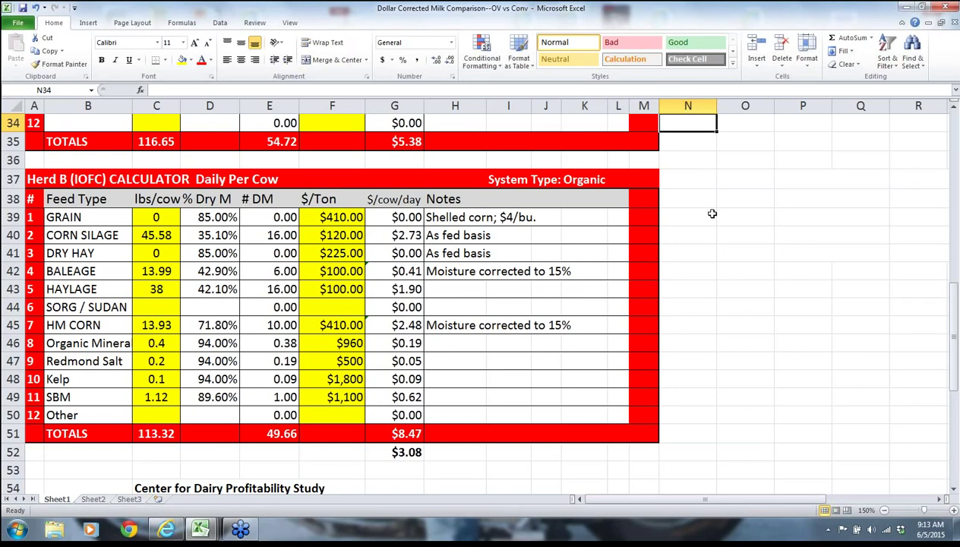
Review the Herd B and Herd A feed cost calculators, working back up to the herd comparison summary in row 1.
{"action": "key", "text": "Up"}
{"action": "key", "text": "Up"}
{"action": "key", "text": "Up"}
{"action": "key", "text": "Up"}
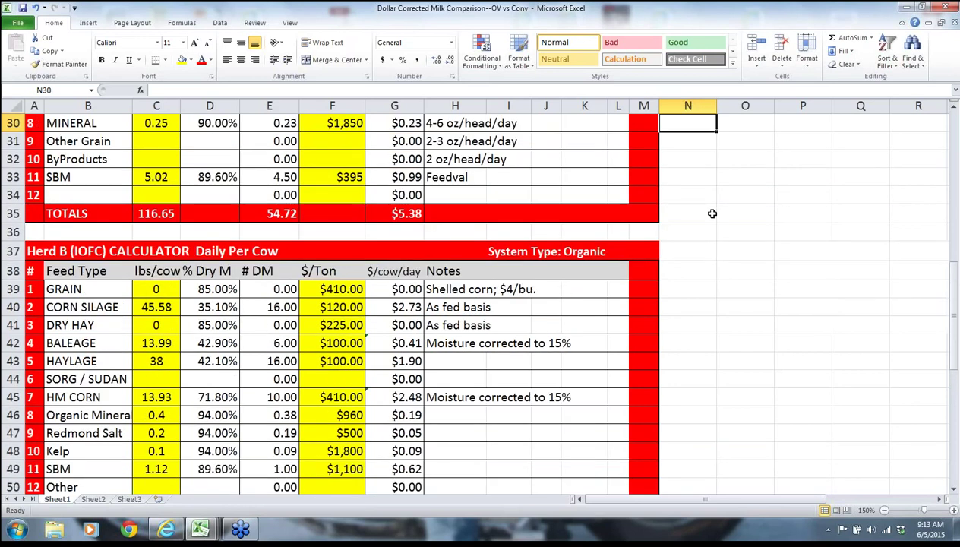
{"action": "key", "text": "Up"}
{"action": "key", "text": "Up"}
{"action": "key", "text": "Up"}
{"action": "key", "text": "Up"}
{"action": "key", "text": "Up"}
{"action": "key", "text": "Up"}
{"action": "key", "text": "Up"}
{"action": "key", "text": "Up"}
{"action": "key", "text": "Up"}
{"action": "key", "text": "Up"}
{"action": "key", "text": "Up"}
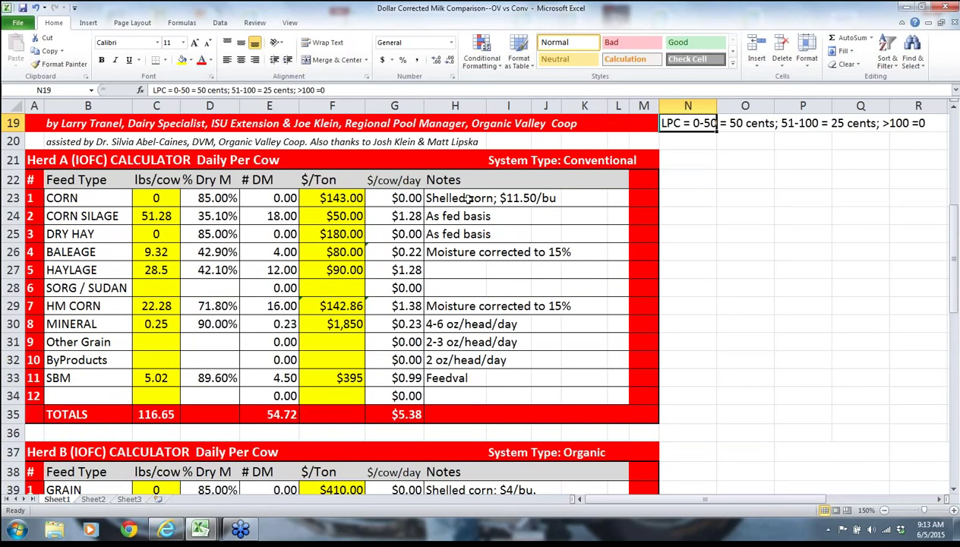
{"action": "key", "text": "Up"}
{"action": "key", "text": "Up"}
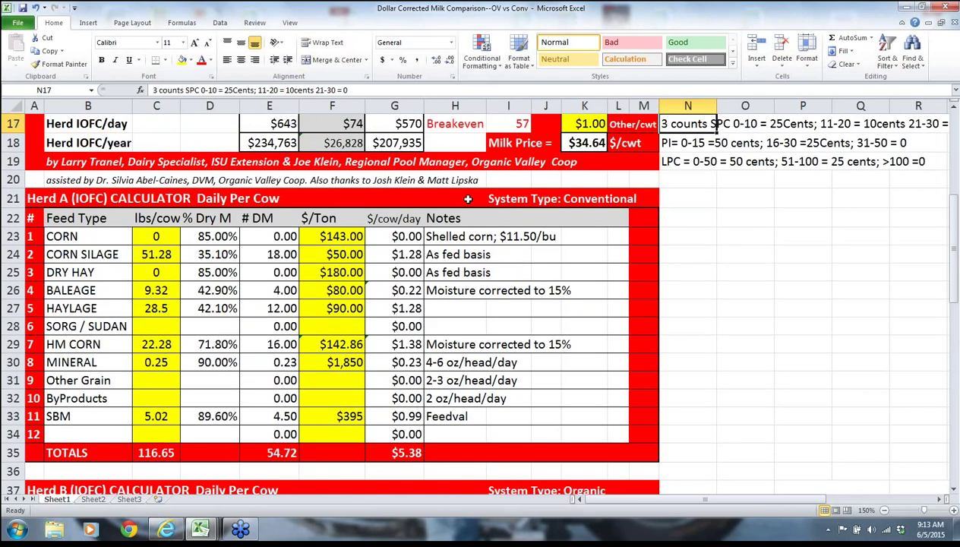
{"action": "key", "text": "Up"}
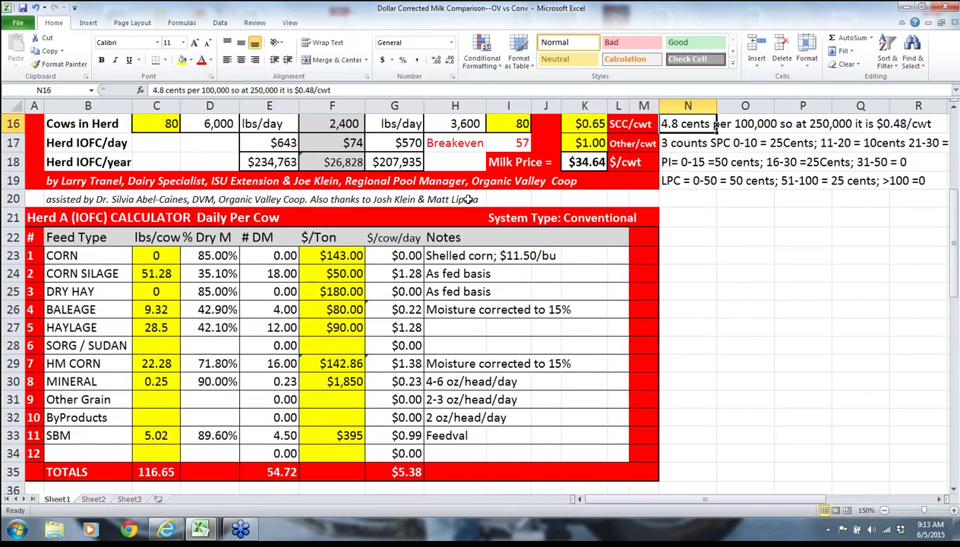
{"action": "key", "text": "Page_Up"}
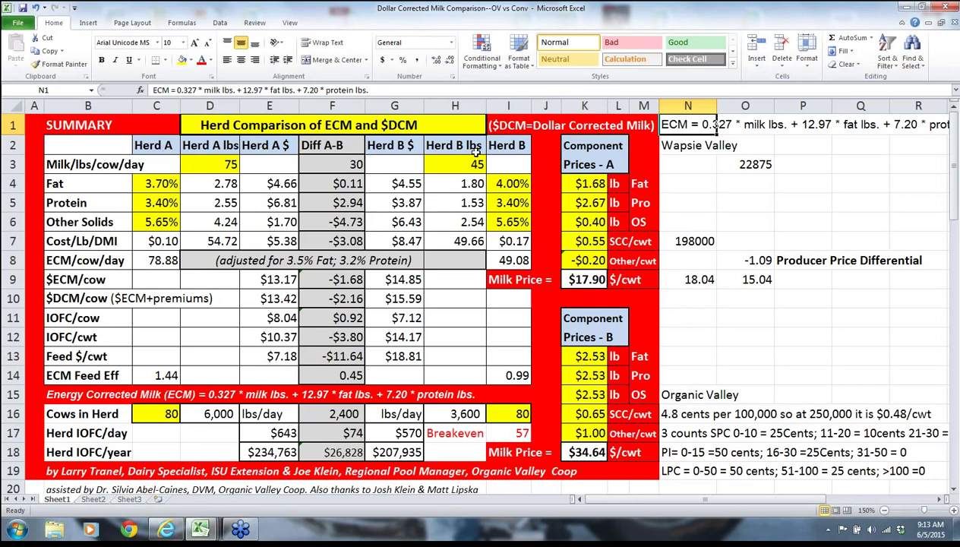
Examine the daily milk per cow for Herd A and Herd B, and the Herd B milk price formula.
{"action": "left_click", "coordinate": [211, 168]}
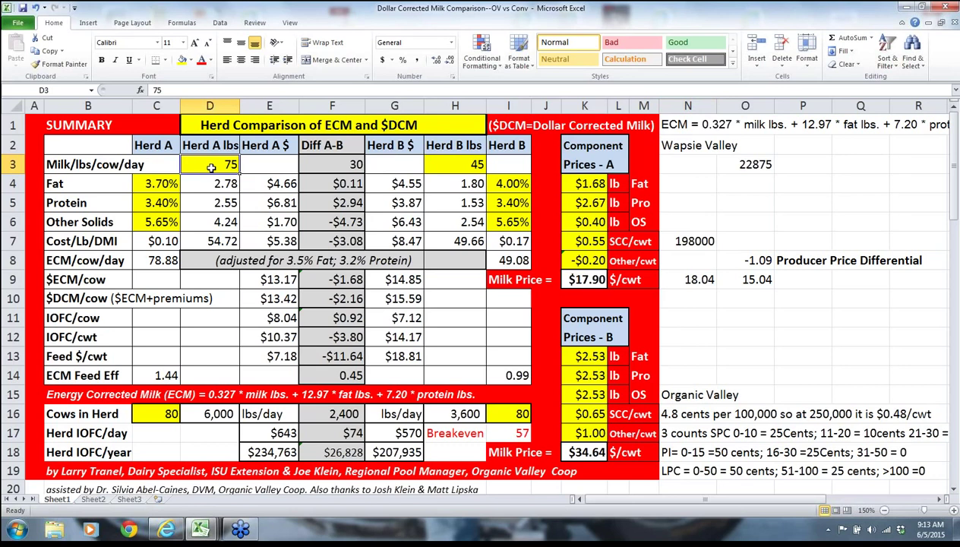
{"action": "left_click", "coordinate": [460, 167]}
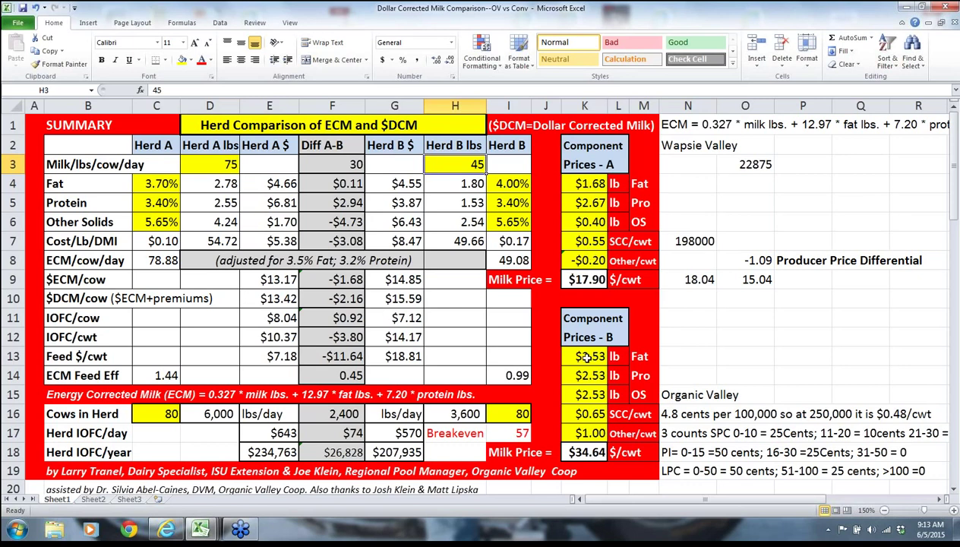
{"action": "left_click", "coordinate": [575, 454]}
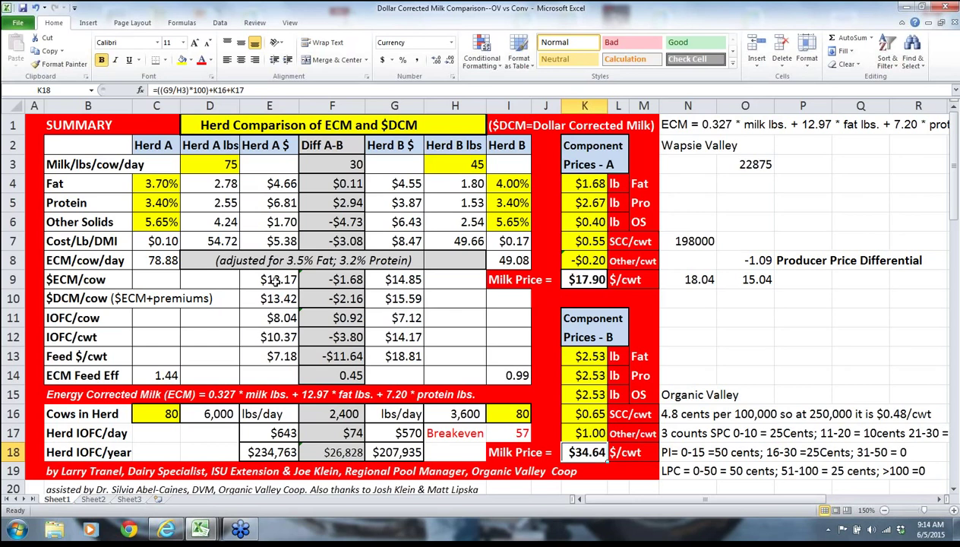
Compare the IOFC per cow and IOFC per cwt of Herd A with those of Herd B.
{"action": "left_click", "coordinate": [277, 320]}
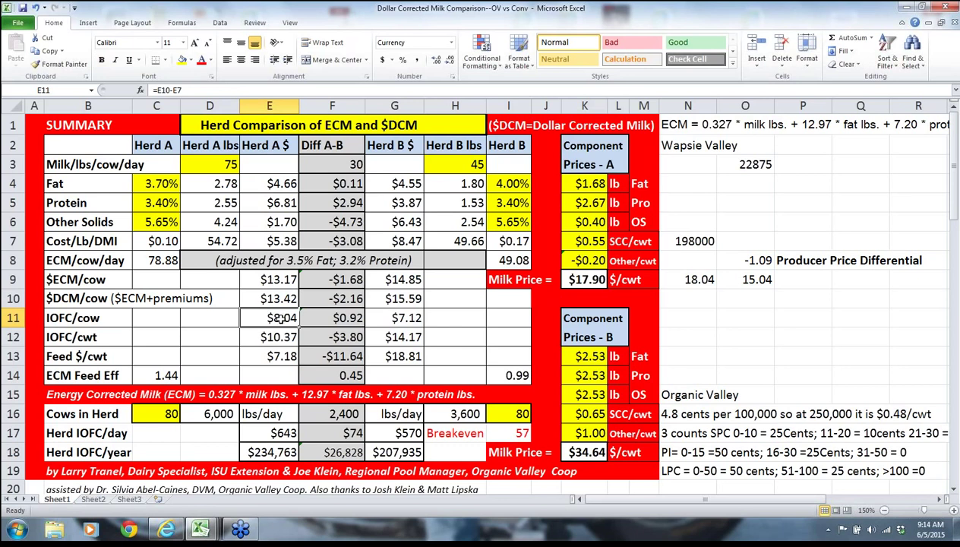
{"action": "left_click", "coordinate": [394, 319]}
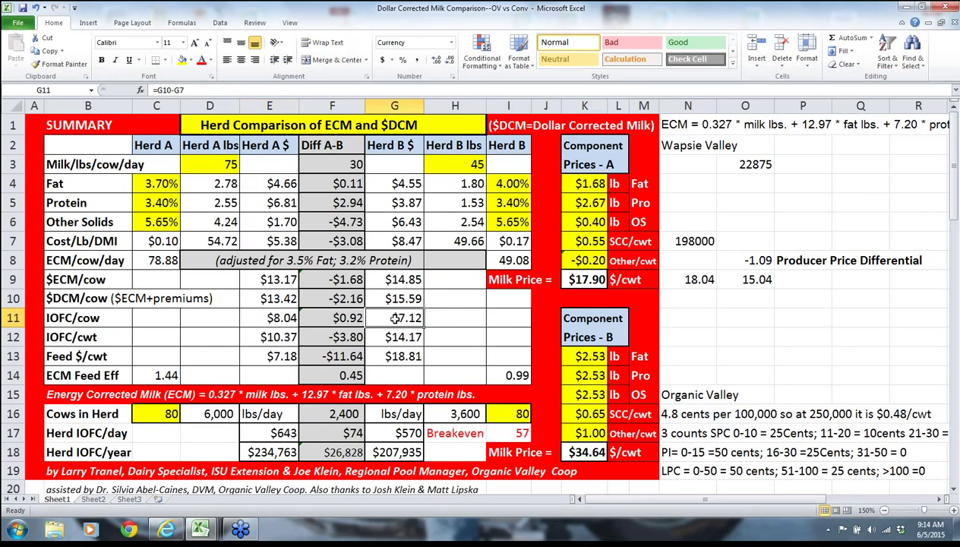
{"action": "left_click", "coordinate": [273, 319]}
{"action": "left_click", "coordinate": [393, 321]}
{"action": "left_click", "coordinate": [276, 340]}
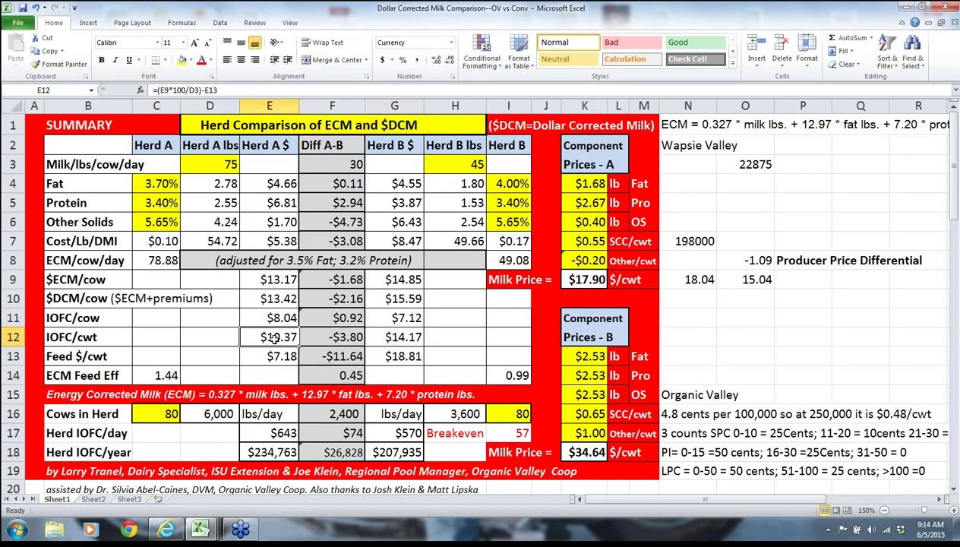
{"action": "left_click", "coordinate": [403, 338]}
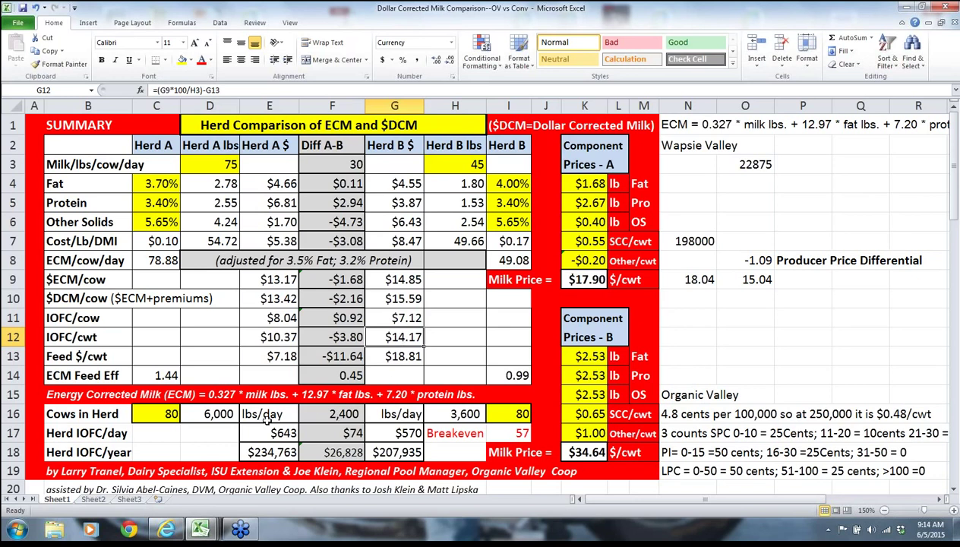
Check the number of cows in the herd entered for Herd A and for Herd B.
{"action": "left_click", "coordinate": [165, 414]}
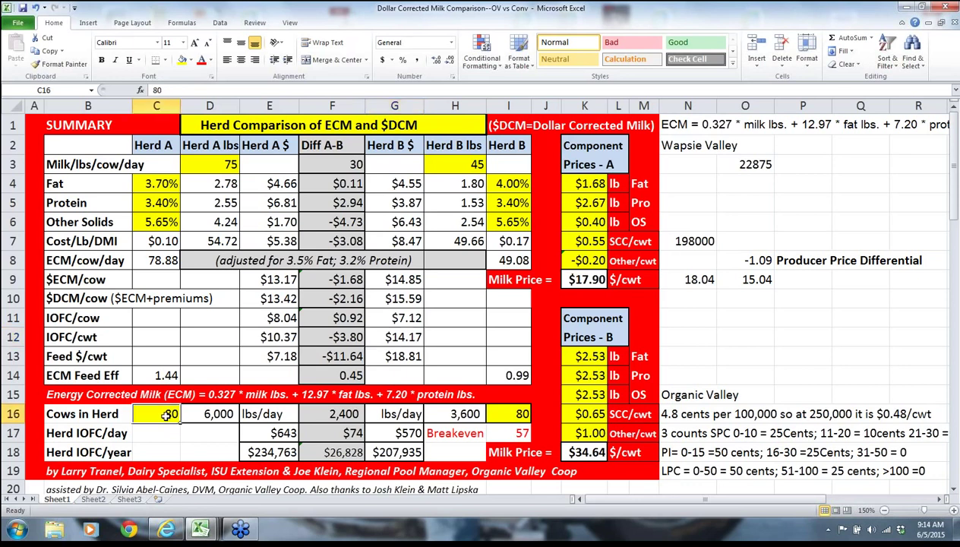
{"action": "left_click", "coordinate": [516, 414]}
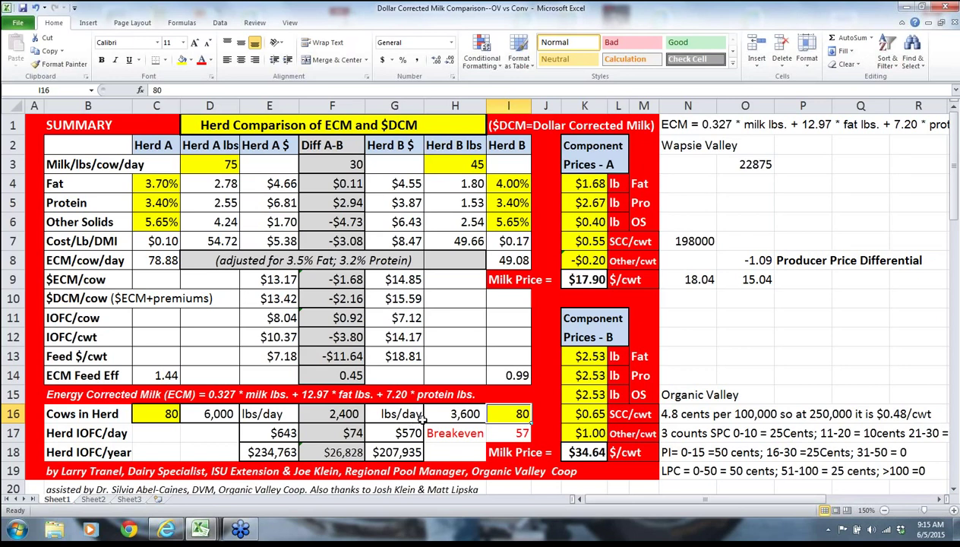
{"action": "left_click", "coordinate": [589, 298]}
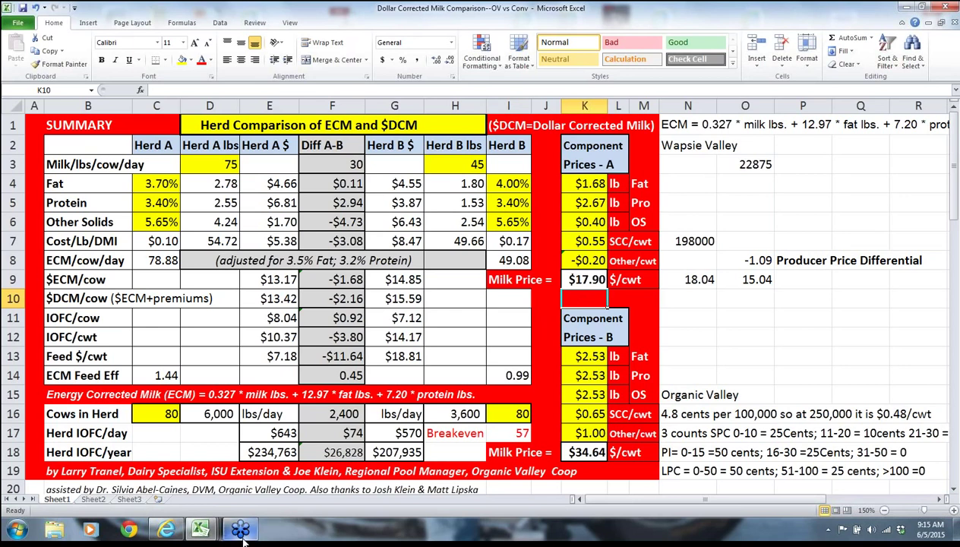
Switch to the DairyTRANS 4.44 workbook.
{"action": "mouse_move", "coordinate": [243, 536]}
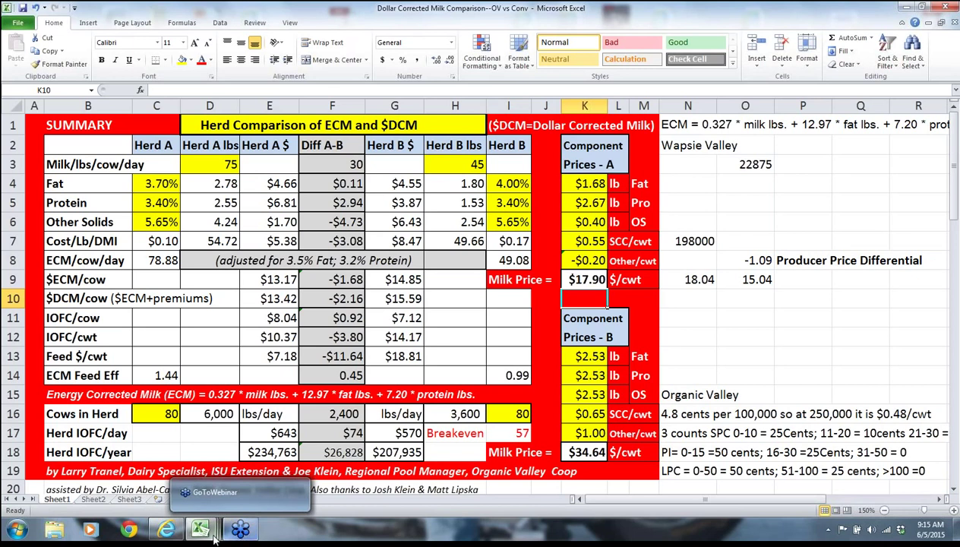
{"action": "mouse_move", "coordinate": [205, 533]}
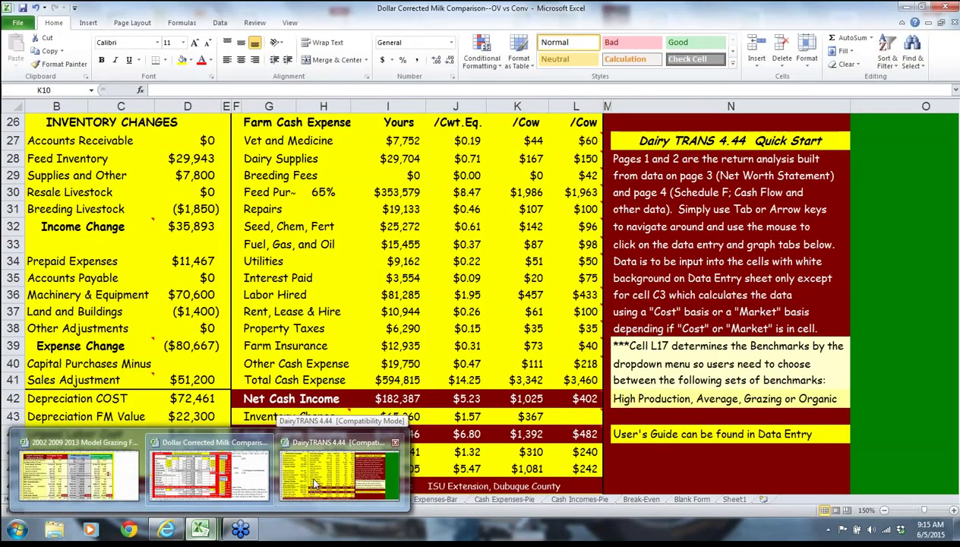
{"action": "left_click", "coordinate": [316, 483]}
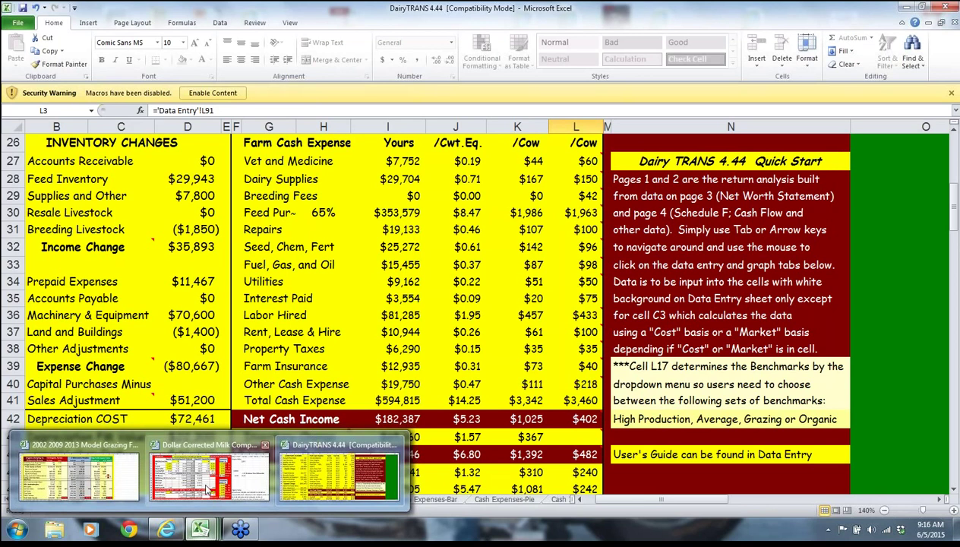
{"action": "mouse_move", "coordinate": [209, 486]}
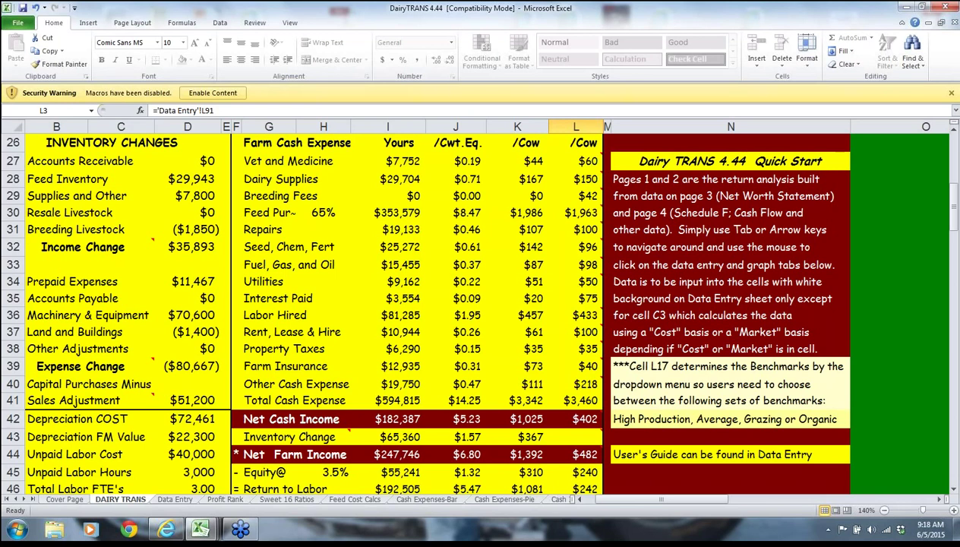
Open the Data Entry sheet and bring the whole Assets section, through column N, into view.
{"action": "left_click", "coordinate": [175, 500]}
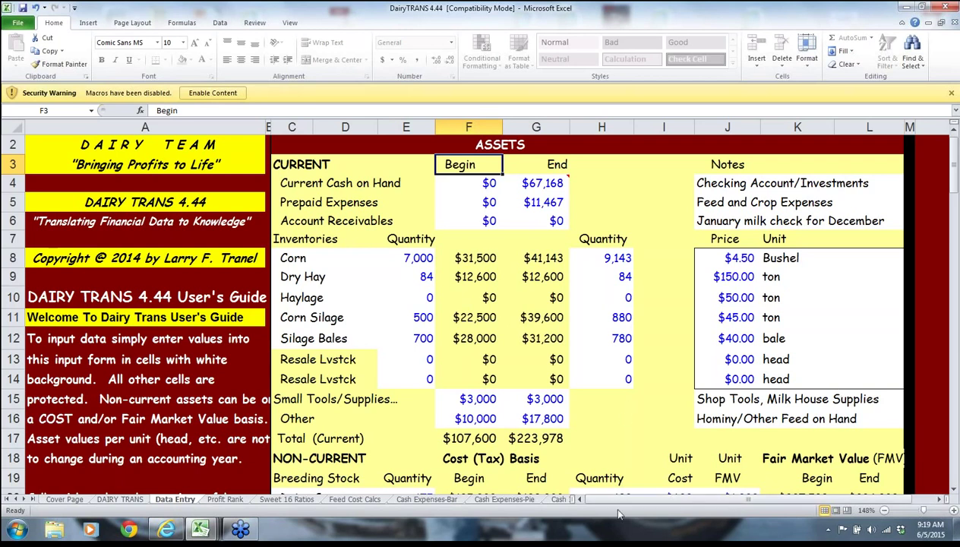
{"action": "left_click", "coordinate": [595, 425]}
{"action": "key", "text": "Right"}
{"action": "key", "text": "Right"}
{"action": "key", "text": "Right"}
{"action": "key", "text": "Right"}
{"action": "key", "text": "Right"}
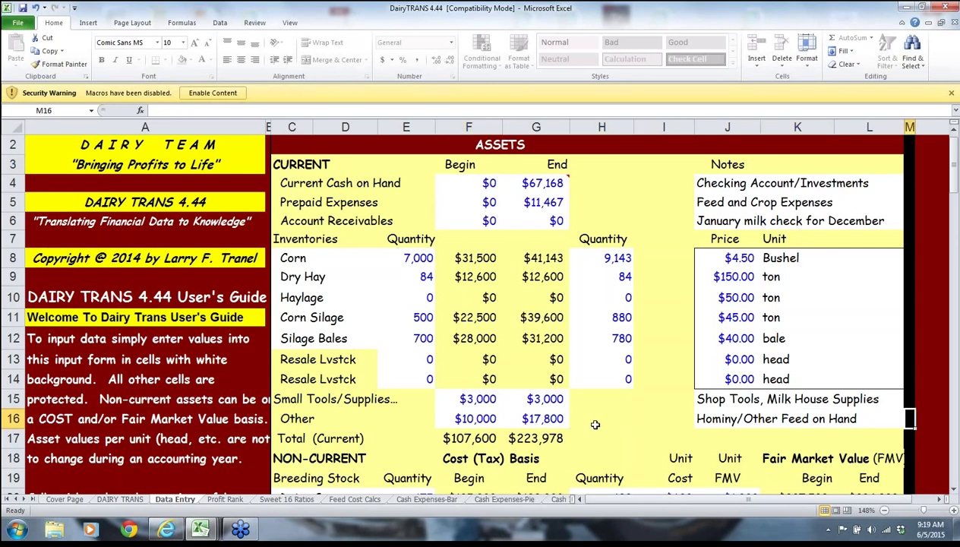
{"action": "key", "text": "Right"}
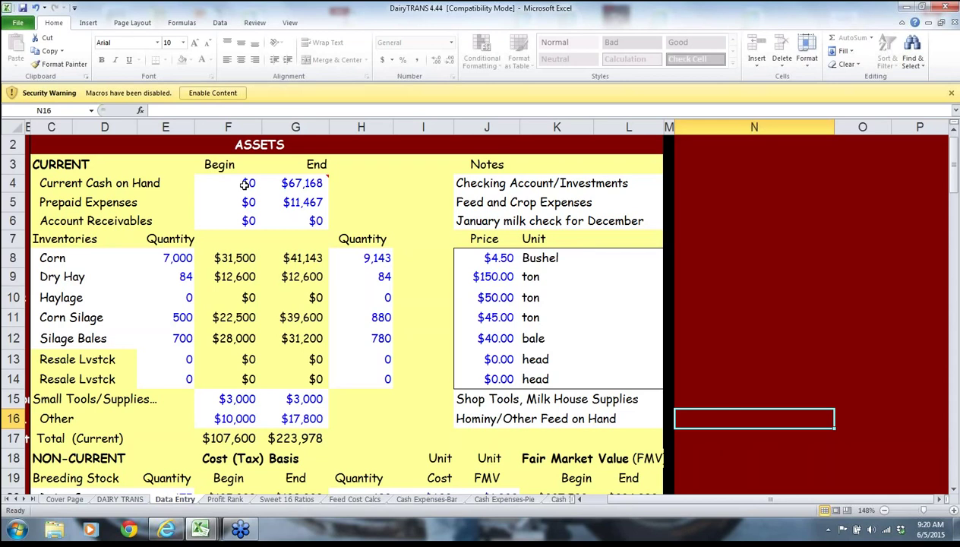
Examine the Begin and End columns of the current assets and the corn inventory's beginning and ending quantities.
{"action": "left_click", "coordinate": [220, 166]}
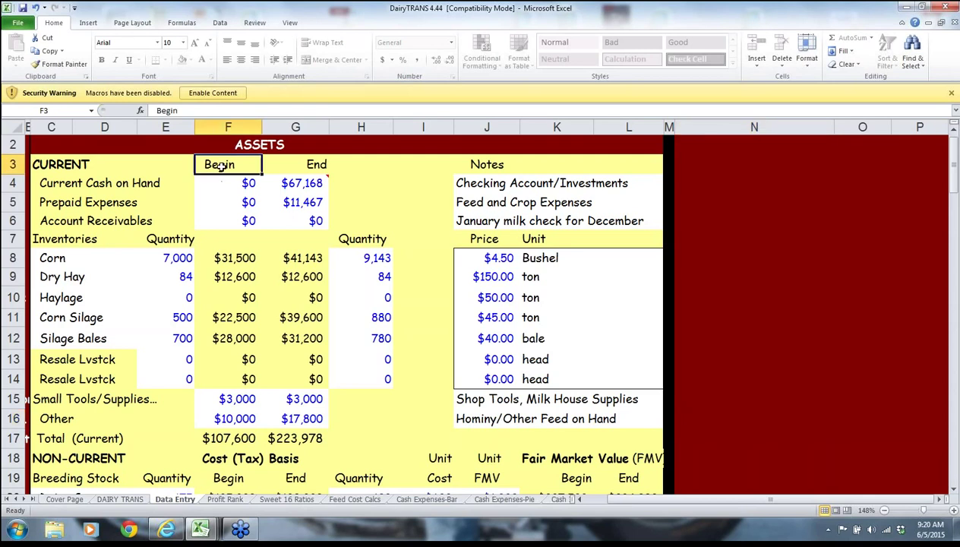
{"action": "left_click", "coordinate": [286, 165]}
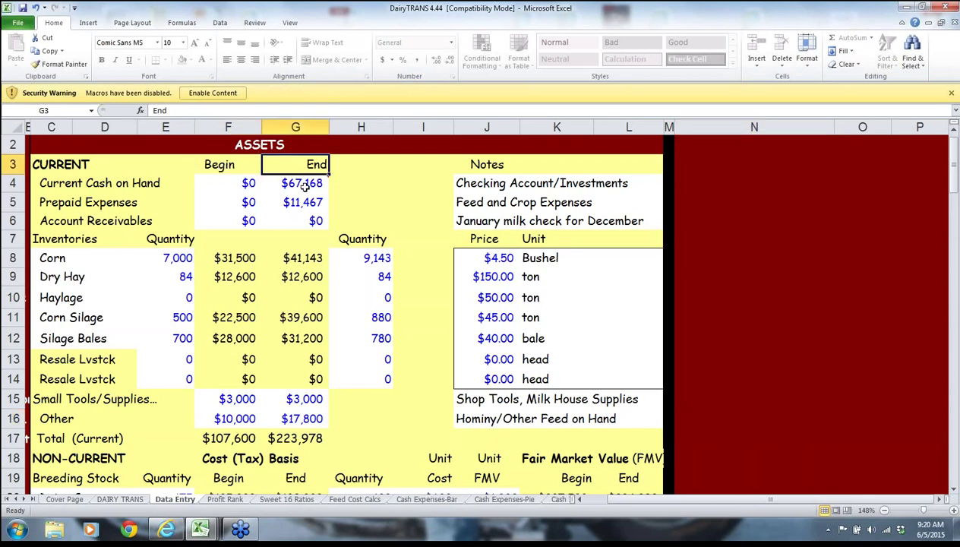
{"action": "mouse_move", "coordinate": [297, 183]}
{"action": "left_click", "coordinate": [176, 258]}
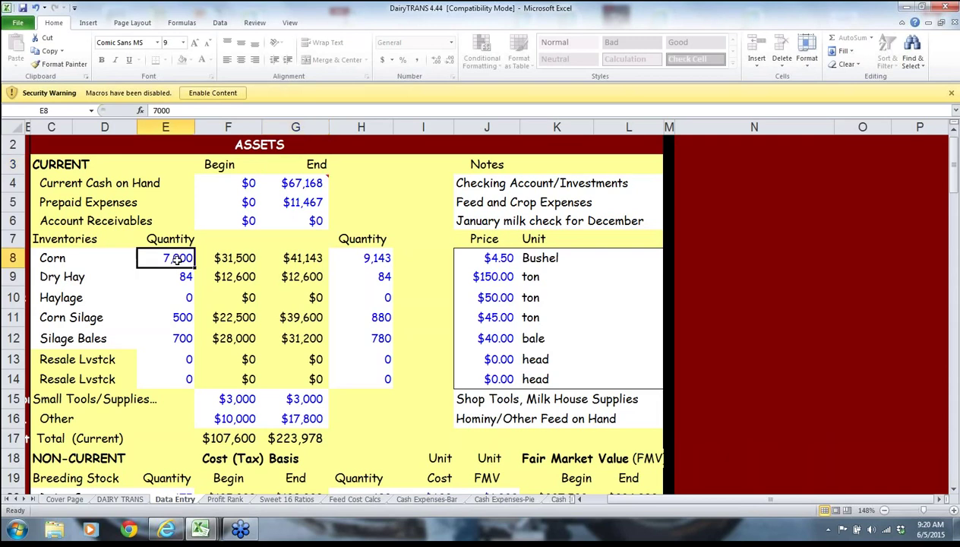
{"action": "left_click", "coordinate": [364, 258]}
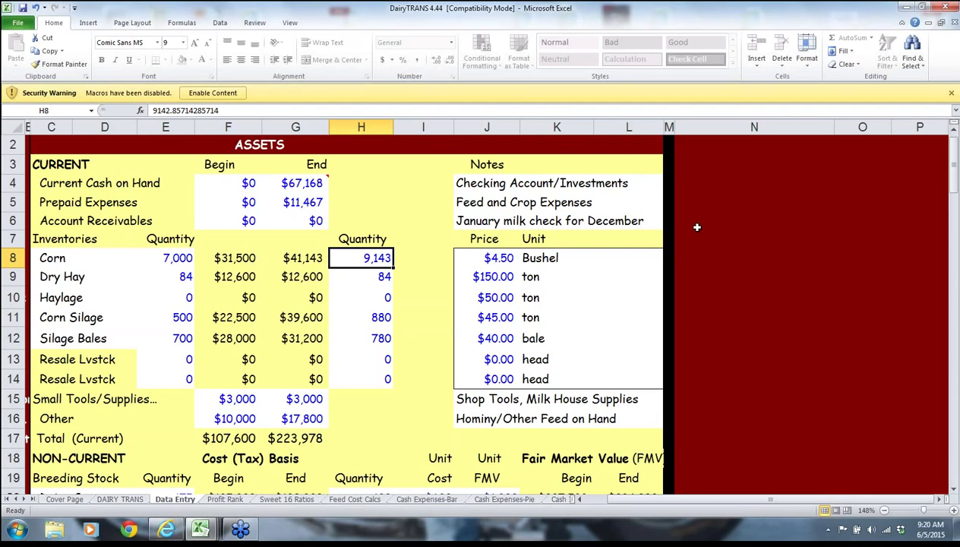
Look through the remaining current assets and the non-current assets down to the Liabilities heading.
{"action": "key", "text": "Down"}
{"action": "key", "text": "Down"}
{"action": "key", "text": "Down"}
{"action": "key", "text": "Down"}
{"action": "key", "text": "Down"}
{"action": "key", "text": "Down"}
{"action": "key", "text": "Down"}
{"action": "key", "text": "Down"}
{"action": "key", "text": "Down"}
{"action": "key", "text": "Down"}
{"action": "key", "text": "Down"}
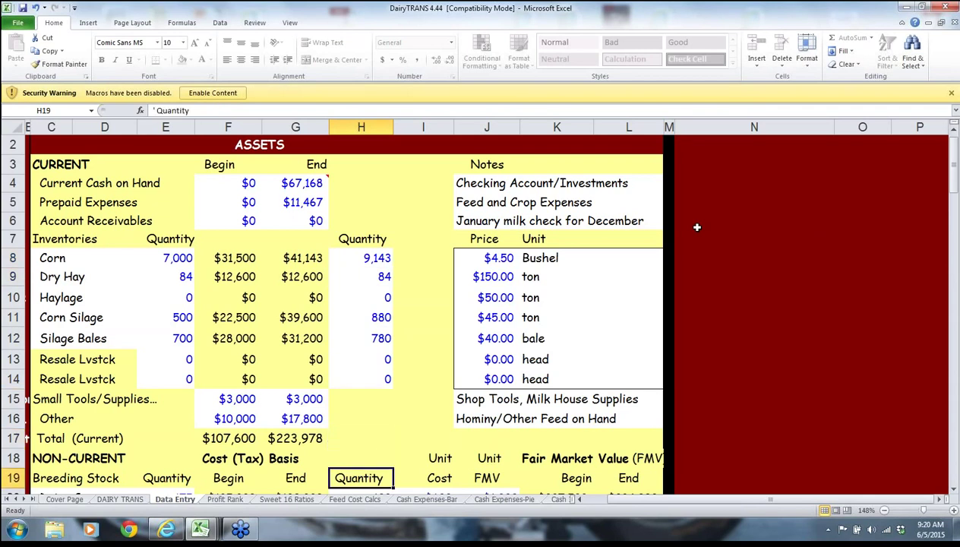
{"action": "key", "text": "Down"}
{"action": "key", "text": "Down"}
{"action": "key", "text": "Down"}
{"action": "key", "text": "Down"}
{"action": "key", "text": "Down"}
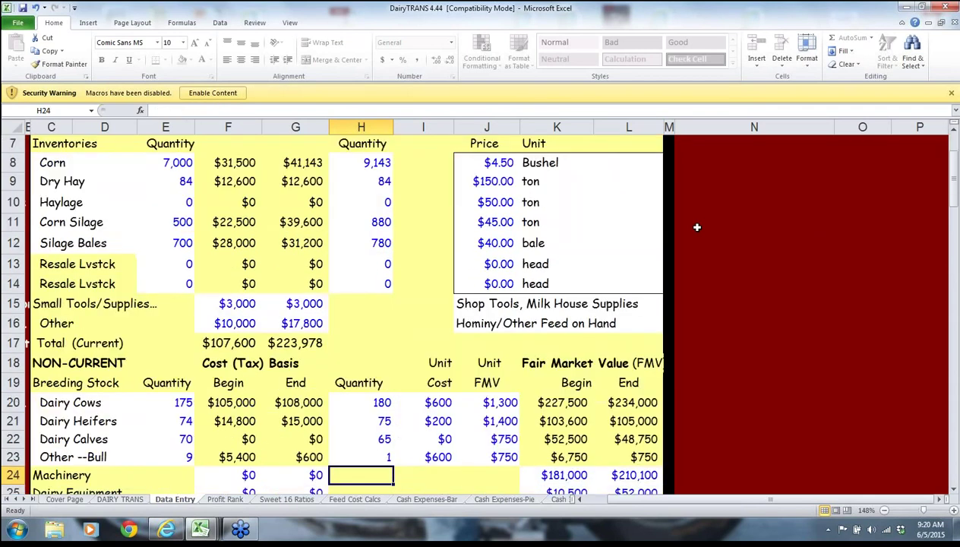
{"action": "key", "text": "Down"}
{"action": "key", "text": "Down"}
{"action": "key", "text": "Down"}
{"action": "key", "text": "Down"}
{"action": "key", "text": "Down"}
{"action": "key", "text": "Down"}
{"action": "key", "text": "Down"}
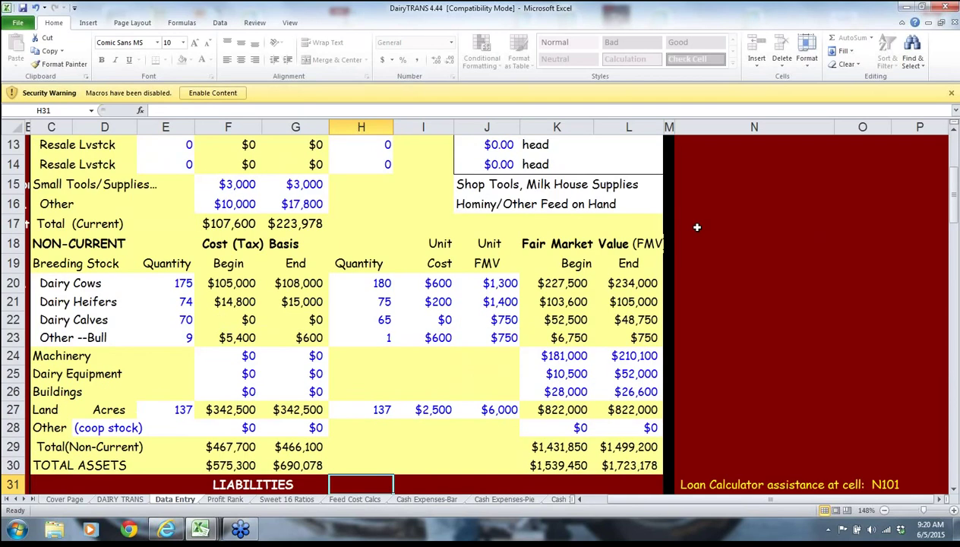
Inspect the dairy cows row from the ending cost basis across to the ending fair market value.
{"action": "key", "text": "Up"}
{"action": "key", "text": "Up"}
{"action": "key", "text": "Up"}
{"action": "key", "text": "Up"}
{"action": "key", "text": "Up"}
{"action": "key", "text": "Up"}
{"action": "key", "text": "Up"}
{"action": "key", "text": "Up"}
{"action": "key", "text": "Up"}
{"action": "key", "text": "Up"}
{"action": "key", "text": "Up"}
{"action": "key", "text": "Left"}
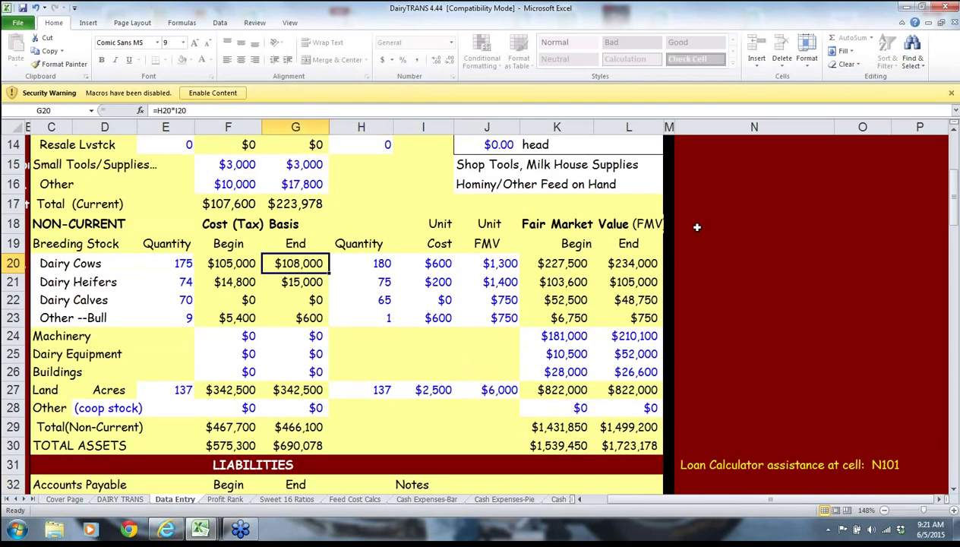
{"action": "key", "text": "Right"}
{"action": "key", "text": "Right"}
{"action": "key", "text": "Right"}
{"action": "key", "text": "Right"}
{"action": "key", "text": "Right"}
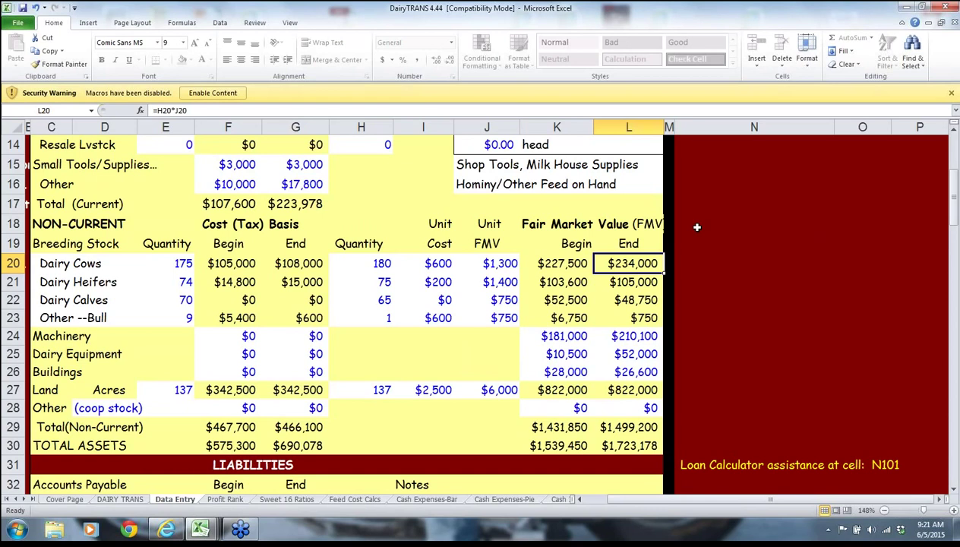
Examine the ending fair market values from breeding stock through machinery, equipment, buildings and land to total assets.
{"action": "key", "text": "Down"}
{"action": "key", "text": "Down"}
{"action": "key", "text": "Down"}
{"action": "key", "text": "Down"}
{"action": "key", "text": "Down"}
{"action": "key", "text": "Down"}
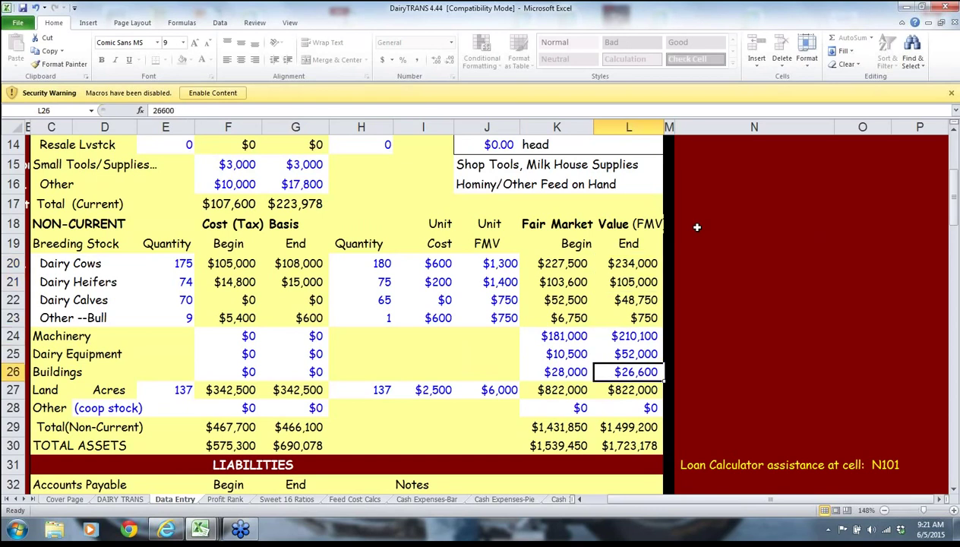
{"action": "key", "text": "Down"}
{"action": "key", "text": "Down"}
{"action": "key", "text": "Down"}
{"action": "key", "text": "Down"}
{"action": "key", "text": "Down"}
{"action": "key", "text": "Down"}
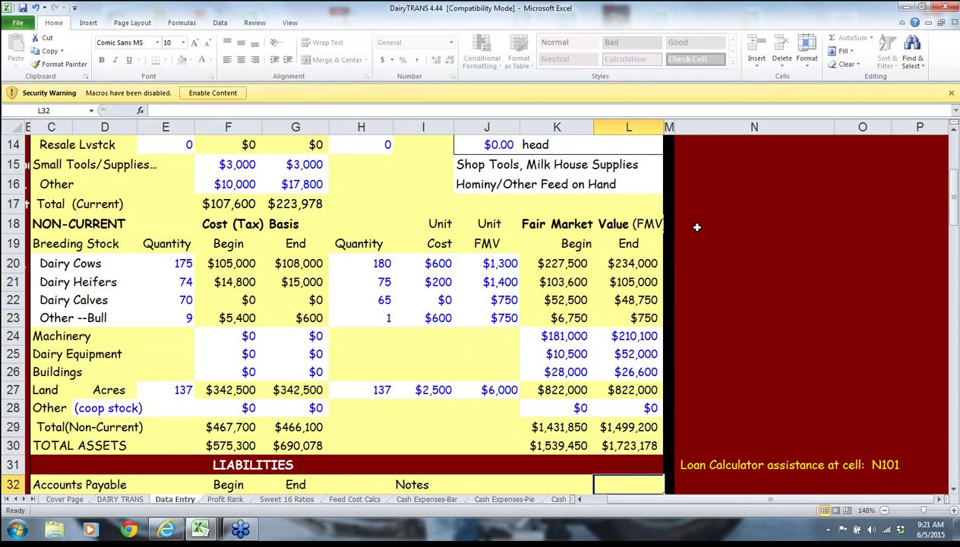
Examine the Liabilities section, from accounts payable down to the beginning balance of Loan #2 in cell F40.
{"action": "key", "text": "Down"}
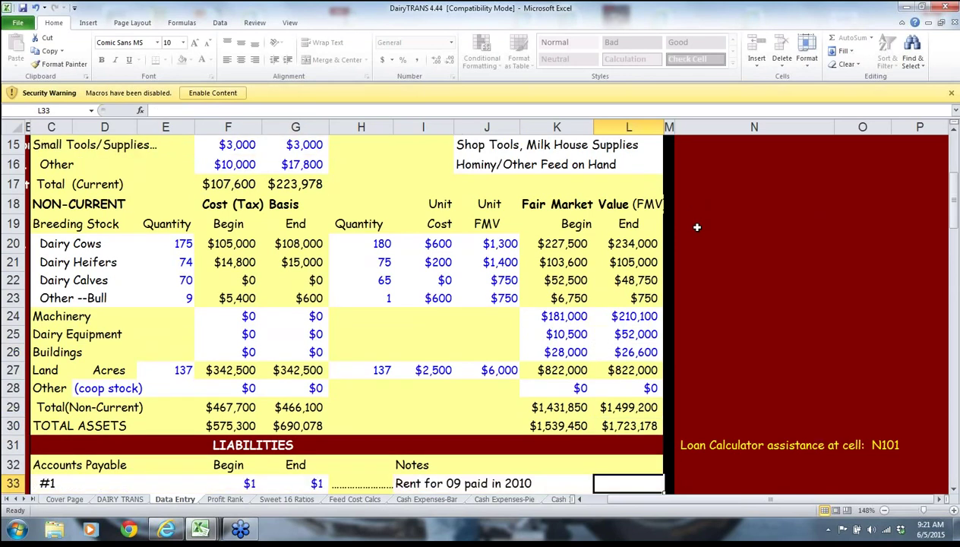
{"action": "key", "text": "Down"}
{"action": "key", "text": "Down"}
{"action": "key", "text": "Down"}
{"action": "key", "text": "Down"}
{"action": "key", "text": "Down"}
{"action": "key", "text": "Down"}
{"action": "key", "text": "Down"}
{"action": "key", "text": "Left"}
{"action": "key", "text": "Left"}
{"action": "key", "text": "Left"}
{"action": "key", "text": "Left"}
{"action": "key", "text": "Left"}
{"action": "key", "text": "Left"}
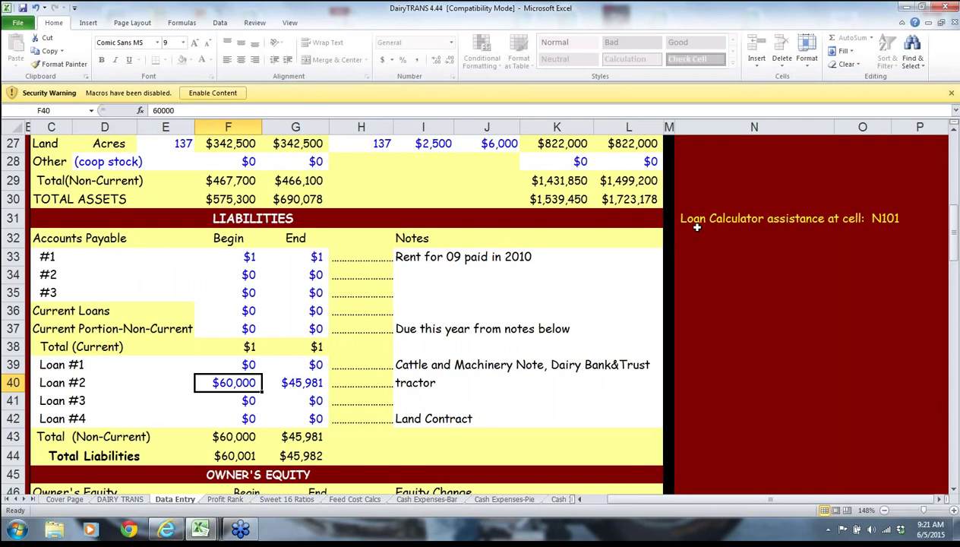
Review the ending loan balances under Liabilities and the ending Owner's Equity figures down to Total Owner's Equity.
{"action": "key", "text": "Right"}
{"action": "key", "text": "Down"}
{"action": "key", "text": "Down"}
{"action": "key", "text": "Down"}
{"action": "key", "text": "Down"}
{"action": "key", "text": "Down"}
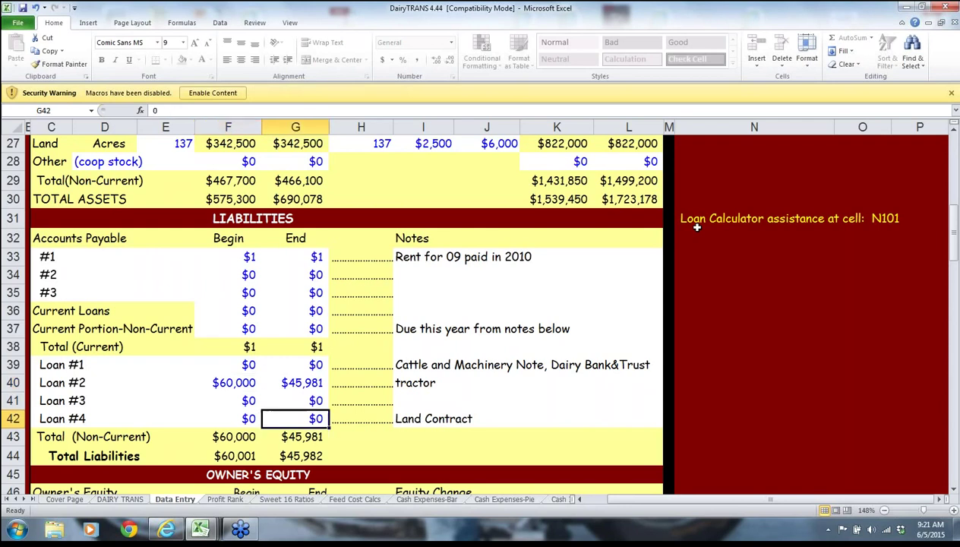
{"action": "key", "text": "Down"}
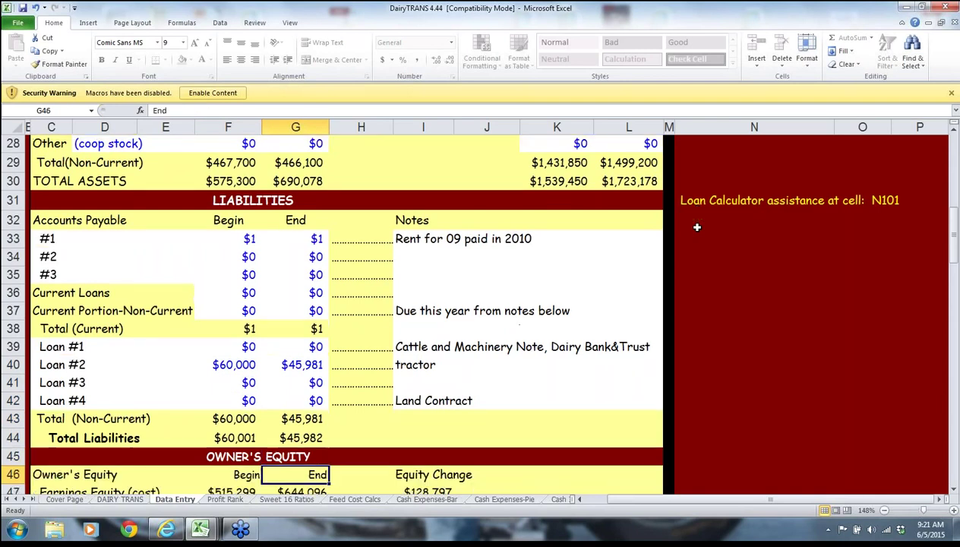
{"action": "key", "text": "Down"}
{"action": "key", "text": "Down"}
{"action": "key", "text": "Down"}
{"action": "key", "text": "Down"}
{"action": "key", "text": "Up"}
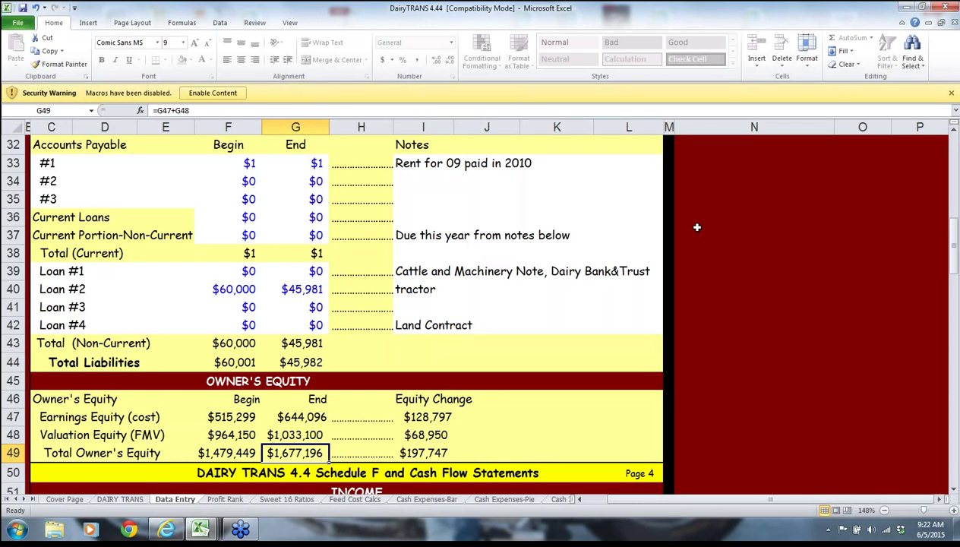
Look through the Schedule F Income section from its heading down to Total Cooperative Distributions.
{"action": "key", "text": "Down"}
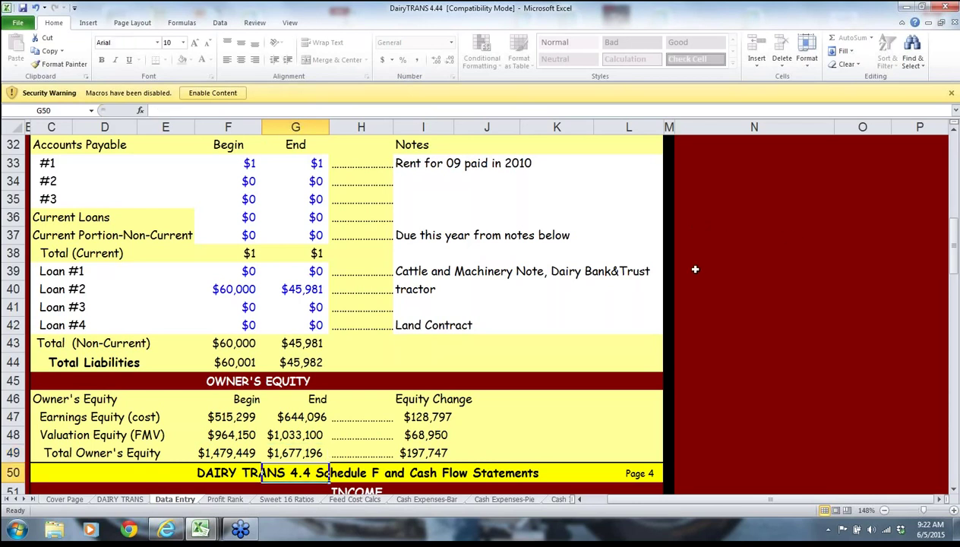
{"action": "key", "text": "Down"}
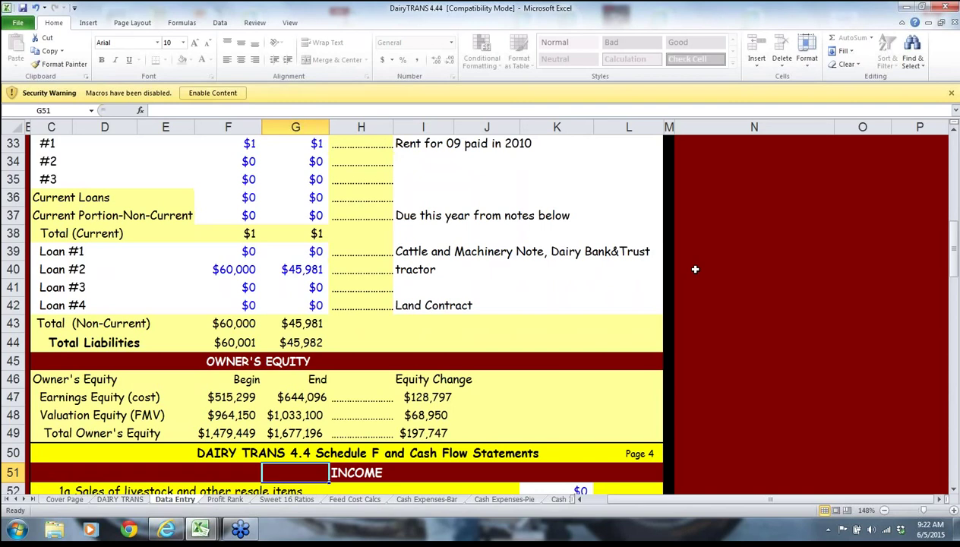
{"action": "key", "text": "Down"}
{"action": "key", "text": "Down"}
{"action": "key", "text": "Down"}
{"action": "key", "text": "Down"}
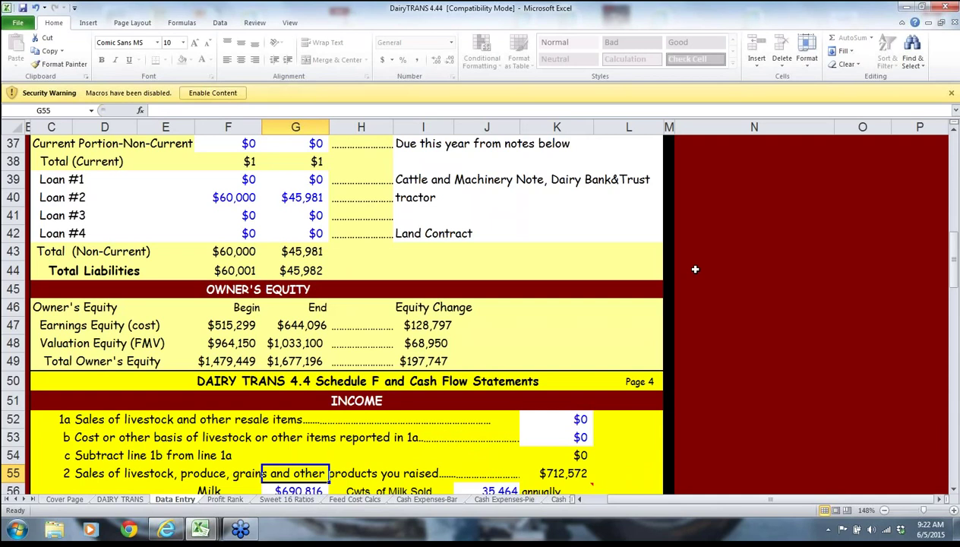
{"action": "key", "text": "Down"}
{"action": "key", "text": "Down"}
{"action": "key", "text": "Down"}
{"action": "key", "text": "Down"}
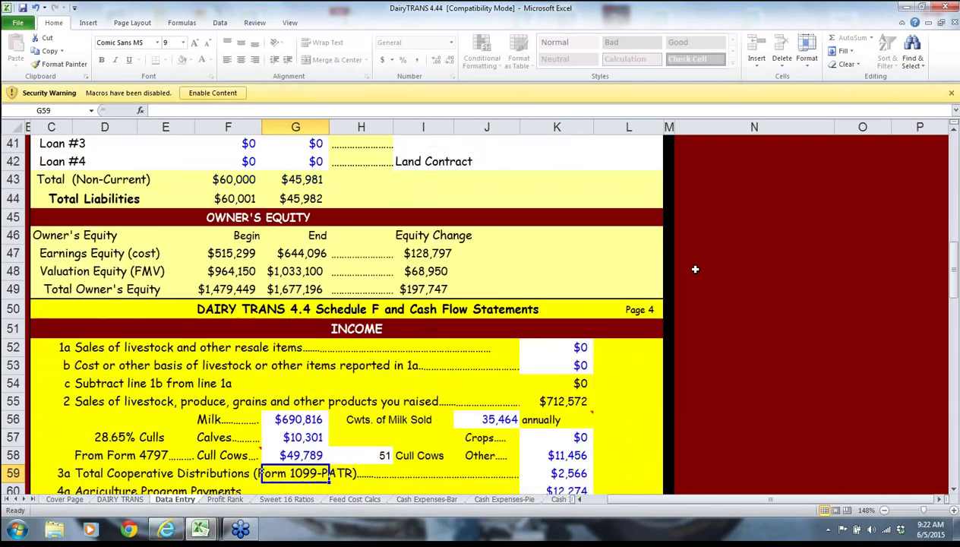
Look through the remaining income lines from Agriculture Program Payments past Gross income to Car & Truck Expenses.
{"action": "key", "text": "Down"}
{"action": "key", "text": "Down"}
{"action": "key", "text": "Down"}
{"action": "key", "text": "Down"}
{"action": "key", "text": "Down"}
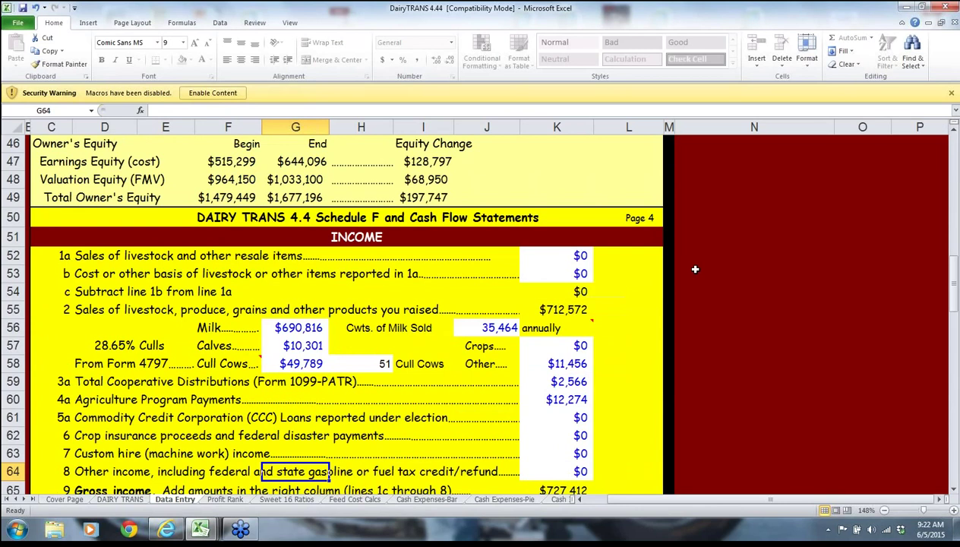
{"action": "key", "text": "Down"}
{"action": "key", "text": "Down"}
{"action": "key", "text": "Down"}
{"action": "key", "text": "Down"}
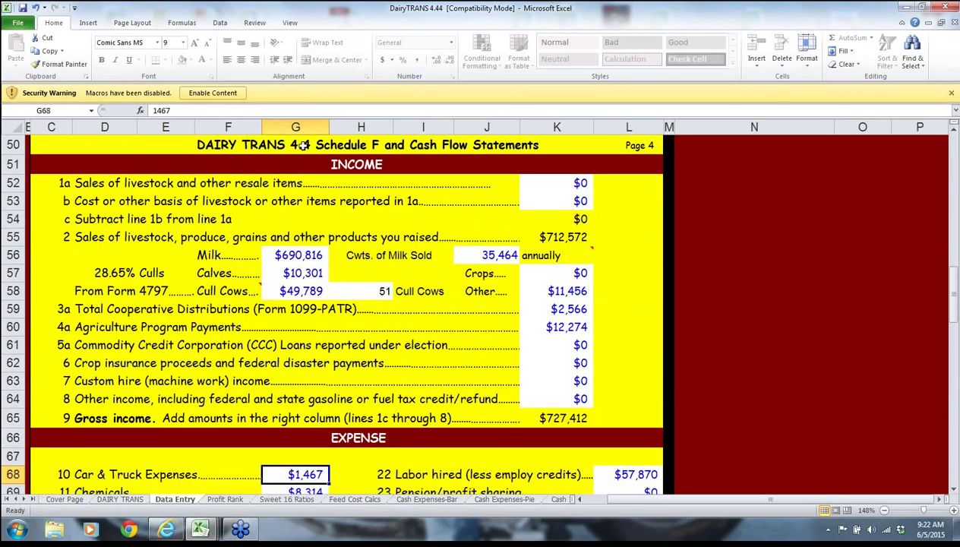
Inspect the Schedule F heading, the hundredweights of milk sold, and the milk, calves and cull cows income entries.
{"action": "left_click", "coordinate": [277, 145]}
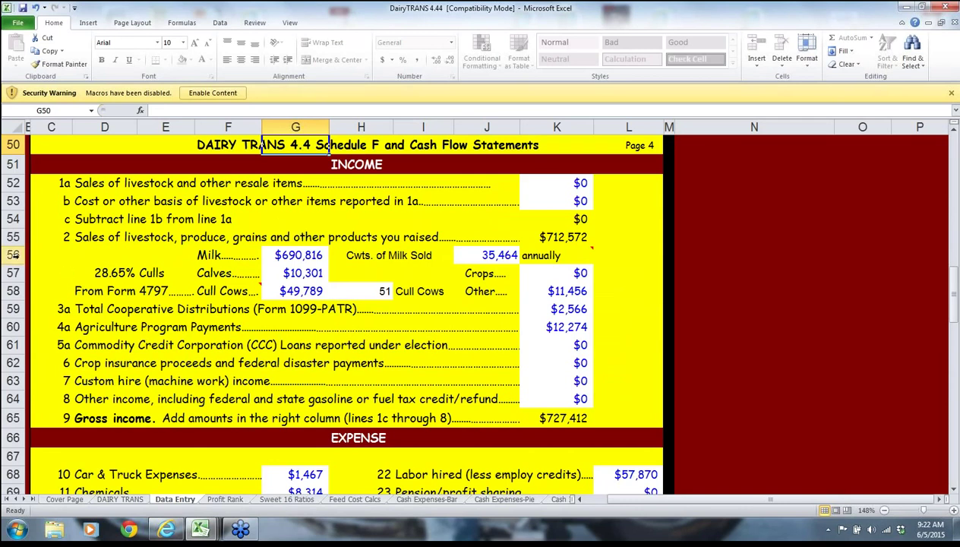
{"action": "left_click", "coordinate": [490, 256]}
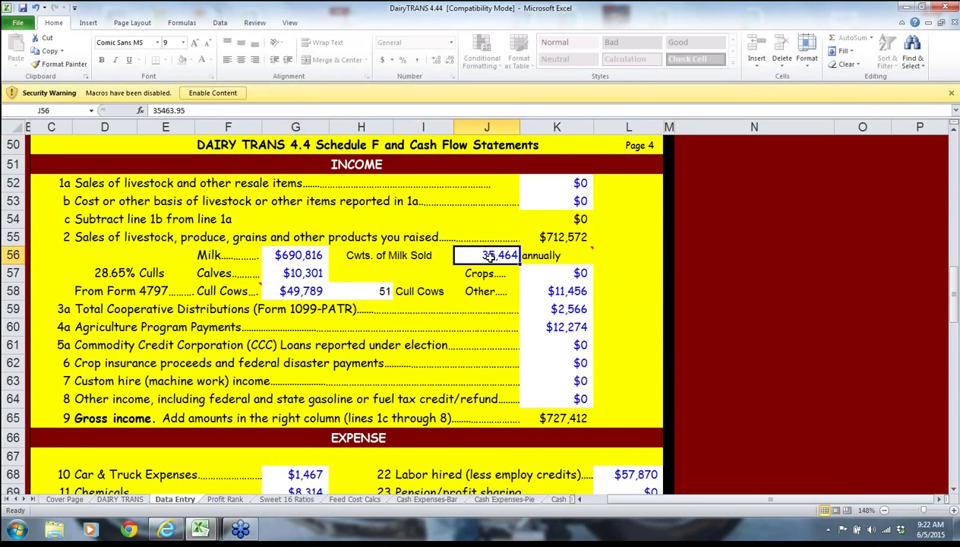
{"action": "key", "text": "Left"}
{"action": "key", "text": "Left"}
{"action": "key", "text": "Left"}
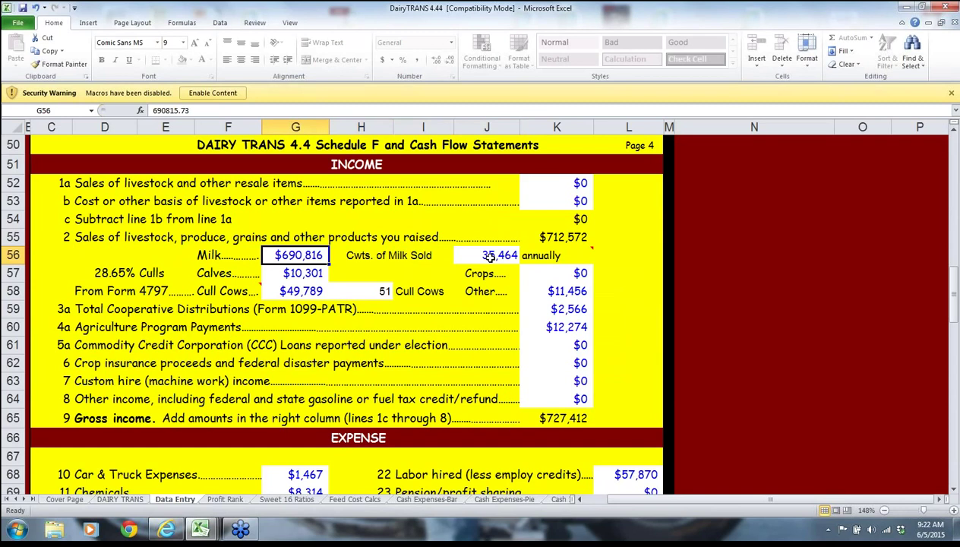
{"action": "key", "text": "Down"}
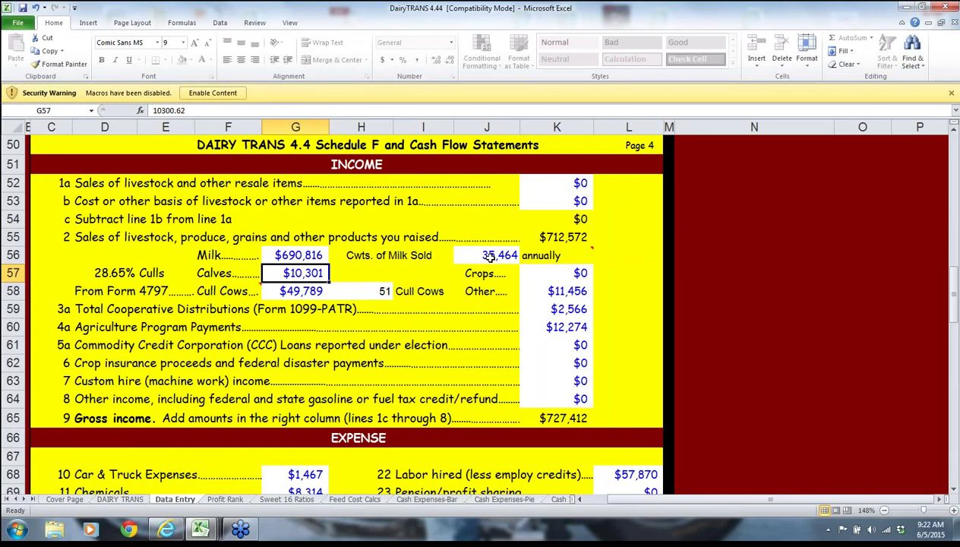
{"action": "key", "text": "Down"}
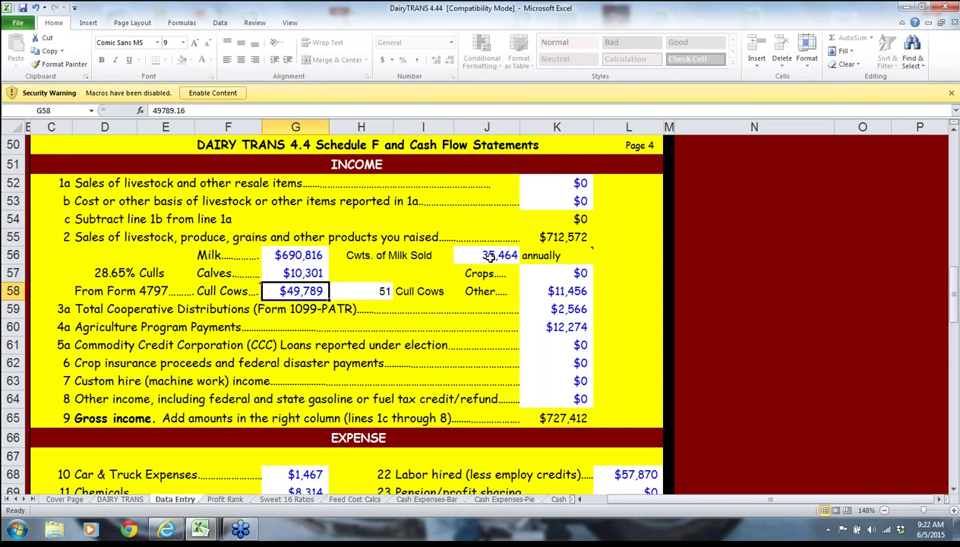
{"action": "key", "text": "Left"}
{"action": "key", "text": "Left"}
{"action": "key", "text": "Right"}
{"action": "key", "text": "Right"}
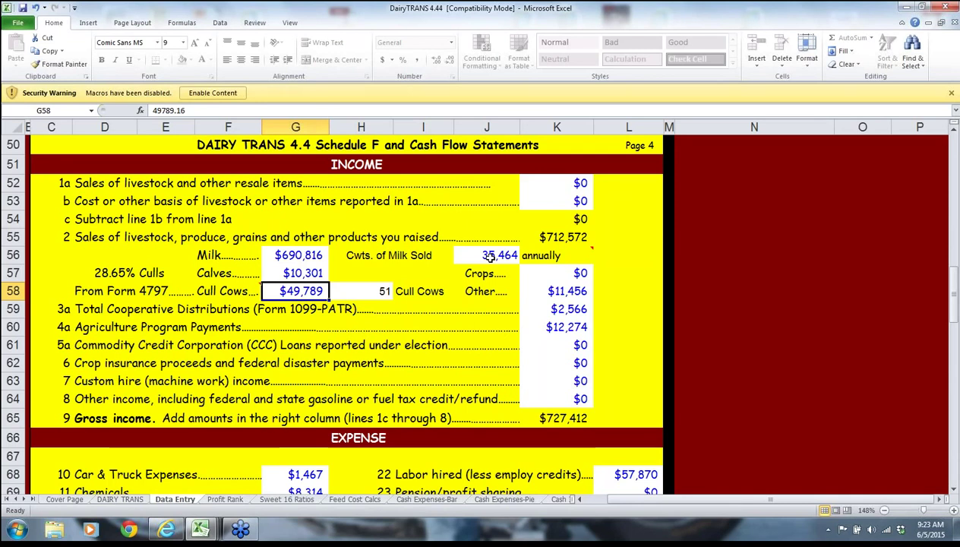
Examine the crops and other sales entries, cooperative distributions, program payments and remaining income lines down to Gross income.
{"action": "key", "text": "Right"}
{"action": "key", "text": "Right"}
{"action": "key", "text": "Right"}
{"action": "key", "text": "Right"}
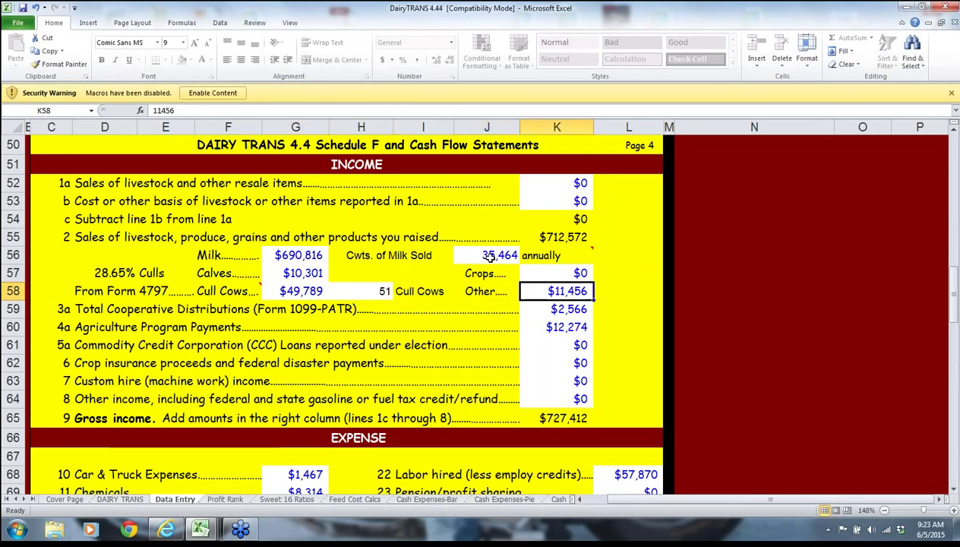
{"action": "key", "text": "Down"}
{"action": "key", "text": "Up"}
{"action": "key", "text": "Up"}
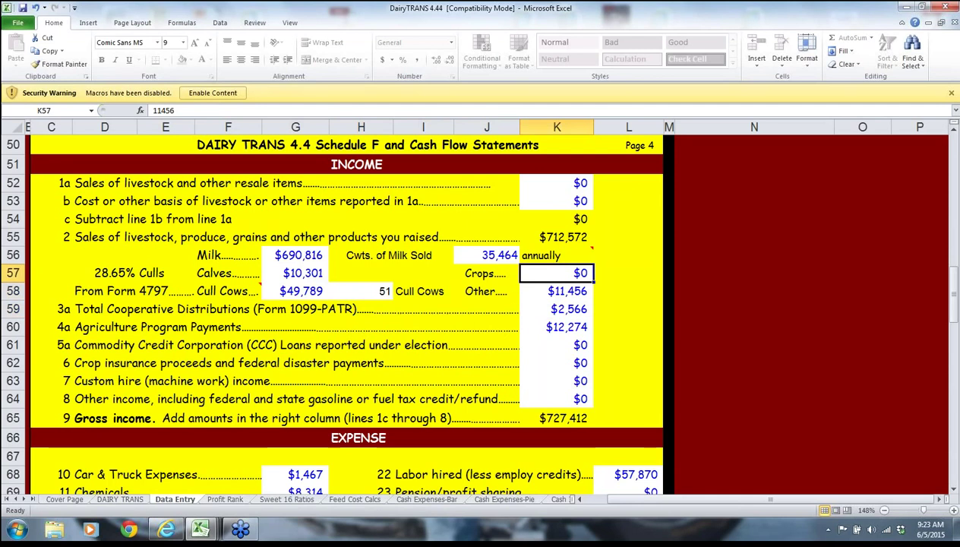
{"action": "key", "text": "Down"}
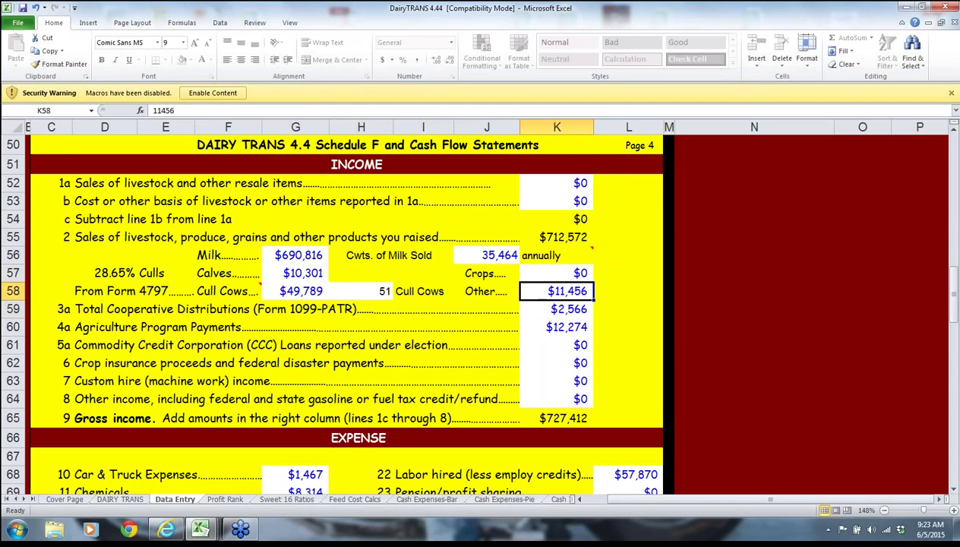
{"action": "key", "text": "Down"}
{"action": "key", "text": "Down"}
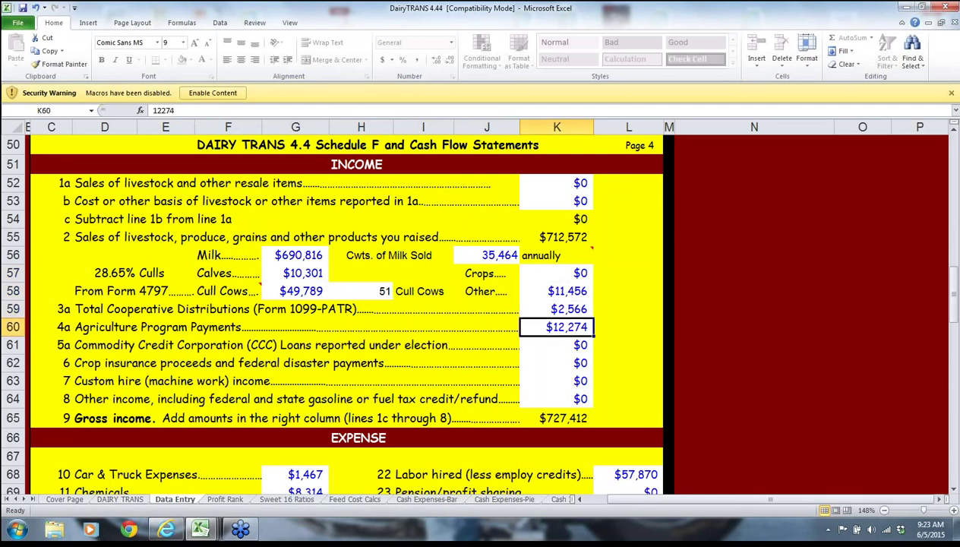
{"action": "key", "text": "Down"}
{"action": "key", "text": "Down"}
{"action": "key", "text": "Down"}
{"action": "key", "text": "Down"}
{"action": "key", "text": "Down"}
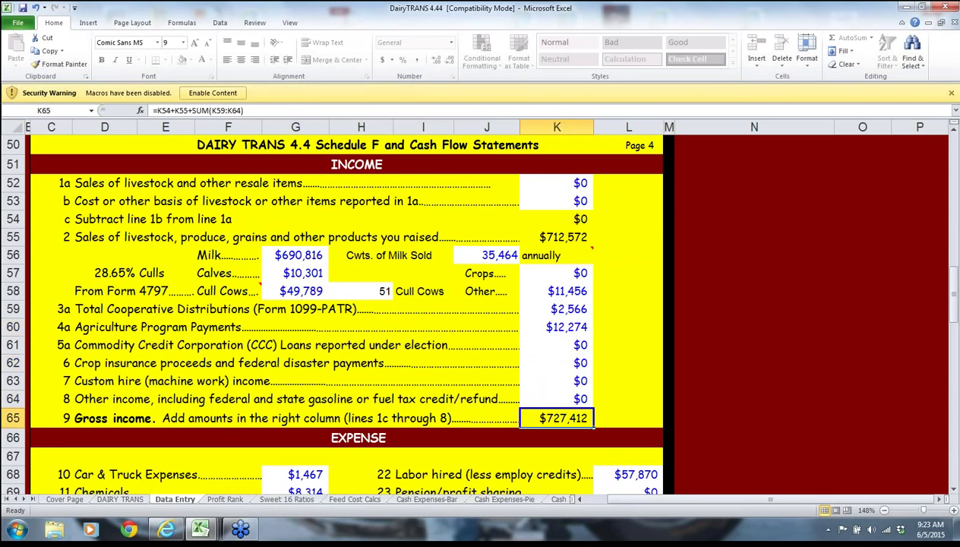
{"action": "key", "text": "Down"}
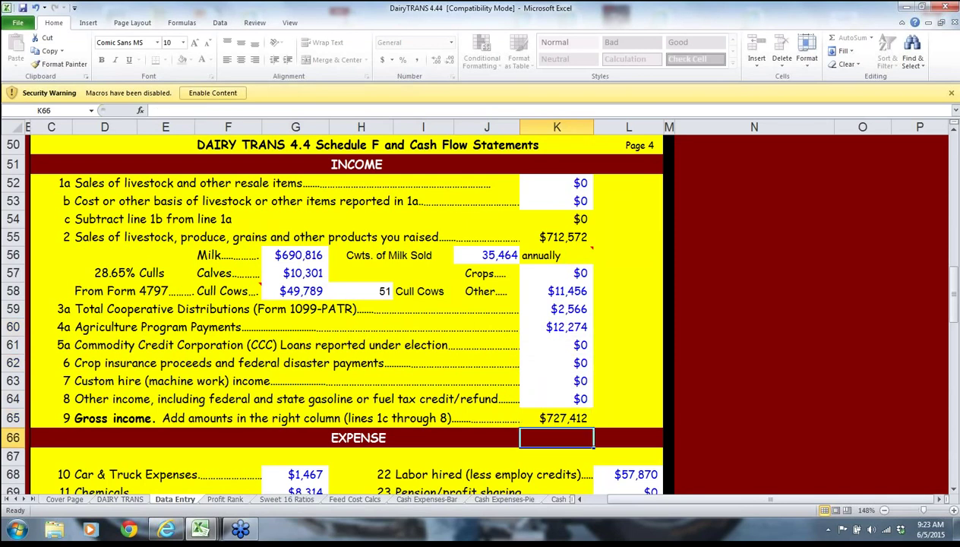
Survey the whole Expense section down to the net farm profit in cell K86.
{"action": "key", "text": "Down"}
{"action": "key", "text": "Down"}
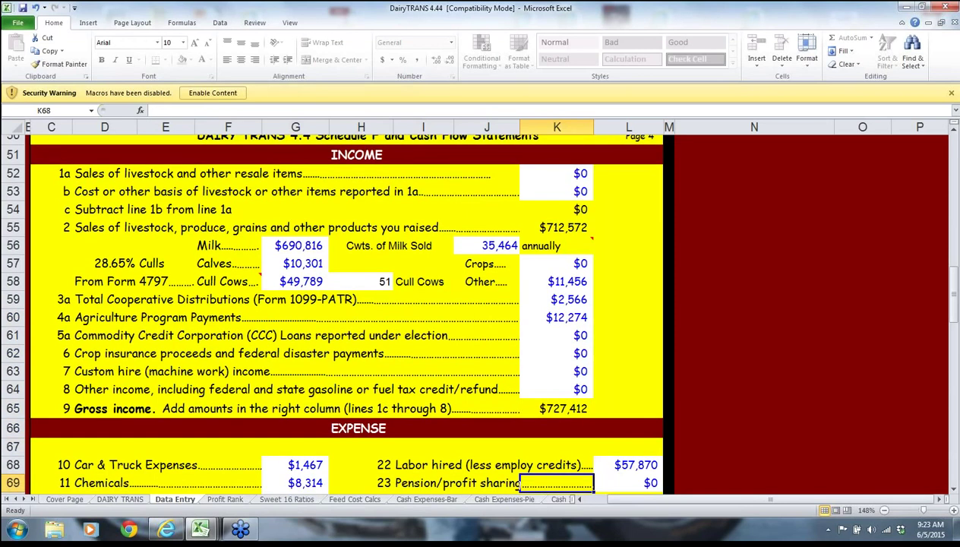
{"action": "key", "text": "ctrl+Down"}
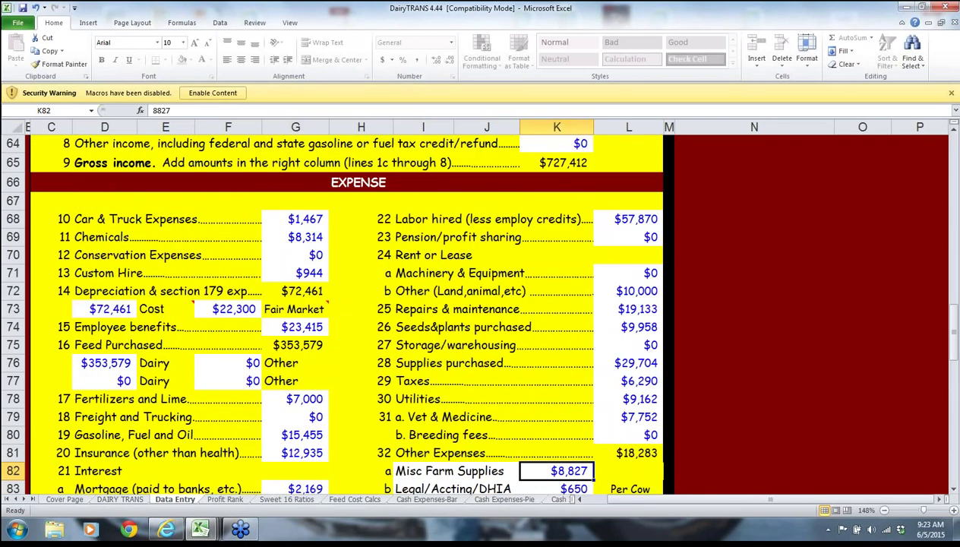
{"action": "key", "text": "Down"}
{"action": "key", "text": "Down"}
{"action": "key", "text": "Down"}
{"action": "key", "text": "Down"}
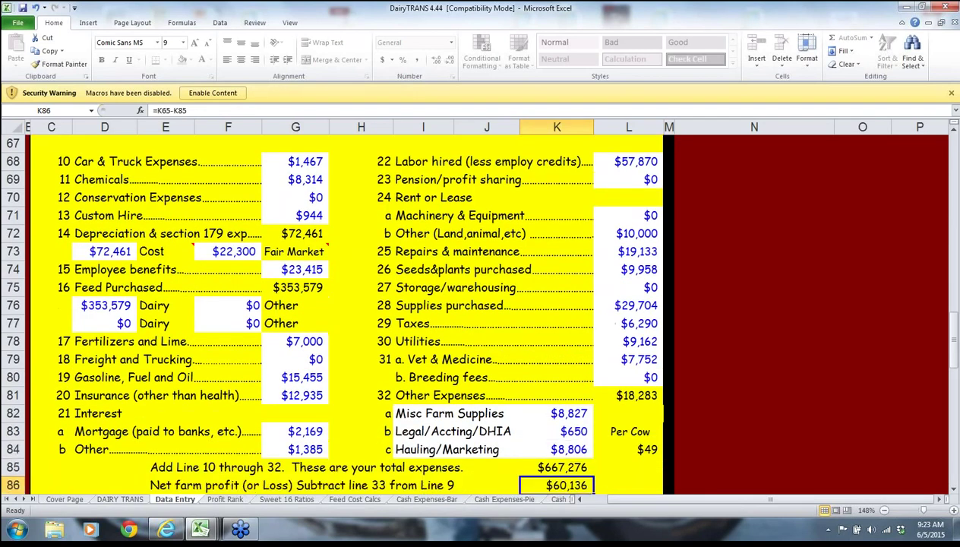
{"action": "scroll", "coordinate": [287, 228], "scroll_direction": "down", "scroll_amount": 1}
Examine the expense entries from Car & Truck Expenses down to the cost and fair market depreciation values in row 73.
{"action": "left_click", "coordinate": [288, 143]}
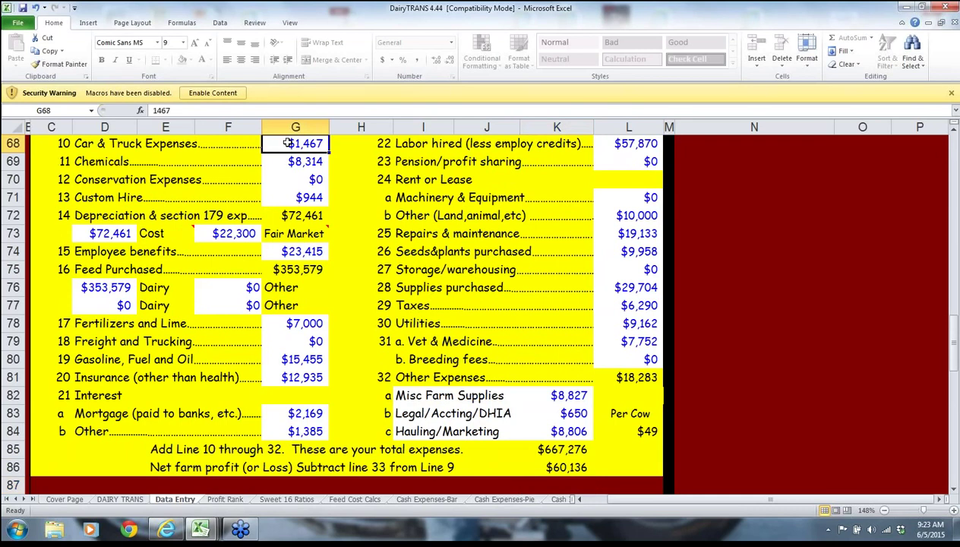
{"action": "key", "text": "Down"}
{"action": "key", "text": "Down"}
{"action": "key", "text": "Down"}
{"action": "key", "text": "Down"}
{"action": "key", "text": "Down"}
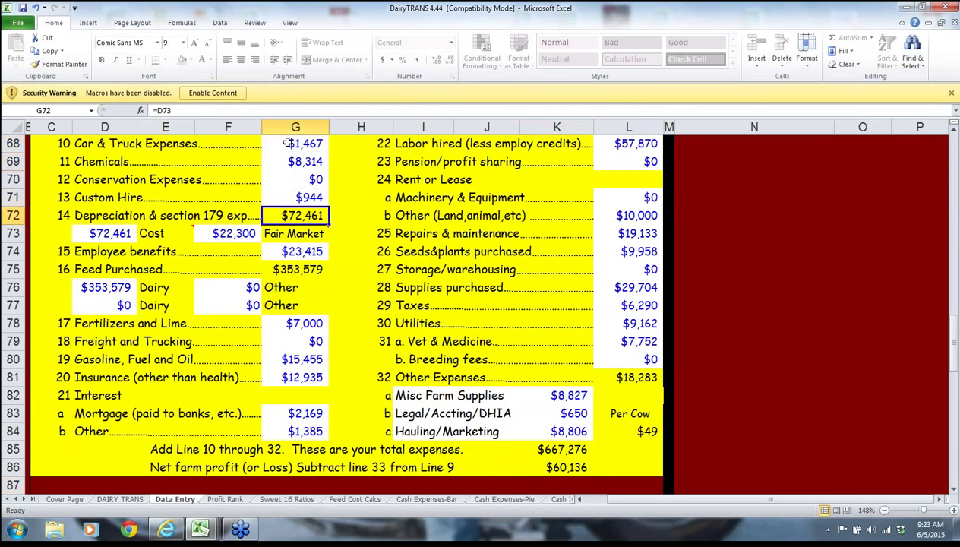
{"action": "key", "text": "Left"}
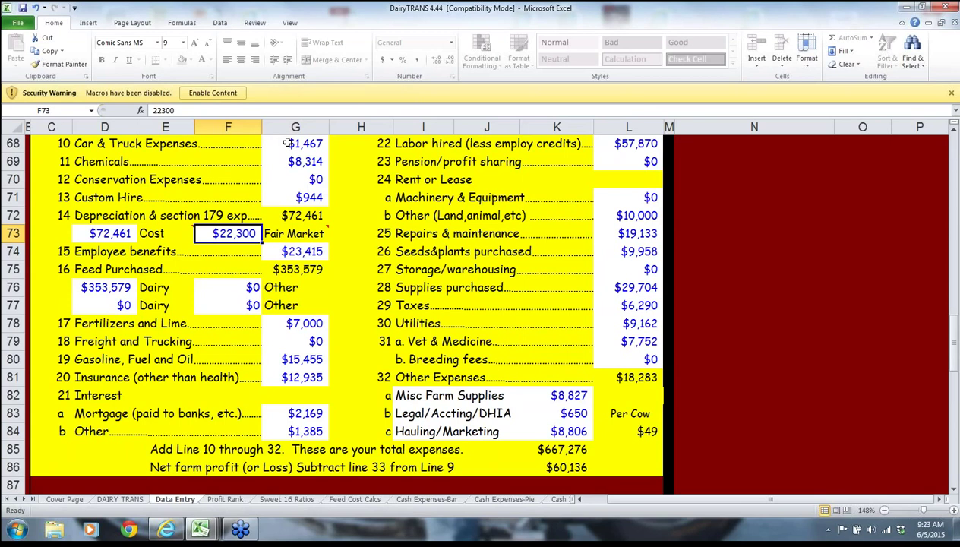
{"action": "key", "text": "Left"}
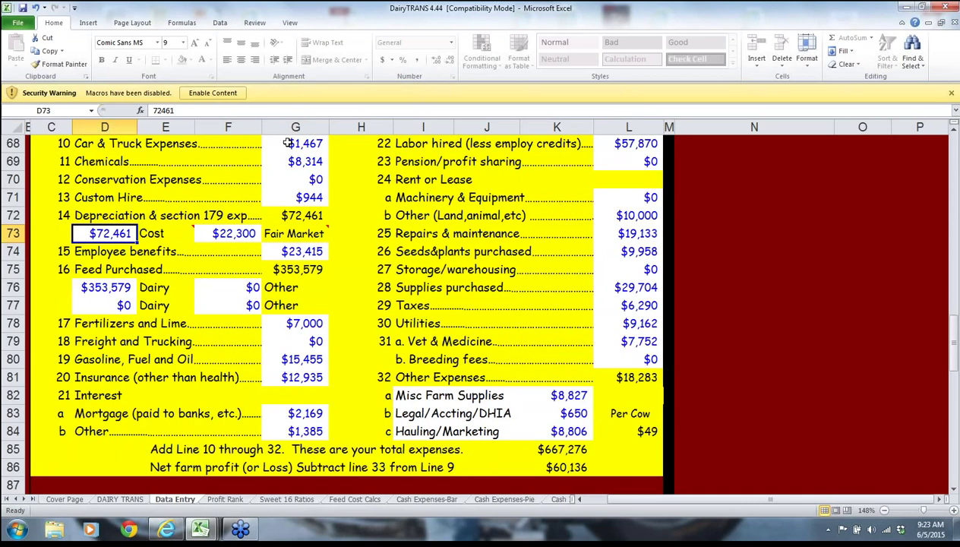
{"action": "key", "text": "Tab"}
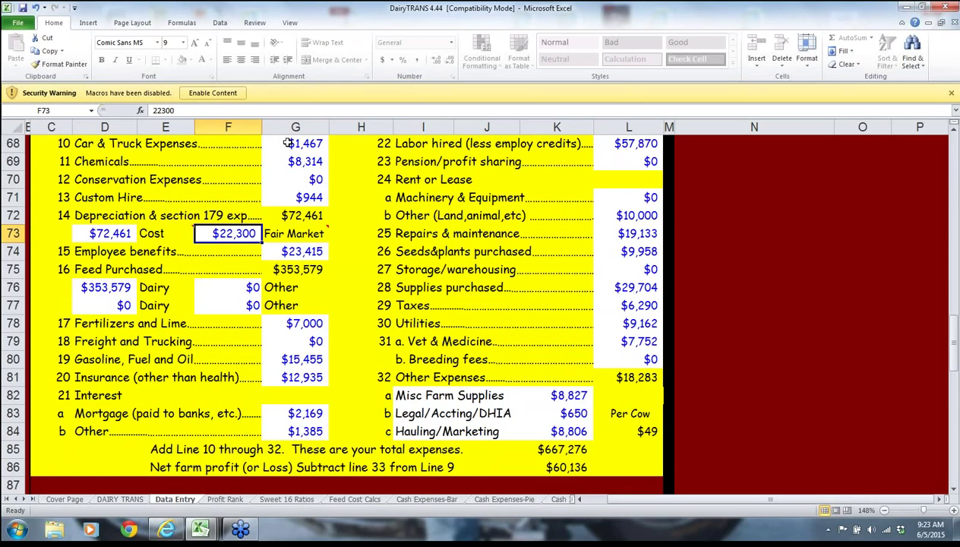
Inspect the dairy feed purchased entries and the lines below them down to Freight and Trucking.
{"action": "key", "text": "Down"}
{"action": "key", "text": "Down"}
{"action": "key", "text": "Down"}
{"action": "key", "text": "Left"}
{"action": "key", "text": "Left"}
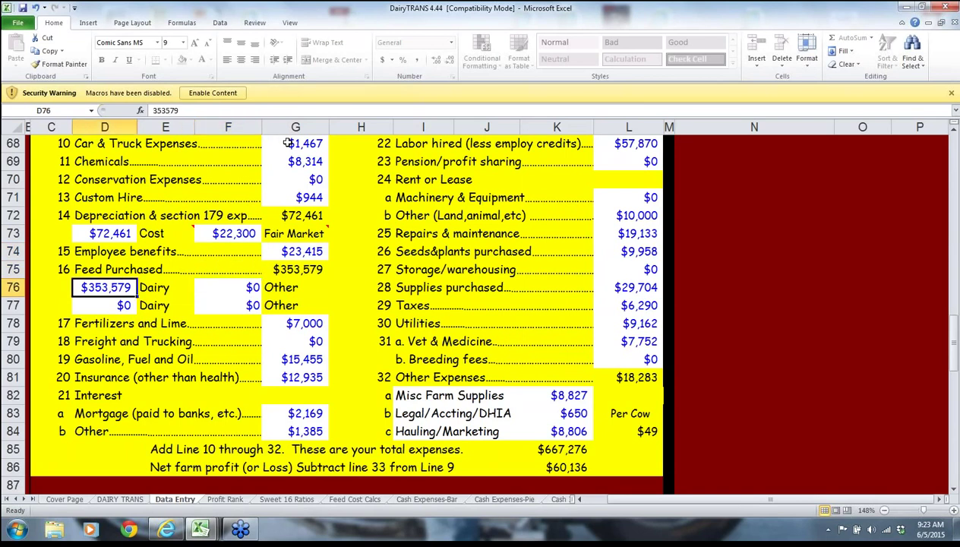
{"action": "key", "text": "Down"}
{"action": "key", "text": "Down"}
{"action": "key", "text": "Down"}
{"action": "key", "text": "Down"}
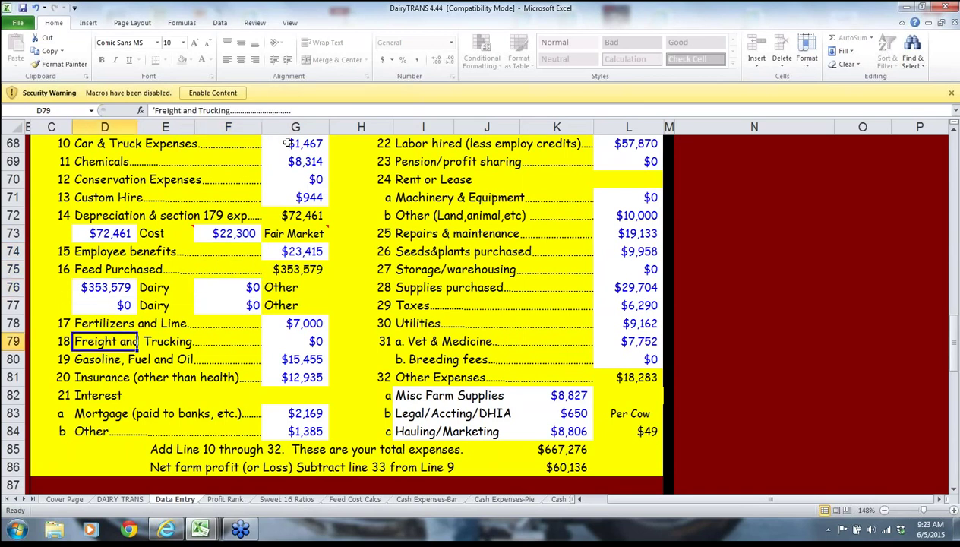
Examine the second column of expenses around Breeding fees and the Other Expenses items down to total expenses and net farm profit.
{"action": "key", "text": "Right"}
{"action": "key", "text": "Right"}
{"action": "key", "text": "Right"}
{"action": "key", "text": "Right"}
{"action": "key", "text": "Right"}
{"action": "key", "text": "Right"}
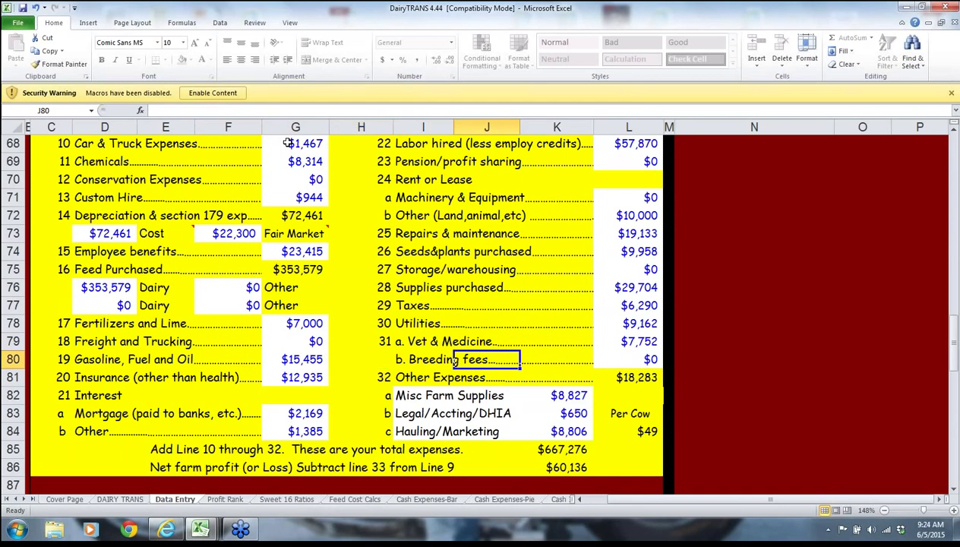
{"action": "key", "text": "Left"}
{"action": "key", "text": "Down"}
{"action": "key", "text": "Down"}
{"action": "key", "text": "Down"}
{"action": "key", "text": "Down"}
{"action": "key", "text": "Down"}
{"action": "key", "text": "Down"}
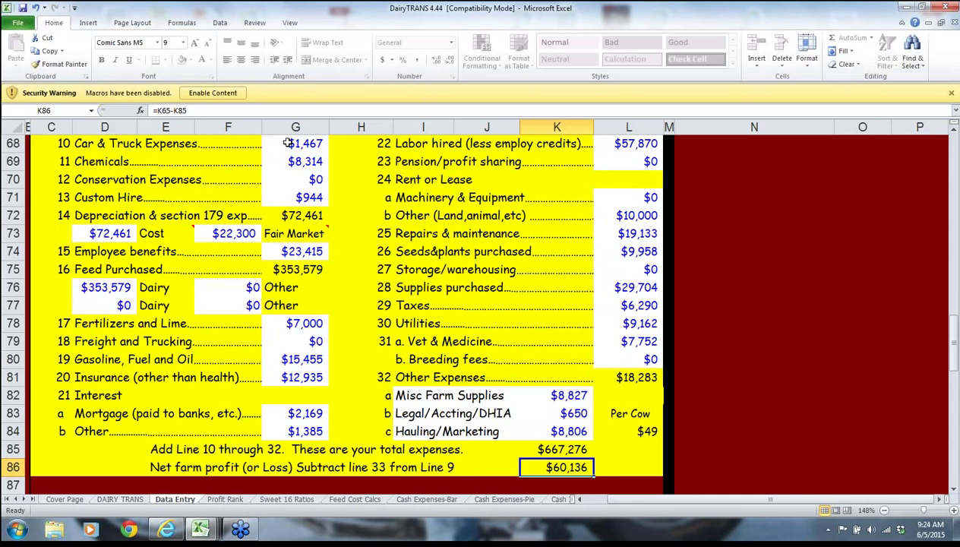
Review the expense lines upward from net farm profit past total expenses to the Repairs & maintenance row.
{"action": "key", "text": "Up"}
{"action": "key", "text": "Up"}
{"action": "key", "text": "Up"}
{"action": "key", "text": "Up"}
{"action": "key", "text": "Up"}
{"action": "key", "text": "Up"}
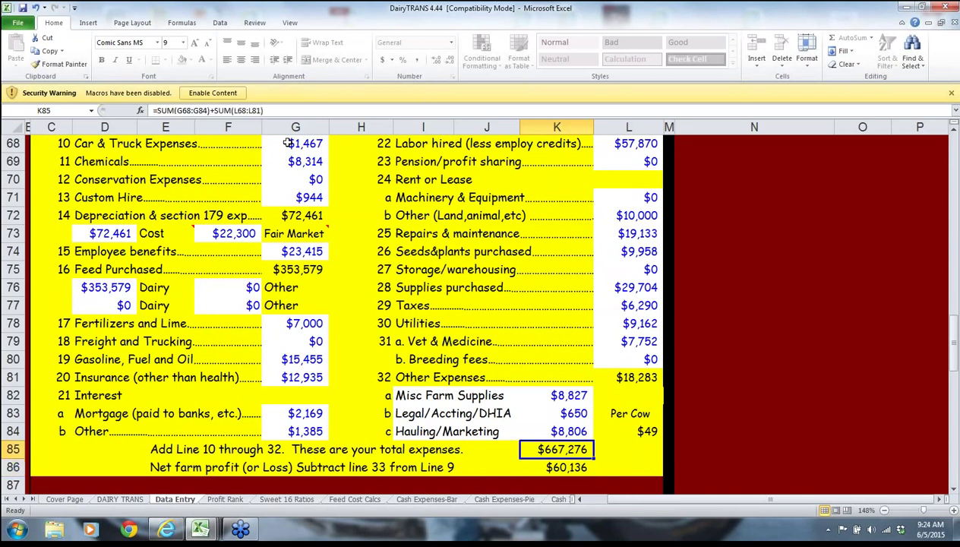
{"action": "key", "text": "Up"}
{"action": "key", "text": "Up"}
{"action": "key", "text": "Up"}
{"action": "key", "text": "Up"}
{"action": "key", "text": "Up"}
{"action": "key", "text": "Up"}
{"action": "key", "text": "Up"}
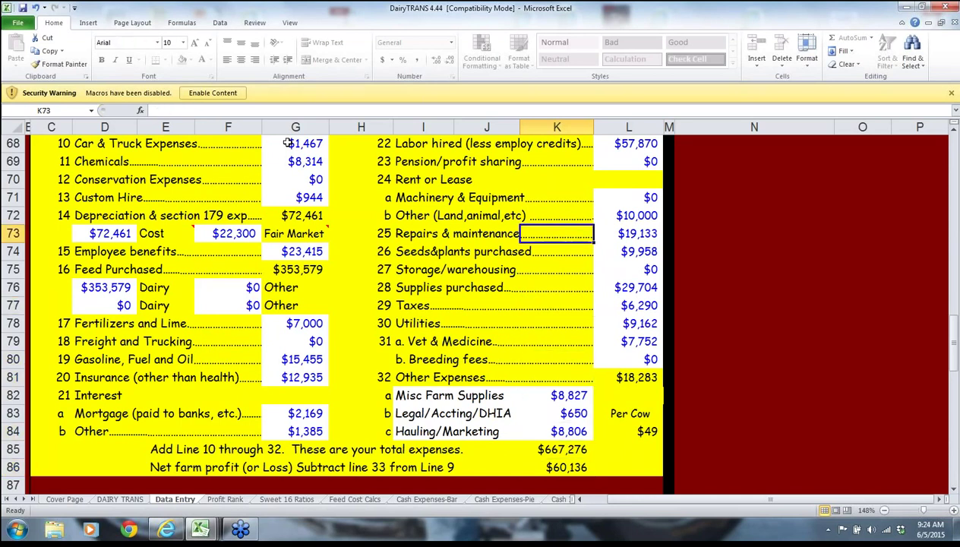
Examine the fair market and cost depreciation entries in row 73 and the expense lines above them up to Chemicals.
{"action": "key", "text": "Left"}
{"action": "key", "text": "Left"}
{"action": "key", "text": "Left"}
{"action": "key", "text": "Left"}
{"action": "key", "text": "Left"}
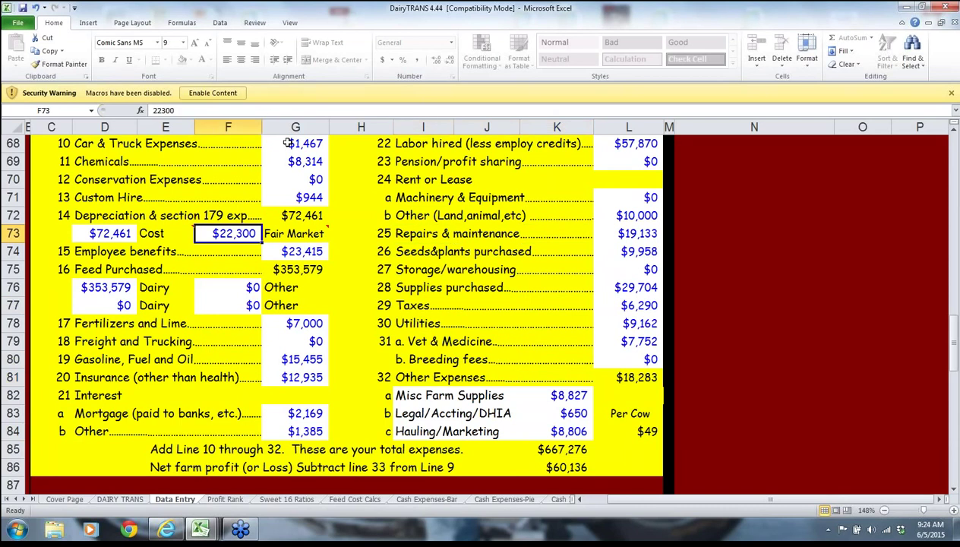
{"action": "key", "text": "Left"}
{"action": "key", "text": "Left"}
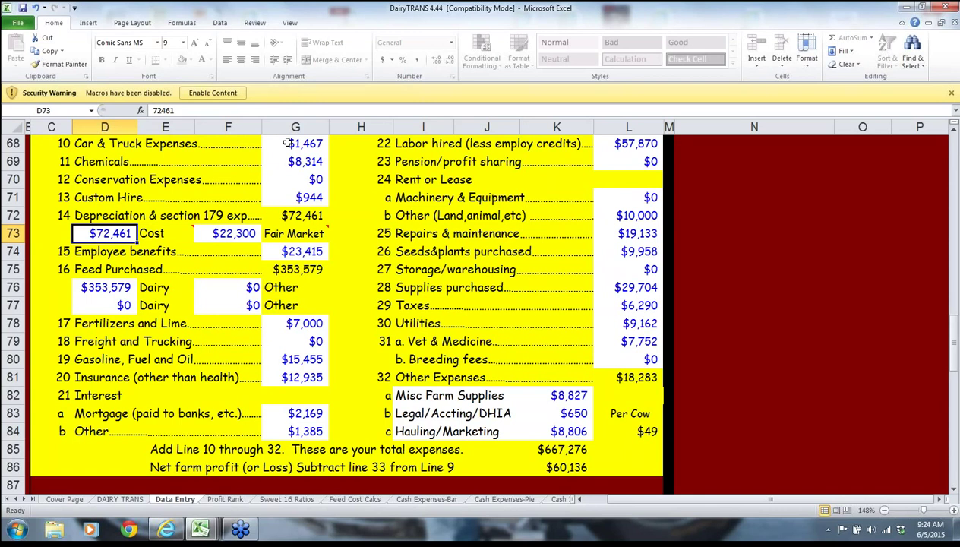
{"action": "key", "text": "Up"}
{"action": "key", "text": "Up"}
{"action": "key", "text": "Up"}
{"action": "key", "text": "Up"}
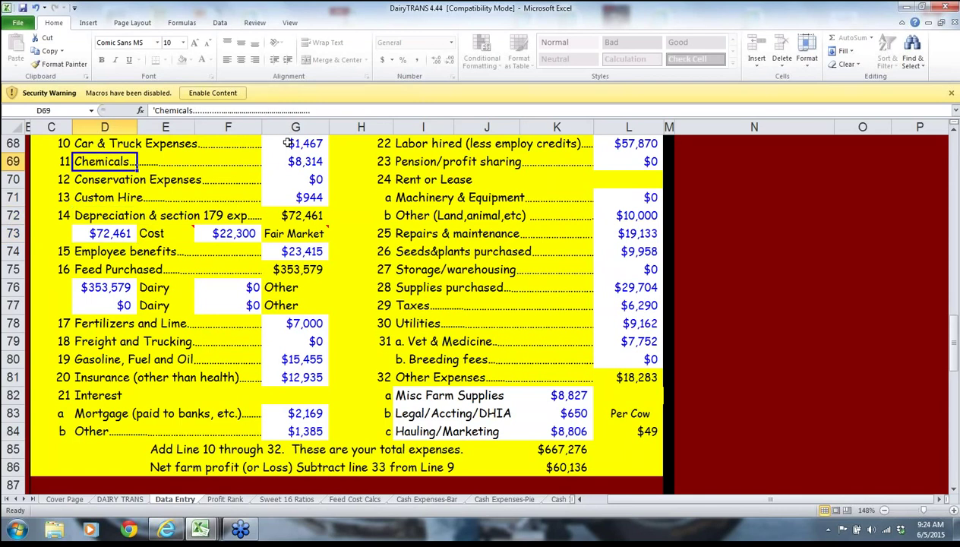
Go back up to the income section and inspect the cull percentage and the Calves and Cull Cows sales entries.
{"action": "key", "text": "Up"}
{"action": "key", "text": "Up"}
{"action": "key", "text": "Up"}
{"action": "key", "text": "Up"}
{"action": "key", "text": "Up"}
{"action": "key", "text": "Up"}
{"action": "key", "text": "Up"}
{"action": "key", "text": "Up"}
{"action": "key", "text": "Up"}
{"action": "key", "text": "Up"}
{"action": "key", "text": "Up"}
{"action": "key", "text": "Up"}
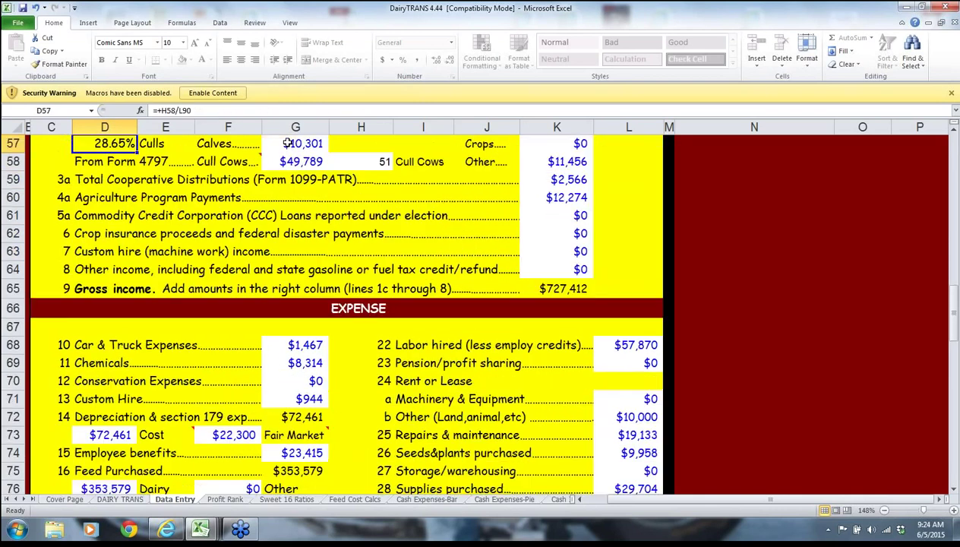
{"action": "left_click", "coordinate": [287, 143]}
{"action": "key", "text": "Down"}
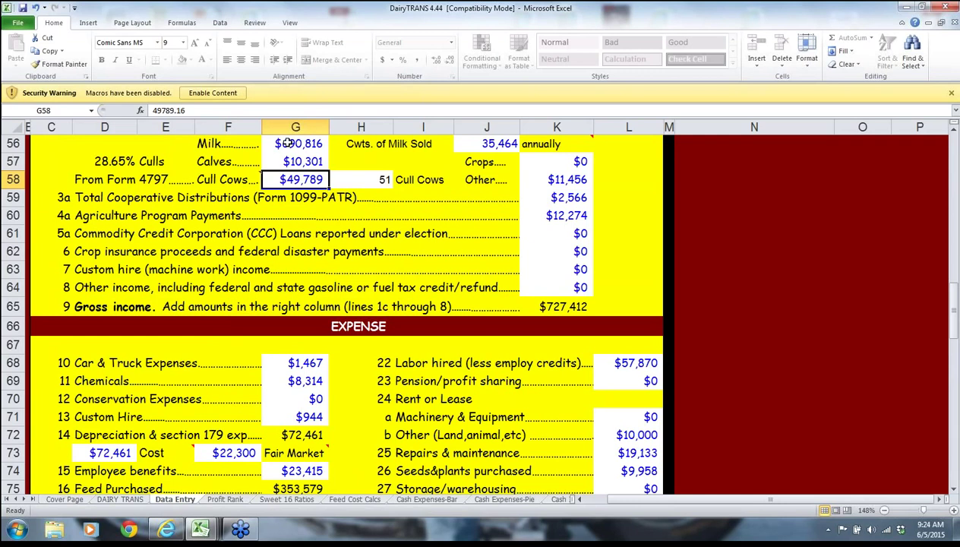
Review the income lines from Cull Cows down to the Gross income total and its formula in K65.
{"action": "key", "text": "Down"}
{"action": "key", "text": "Down"}
{"action": "key", "text": "Down"}
{"action": "key", "text": "Down"}
{"action": "key", "text": "Down"}
{"action": "key", "text": "Down"}
{"action": "key", "text": "Down"}
{"action": "key", "text": "Right"}
{"action": "key", "text": "Right"}
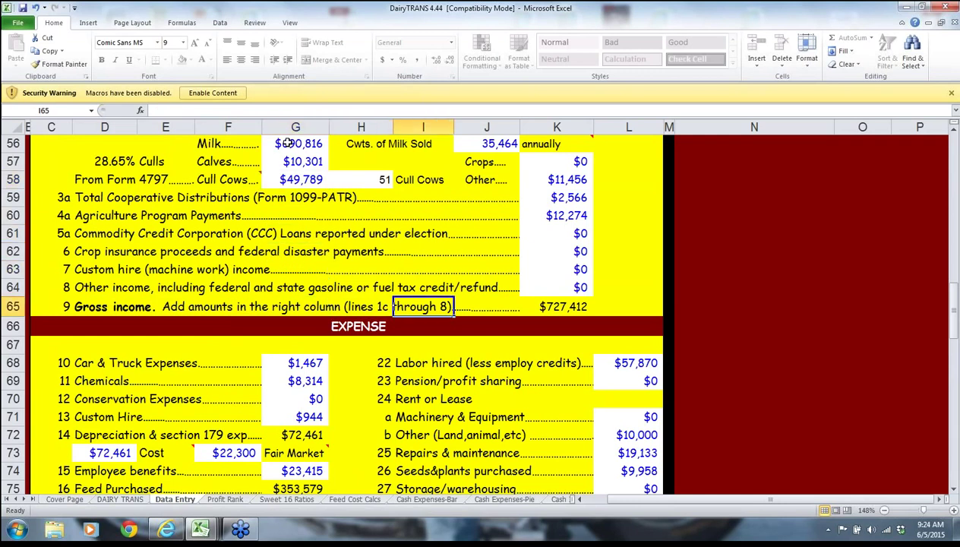
{"action": "key", "text": "Right"}
{"action": "key", "text": "Right"}
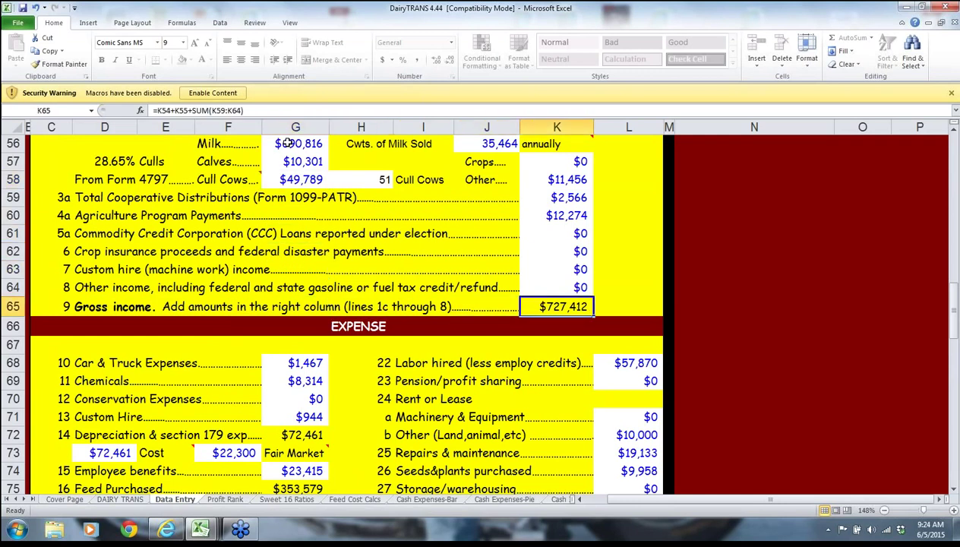
Review the Expense section from its heading down through Other Expenses to total expenses and net farm profit.
{"action": "key", "text": "Down"}
{"action": "key", "text": "Down"}
{"action": "key", "text": "Down"}
{"action": "key", "text": "Down"}
{"action": "key", "text": "Down"}
{"action": "key", "text": "Down"}
{"action": "key", "text": "Down"}
{"action": "key", "text": "Down"}
{"action": "key", "text": "Down"}
{"action": "key", "text": "Down"}
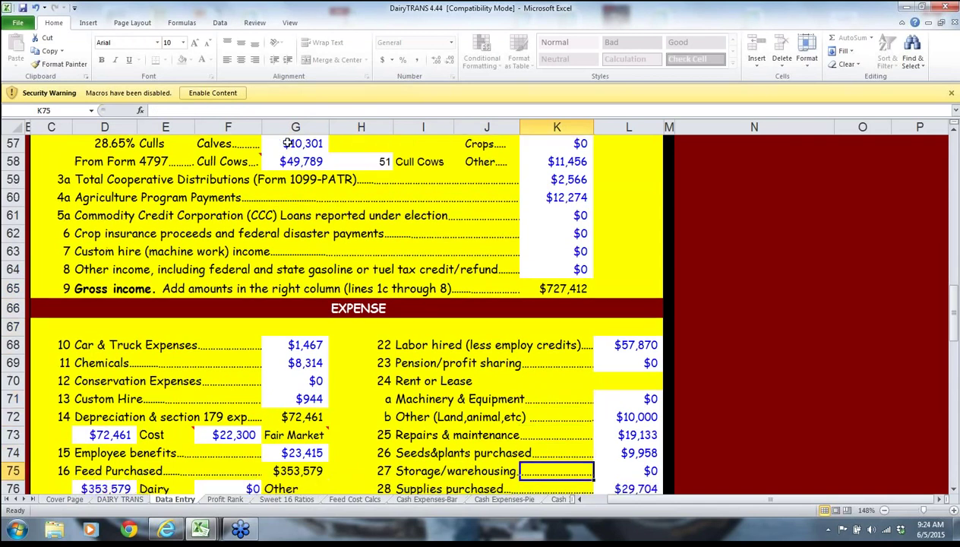
{"action": "key", "text": "Down"}
{"action": "key", "text": "Down"}
{"action": "key", "text": "Down"}
{"action": "key", "text": "Down"}
{"action": "key", "text": "Down"}
{"action": "key", "text": "Down"}
{"action": "key", "text": "Down"}
{"action": "key", "text": "Down"}
{"action": "key", "text": "Down"}
{"action": "key", "text": "Down"}
{"action": "key", "text": "Down"}
{"action": "key", "text": "Down"}
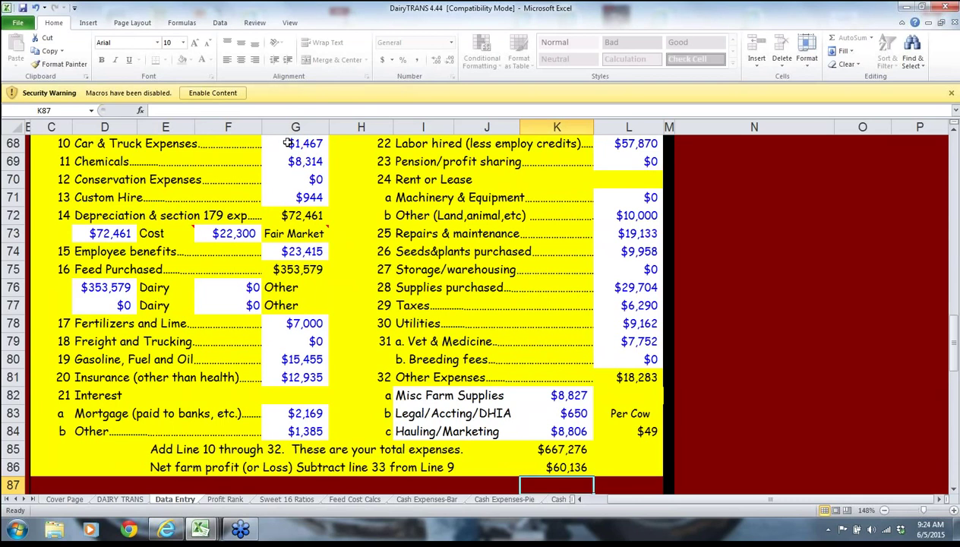
Look over the Cash Flow Information and Other Information sections below net farm profit.
{"action": "key", "text": "Down"}
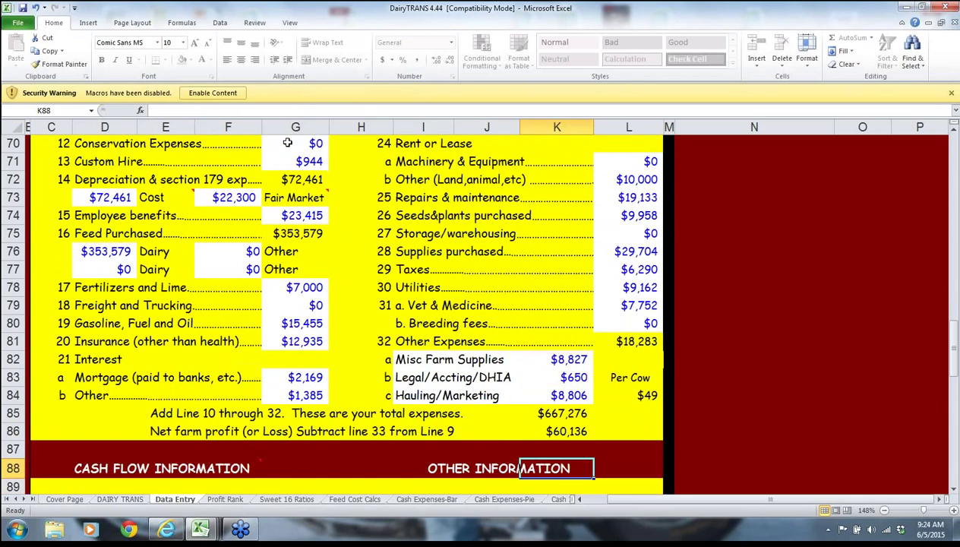
{"action": "key", "text": "Down"}
{"action": "key", "text": "Down"}
{"action": "key", "text": "Down"}
{"action": "key", "text": "Down"}
{"action": "key", "text": "Down"}
{"action": "key", "text": "Down"}
{"action": "key", "text": "Down"}
{"action": "key", "text": "Down"}
{"action": "key", "text": "Down"}
{"action": "key", "text": "Down"}
{"action": "key", "text": "Down"}
{"action": "key", "text": "Down"}
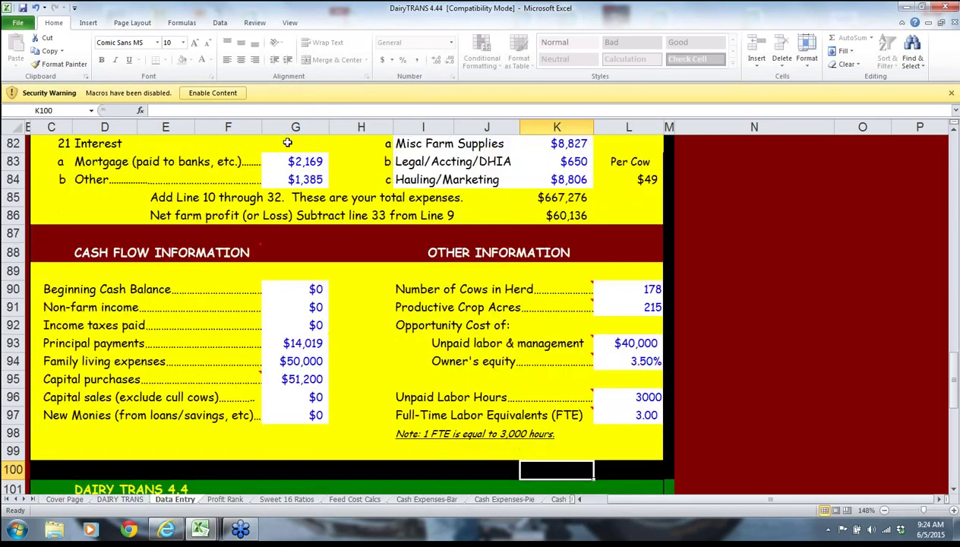
{"action": "key", "text": "Up"}
{"action": "key", "text": "Up"}
{"action": "key", "text": "Up"}
{"action": "key", "text": "Up"}
{"action": "key", "text": "Up"}
{"action": "key", "text": "Up"}
{"action": "key", "text": "Up"}
{"action": "key", "text": "Up"}
{"action": "key", "text": "Up"}
{"action": "key", "text": "Up"}
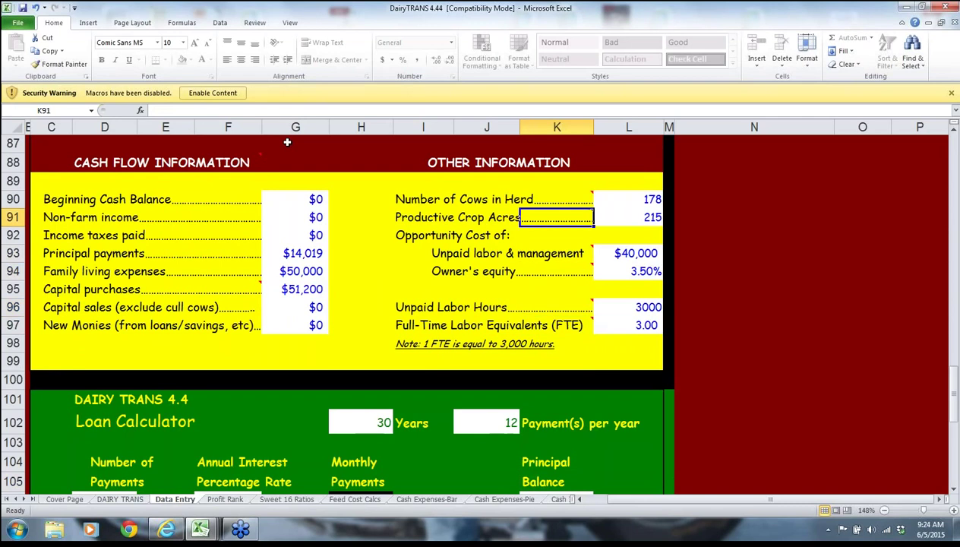
Examine the cash flow entries one by one, from Beginning Cash Balance through Capital purchases to Capital sales.
{"action": "key", "text": "Left"}
{"action": "key", "text": "Left"}
{"action": "key", "text": "Left"}
{"action": "key", "text": "Left"}
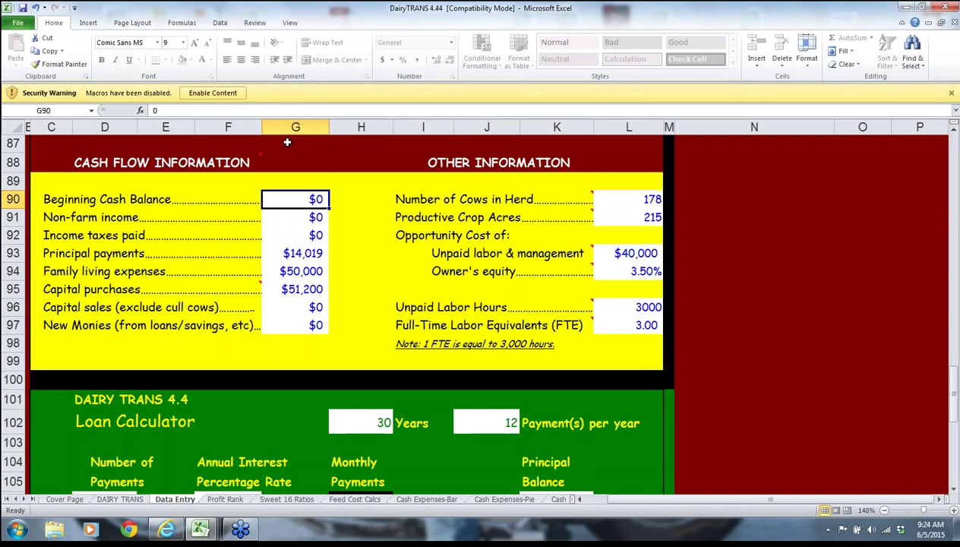
{"action": "key", "text": "Down"}
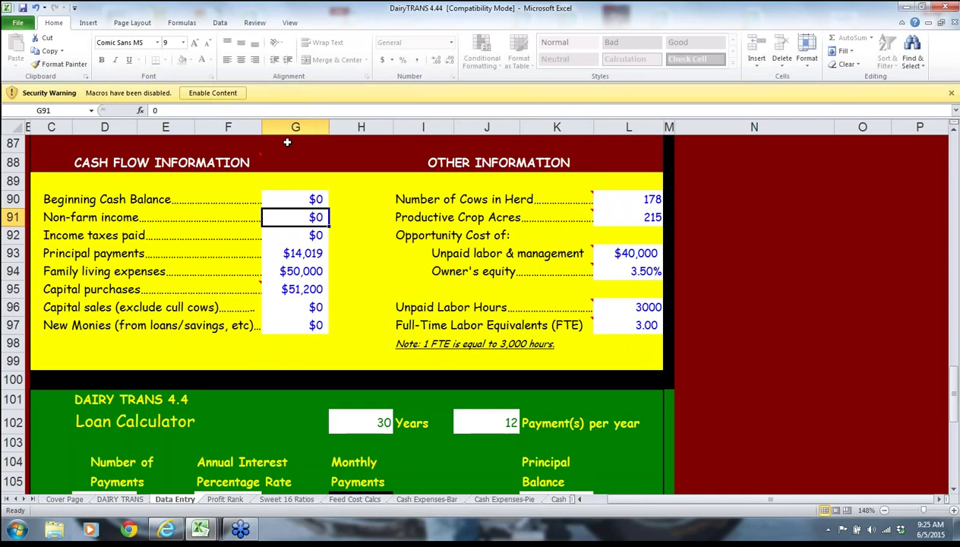
{"action": "key", "text": "Return"}
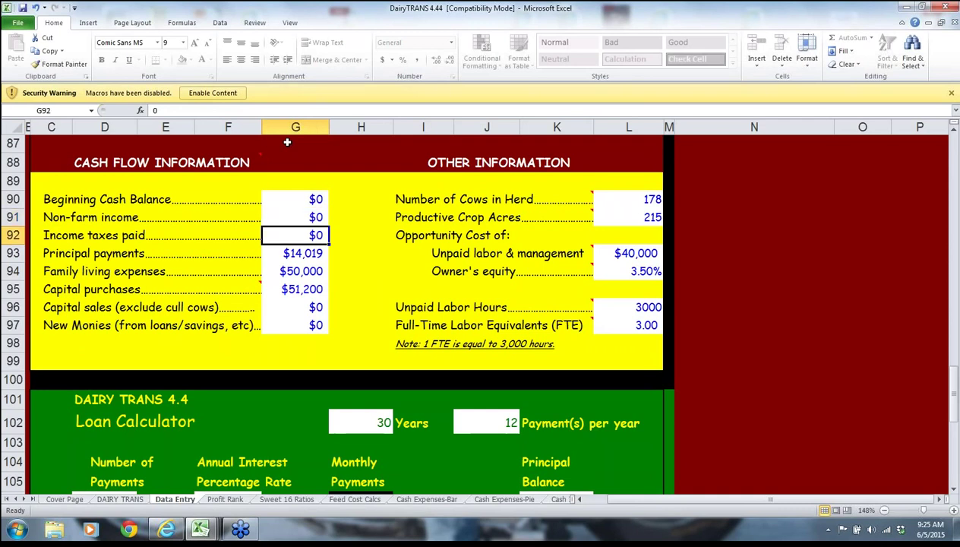
{"action": "key", "text": "Return"}
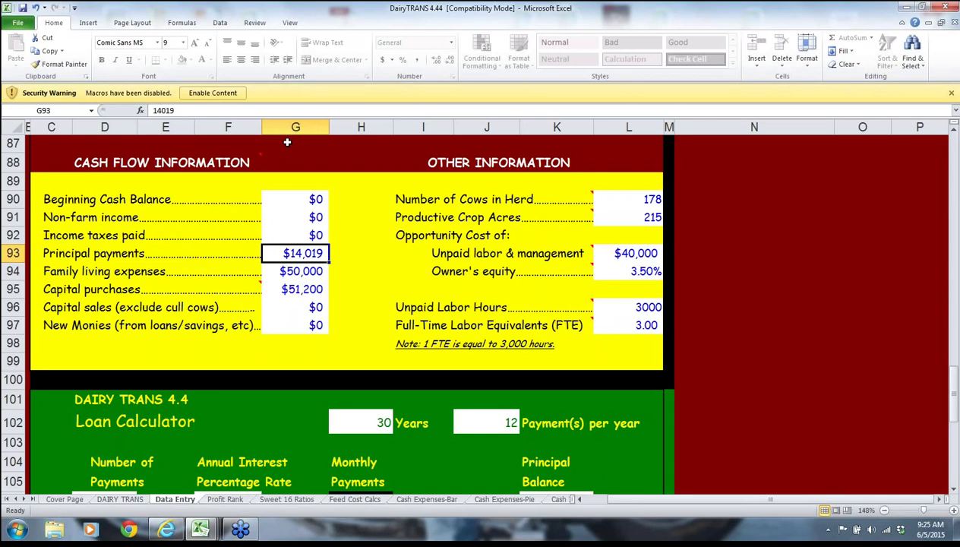
{"action": "key", "text": "Down"}
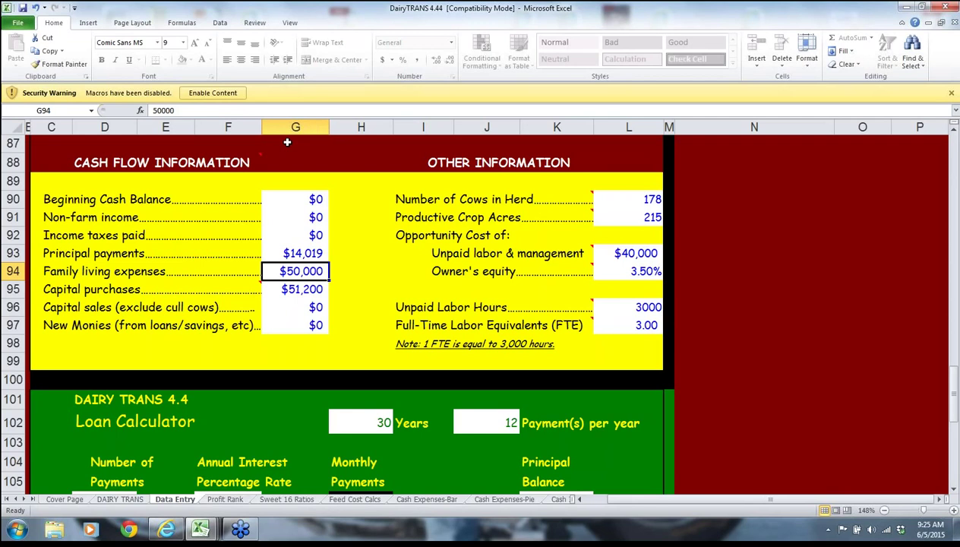
{"action": "key", "text": "Down"}
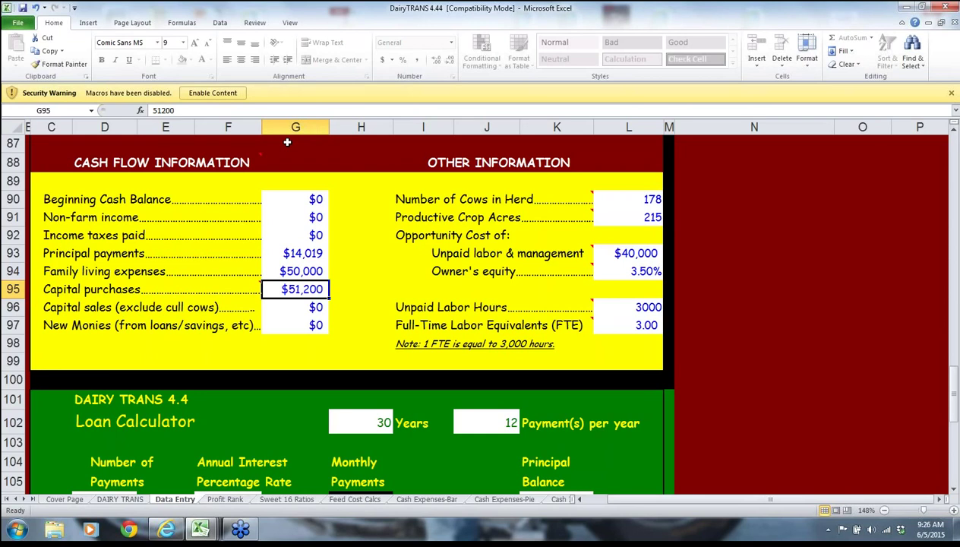
{"action": "key", "text": "Down"}
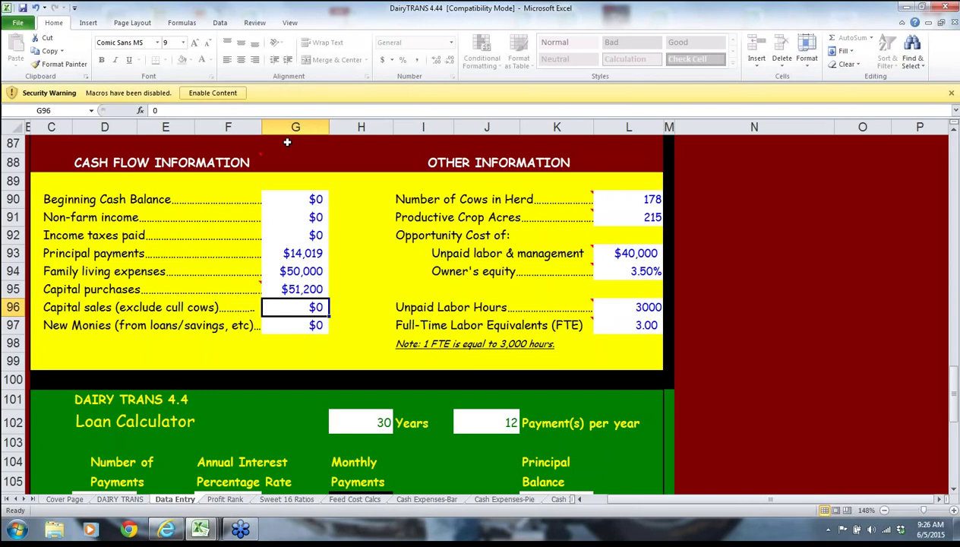
Examine the Other Information entries for number of cows, productive crop acres and the opportunity cost of unpaid labor and management.
{"action": "key", "text": "Up"}
{"action": "key", "text": "Up"}
{"action": "key", "text": "Up"}
{"action": "key", "text": "Up"}
{"action": "key", "text": "Up"}
{"action": "key", "text": "Up"}
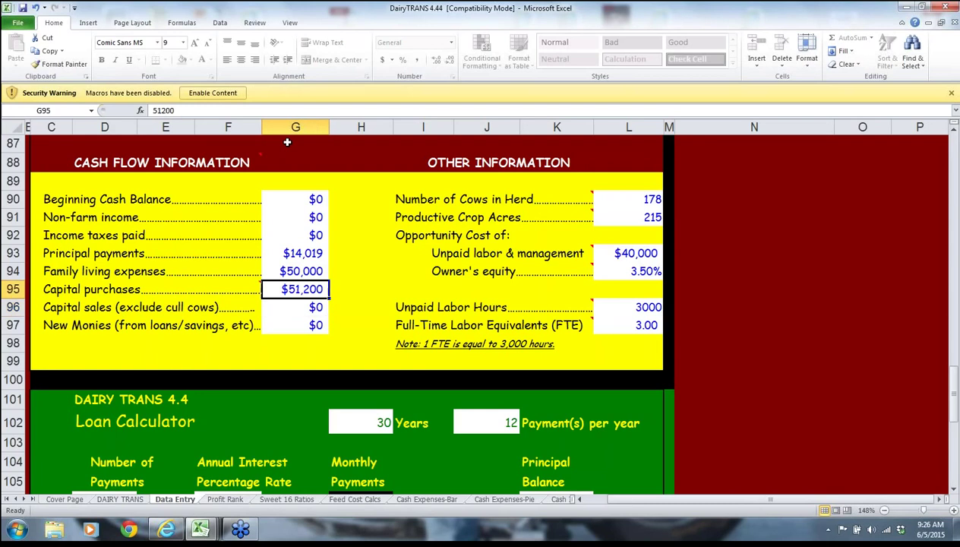
{"action": "key", "text": "Right"}
{"action": "key", "text": "Right"}
{"action": "key", "text": "Right"}
{"action": "key", "text": "Right"}
{"action": "key", "text": "Right"}
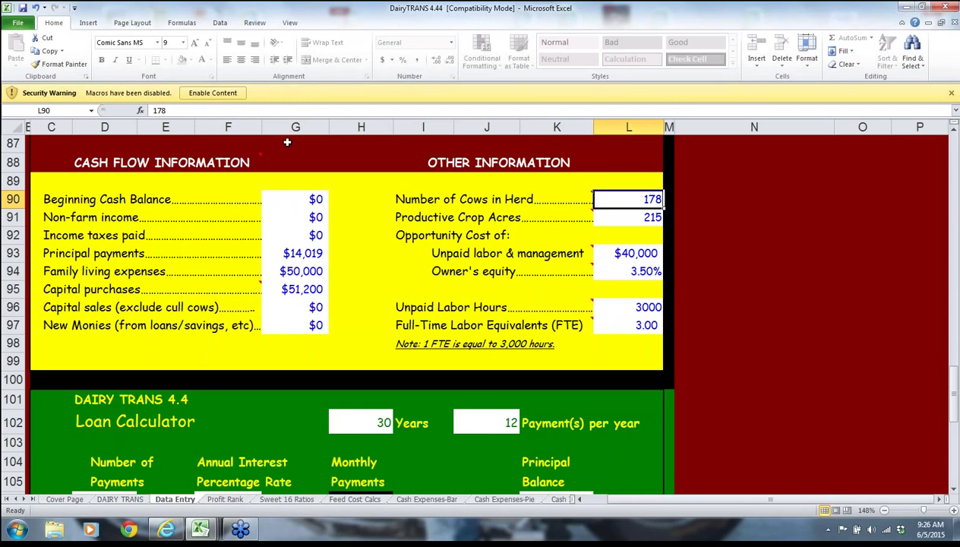
{"action": "key", "text": "Down"}
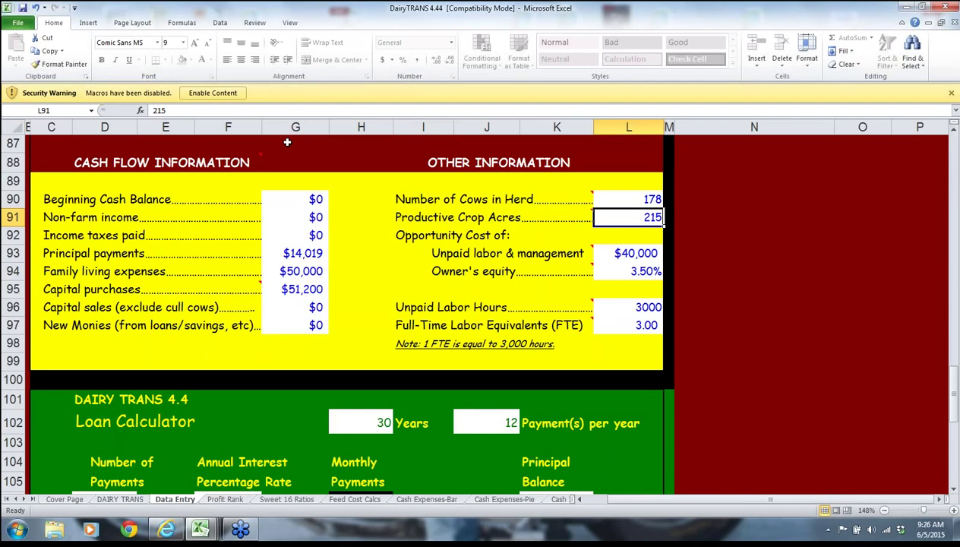
{"action": "key", "text": "Down"}
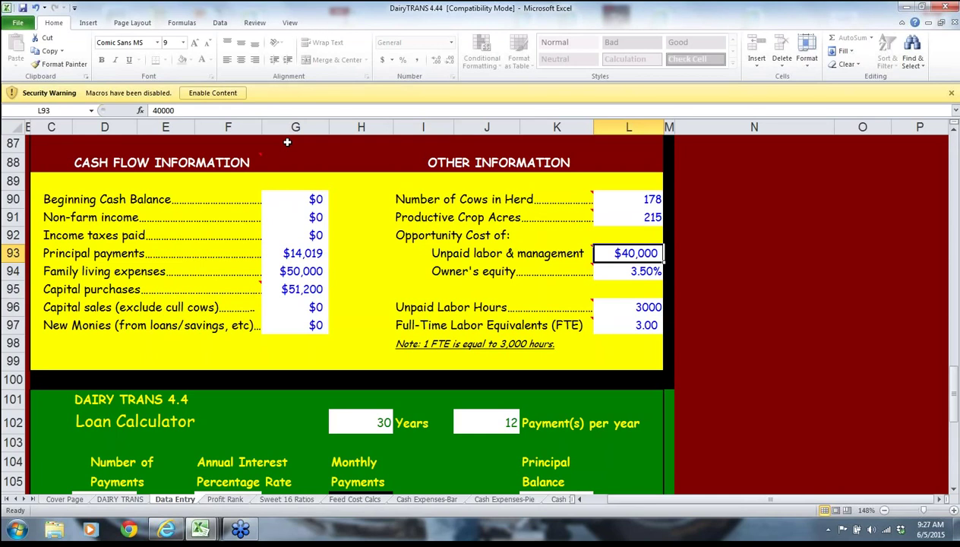
Set the opportunity cost of owner's equity to 4%.
{"action": "key", "text": "Down"}
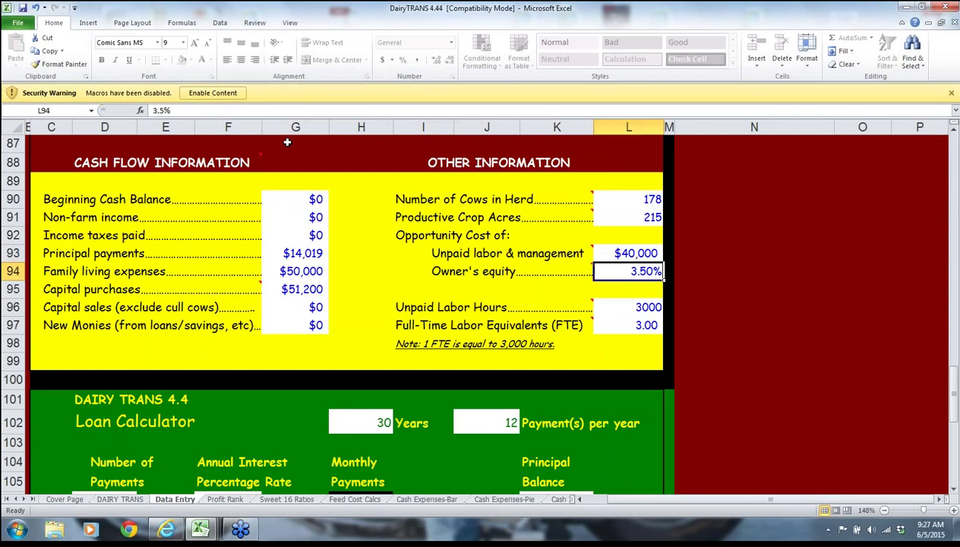
{"action": "type", "text": "4"}
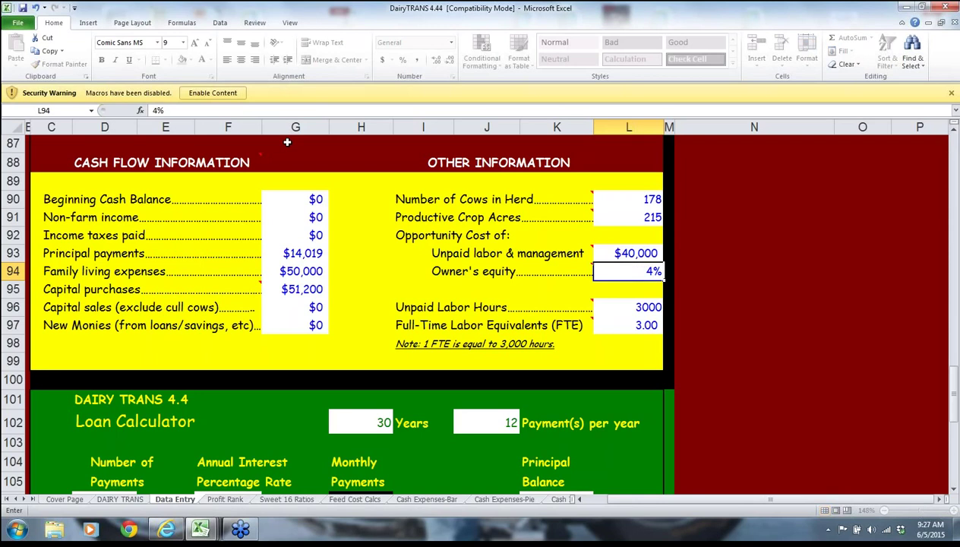
{"action": "key", "text": "Return"}
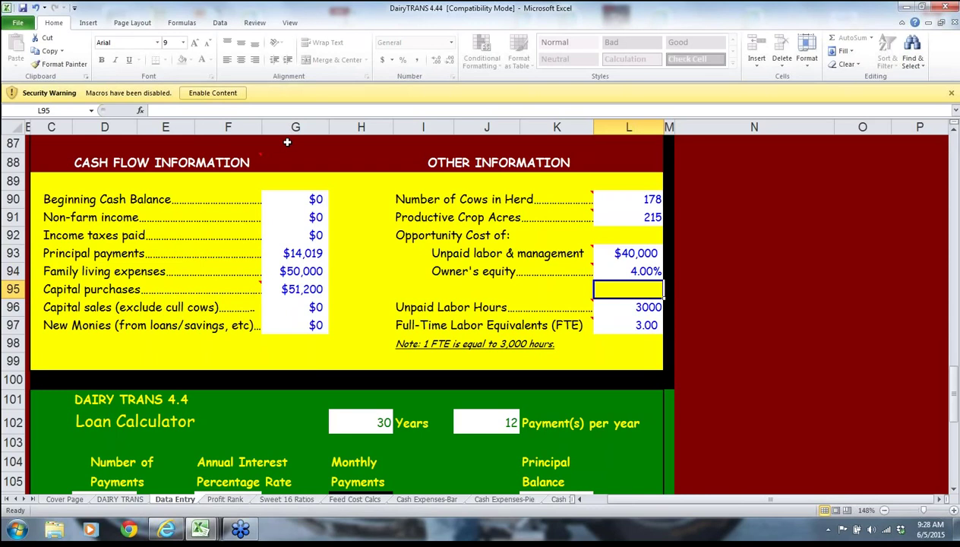
Inspect the Unpaid Labor Hours and Full-Time Labor Equivalents entries together with the FTE note below them.
{"action": "key", "text": "Down"}
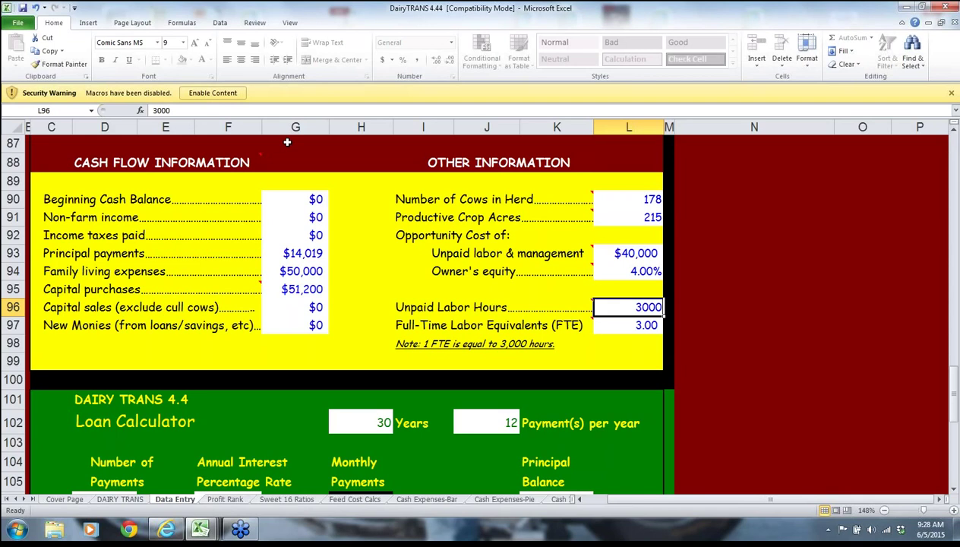
{"action": "key", "text": "Return"}
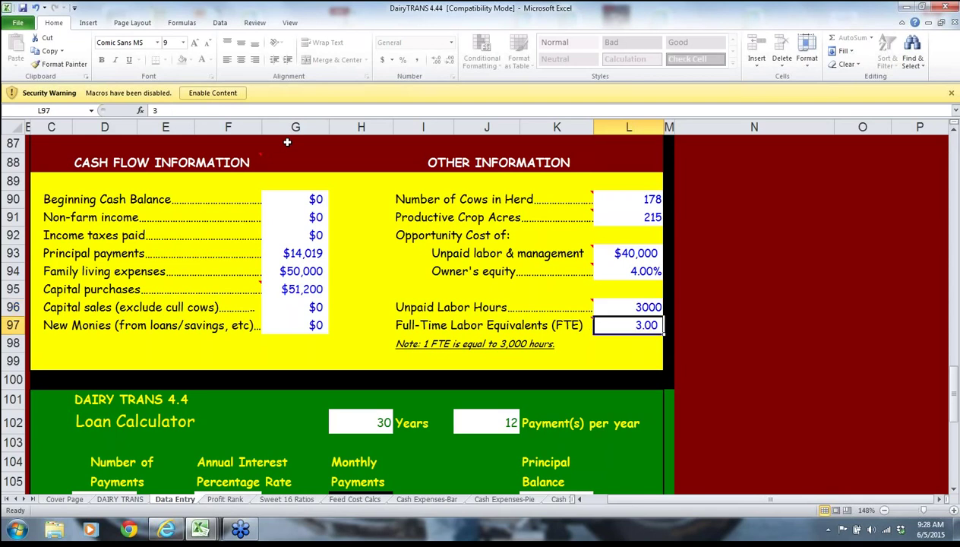
{"action": "key", "text": "Return"}
{"action": "key", "text": "Left"}
{"action": "key", "text": "Left"}
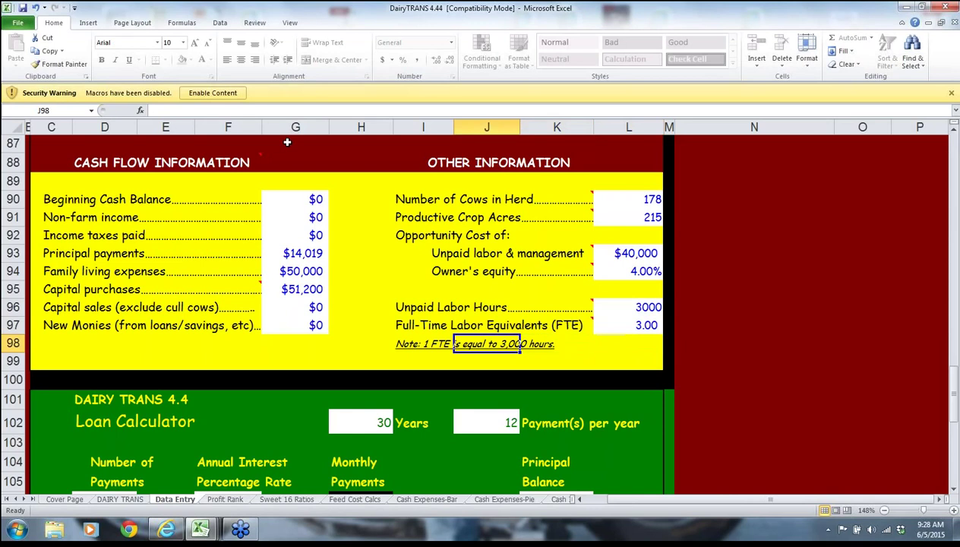
{"action": "key", "text": "Right"}
{"action": "key", "text": "Right"}
{"action": "key", "text": "Up"}
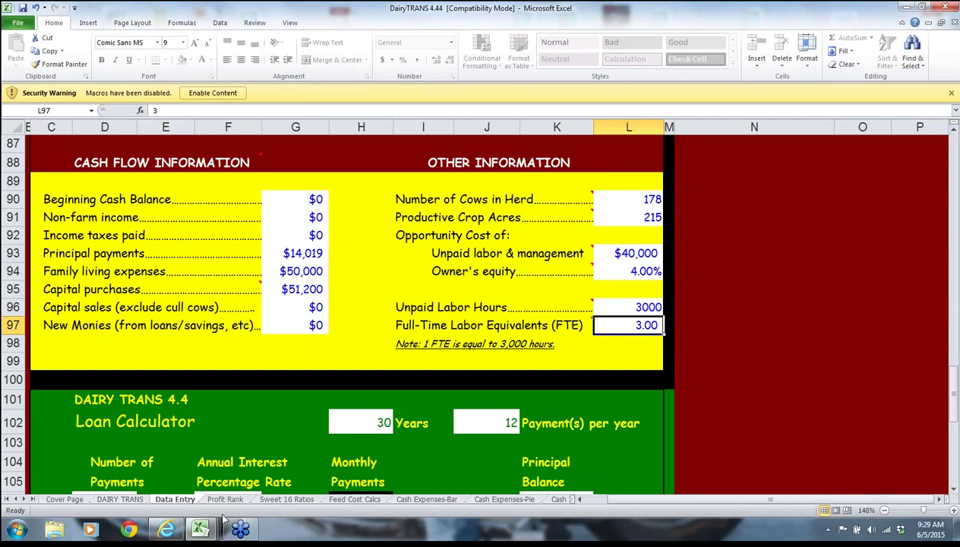
Show the Cost and Market options for the analysis basis on the DAIRY TRANS sheet, keeping Market.
{"action": "left_click", "coordinate": [120, 500]}
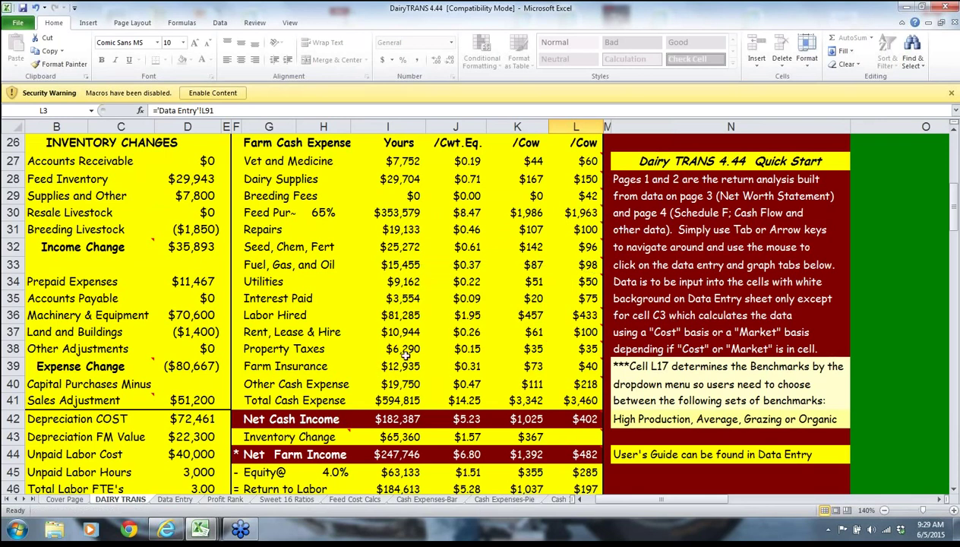
{"action": "left_click", "coordinate": [144, 200]}
{"action": "key", "text": "Up"}
{"action": "key", "text": "Up"}
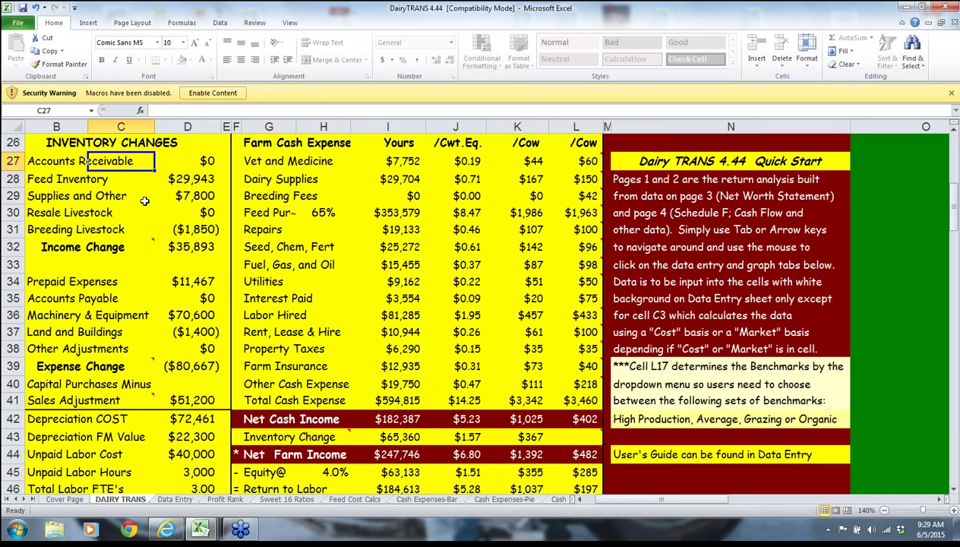
{"action": "key", "text": "Up"}
{"action": "key", "text": "Up"}
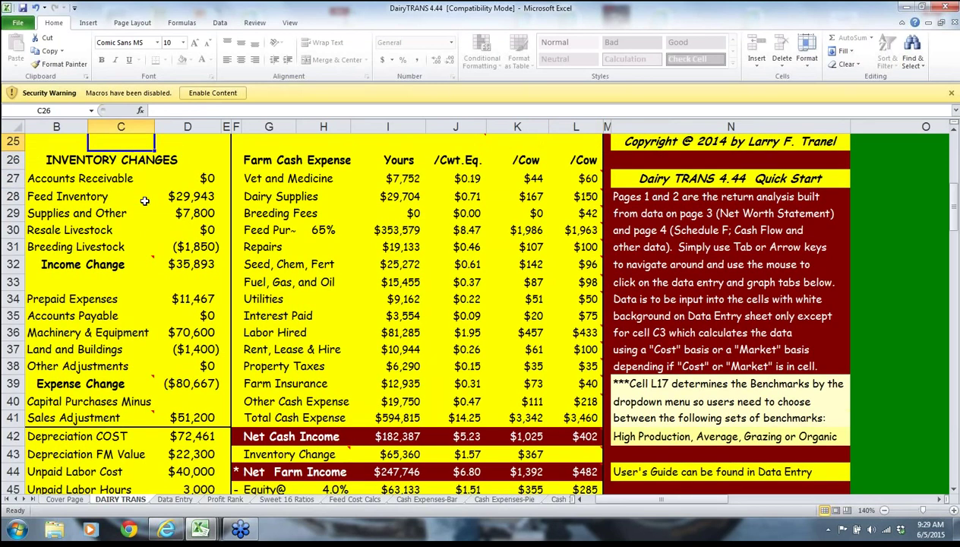
{"action": "key", "text": "ctrl+Home"}
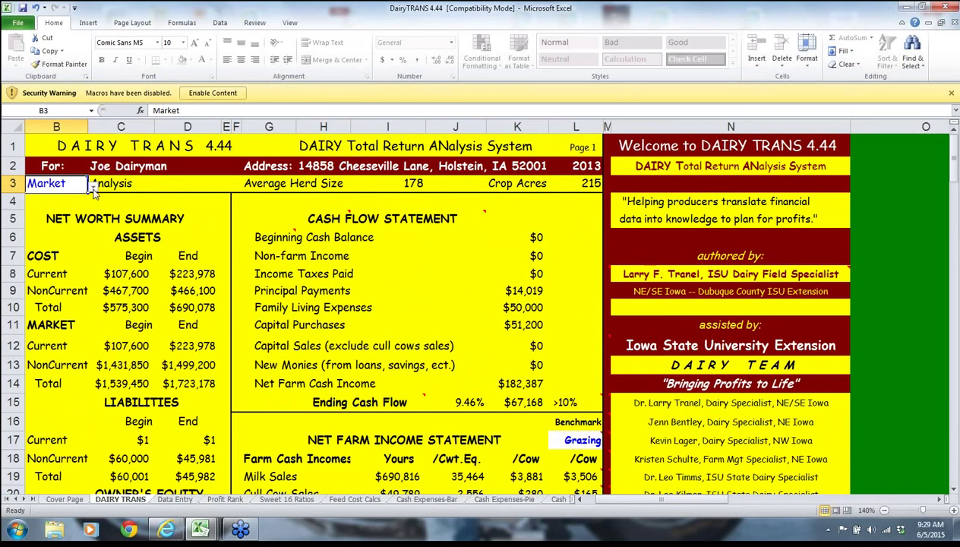
{"action": "left_click", "coordinate": [92, 185]}
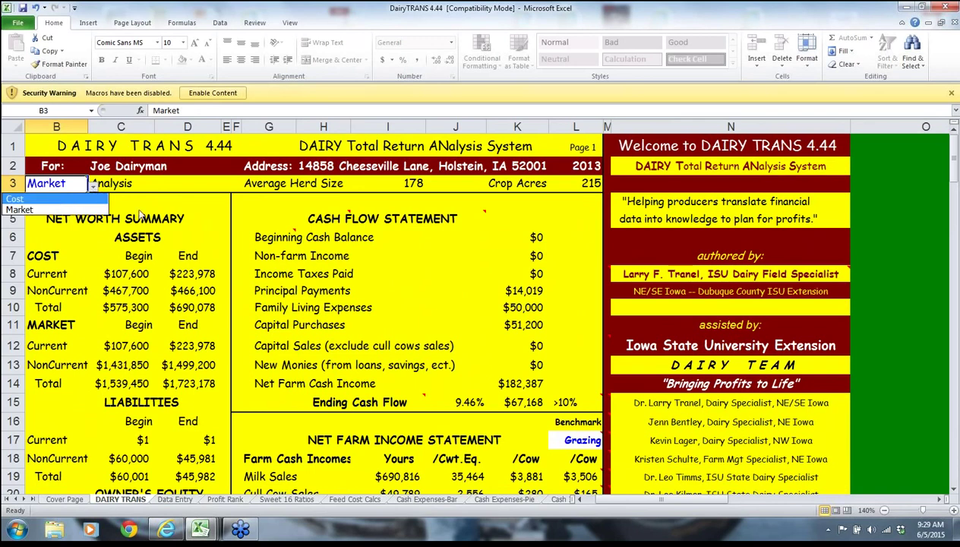
{"action": "key", "text": "Escape"}
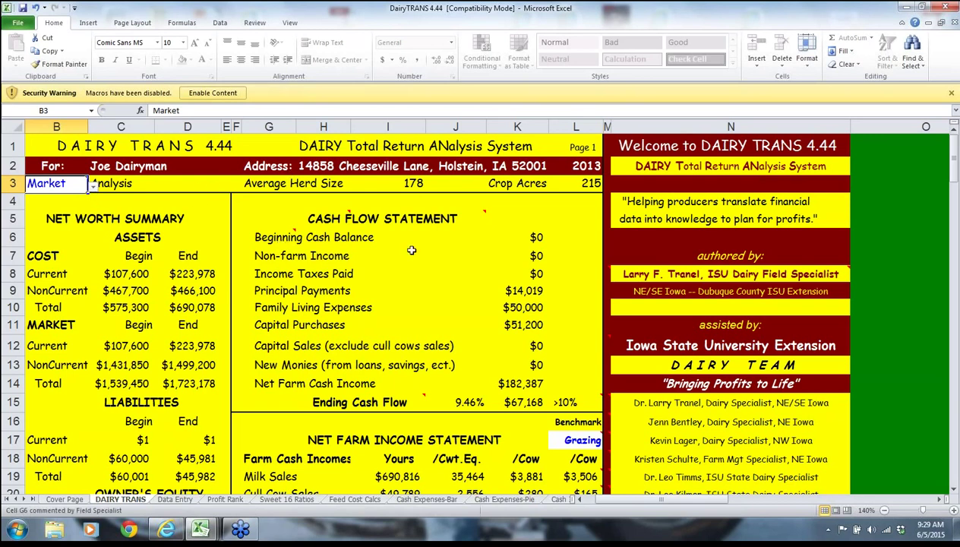
Review the Net Worth Summary from the asset figures through liabilities to the total change in owner's equity.
{"action": "key", "text": "Down"}
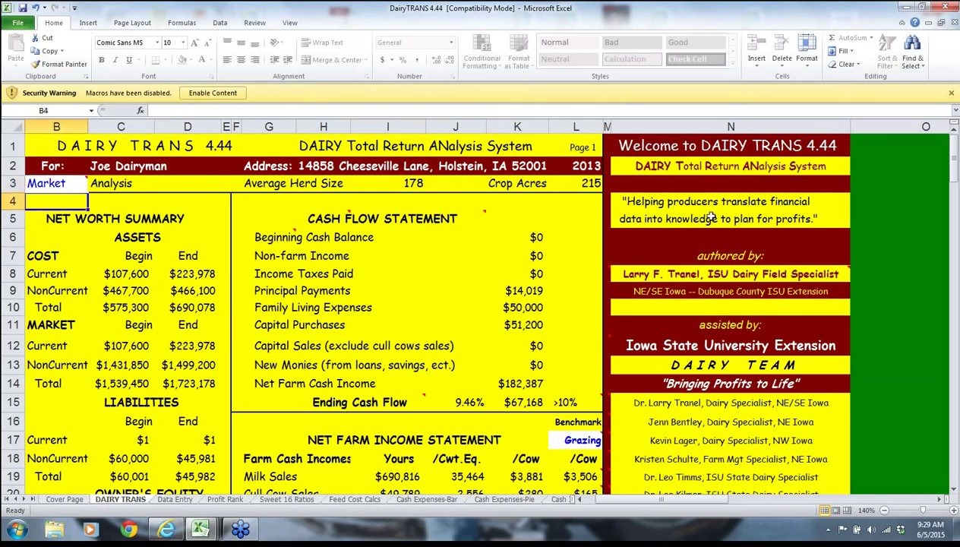
{"action": "key", "text": "Down"}
{"action": "key", "text": "Down"}
{"action": "key", "text": "Down"}
{"action": "key", "text": "Down"}
{"action": "key", "text": "Down"}
{"action": "key", "text": "Down"}
{"action": "key", "text": "Down"}
{"action": "key", "text": "Down"}
{"action": "key", "text": "Down"}
{"action": "key", "text": "Down"}
{"action": "key", "text": "Down"}
{"action": "key", "text": "Down"}
{"action": "key", "text": "Down"}
{"action": "key", "text": "Down"}
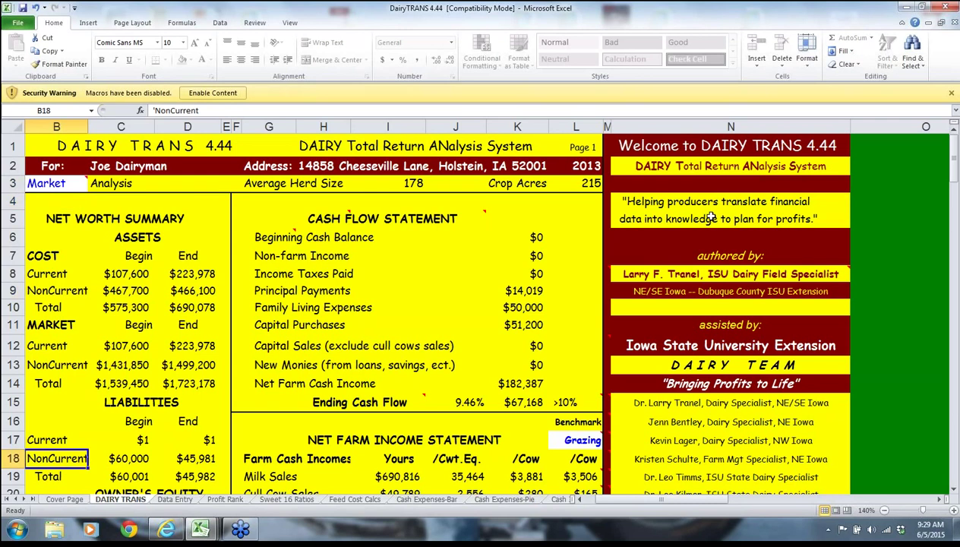
{"action": "key", "text": "Down"}
{"action": "key", "text": "Down"}
{"action": "key", "text": "Down"}
{"action": "key", "text": "Down"}
{"action": "key", "text": "Down"}
{"action": "key", "text": "Down"}
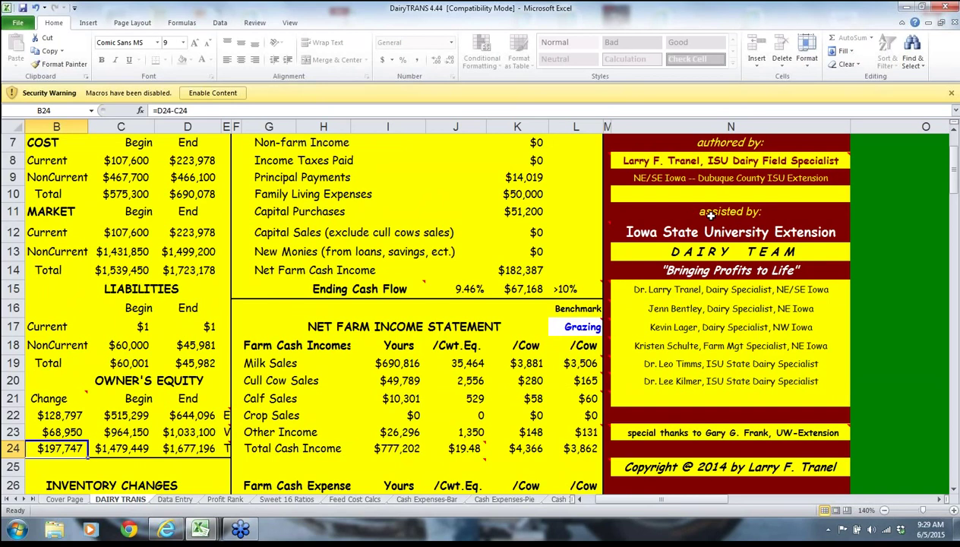
Examine the Cash Flow Statement entries from Beginning Cash Balance down to Ending Cash Flow.
{"action": "key", "text": "Up"}
{"action": "key", "text": "Up"}
{"action": "key", "text": "Up"}
{"action": "key", "text": "Up"}
{"action": "key", "text": "Up"}
{"action": "key", "text": "Up"}
{"action": "key", "text": "Up"}
{"action": "key", "text": "Up"}
{"action": "key", "text": "Up"}
{"action": "key", "text": "Up"}
{"action": "key", "text": "Up"}
{"action": "key", "text": "Up"}
{"action": "key", "text": "Up"}
{"action": "key", "text": "Up"}
{"action": "key", "text": "Up"}
{"action": "key", "text": "Up"}
{"action": "key", "text": "Up"}
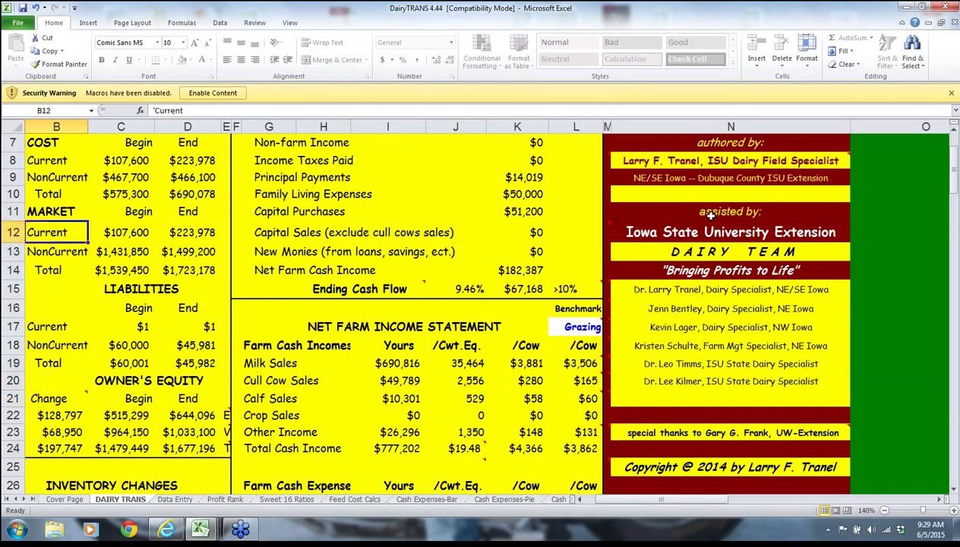
{"action": "scroll", "coordinate": [710, 215], "scroll_direction": "up", "scroll_amount": 2}
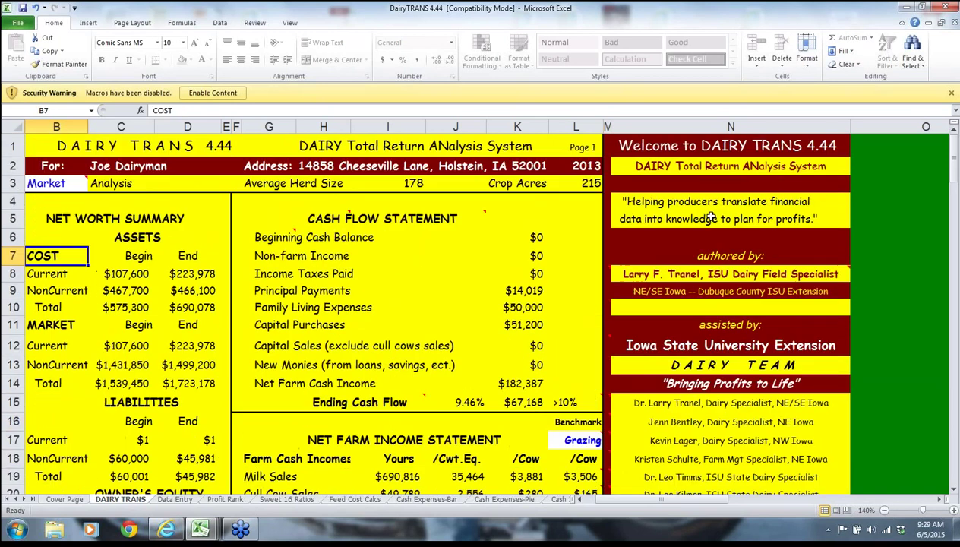
{"action": "key", "text": "Up"}
{"action": "key", "text": "Up"}
{"action": "key", "text": "Right"}
{"action": "key", "text": "Right"}
{"action": "key", "text": "Right"}
{"action": "key", "text": "Right"}
{"action": "key", "text": "Right"}
{"action": "key", "text": "Right"}
{"action": "key", "text": "Right"}
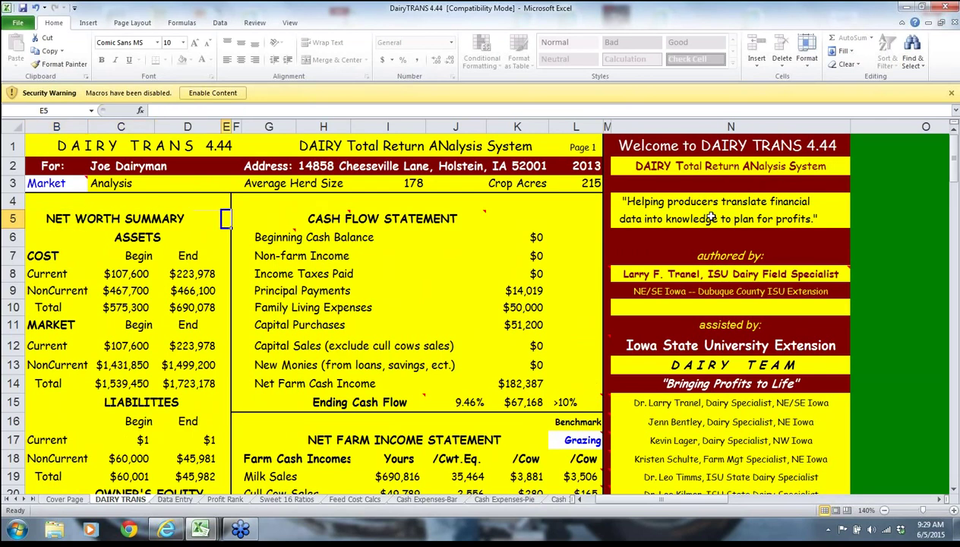
{"action": "key", "text": "Down"}
{"action": "key", "text": "Down"}
{"action": "key", "text": "Down"}
{"action": "key", "text": "Down"}
{"action": "key", "text": "Down"}
{"action": "key", "text": "Down"}
{"action": "key", "text": "Down"}
{"action": "key", "text": "Down"}
{"action": "key", "text": "Down"}
{"action": "key", "text": "Down"}
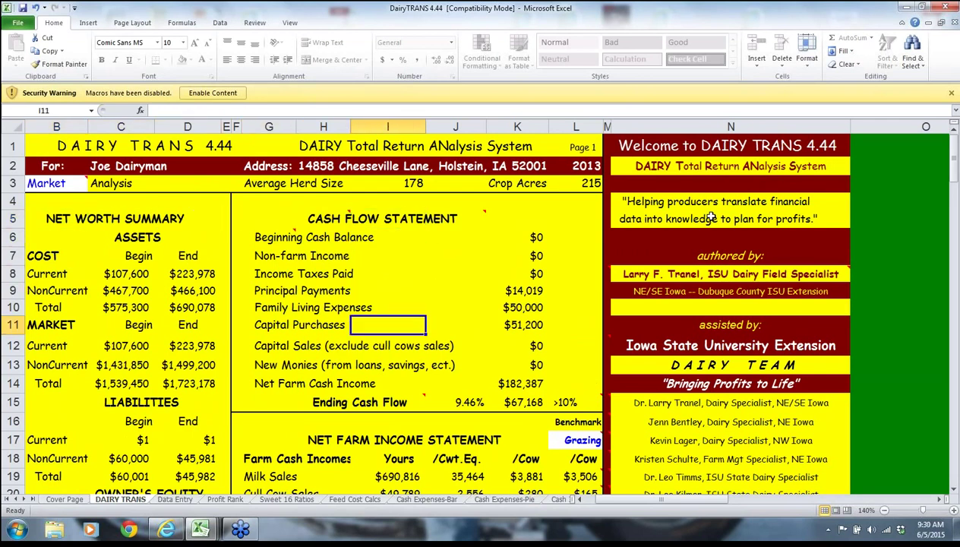
Compare the Ending Cash Flow percentage and amount with the >10% benchmark beside them.
{"action": "key", "text": "Right"}
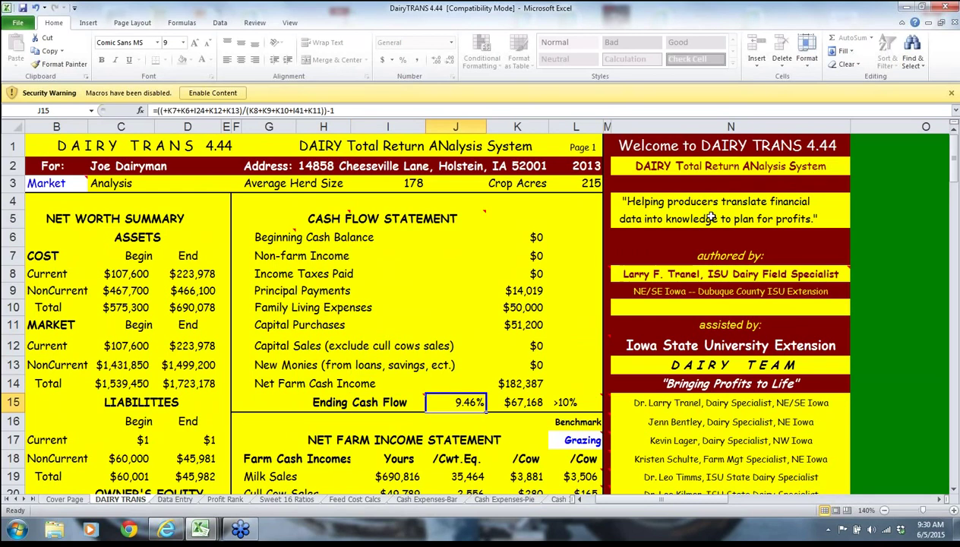
{"action": "key", "text": "Right"}
{"action": "key", "text": "Right"}
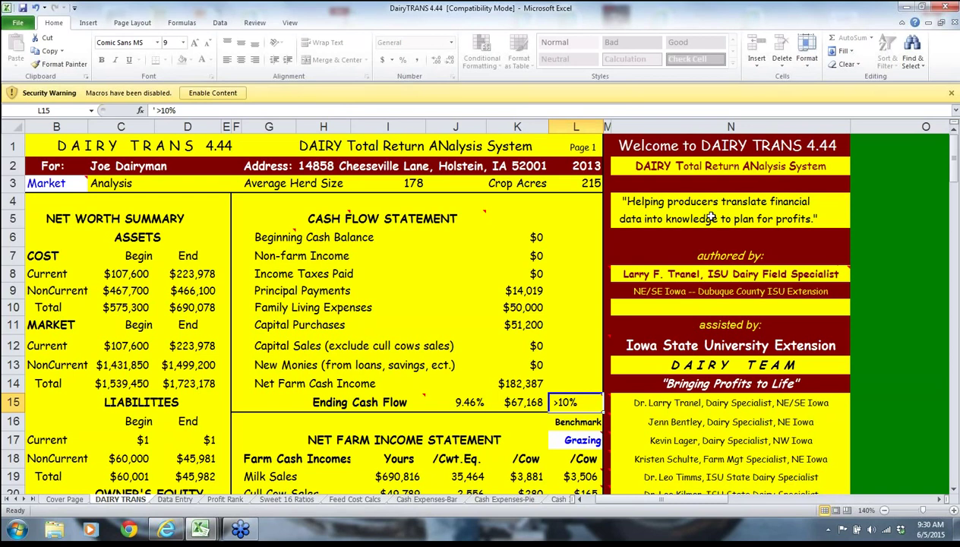
Look through the per-cow benchmark column of the Net Farm Income Statement from Milk Sales down to Repairs.
{"action": "key", "text": "Down"}
{"action": "key", "text": "Down"}
{"action": "key", "text": "Down"}
{"action": "key", "text": "Down"}
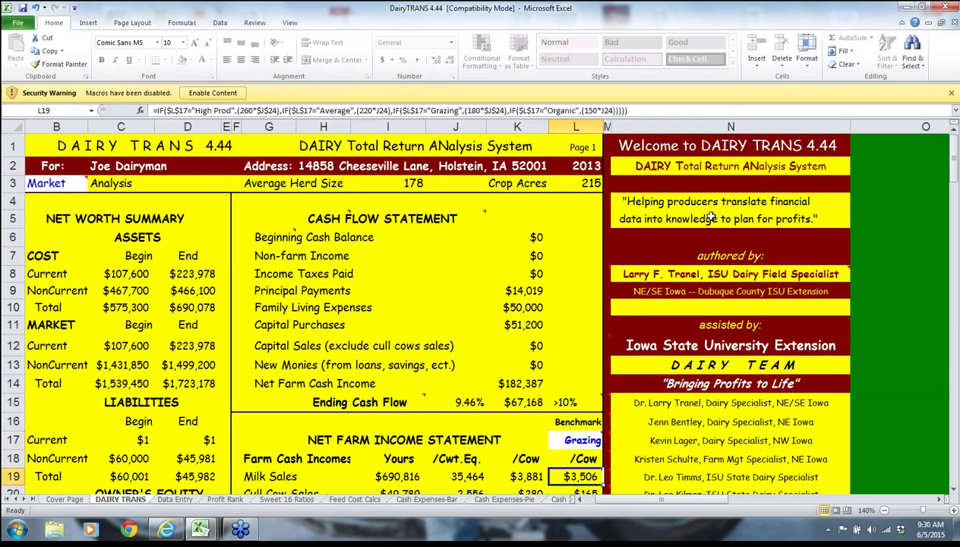
{"action": "key", "text": "Down"}
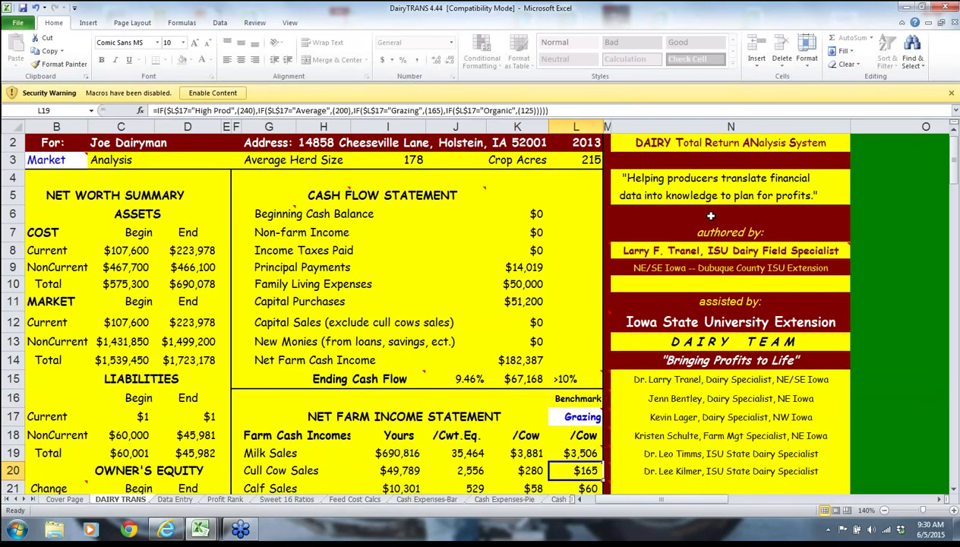
{"action": "key", "text": "Down"}
{"action": "key", "text": "Down"}
{"action": "key", "text": "Down"}
{"action": "key", "text": "Down"}
{"action": "key", "text": "Down"}
{"action": "key", "text": "Down"}
{"action": "key", "text": "Down"}
{"action": "key", "text": "Down"}
{"action": "key", "text": "Down"}
{"action": "key", "text": "Down"}
{"action": "key", "text": "Down"}
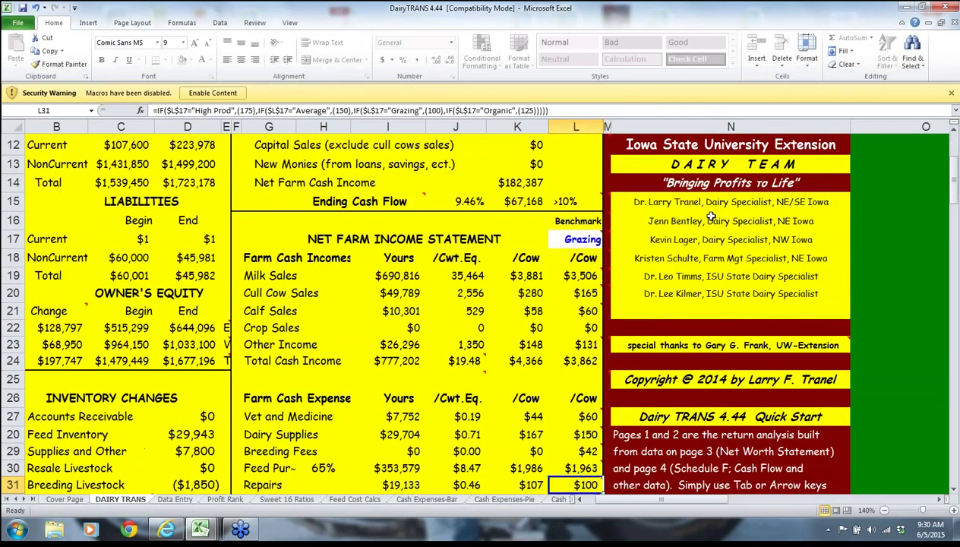
Choose Grazing as the benchmark set for the Net Farm Income Statement.
{"action": "left_click", "coordinate": [576, 239]}
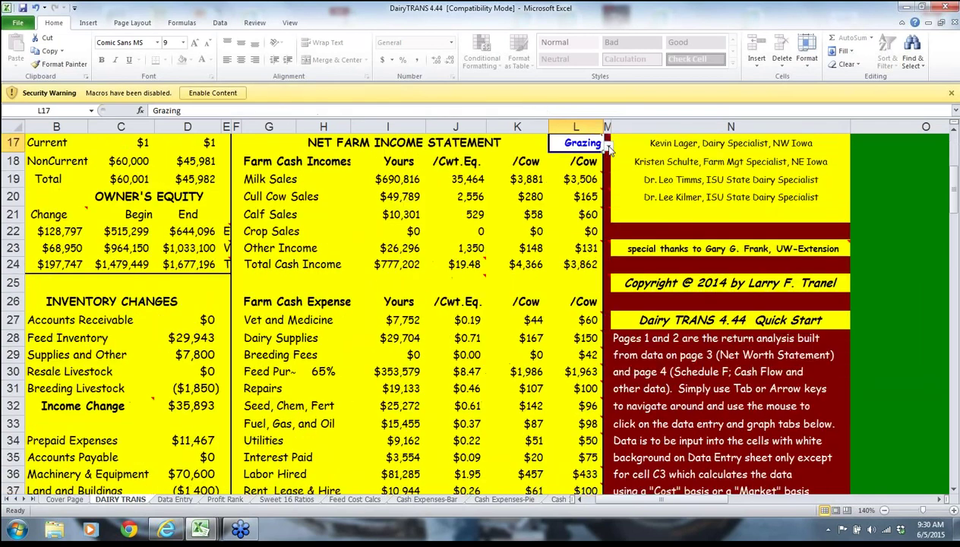
{"action": "left_click", "coordinate": [608, 144]}
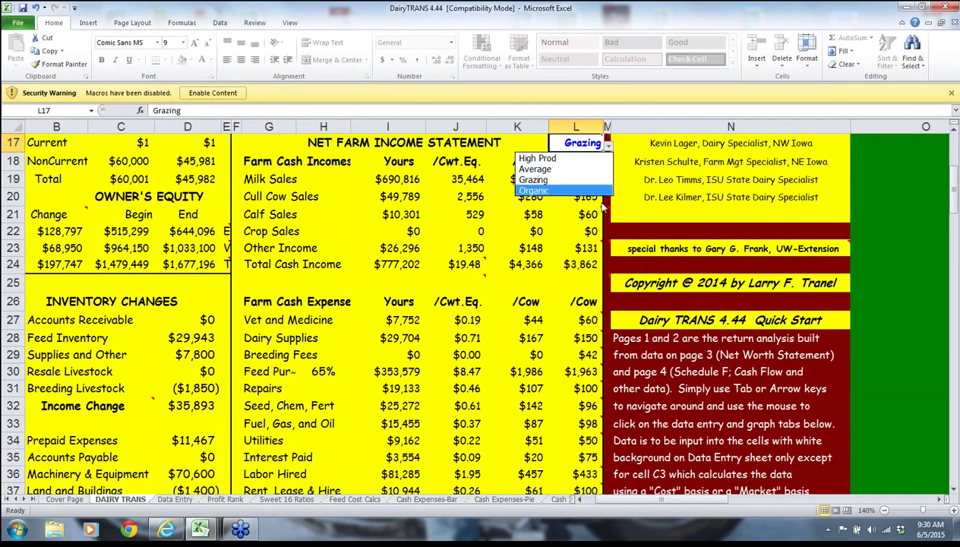
{"action": "left_click", "coordinate": [555, 180]}
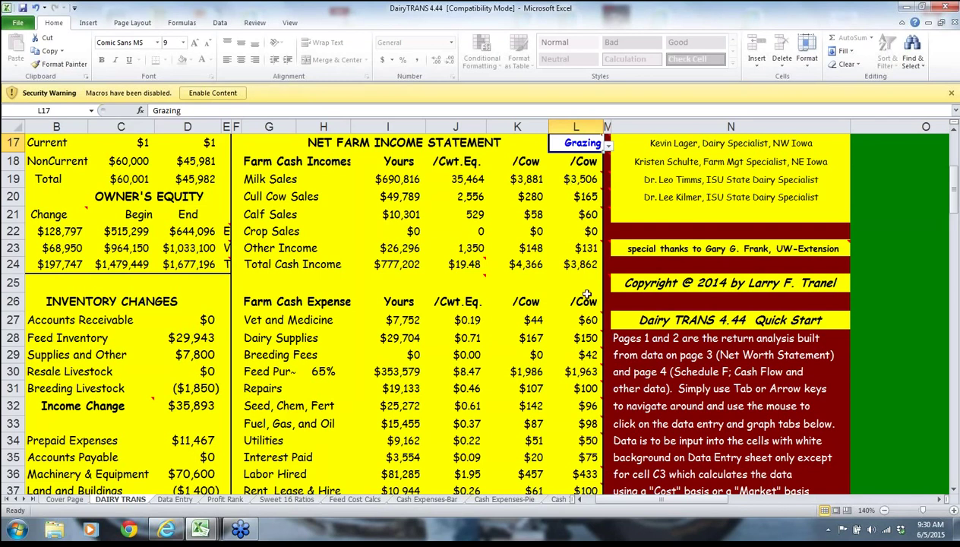
Review the farm's own cash income column from Milk Sales to Total Cash Income, plus the /Cwt.Eq. heading.
{"action": "mouse_move", "coordinate": [587, 367]}
{"action": "left_click", "coordinate": [396, 182]}
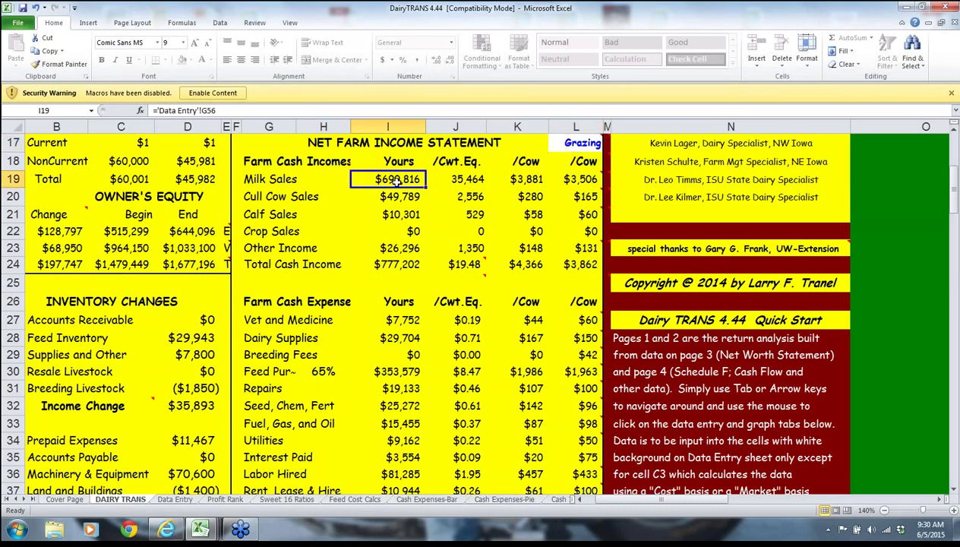
{"action": "key", "text": "Up"}
{"action": "key", "text": "Down"}
{"action": "key", "text": "Down"}
{"action": "key", "text": "Down"}
{"action": "key", "text": "Down"}
{"action": "key", "text": "Down"}
{"action": "key", "text": "Down"}
{"action": "key", "text": "Down"}
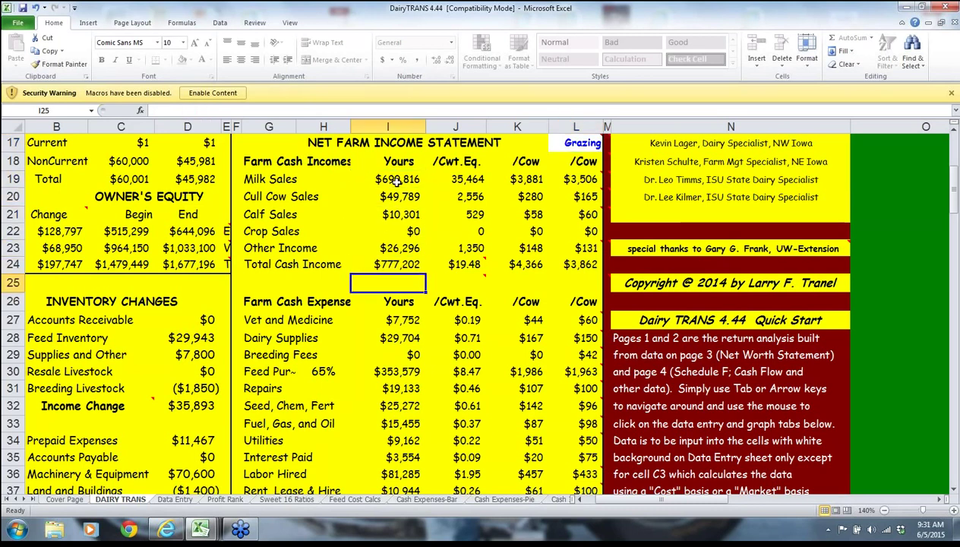
{"action": "key", "text": "Up"}
{"action": "key", "text": "Up"}
{"action": "key", "text": "Up"}
{"action": "key", "text": "Up"}
{"action": "key", "text": "Up"}
{"action": "key", "text": "Up"}
{"action": "key", "text": "Up"}
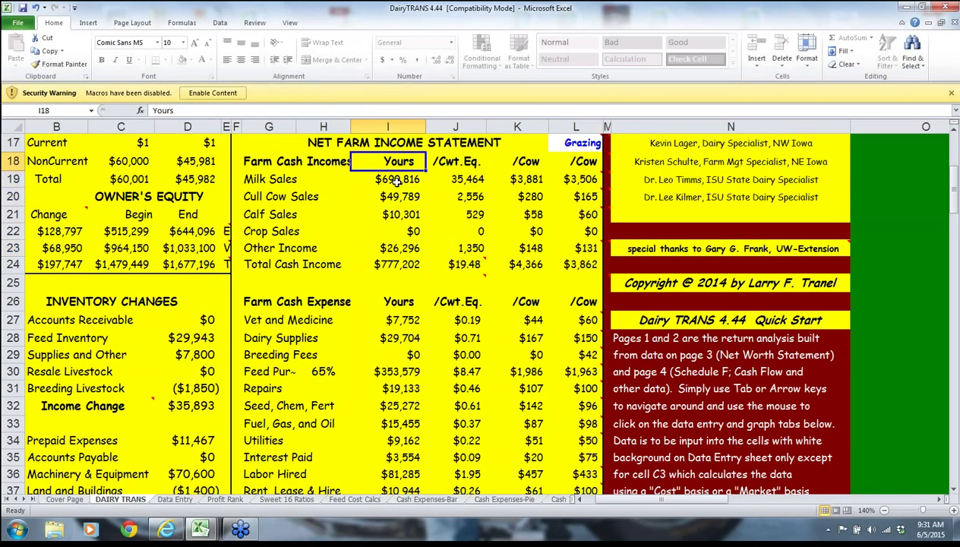
{"action": "key", "text": "Right"}
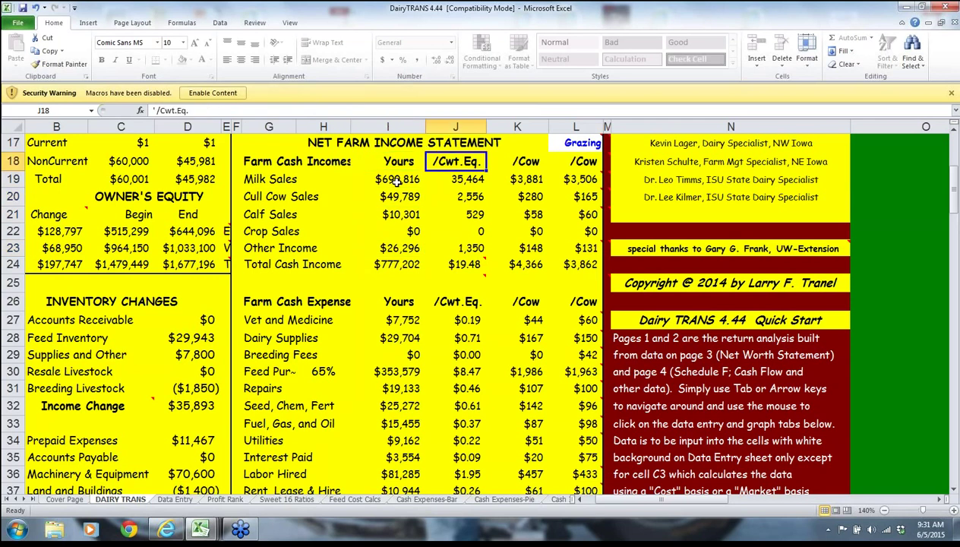
Inspect the Milk Sales amount, its hundredweight figure and the milk price formula in the Total Cash Income row.
{"action": "left_click", "coordinate": [396, 181]}
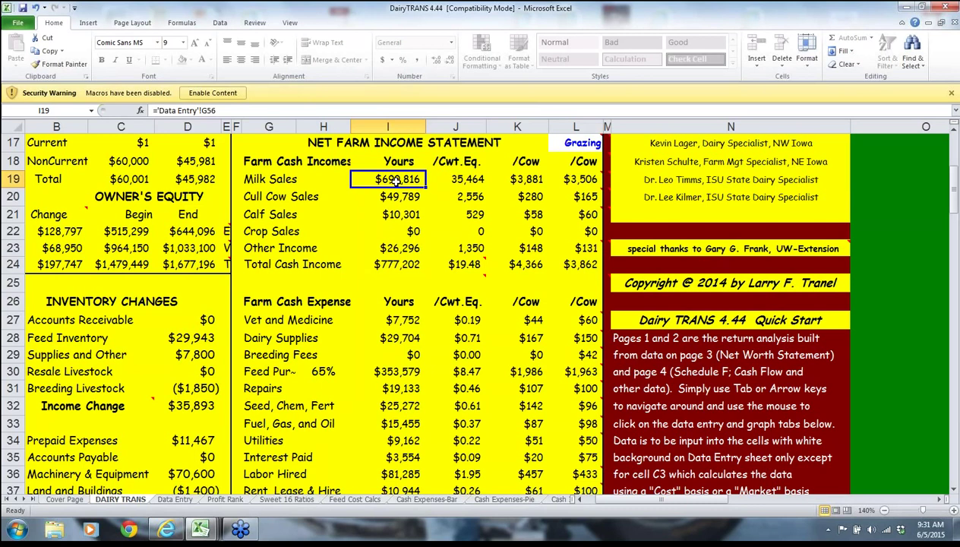
{"action": "key", "text": "Right"}
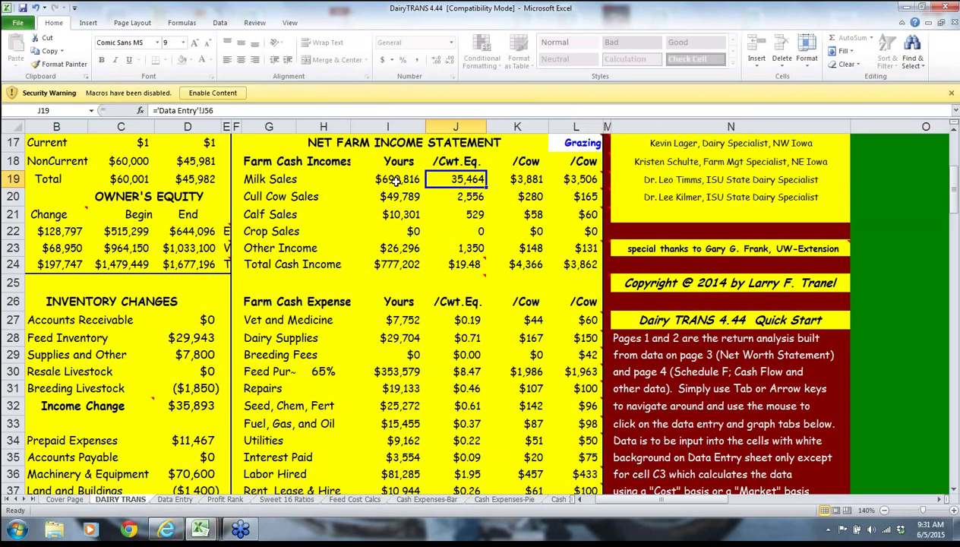
{"action": "key", "text": "Left"}
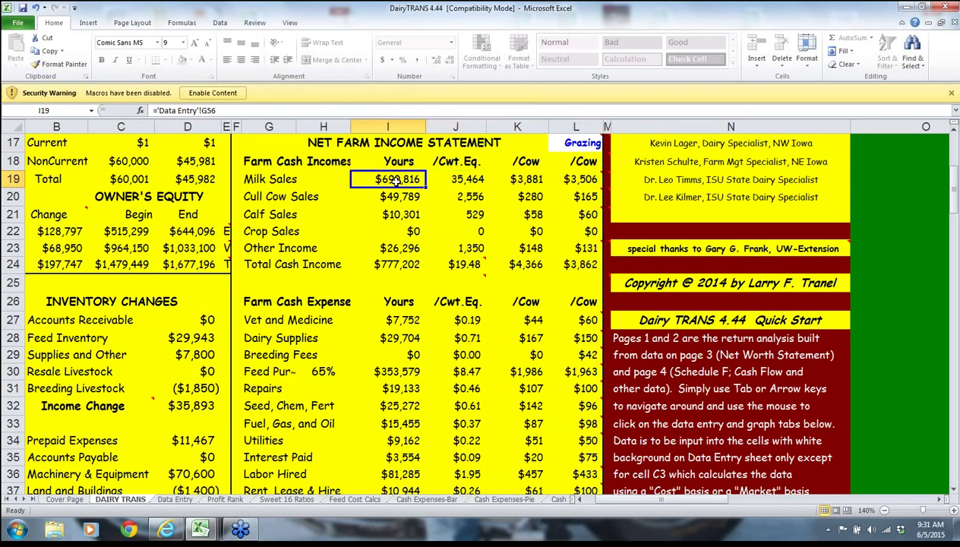
{"action": "key", "text": "Right"}
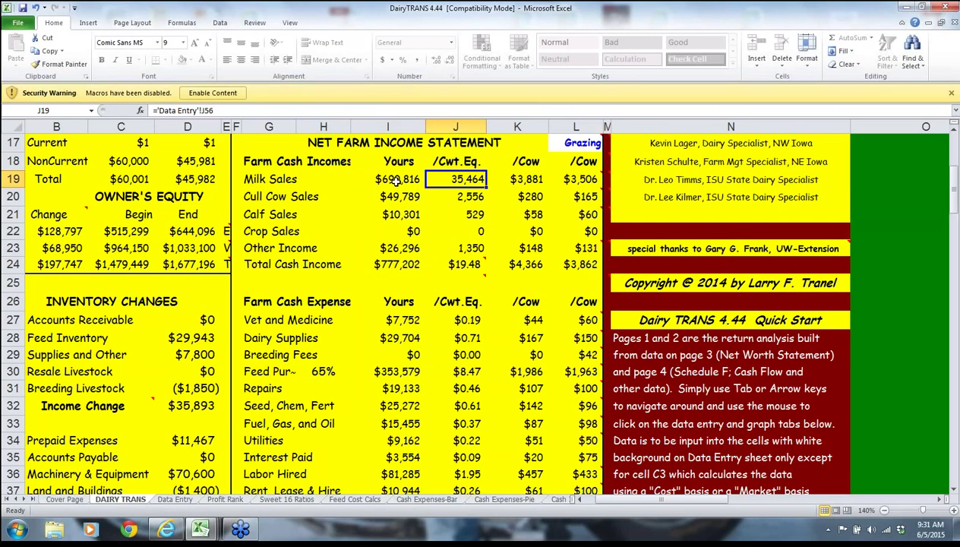
{"action": "key", "text": "Down"}
{"action": "key", "text": "Down"}
{"action": "key", "text": "Down"}
{"action": "key", "text": "Down"}
{"action": "key", "text": "Down"}
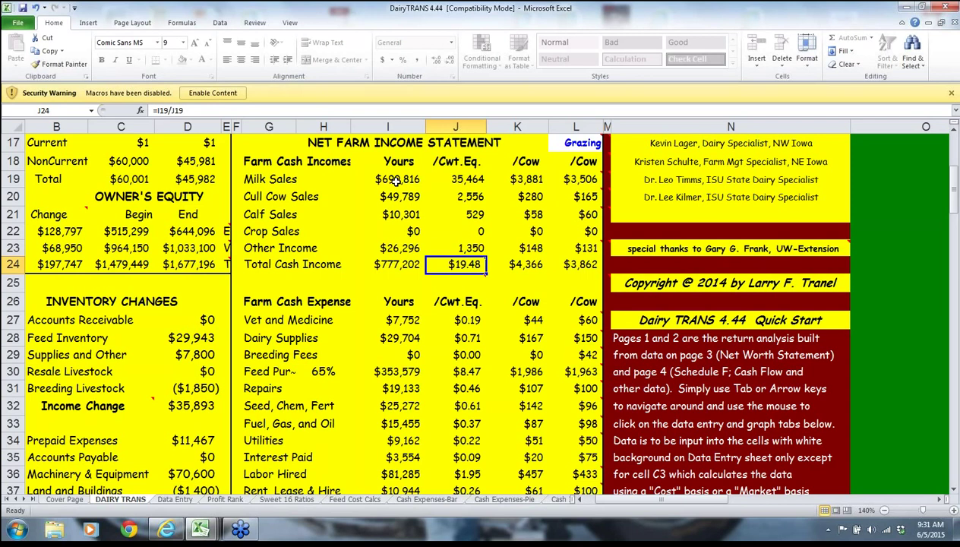
Compare the Cull Cow Sales amount with the milk price per hundredweight in the Total Cash Income row.
{"action": "key", "text": "Up"}
{"action": "key", "text": "Up"}
{"action": "key", "text": "Up"}
{"action": "key", "text": "Up"}
{"action": "key", "text": "Left"}
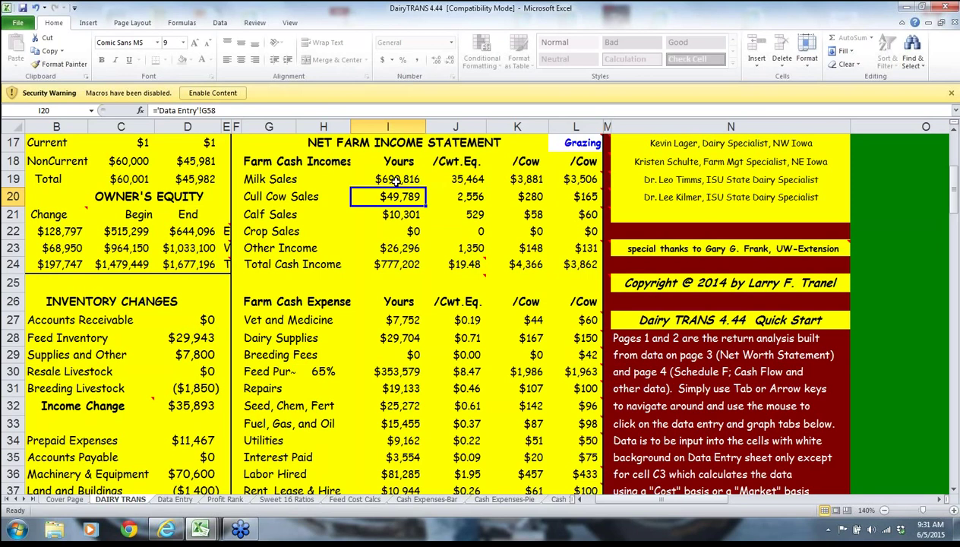
{"action": "key", "text": "Right"}
{"action": "key", "text": "Down"}
{"action": "key", "text": "Down"}
{"action": "key", "text": "Down"}
{"action": "key", "text": "Down"}
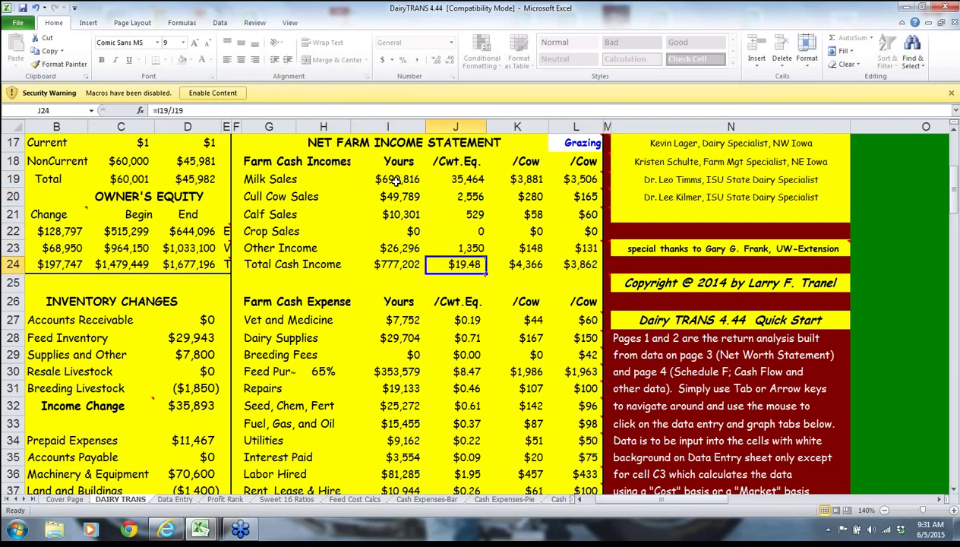
Inspect the hundredweight equivalent formulas for Cull Cow Sales and Calf Sales, and the Calf Sales amount.
{"action": "key", "text": "Up"}
{"action": "key", "text": "Up"}
{"action": "key", "text": "Up"}
{"action": "key", "text": "Up"}
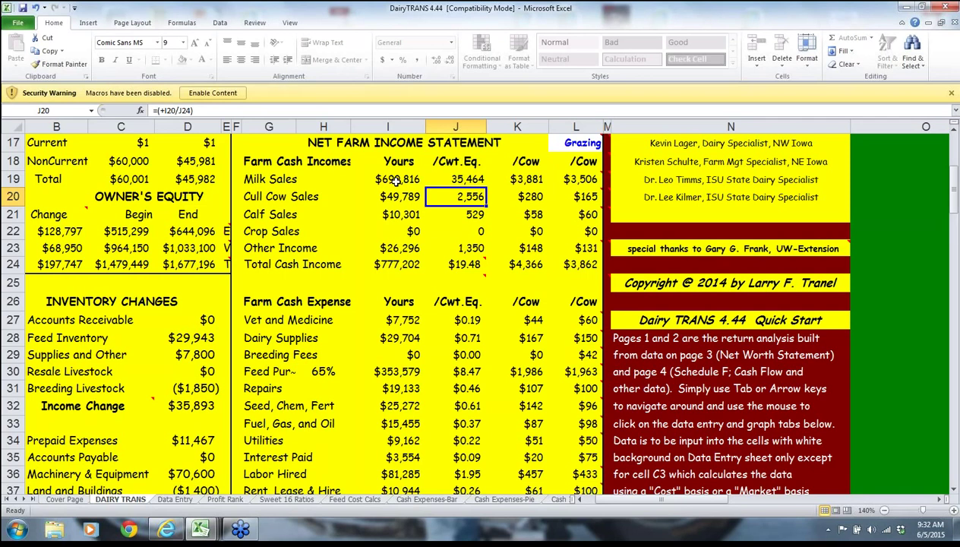
{"action": "key", "text": "Down"}
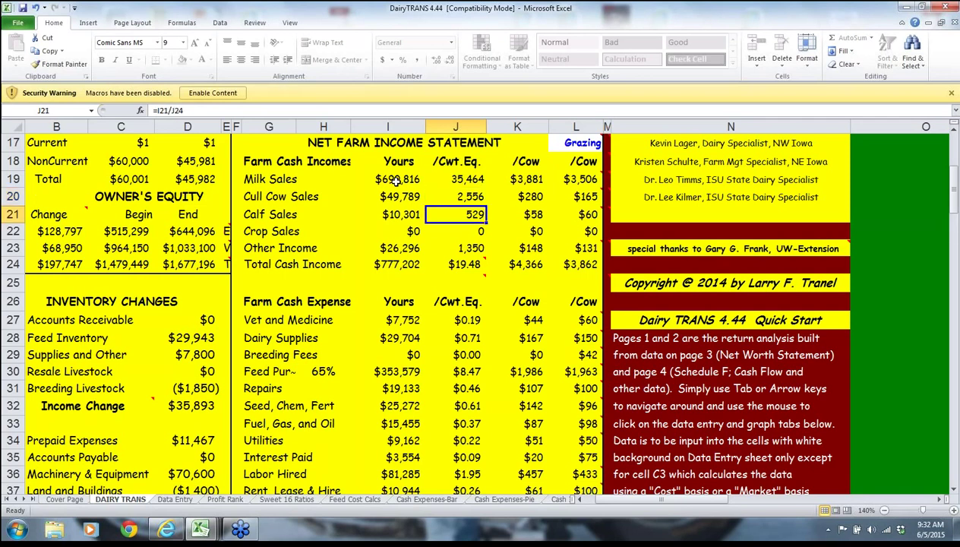
{"action": "key", "text": "Left"}
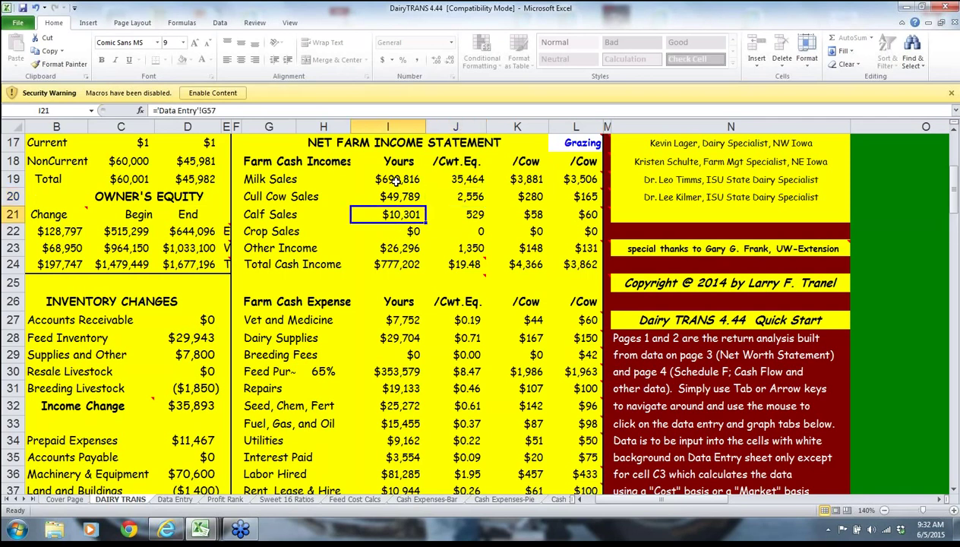
Check the hundredweight equivalent column from Calf Sales to the cell below Total Cash Income, and back to the Cull Cow Sales formula.
{"action": "key", "text": "Right"}
{"action": "key", "text": "Down"}
{"action": "key", "text": "Down"}
{"action": "key", "text": "Down"}
{"action": "key", "text": "Down"}
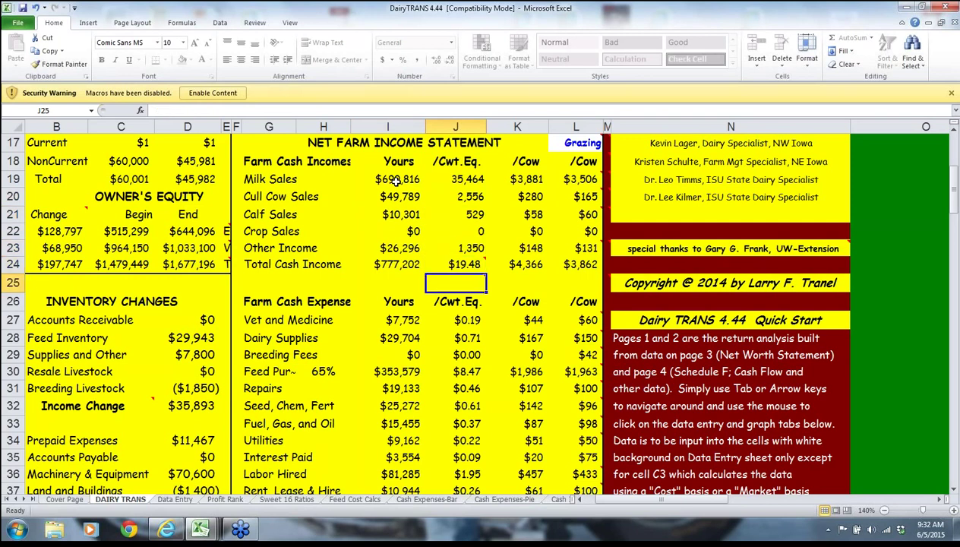
{"action": "key", "text": "Up"}
{"action": "key", "text": "Up"}
{"action": "key", "text": "Up"}
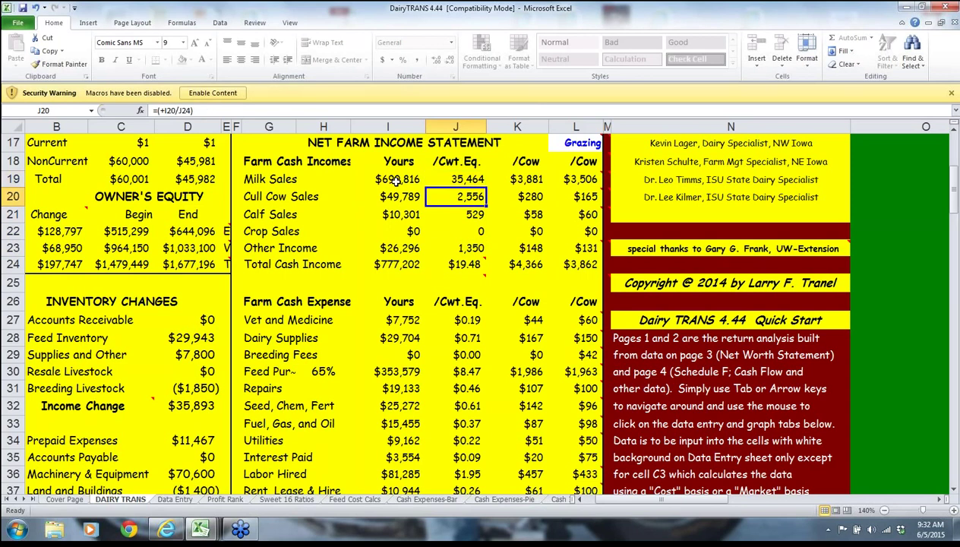
Look at the /Cwt.Eq. heading of the Farm Cash Expense section and the farm's own Vet and Medicine amount.
{"action": "key", "text": "Down"}
{"action": "key", "text": "Down"}
{"action": "key", "text": "Down"}
{"action": "key", "text": "Down"}
{"action": "key", "text": "Down"}
{"action": "key", "text": "Down"}
{"action": "key", "text": "Down"}
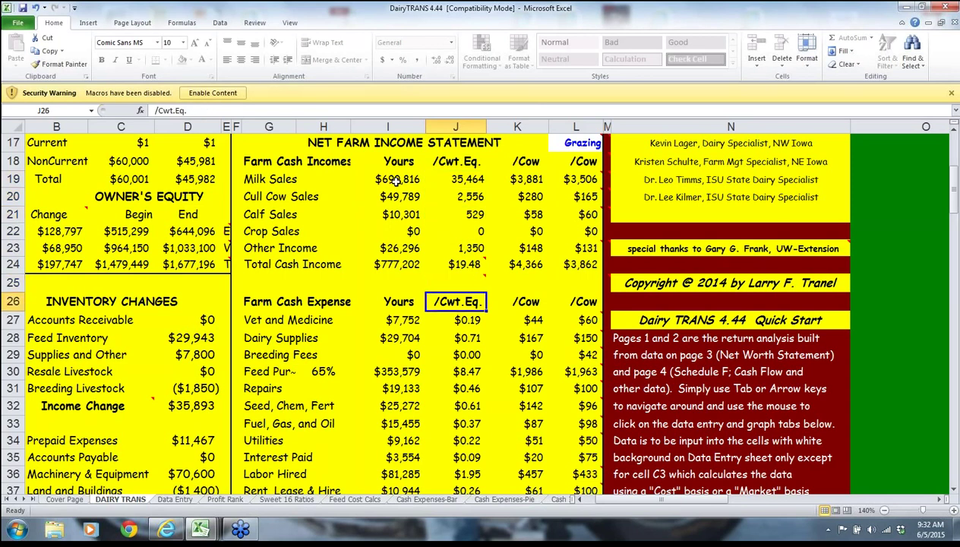
{"action": "key", "text": "Left"}
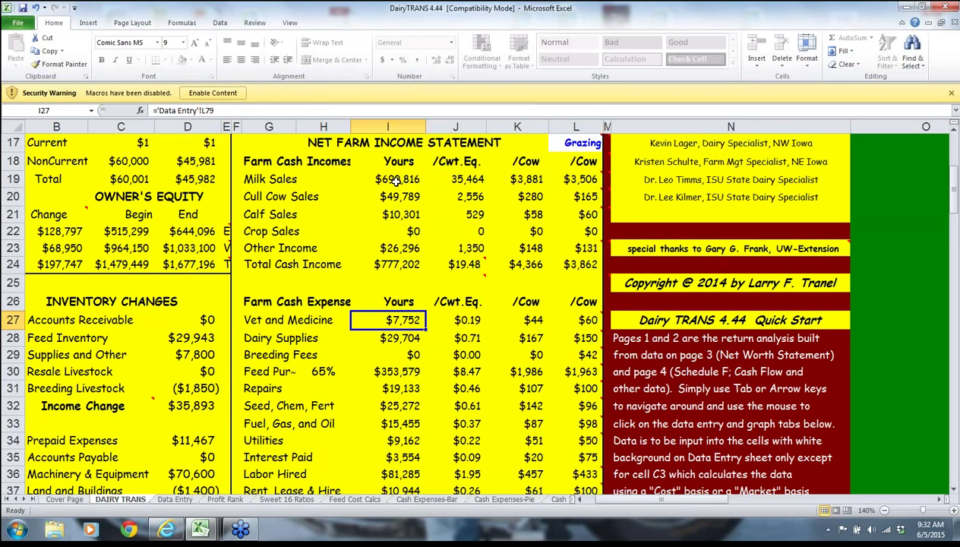
Compare the Vet and Medicine per-hundredweight formula with its divisor cell J25 and the milk price formula in the Total Cash Income row.
{"action": "key", "text": "Up"}
{"action": "key", "text": "Up"}
{"action": "key", "text": "Right"}
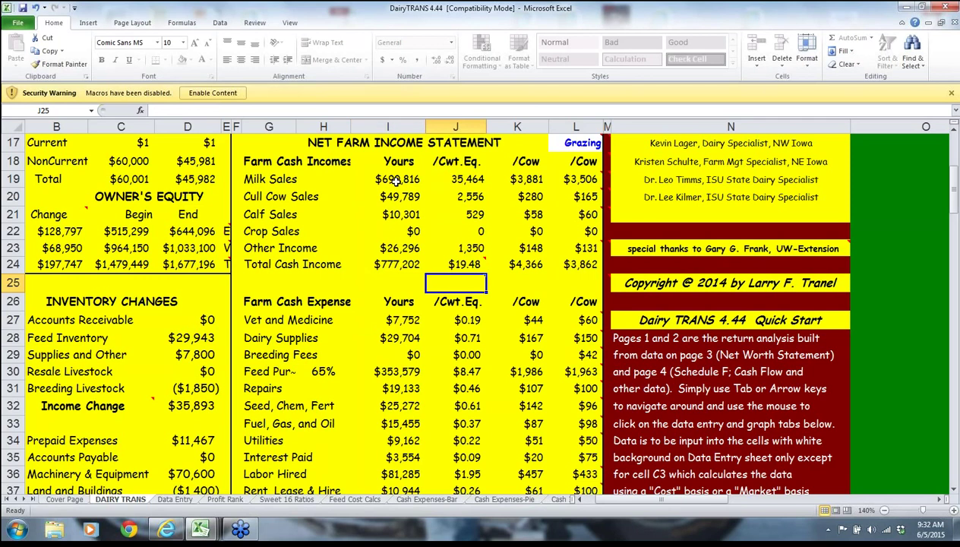
{"action": "key", "text": "Down"}
{"action": "key", "text": "Down"}
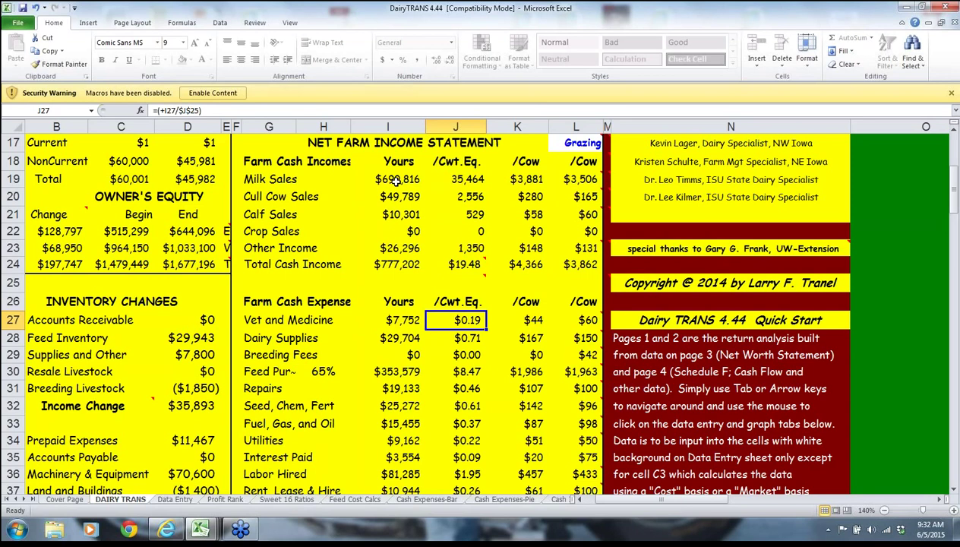
{"action": "key", "text": "Up"}
{"action": "key", "text": "Up"}
{"action": "key", "text": "Up"}
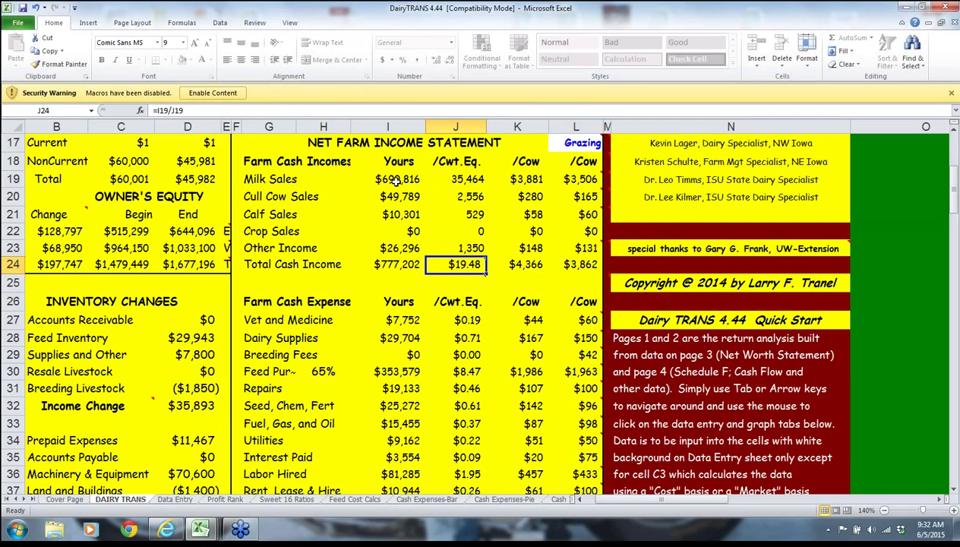
Review the per-hundredweight expense figures in the /Cwt.Eq. column down to Rent, Lease & Hire.
{"action": "key", "text": "Down"}
{"action": "key", "text": "Down"}
{"action": "key", "text": "Down"}
{"action": "key", "text": "Down"}
{"action": "key", "text": "Down"}
{"action": "key", "text": "Down"}
{"action": "key", "text": "Down"}
{"action": "key", "text": "Down"}
{"action": "key", "text": "Down"}
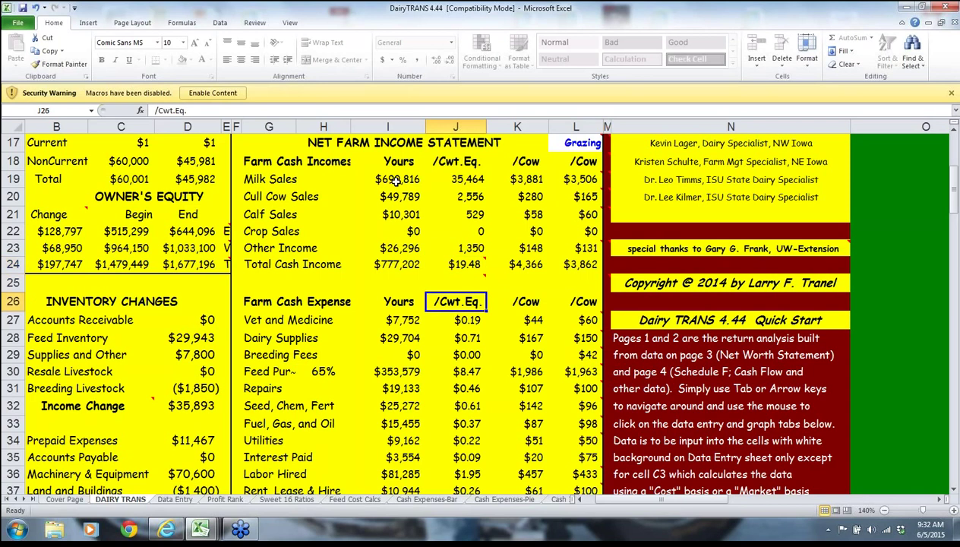
{"action": "key", "text": "Down"}
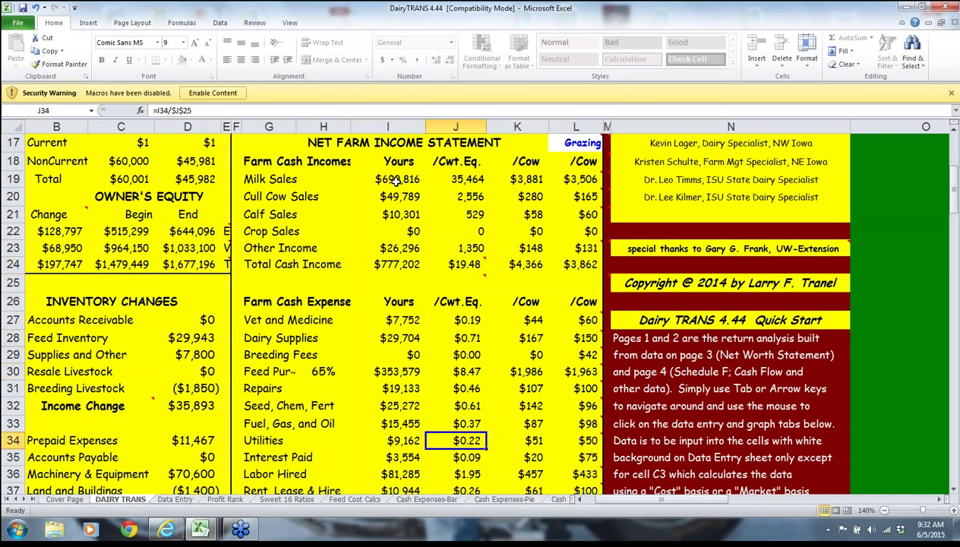
{"action": "key", "text": "Down"}
{"action": "key", "text": "Down"}
{"action": "key", "text": "Down"}
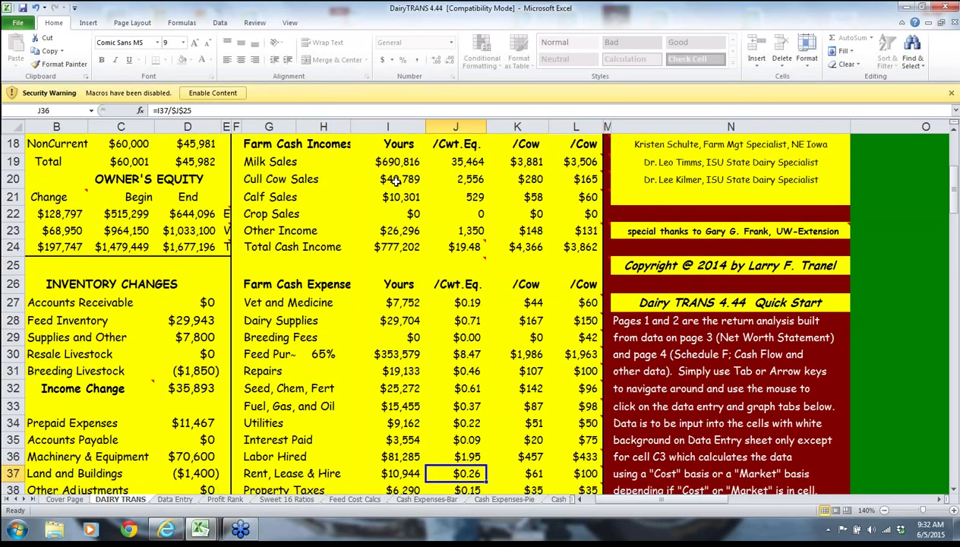
Inspect the Vet and Medicine row across the farm's amount, the per-hundredweight and per-cow formulas, and the Grazing benchmark.
{"action": "scroll", "coordinate": [396, 180], "scroll_direction": "down", "scroll_amount": 3}
{"action": "left_click", "coordinate": [398, 162]}
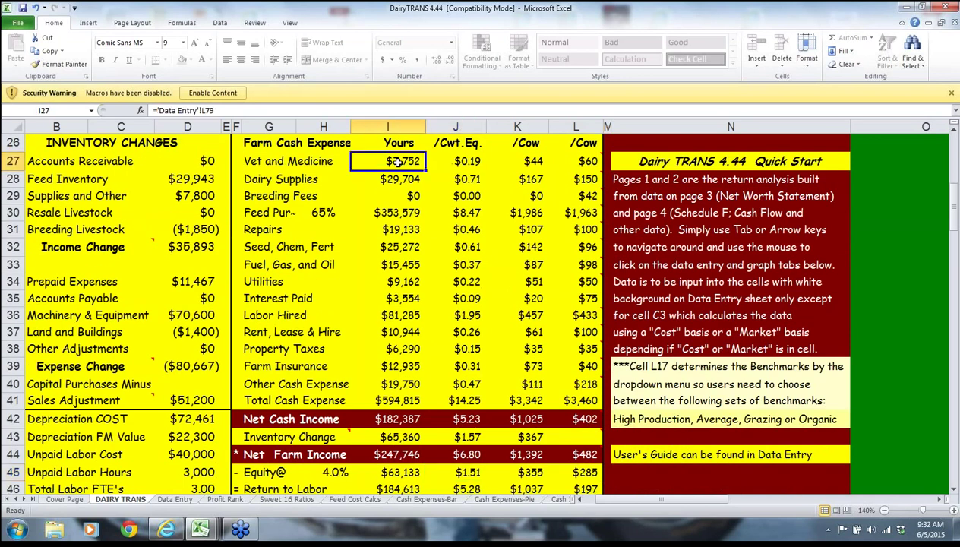
{"action": "key", "text": "Right"}
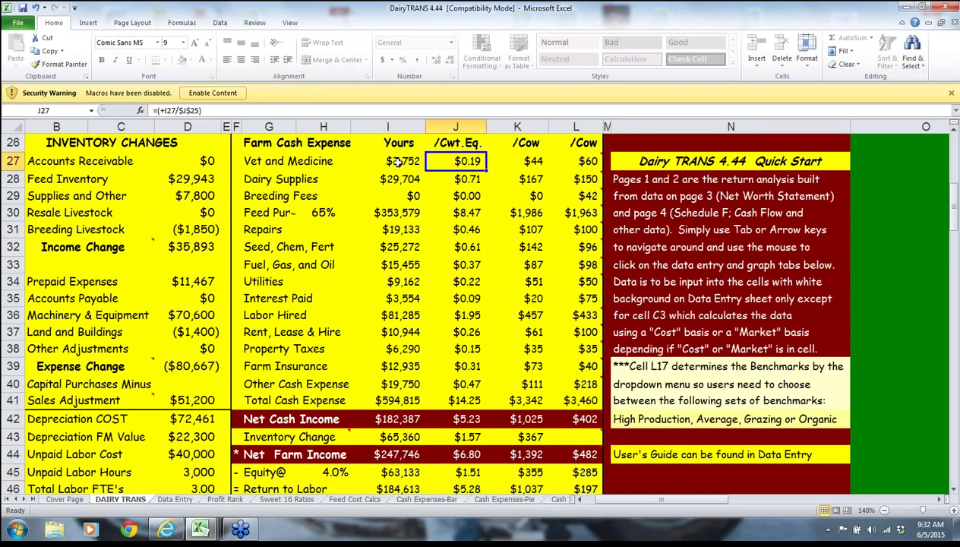
{"action": "key", "text": "Right"}
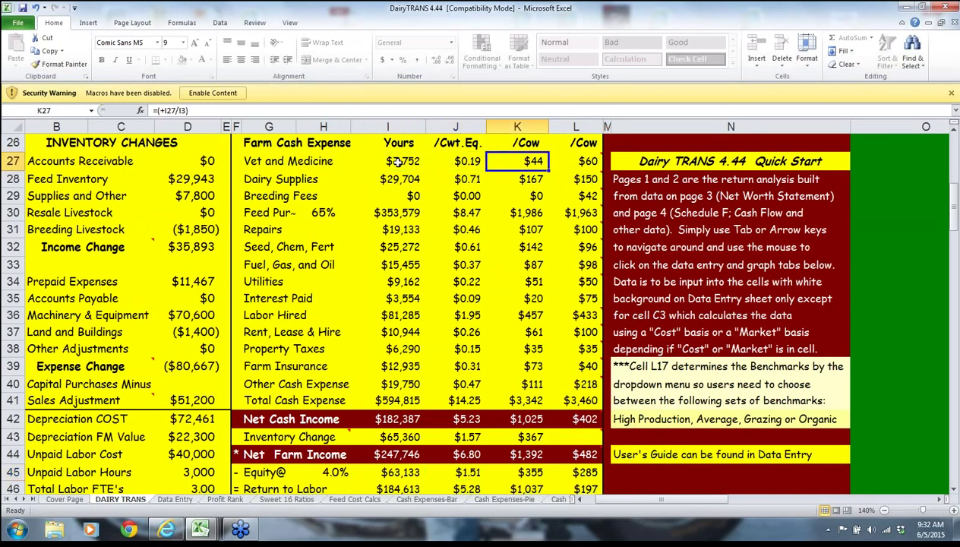
{"action": "key", "text": "Right"}
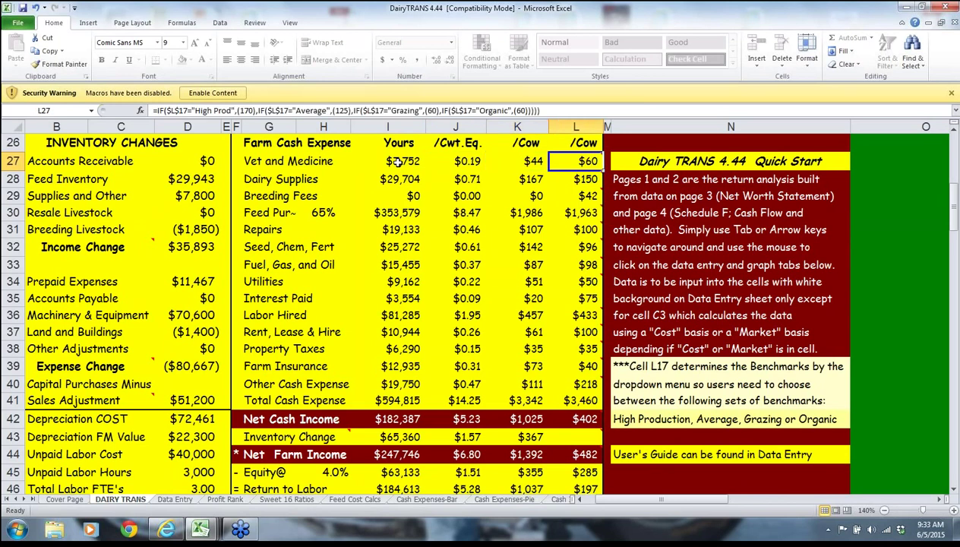
Examine the per-cow benchmark formulas between Vet and Medicine and purchased feed.
{"action": "key", "text": "Down"}
{"action": "key", "text": "Down"}
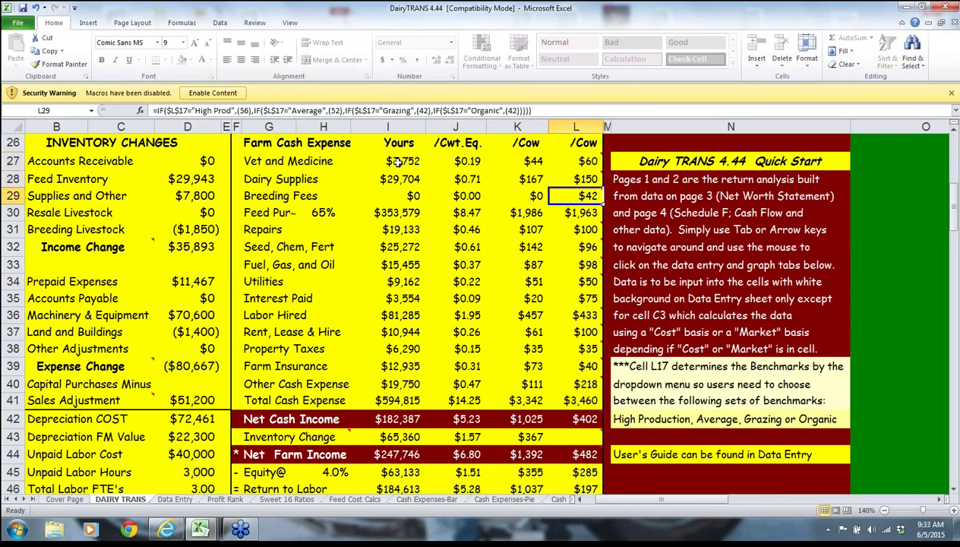
{"action": "key", "text": "Down"}
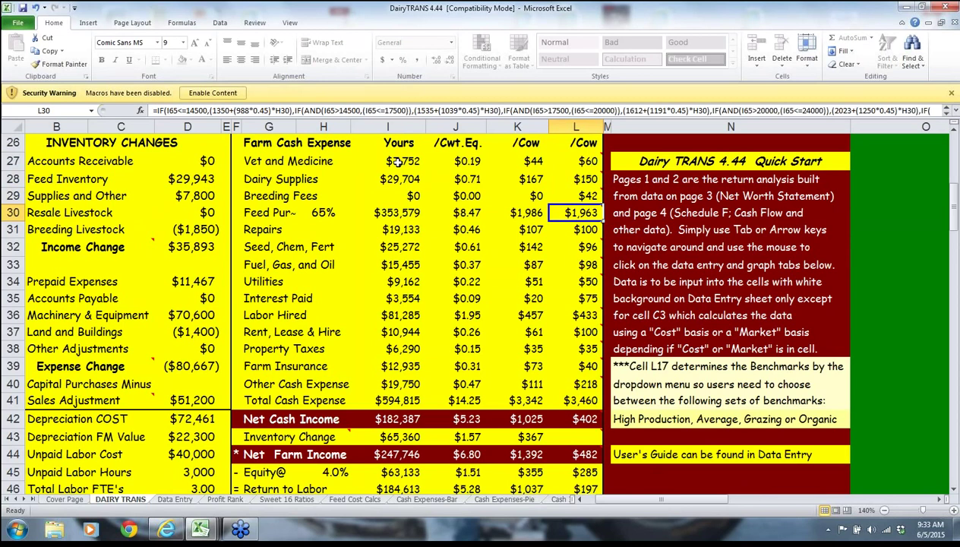
{"action": "key", "text": "Up"}
{"action": "key", "text": "Up"}
{"action": "key", "text": "Up"}
{"action": "key", "text": "Down"}
{"action": "key", "text": "Down"}
{"action": "key", "text": "Down"}
Compare the purchased feed percentage, the farm's feed amount and its per-cow cost with the feed benchmark formula.
{"action": "key", "text": "Left"}
{"action": "key", "text": "Left"}
{"action": "key", "text": "Left"}
{"action": "key", "text": "Left"}
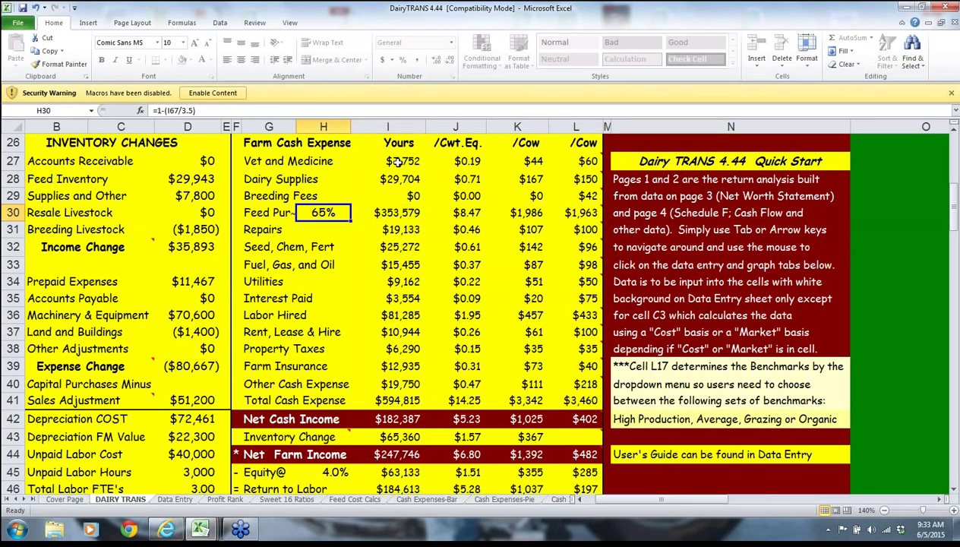
{"action": "key", "text": "Right"}
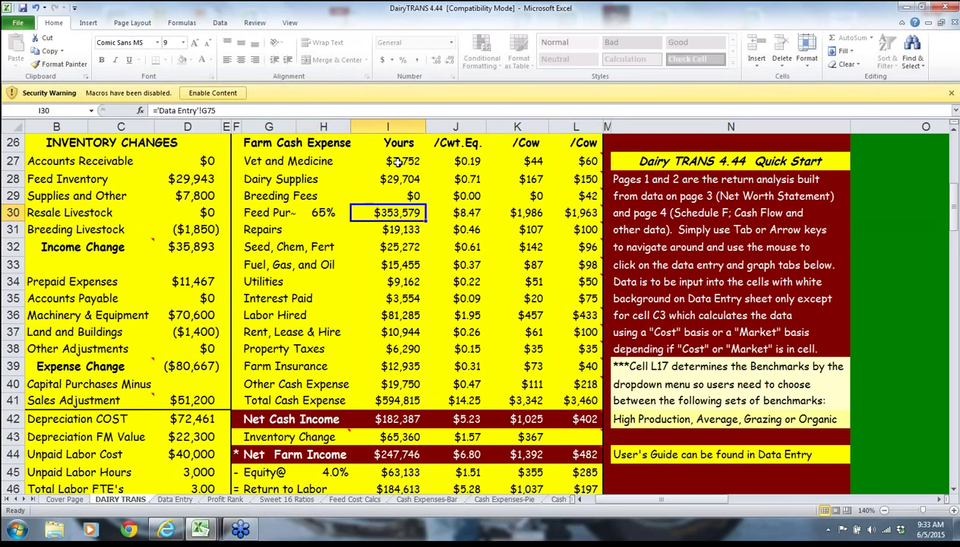
{"action": "key", "text": "Right"}
{"action": "key", "text": "Right"}
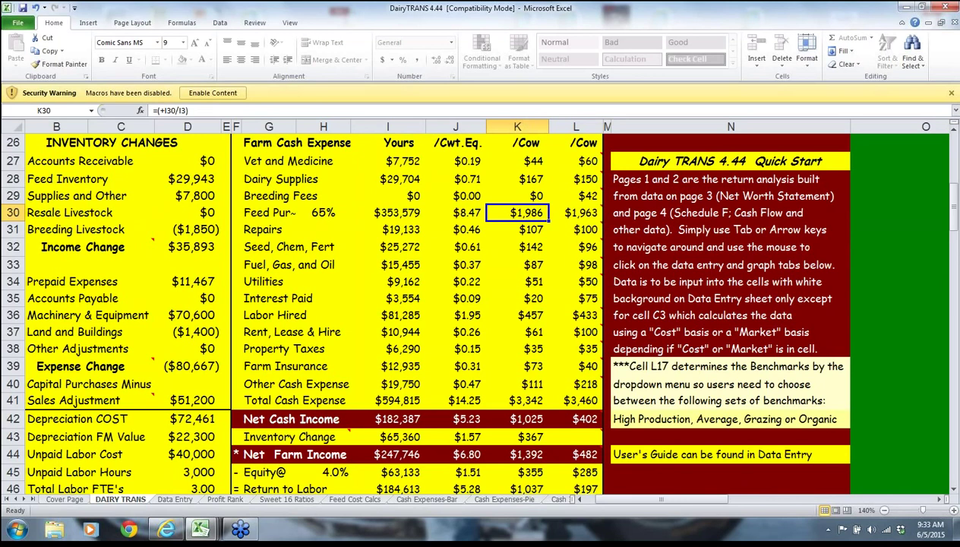
{"action": "left_click", "coordinate": [576, 213]}
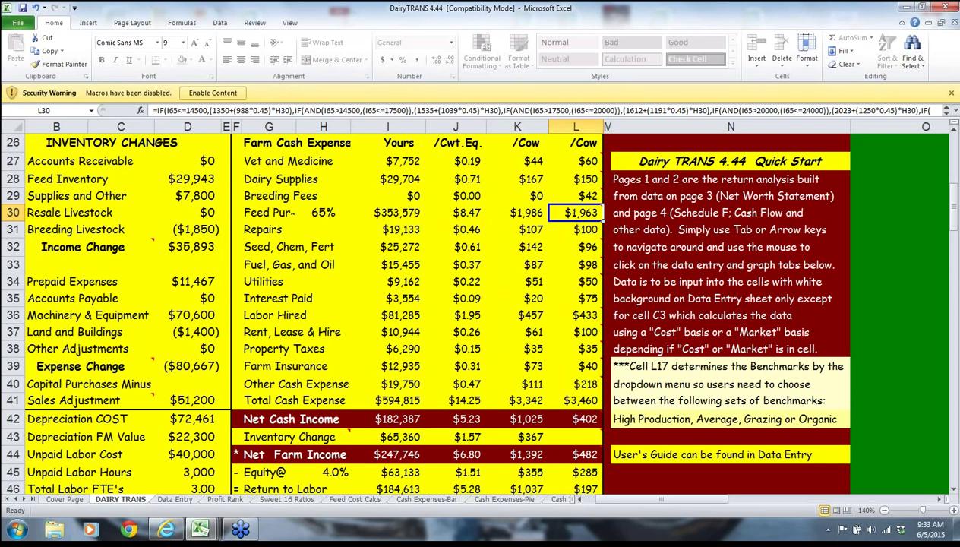
Review the per-cow benchmark column from Repairs down to Net Cash Income.
{"action": "left_click", "coordinate": [576, 229]}
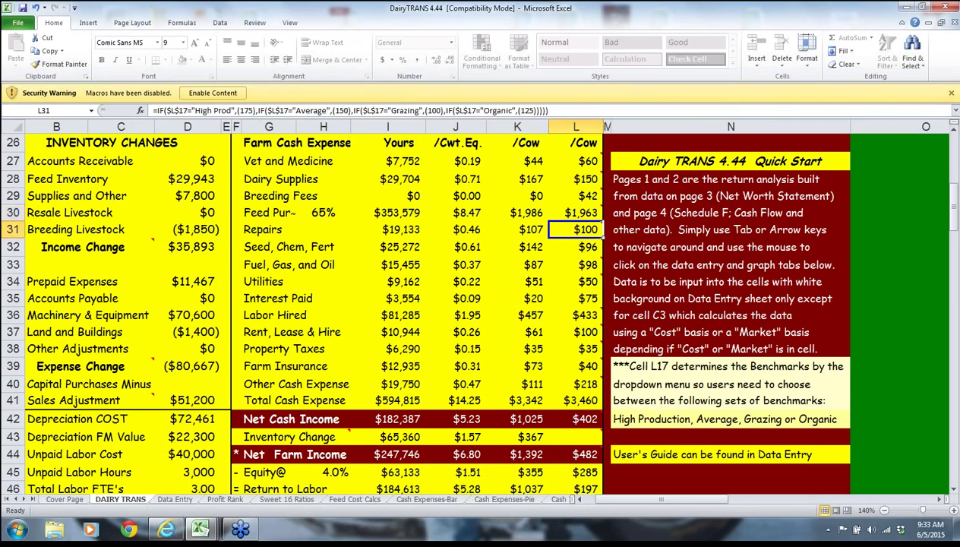
{"action": "key", "text": "Down"}
{"action": "key", "text": "Down"}
{"action": "key", "text": "Down"}
{"action": "key", "text": "Down"}
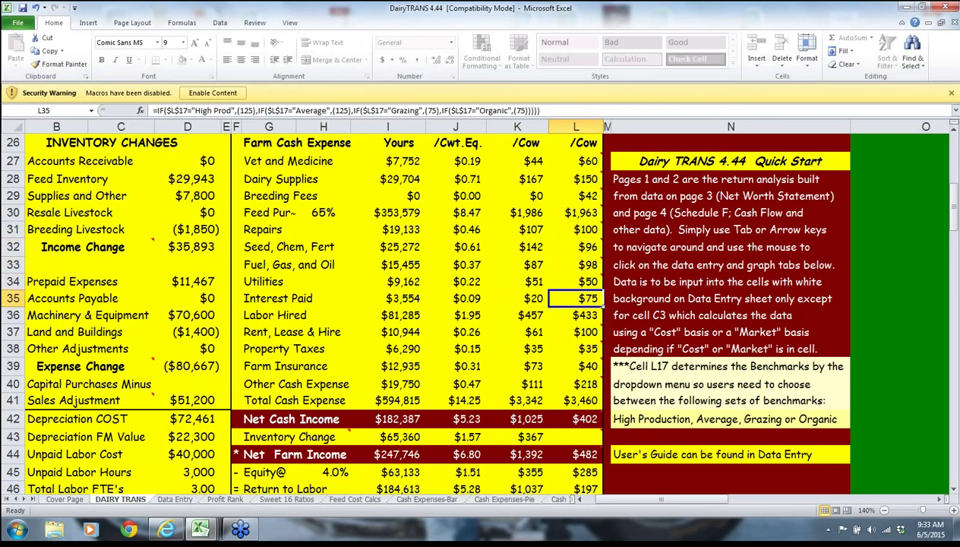
{"action": "key", "text": "Down"}
{"action": "key", "text": "Down"}
{"action": "key", "text": "Down"}
{"action": "key", "text": "Down"}
{"action": "key", "text": "Down"}
{"action": "key", "text": "Down"}
{"action": "key", "text": "Down"}
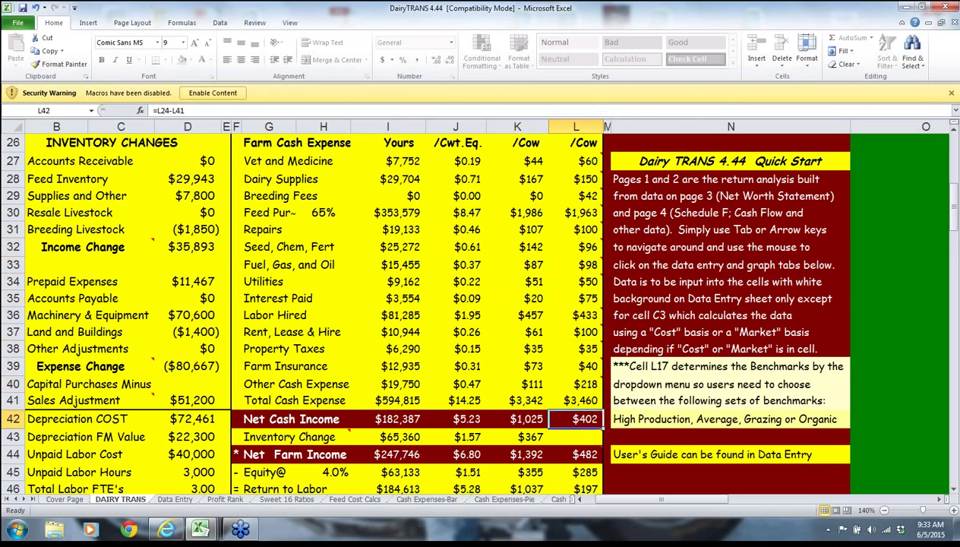
Inspect the formulas behind the farm's own Net Cash Income and Inventory Change amounts.
{"action": "key", "text": "Left"}
{"action": "key", "text": "Left"}
{"action": "key", "text": "Left"}
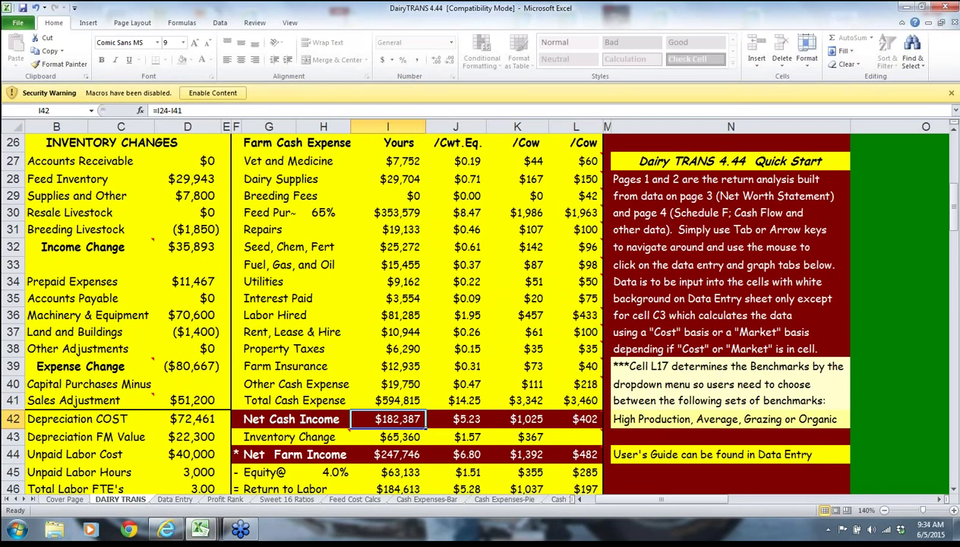
{"action": "key", "text": "Down"}
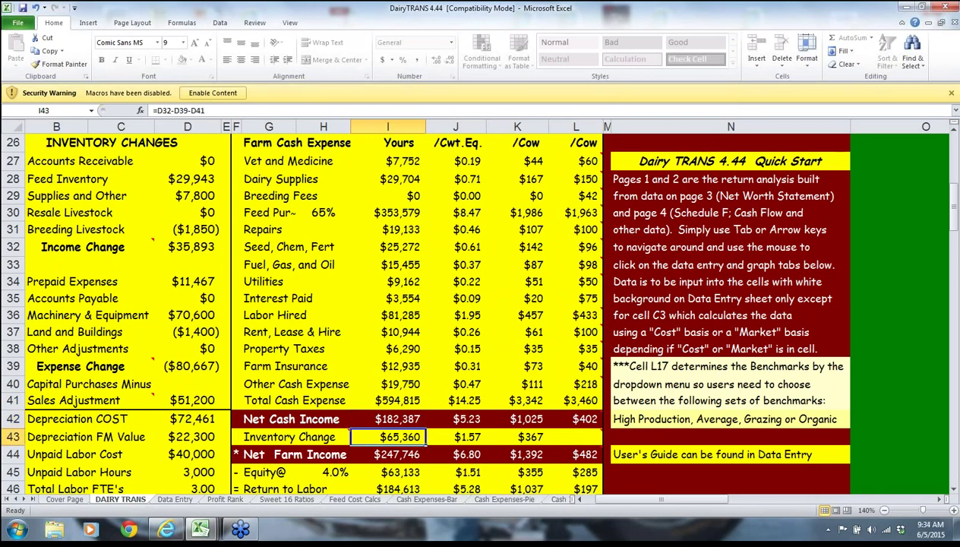
Trace the Inventory Change figure back through the Inventory Changes section, checking the Income Change total and the Feed Inventory formula.
{"action": "key", "text": "Left"}
{"action": "key", "text": "Left"}
{"action": "key", "text": "Left"}
{"action": "key", "text": "Left"}
{"action": "key", "text": "Up"}
{"action": "key", "text": "Up"}
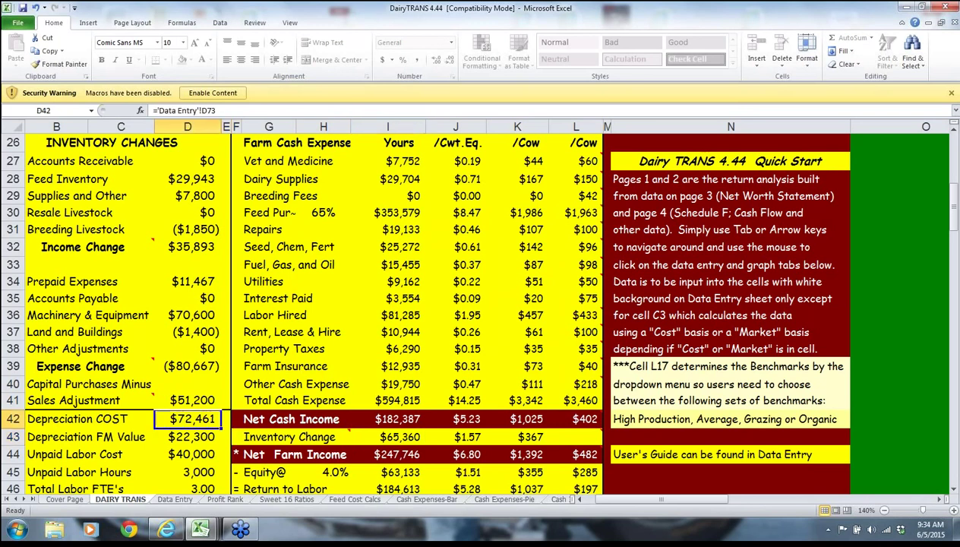
{"action": "key", "text": "Up"}
{"action": "key", "text": "Up"}
{"action": "key", "text": "Up"}
{"action": "key", "text": "Up"}
{"action": "key", "text": "Up"}
{"action": "key", "text": "Up"}
{"action": "key", "text": "Up"}
{"action": "key", "text": "Up"}
{"action": "key", "text": "Up"}
{"action": "key", "text": "Up"}
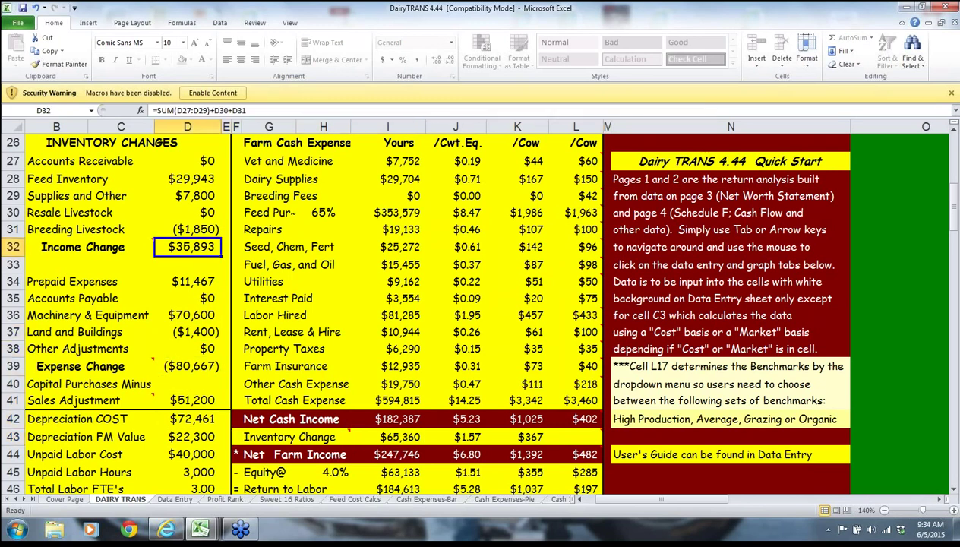
{"action": "key", "text": "Up"}
{"action": "key", "text": "Up"}
{"action": "key", "text": "Up"}
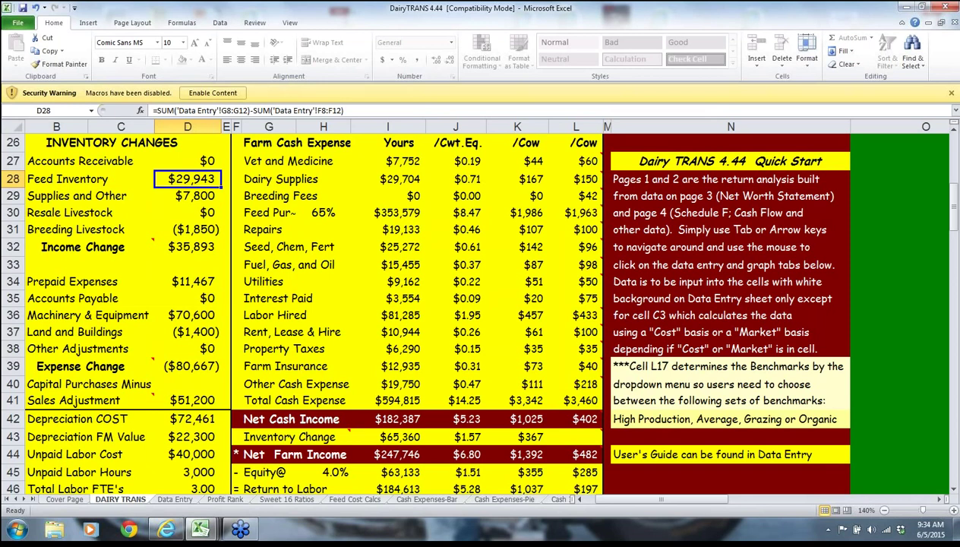
Examine the inventory change formulas from Supplies and Other down to the Income Change total.
{"action": "left_click", "coordinate": [187, 195]}
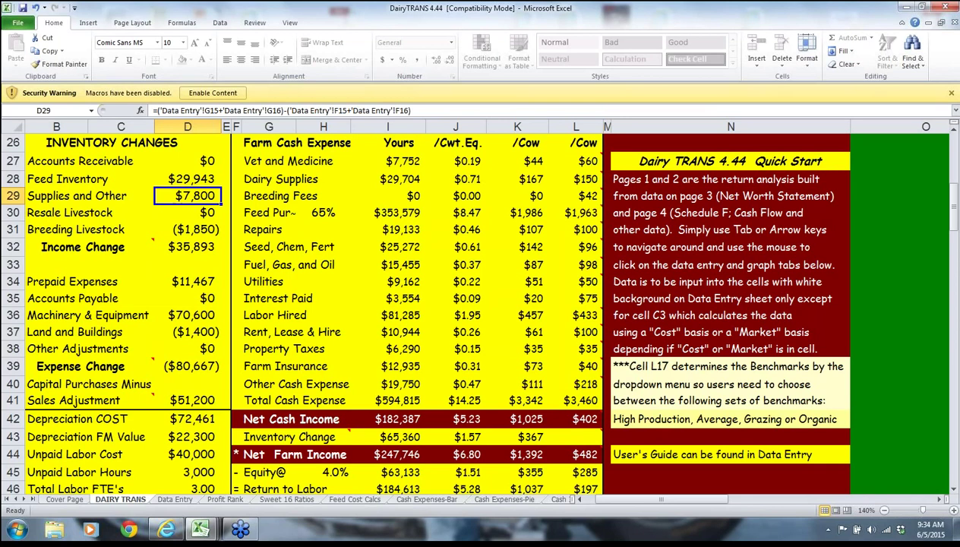
{"action": "key", "text": "Down"}
{"action": "key", "text": "Down"}
{"action": "key", "text": "Down"}
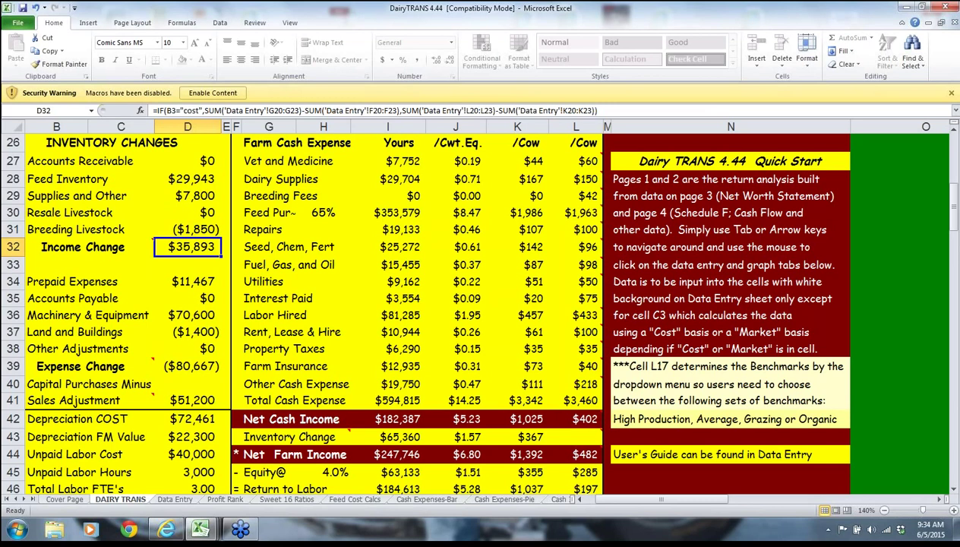
Review the expense-side inventory changes from Prepaid Expenses through Machinery & Equipment to the Capital Purchases Minus Sales Adjustment.
{"action": "key", "text": "Down"}
{"action": "key", "text": "Down"}
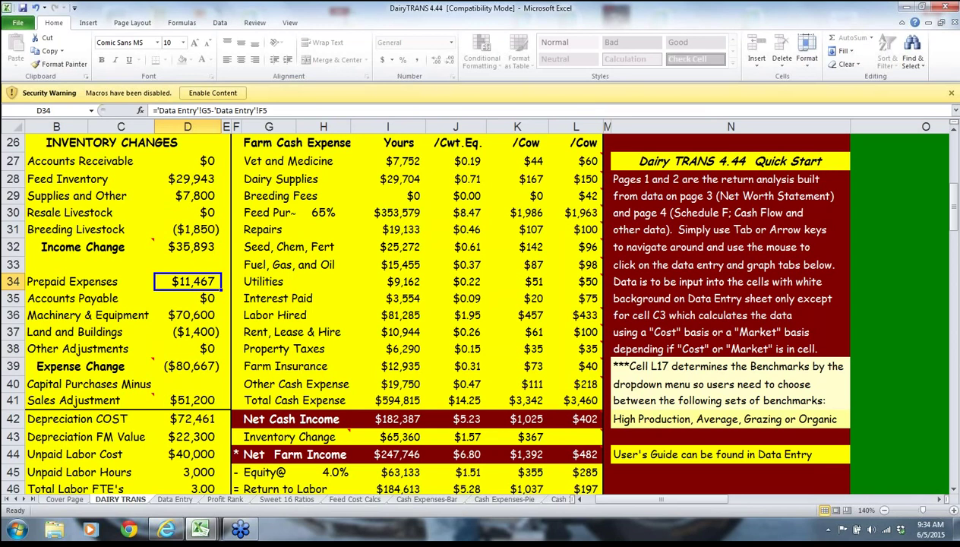
{"action": "key", "text": "Down"}
{"action": "key", "text": "Down"}
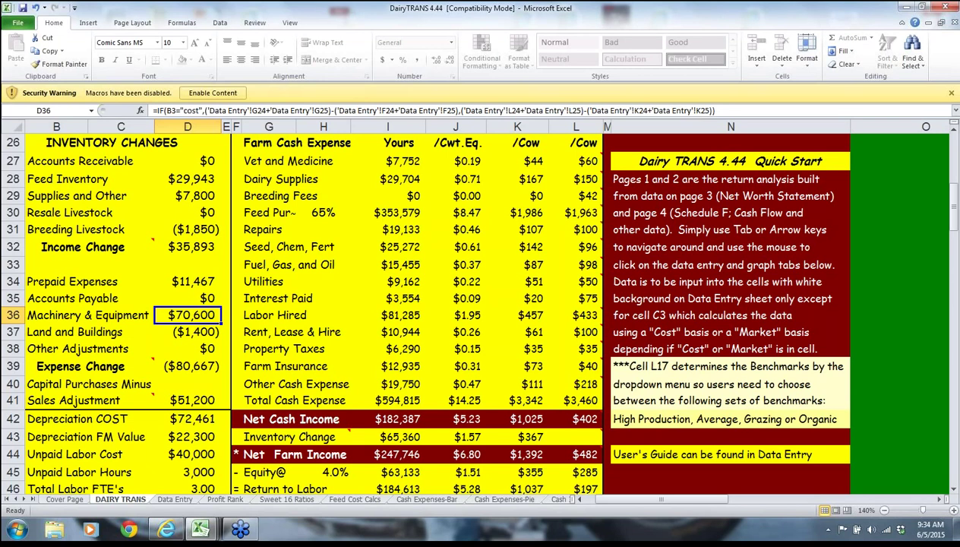
{"action": "key", "text": "Down"}
{"action": "key", "text": "Down"}
{"action": "key", "text": "Down"}
{"action": "key", "text": "Down"}
{"action": "key", "text": "Down"}
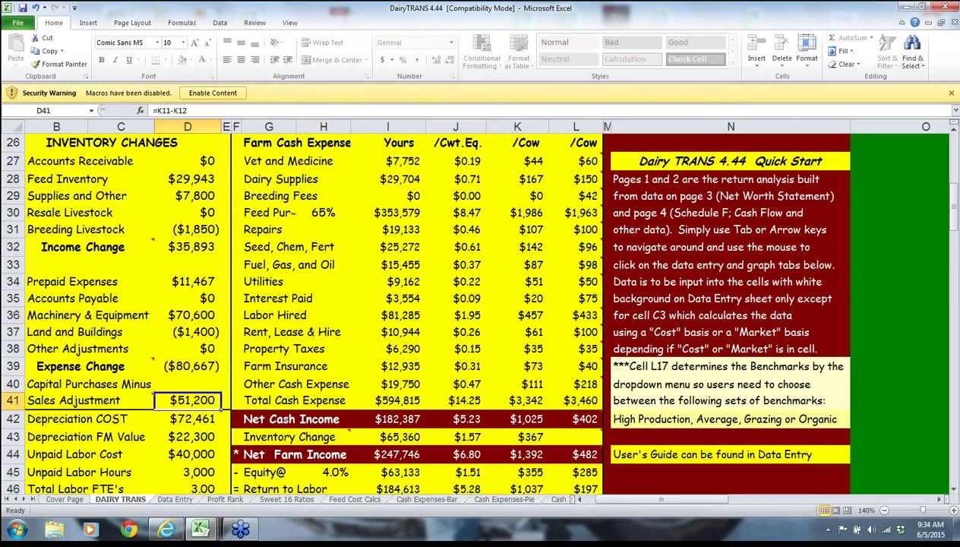
Inspect the farm's Inventory Change formula and the Net Farm Income formula that adds it to Net Cash Income.
{"action": "key", "text": "Down"}
{"action": "key", "text": "Down"}
{"action": "key", "text": "Right"}
{"action": "key", "text": "Right"}
{"action": "key", "text": "Right"}
{"action": "key", "text": "Right"}
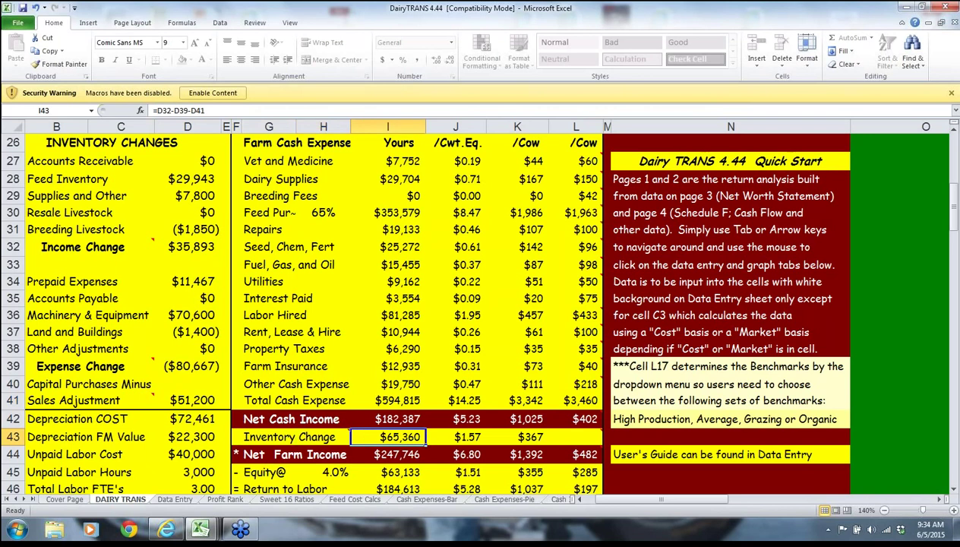
{"action": "key", "text": "Down"}
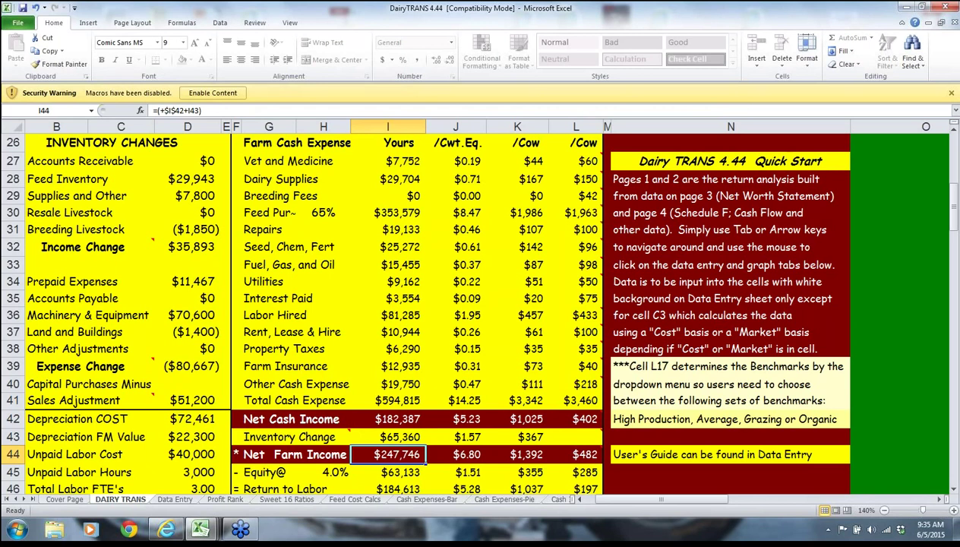
Look back up the Farm Cash Expense column to the farm's Interest Paid entry and its formula.
{"action": "key", "text": "Up"}
{"action": "key", "text": "Up"}
{"action": "key", "text": "Up"}
{"action": "key", "text": "Up"}
{"action": "key", "text": "Up"}
{"action": "key", "text": "Up"}
{"action": "key", "text": "Up"}
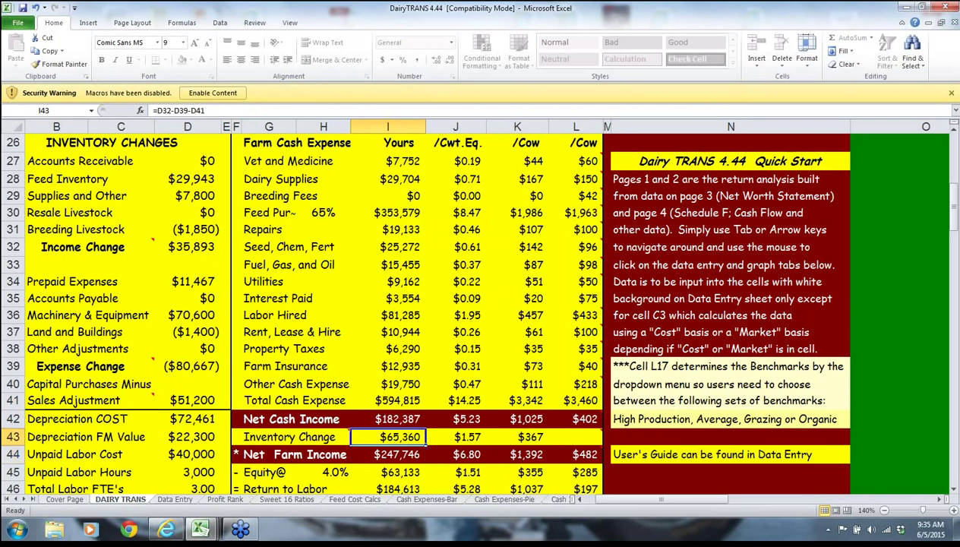
{"action": "key", "text": "Up"}
{"action": "key", "text": "Up"}
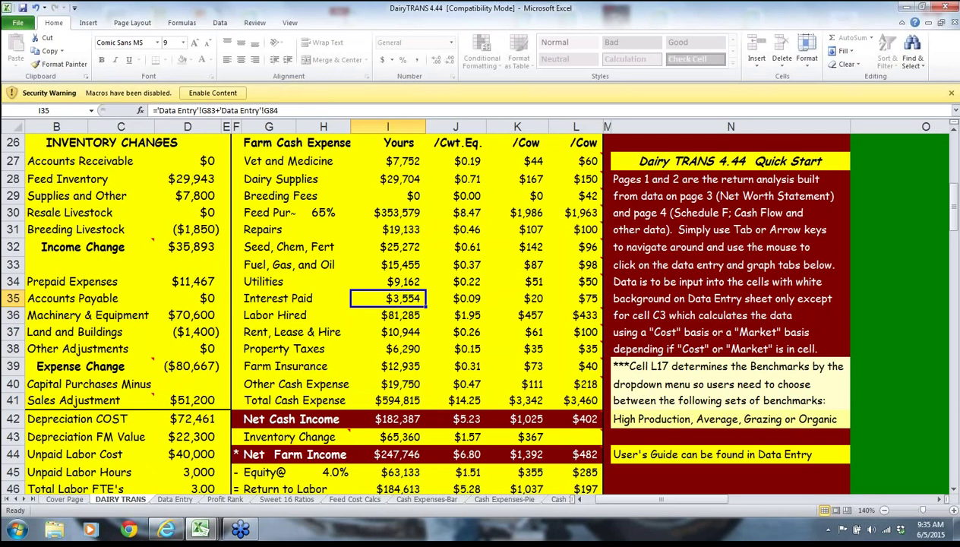
Examine the Equity charge below Net Farm Income, checking its rate source and the formula for the farm's amount.
{"action": "key", "text": "Down"}
{"action": "key", "text": "Down"}
{"action": "key", "text": "Down"}
{"action": "key", "text": "Down"}
{"action": "key", "text": "Down"}
{"action": "key", "text": "Down"}
{"action": "key", "text": "Down"}
{"action": "key", "text": "Down"}
{"action": "key", "text": "Down"}
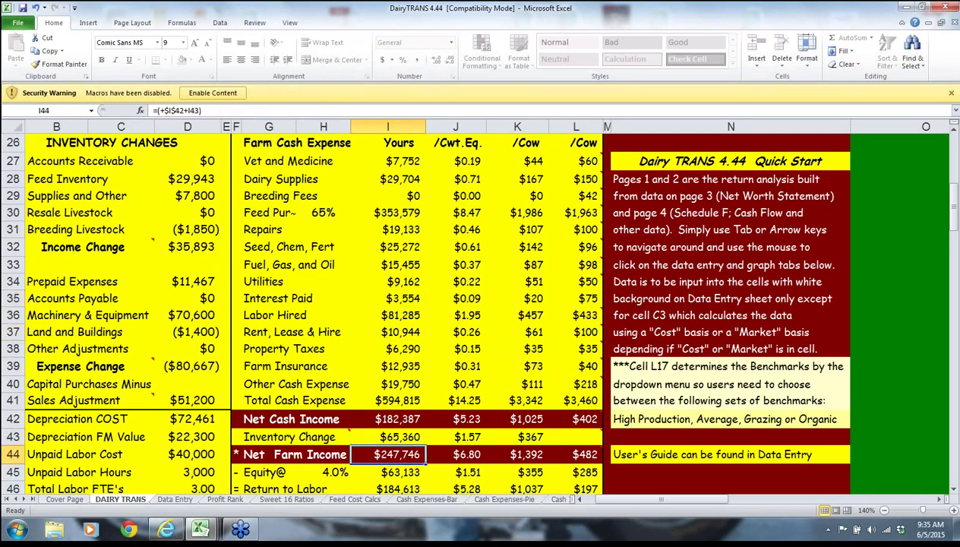
{"action": "key", "text": "Down"}
{"action": "key", "text": "Left"}
{"action": "key", "text": "Left"}
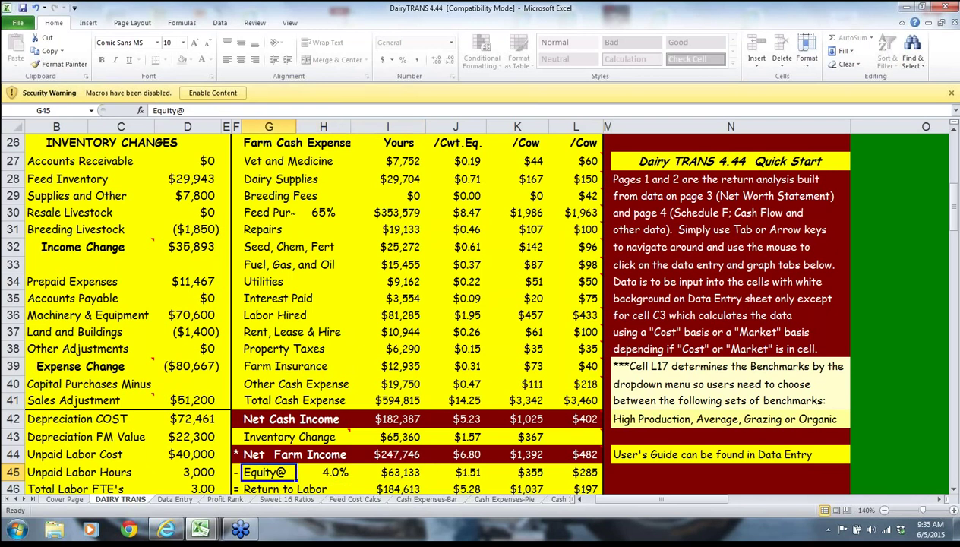
{"action": "left_click", "coordinate": [324, 472]}
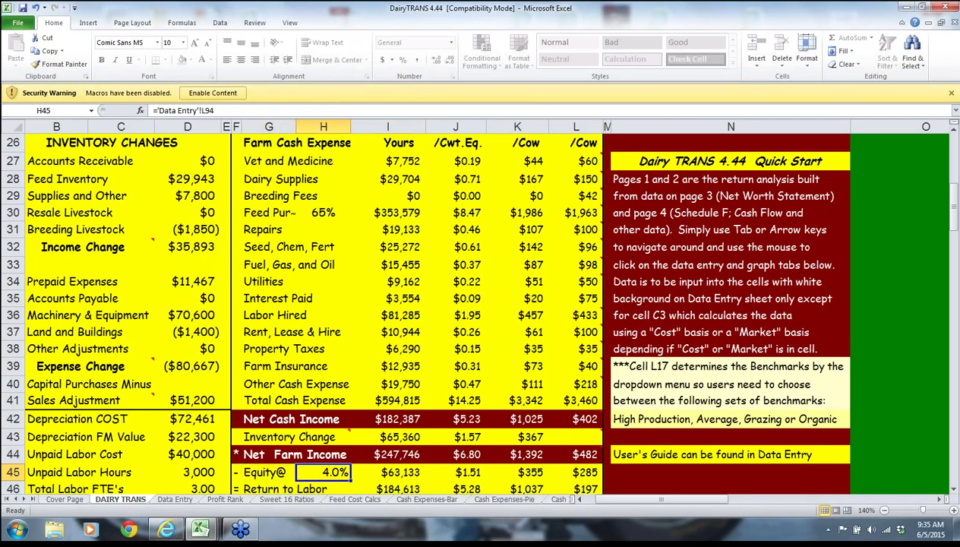
{"action": "left_click", "coordinate": [387, 472]}
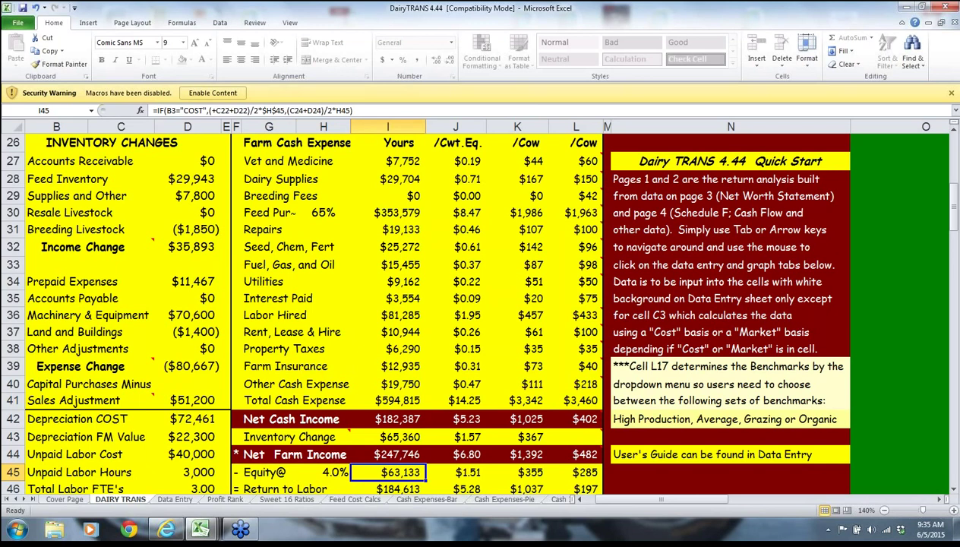
Trace how Inventory Change, Net Farm Income and the Equity charge lead to the farm's Return to Labor.
{"action": "key", "text": "Up"}
{"action": "key", "text": "Up"}
{"action": "key", "text": "Up"}
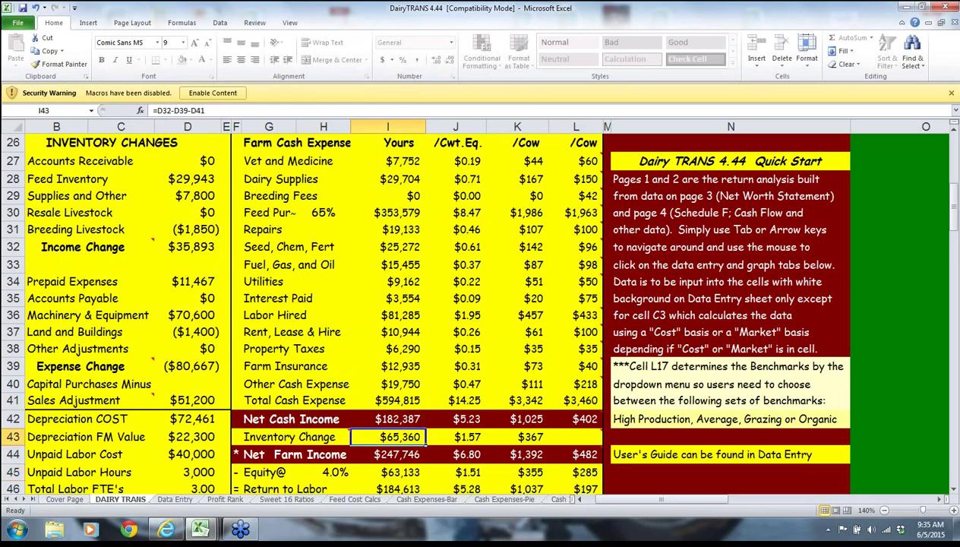
{"action": "key", "text": "Down"}
{"action": "key", "text": "Down"}
{"action": "key", "text": "Down"}
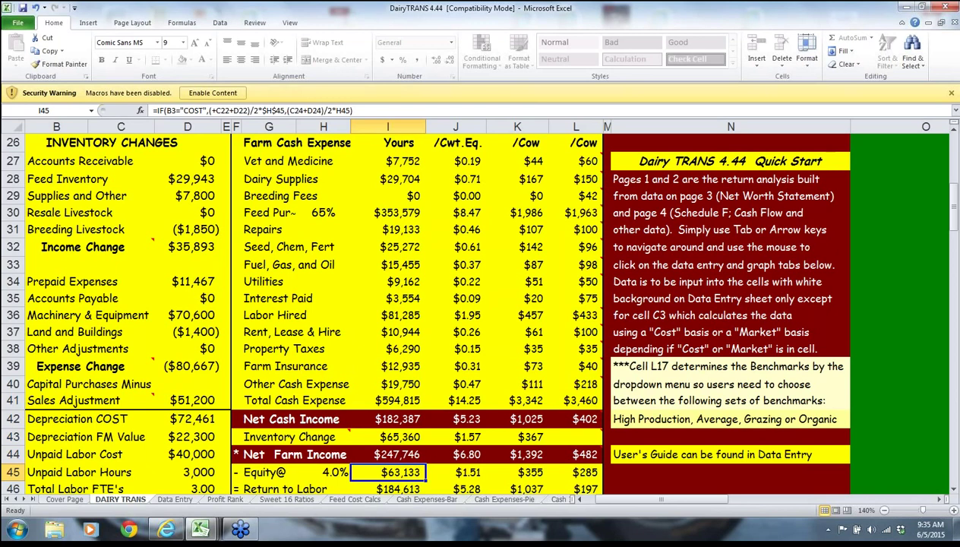
{"action": "key", "text": "Down"}
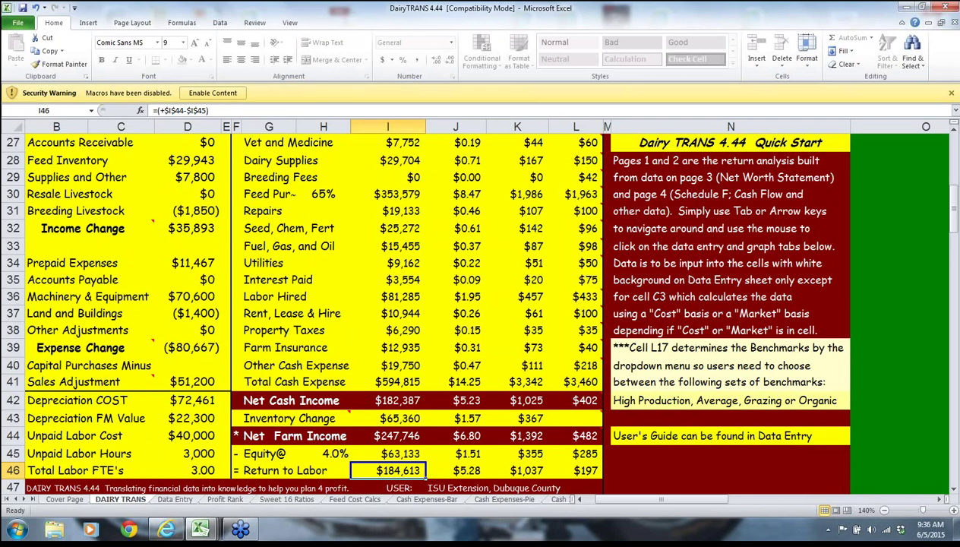
Look over page 2 from the Returns Summary to the per-FTE labor ratios in the Profit Performance Rating.
{"action": "left_click", "coordinate": [388, 488]}
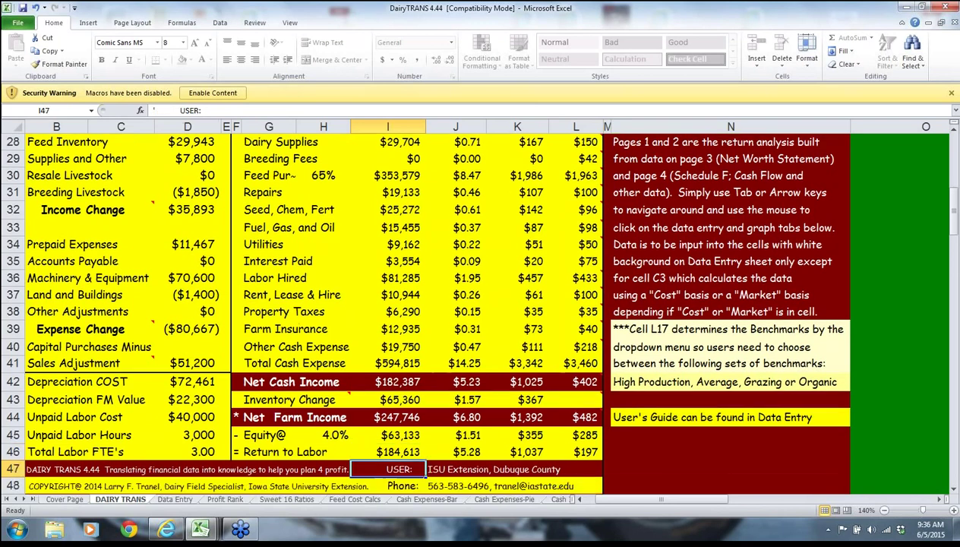
{"action": "key", "text": "Down"}
{"action": "key", "text": "Down"}
{"action": "key", "text": "Down"}
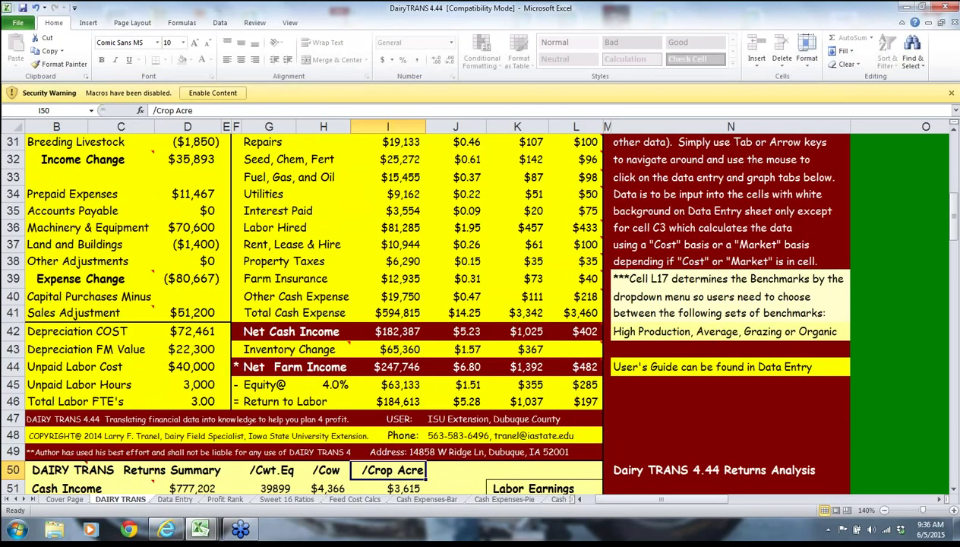
{"action": "key", "text": "Down"}
{"action": "key", "text": "Down"}
{"action": "key", "text": "Down"}
{"action": "key", "text": "Down"}
{"action": "key", "text": "Down"}
{"action": "key", "text": "Down"}
{"action": "key", "text": "Down"}
{"action": "key", "text": "Down"}
{"action": "key", "text": "Down"}
{"action": "key", "text": "Down"}
{"action": "key", "text": "Down"}
{"action": "key", "text": "Down"}
{"action": "key", "text": "Down"}
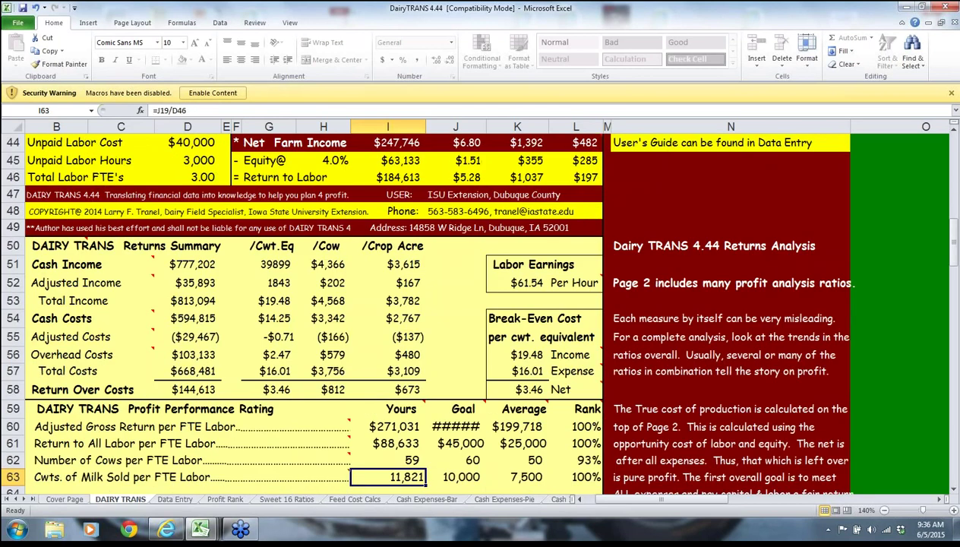
Trace the hourly Labor Earnings calculation from the farm's Return to Labor to the Labor Earnings box.
{"action": "key", "text": "Up"}
{"action": "key", "text": "Up"}
{"action": "key", "text": "Up"}
{"action": "key", "text": "Up"}
{"action": "key", "text": "Up"}
{"action": "key", "text": "Up"}
{"action": "key", "text": "Up"}
{"action": "key", "text": "Up"}
{"action": "key", "text": "Up"}
{"action": "key", "text": "Up"}
{"action": "key", "text": "Up"}
{"action": "key", "text": "Up"}
{"action": "key", "text": "Up"}
{"action": "key", "text": "Up"}
{"action": "key", "text": "Up"}
{"action": "key", "text": "Up"}
{"action": "key", "text": "Up"}
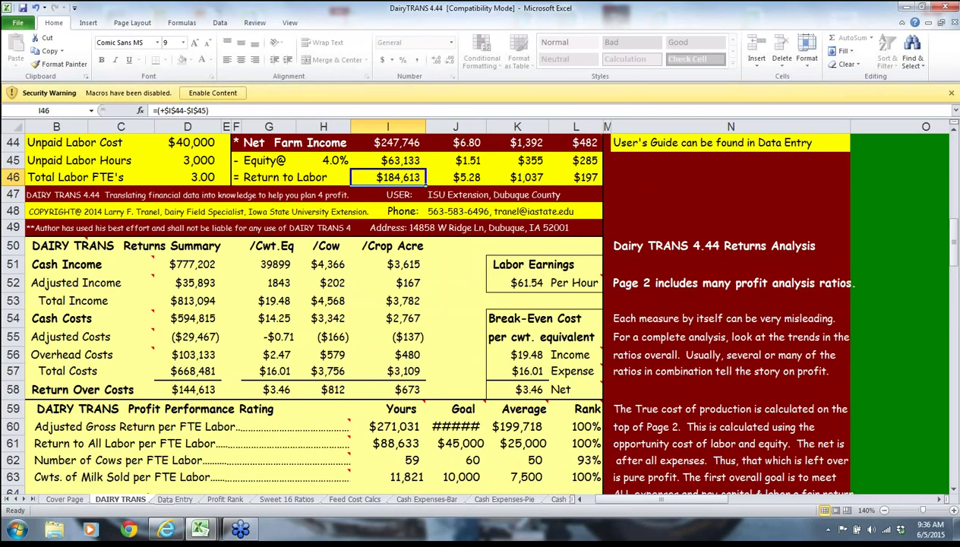
{"action": "key", "text": "Down"}
{"action": "key", "text": "Down"}
{"action": "key", "text": "Down"}
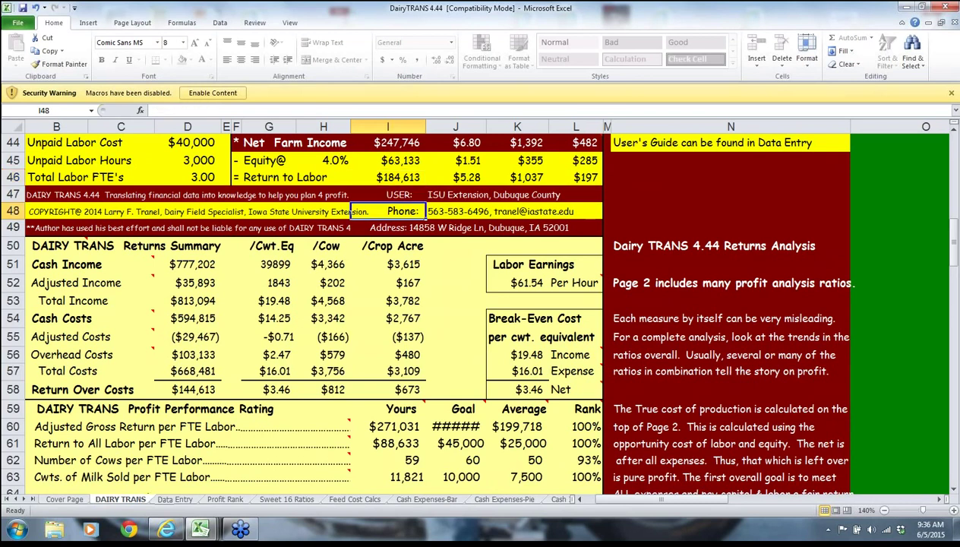
{"action": "key", "text": "Down"}
{"action": "key", "text": "Down"}
{"action": "key", "text": "Right"}
{"action": "key", "text": "Right"}
{"action": "key", "text": "Down"}
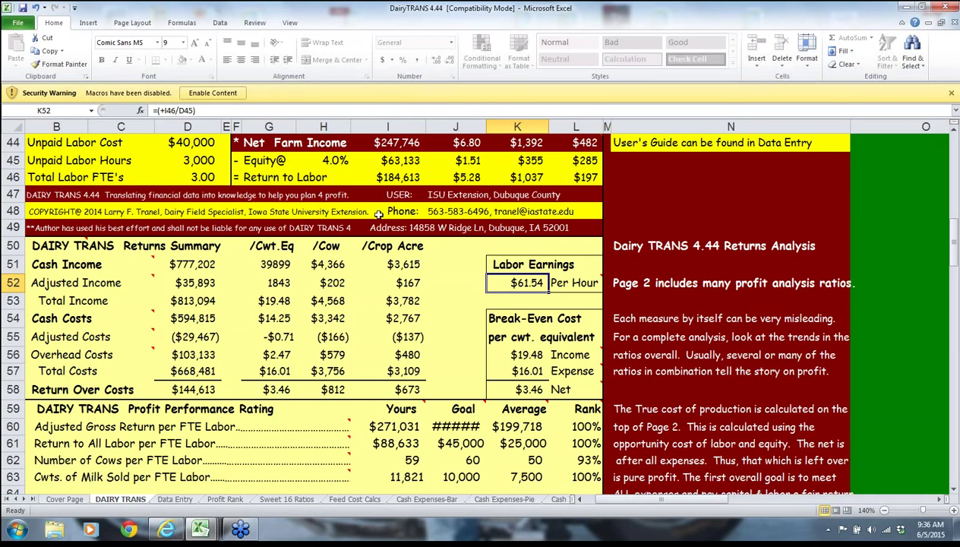
Inspect the Break-Even Cost Income and Expense formulas, relating the expense back to the Equity charge and Unpaid Labor Cost.
{"action": "left_click", "coordinate": [527, 356]}
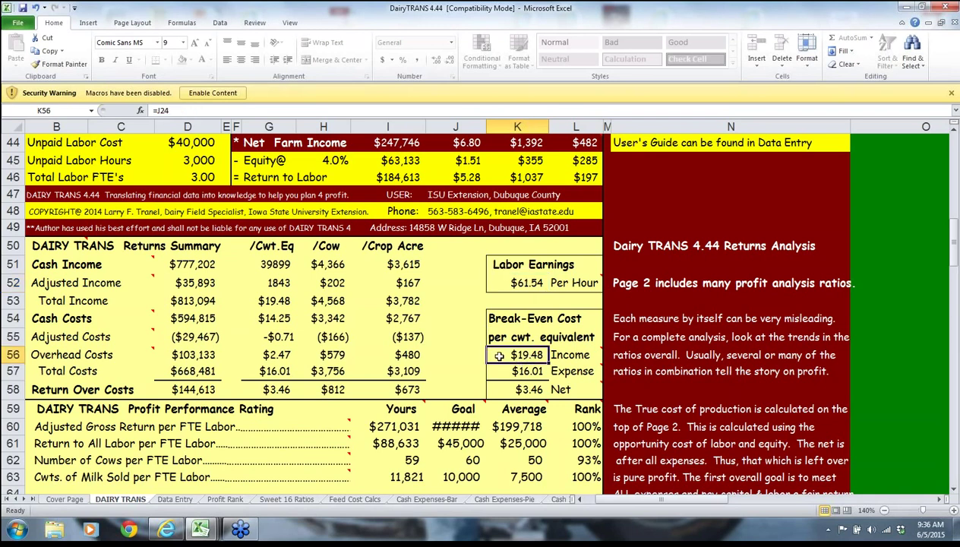
{"action": "key", "text": "Down"}
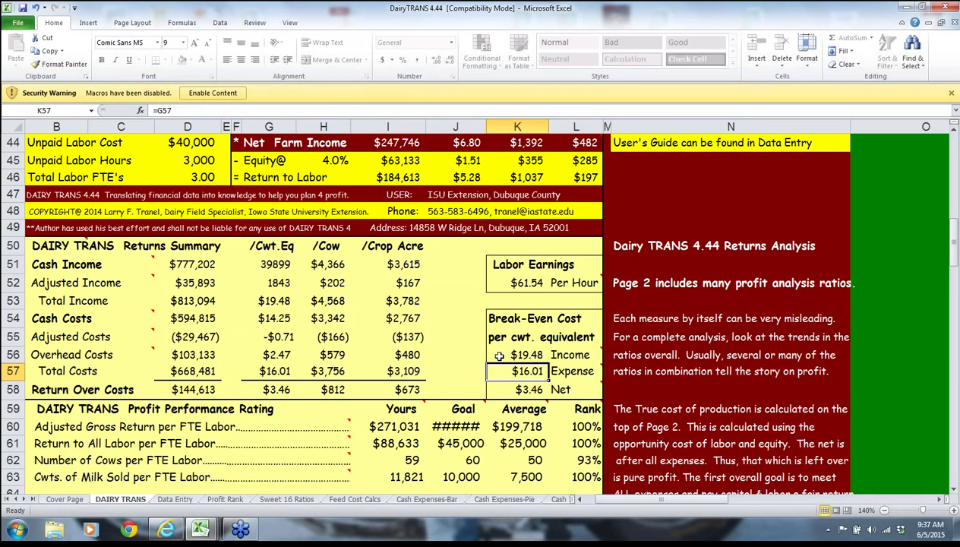
{"action": "key", "text": "Up"}
{"action": "key", "text": "Up"}
{"action": "key", "text": "Up"}
{"action": "key", "text": "Up"}
{"action": "key", "text": "Up"}
{"action": "key", "text": "Up"}
{"action": "key", "text": "Up"}
{"action": "key", "text": "Up"}
{"action": "key", "text": "Up"}
{"action": "key", "text": "Up"}
{"action": "key", "text": "Up"}
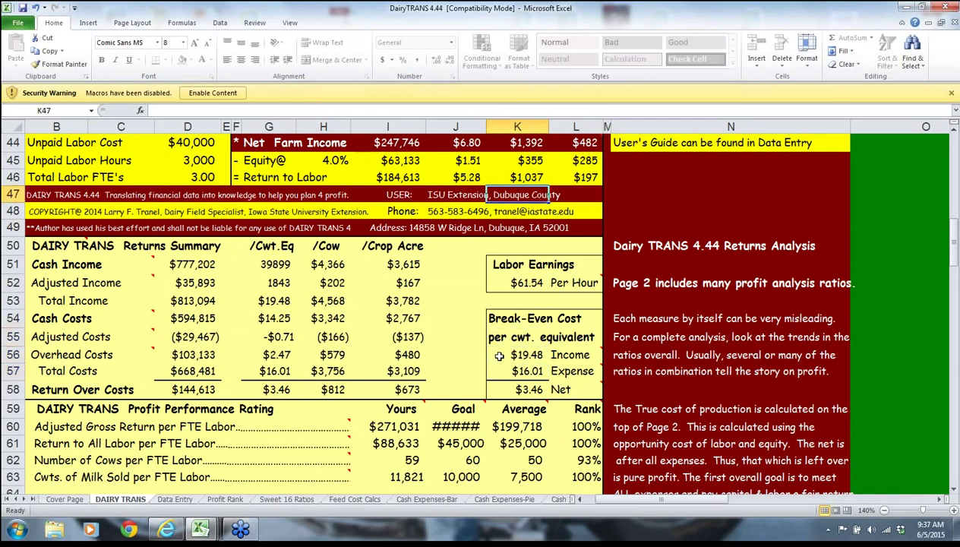
{"action": "key", "text": "Up"}
{"action": "key", "text": "Left"}
{"action": "key", "text": "Left"}
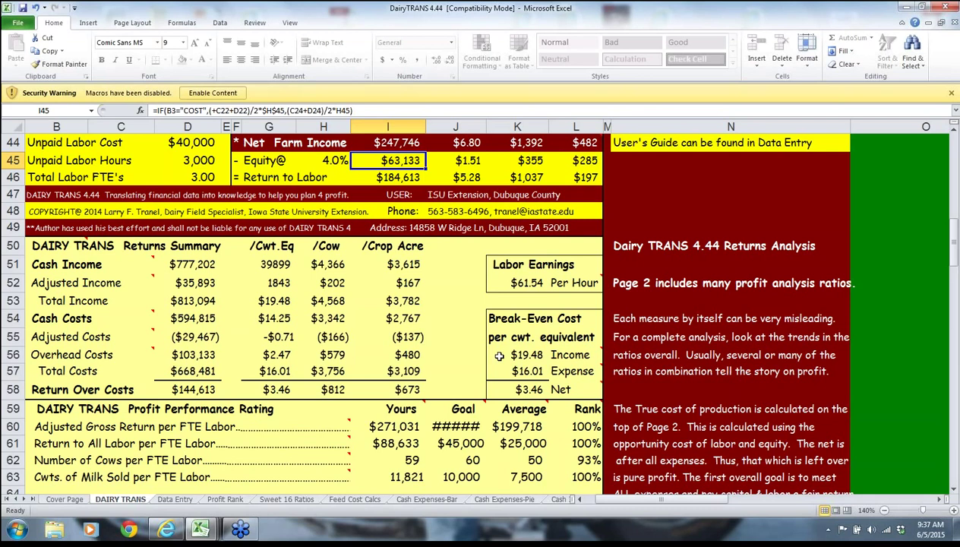
{"action": "key", "text": "Up"}
{"action": "key", "text": "Left"}
{"action": "key", "text": "Left"}
{"action": "key", "text": "Left"}
{"action": "key", "text": "Left"}
{"action": "key", "text": "Left"}
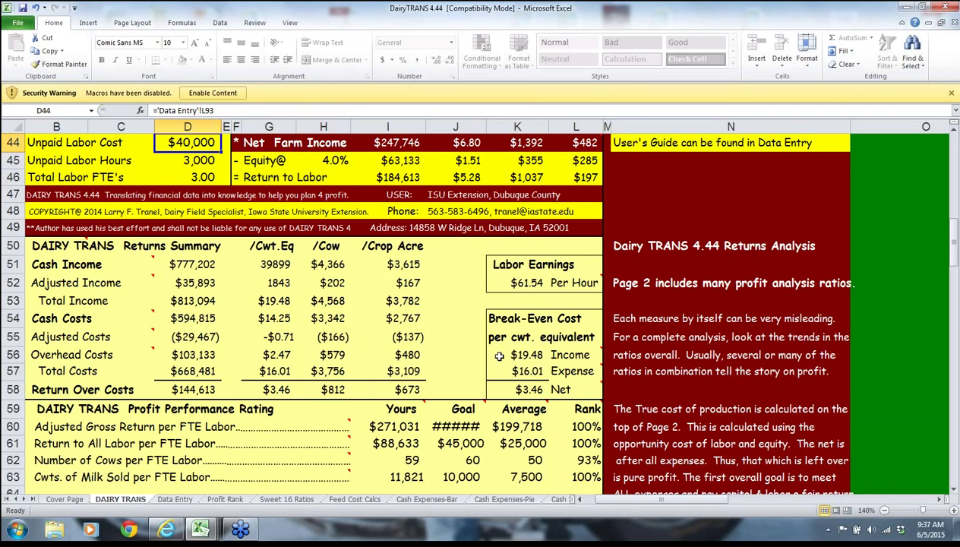
Follow the Returns Summary costs through Adjusted Costs and Total Costs to the break-even Expense and Net per cwt. equivalent.
{"action": "key", "text": "Down"}
{"action": "key", "text": "Down"}
{"action": "key", "text": "Down"}
{"action": "key", "text": "Down"}
{"action": "key", "text": "Down"}
{"action": "key", "text": "Down"}
{"action": "key", "text": "Down"}
{"action": "key", "text": "Down"}
{"action": "key", "text": "Down"}
{"action": "key", "text": "Down"}
{"action": "key", "text": "Down"}
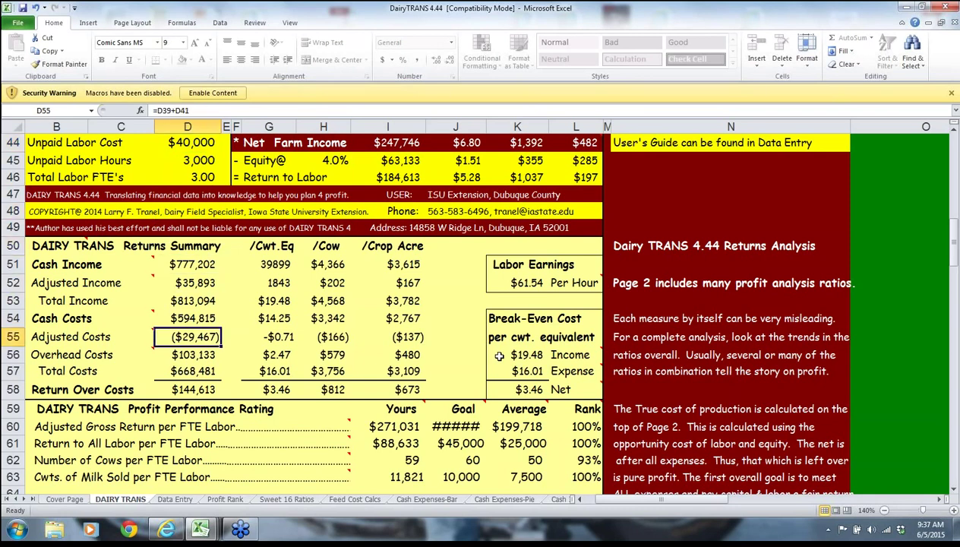
{"action": "key", "text": "Down"}
{"action": "key", "text": "Down"}
{"action": "key", "text": "Right"}
{"action": "key", "text": "Right"}
{"action": "key", "text": "Right"}
{"action": "key", "text": "Right"}
{"action": "key", "text": "Right"}
{"action": "key", "text": "Right"}
{"action": "key", "text": "Right"}
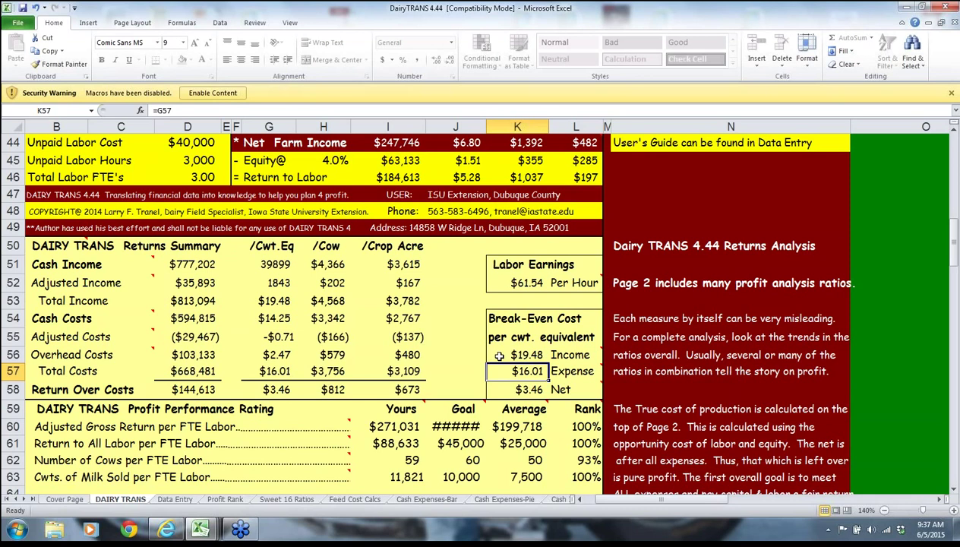
{"action": "key", "text": "Down"}
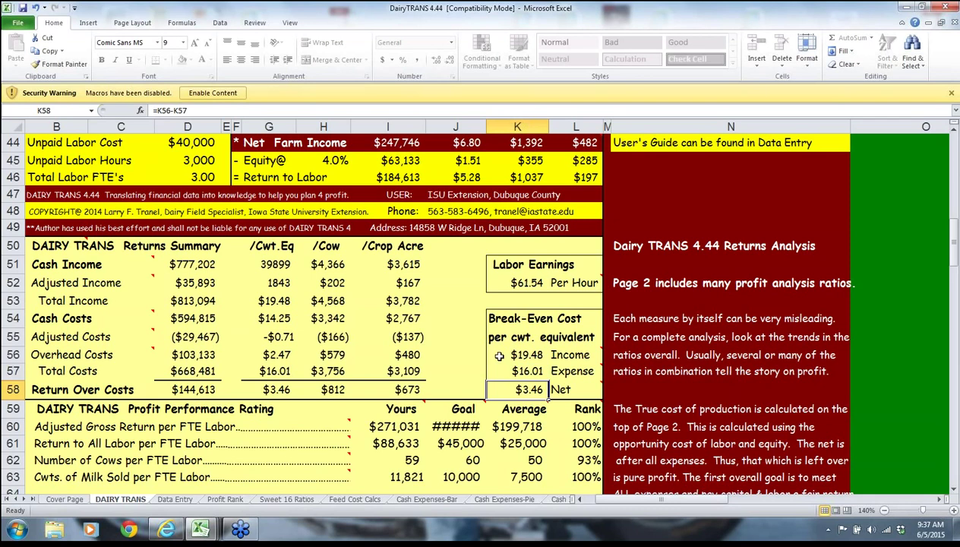
Recheck the Return to Labor row, comparing the per-cow formula with the farm's total formula.
{"action": "key", "text": "Up"}
{"action": "key", "text": "Up"}
{"action": "key", "text": "Up"}
{"action": "key", "text": "Up"}
{"action": "key", "text": "Up"}
{"action": "key", "text": "Up"}
{"action": "key", "text": "Up"}
{"action": "key", "text": "Up"}
{"action": "key", "text": "Up"}
{"action": "key", "text": "Up"}
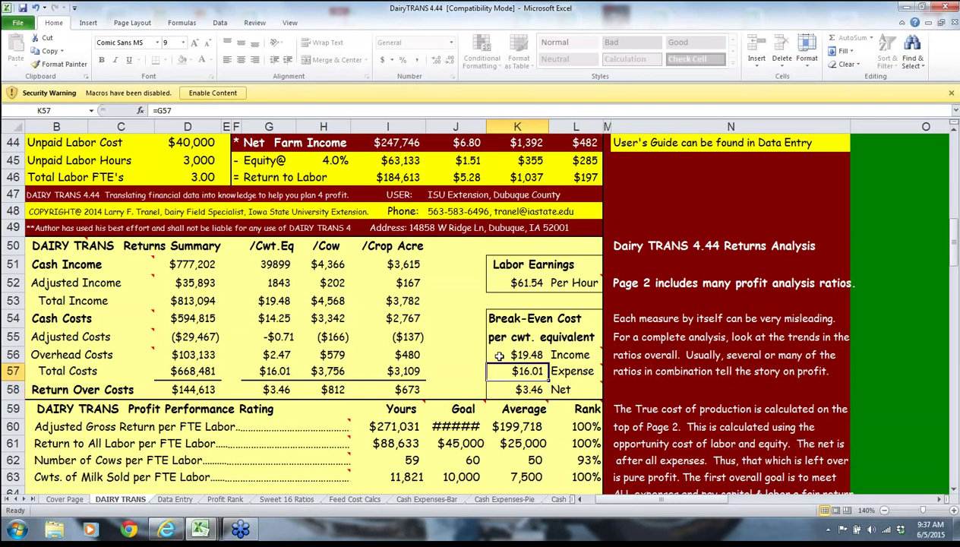
{"action": "key", "text": "Up"}
{"action": "key", "text": "Up"}
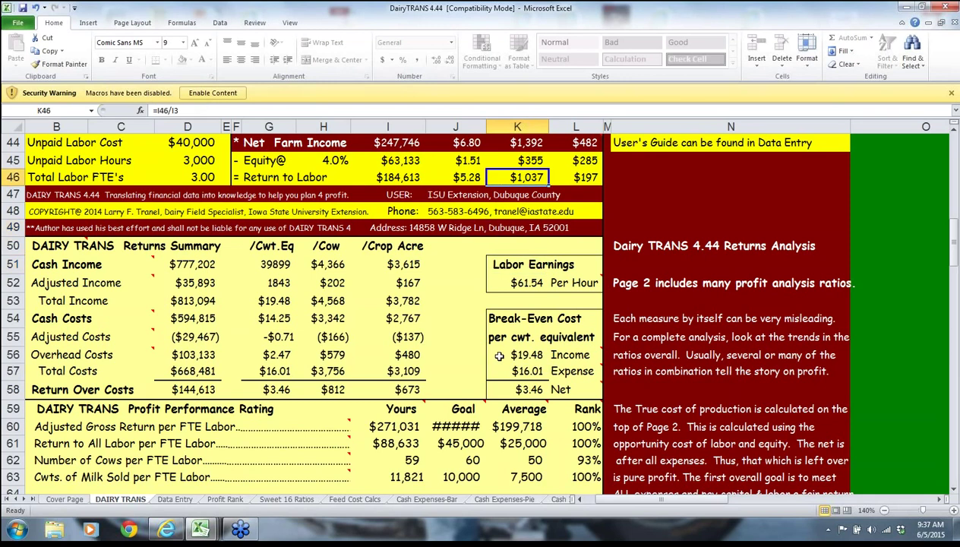
{"action": "key", "text": "Left"}
{"action": "key", "text": "Left"}
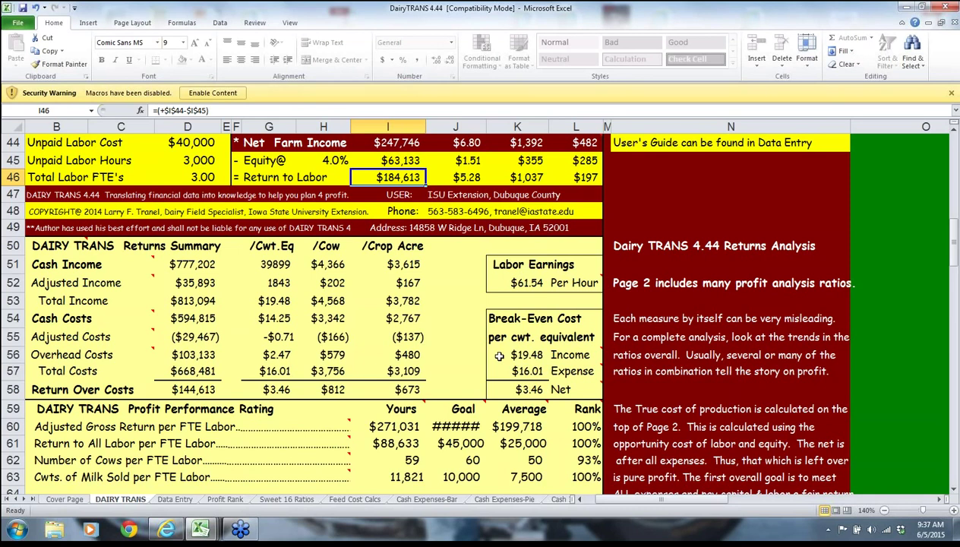
Review the per-FTE labor measures in the Profit Performance Rating, including the Return to All Labor formula.
{"action": "key", "text": "Down"}
{"action": "key", "text": "Down"}
{"action": "key", "text": "Down"}
{"action": "key", "text": "Down"}
{"action": "key", "text": "Down"}
{"action": "key", "text": "Down"}
{"action": "key", "text": "Down"}
{"action": "key", "text": "Down"}
{"action": "key", "text": "Down"}
{"action": "key", "text": "Down"}
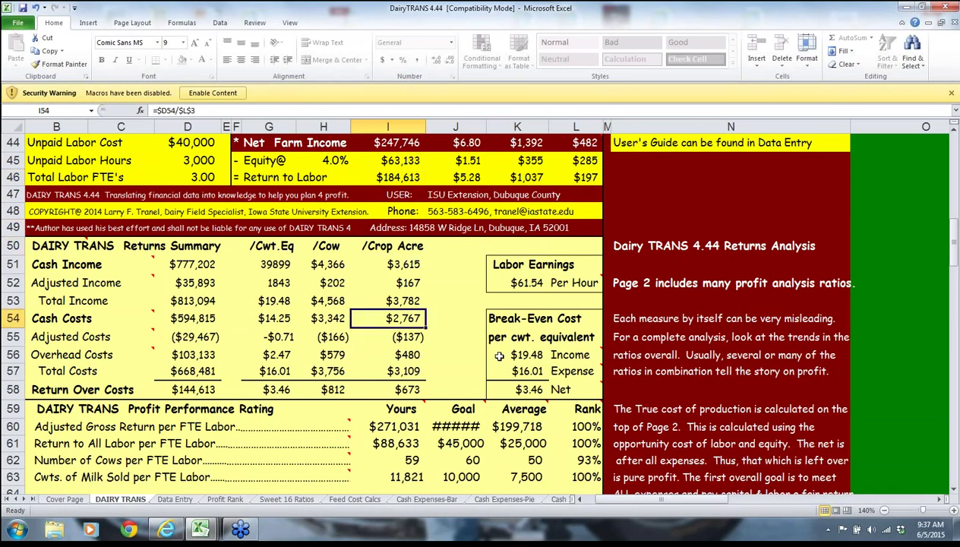
{"action": "key", "text": "Down"}
{"action": "key", "text": "Down"}
{"action": "key", "text": "Down"}
{"action": "key", "text": "Down"}
{"action": "key", "text": "Down"}
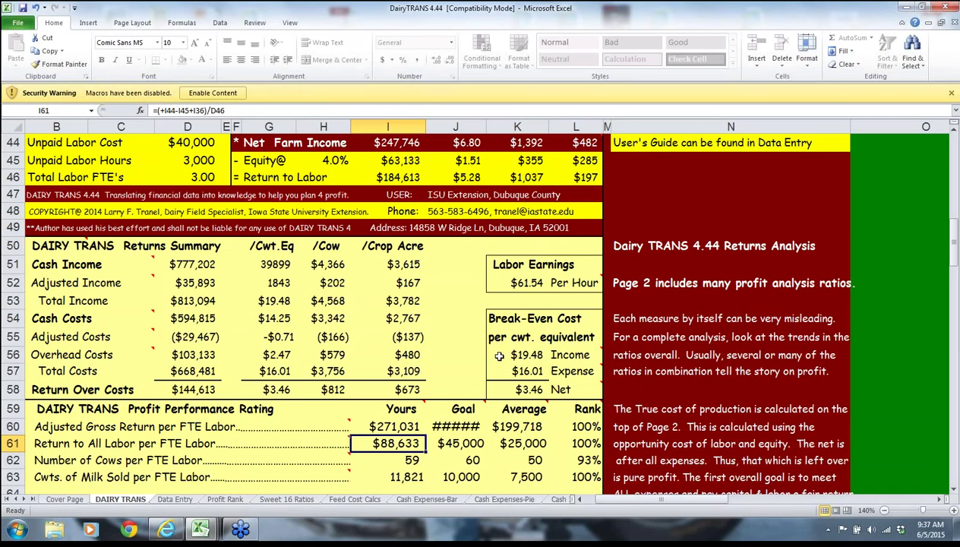
{"action": "key", "text": "Down"}
{"action": "key", "text": "Down"}
{"action": "key", "text": "Down"}
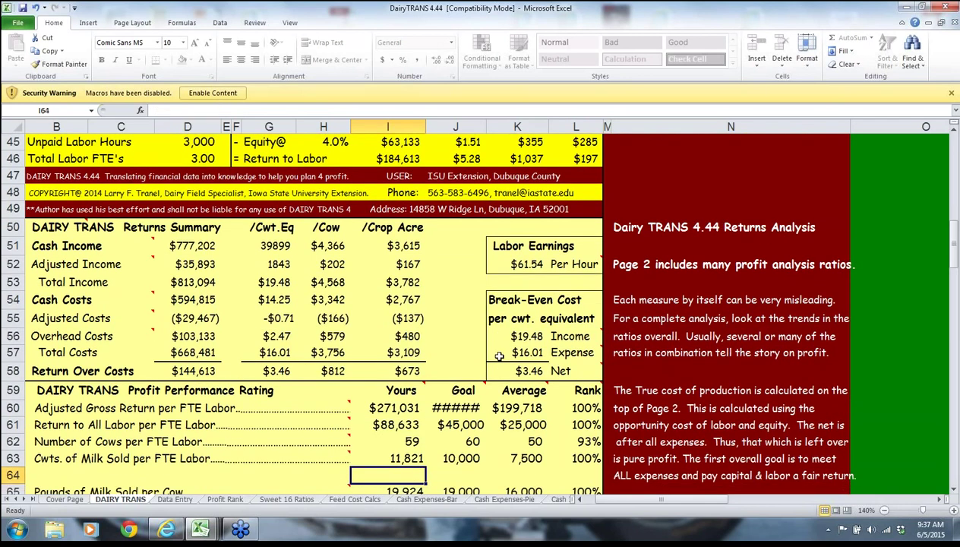
Review the per-cow and per-crop-acre ratios, from Pounds of Milk Sold per Cow to Pounds of Milk Produced per Crop Acre.
{"action": "key", "text": "Down"}
{"action": "key", "text": "Down"}
{"action": "key", "text": "Down"}
{"action": "key", "text": "Down"}
{"action": "key", "text": "Down"}
{"action": "key", "text": "Down"}
{"action": "key", "text": "Down"}
{"action": "key", "text": "Down"}
{"action": "key", "text": "Down"}
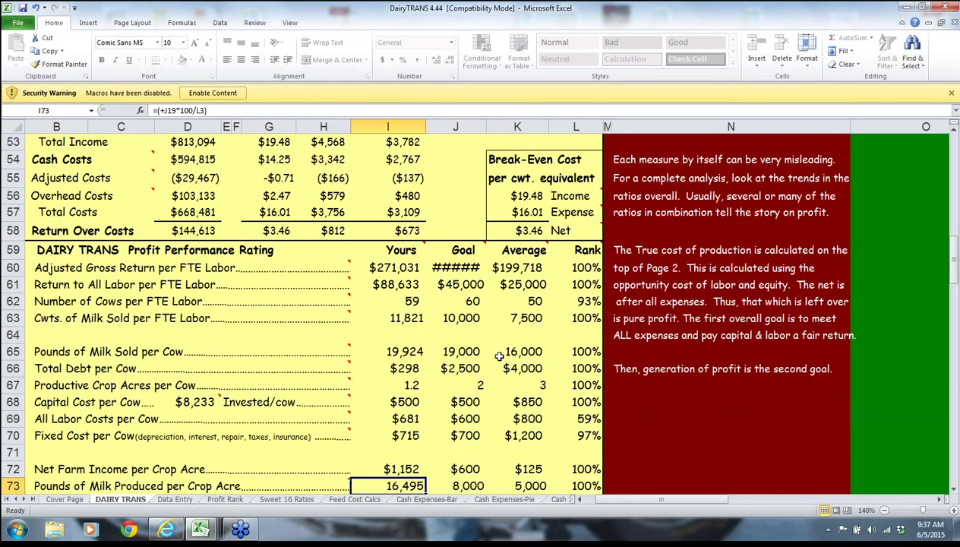
Review the remaining per-crop-acre ratios, from Adjusted Gross Cash Income down to Fert/Lime/Chem/Seed Cost per Crop Acre.
{"action": "key", "text": "Down"}
{"action": "key", "text": "Down"}
{"action": "key", "text": "Down"}
{"action": "key", "text": "Down"}
{"action": "key", "text": "Down"}
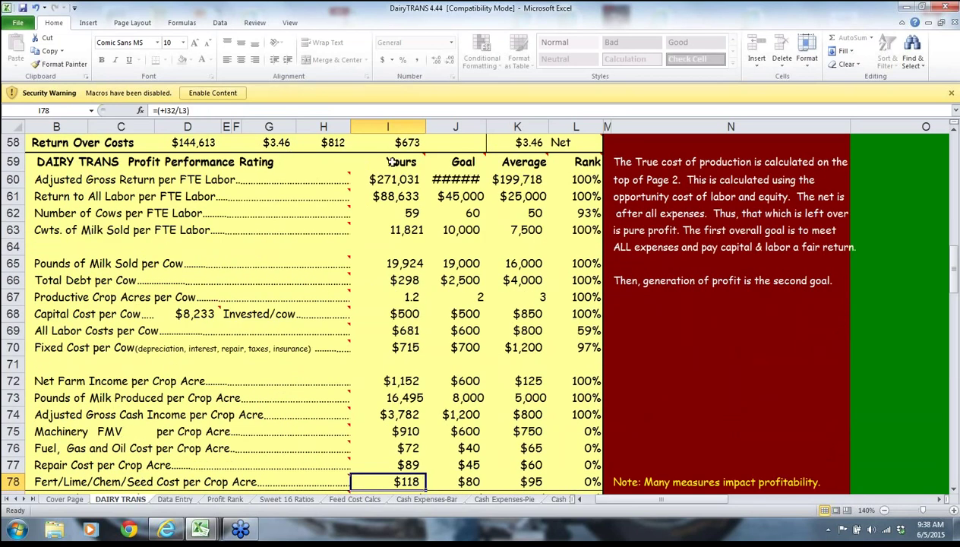
Read the note on the Yours heading and examine the Yours, Goal and Rank formulas for Adjusted Gross Return per FTE Labor.
{"action": "left_click", "coordinate": [390, 163]}
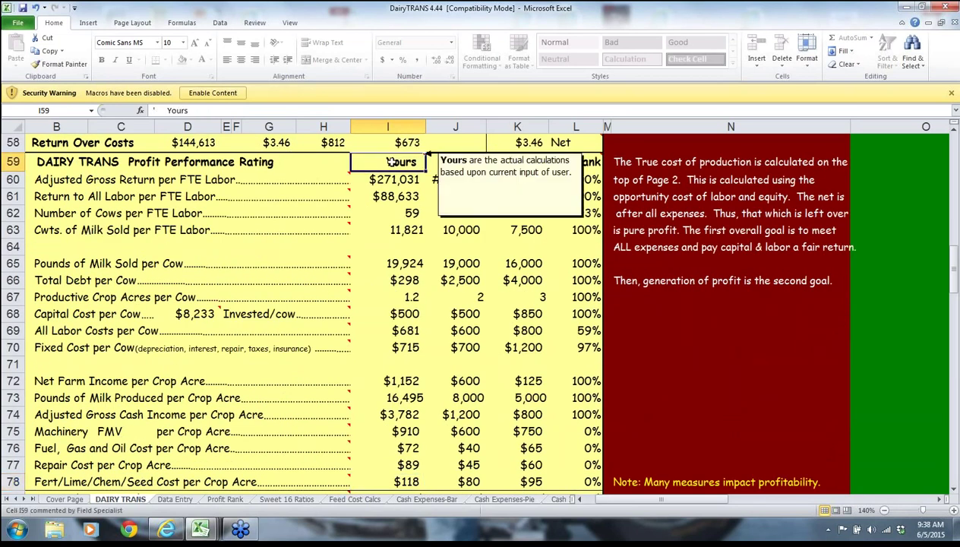
{"action": "key", "text": "Down"}
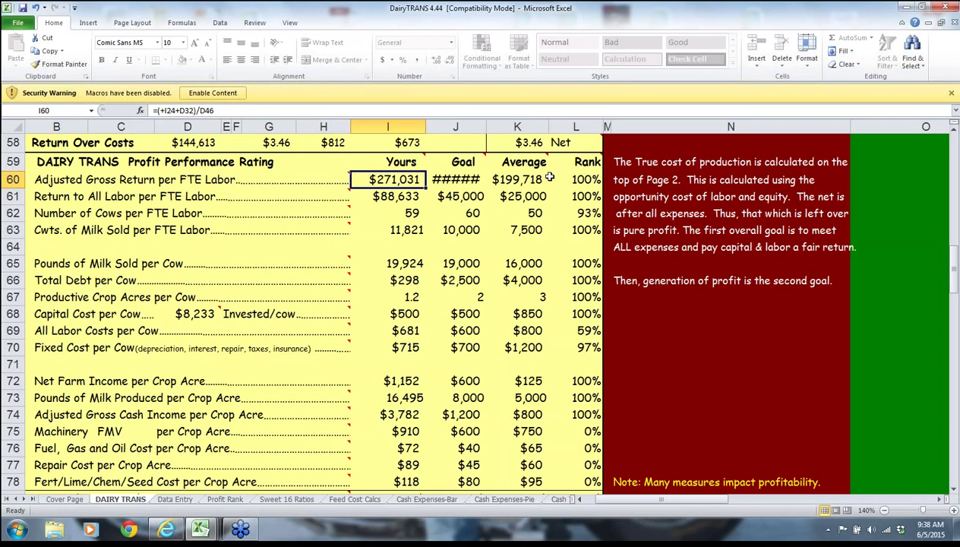
{"action": "key", "text": "Right"}
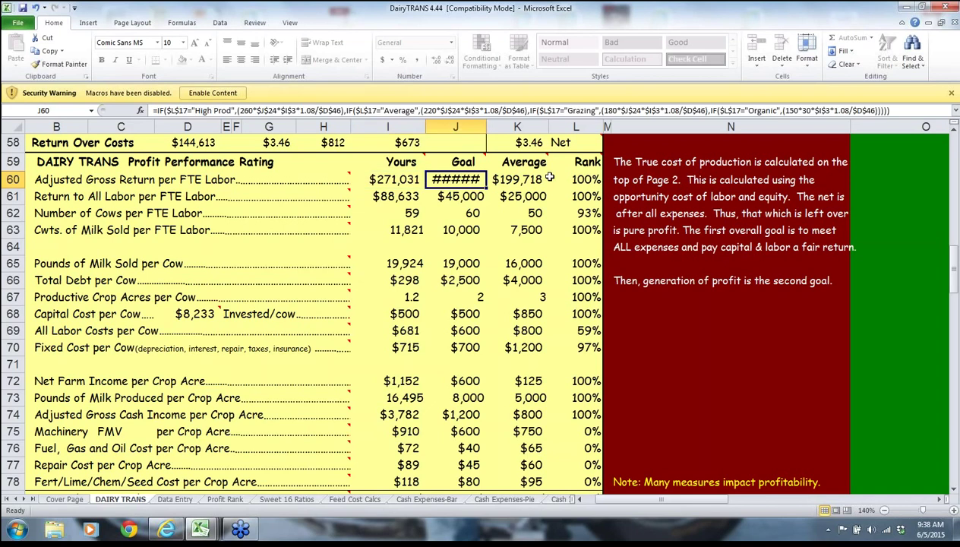
{"action": "key", "text": "Right"}
{"action": "key", "text": "Right"}
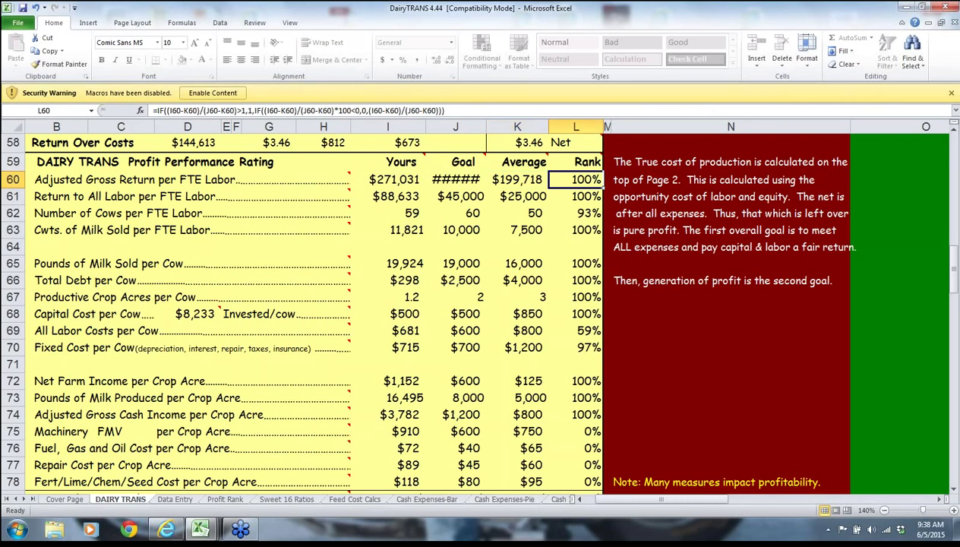
Check the Rank and Goal formulas for Number of Cows per FTE Labor, and the farm's Cwts. of Milk Sold per FTE Labor.
{"action": "key", "text": "Down"}
{"action": "key", "text": "Down"}
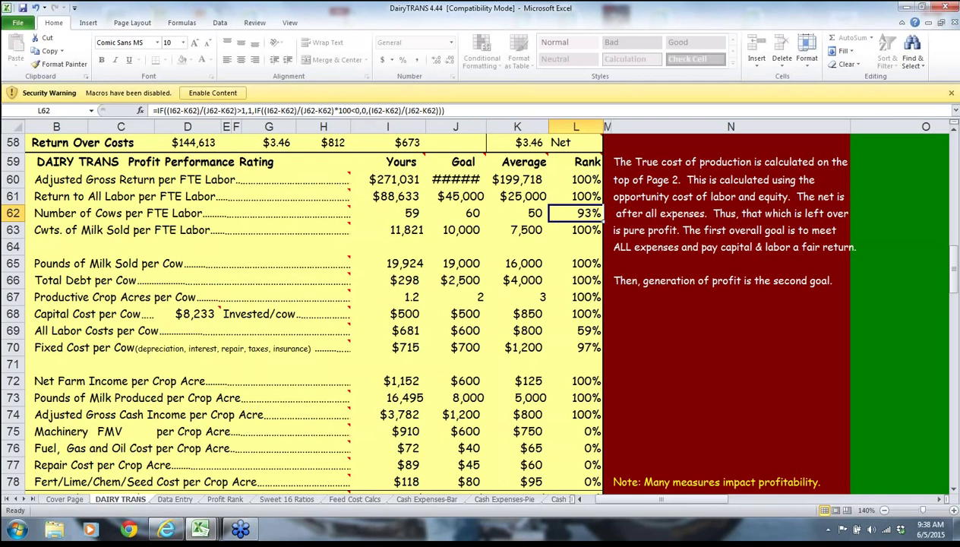
{"action": "left_click", "coordinate": [516, 213]}
{"action": "left_click", "coordinate": [456, 213]}
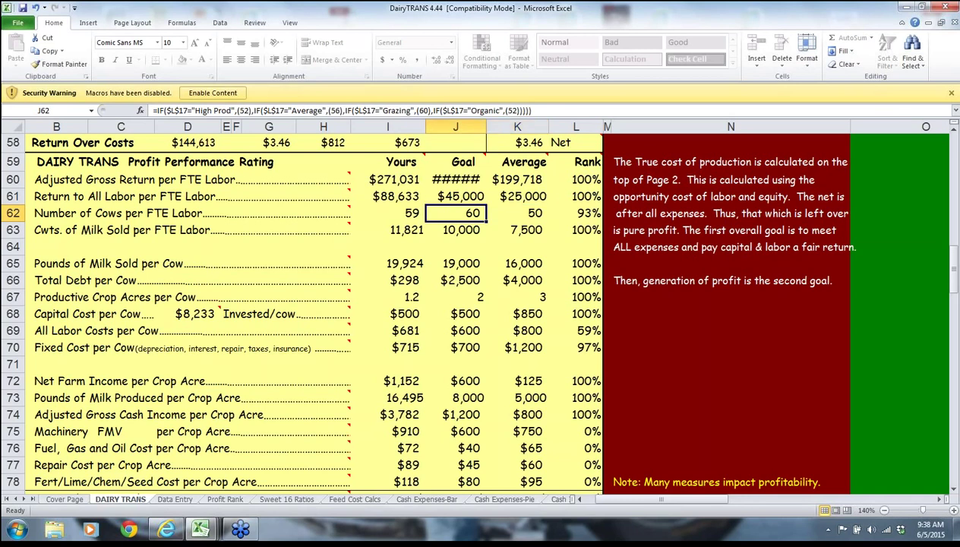
{"action": "left_click", "coordinate": [455, 230]}
{"action": "left_click", "coordinate": [389, 230]}
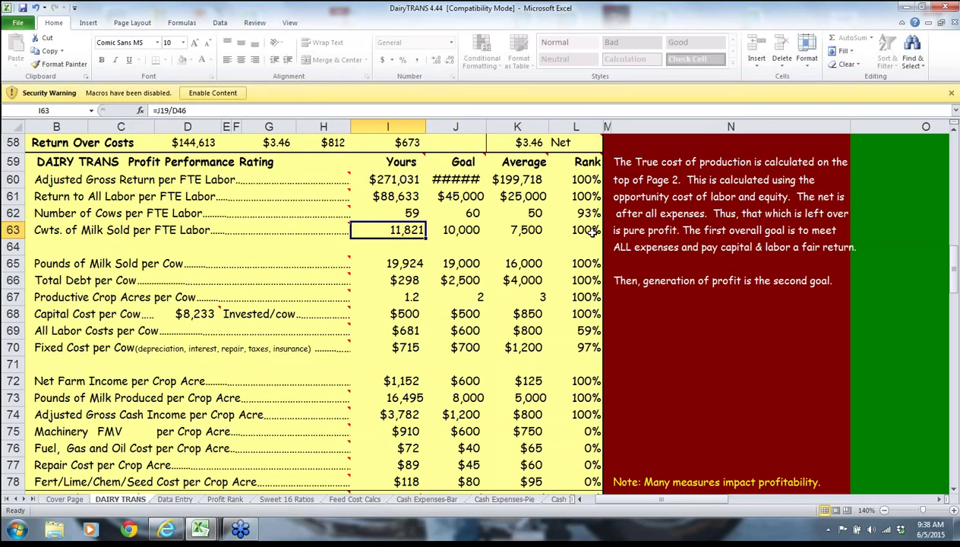
Review the farm's per-cow ratios, including Pounds of Milk Sold, Productive Crop Acres and Capital Cost per Cow.
{"action": "left_click", "coordinate": [392, 263]}
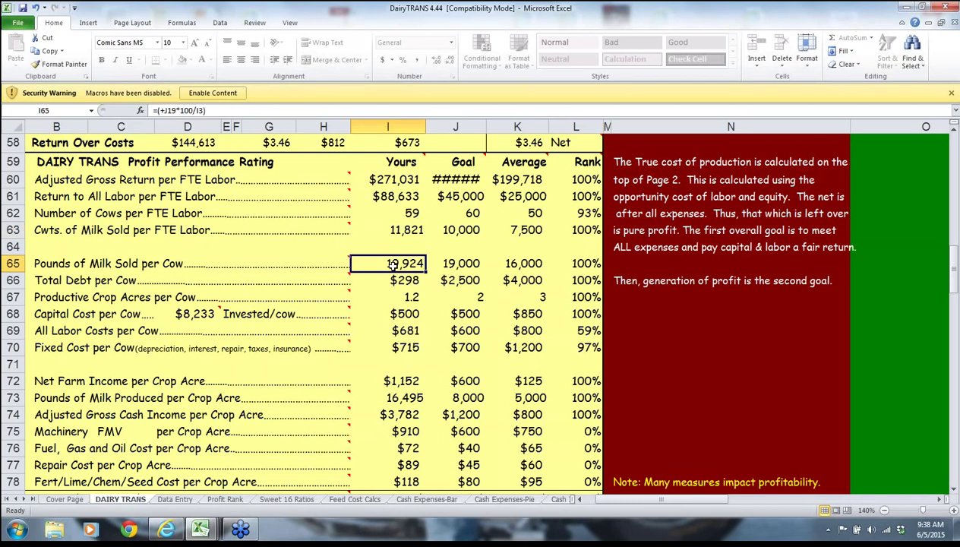
{"action": "key", "text": "Down"}
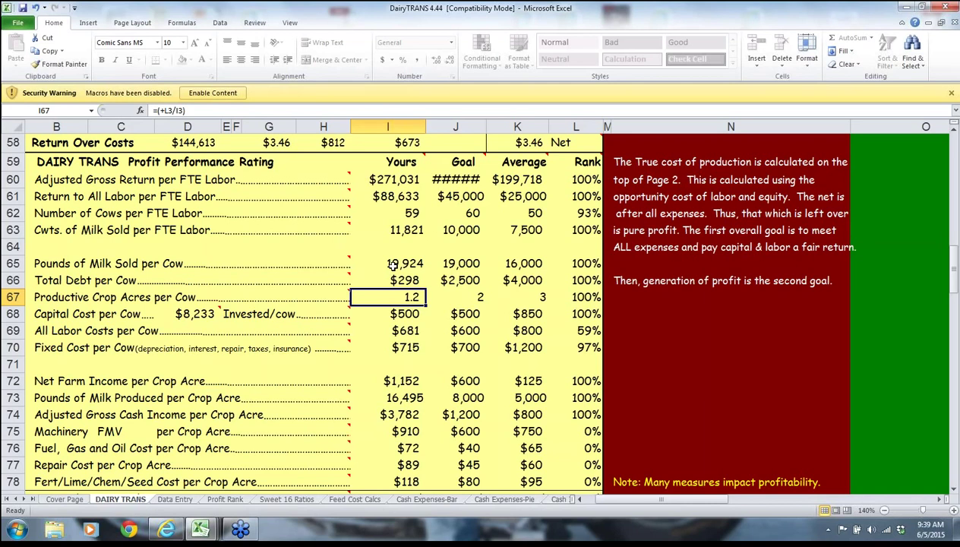
{"action": "key", "text": "Down"}
{"action": "key", "text": "Down"}
{"action": "key", "text": "Down"}
{"action": "key", "text": "Down"}
{"action": "key", "text": "Up"}
{"action": "key", "text": "Up"}
{"action": "key", "text": "Up"}
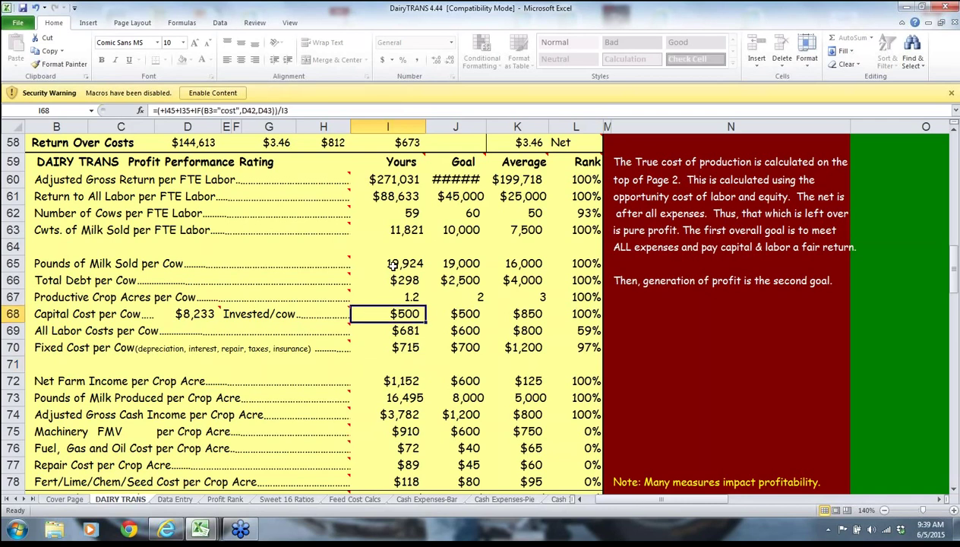
{"action": "key", "text": "Up"}
{"action": "key", "text": "Up"}
{"action": "key", "text": "Up"}
{"action": "key", "text": "Up"}
{"action": "key", "text": "Up"}
{"action": "key", "text": "Up"}
{"action": "key", "text": "Up"}
{"action": "key", "text": "Up"}
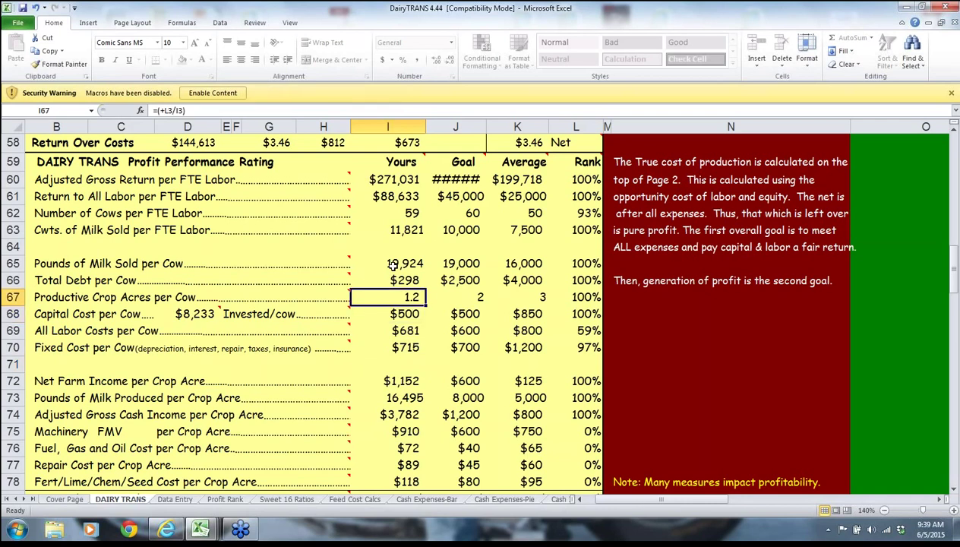
{"action": "key", "text": "Left"}
{"action": "key", "text": "Left"}
{"action": "key", "text": "Left"}
{"action": "key", "text": "Left"}
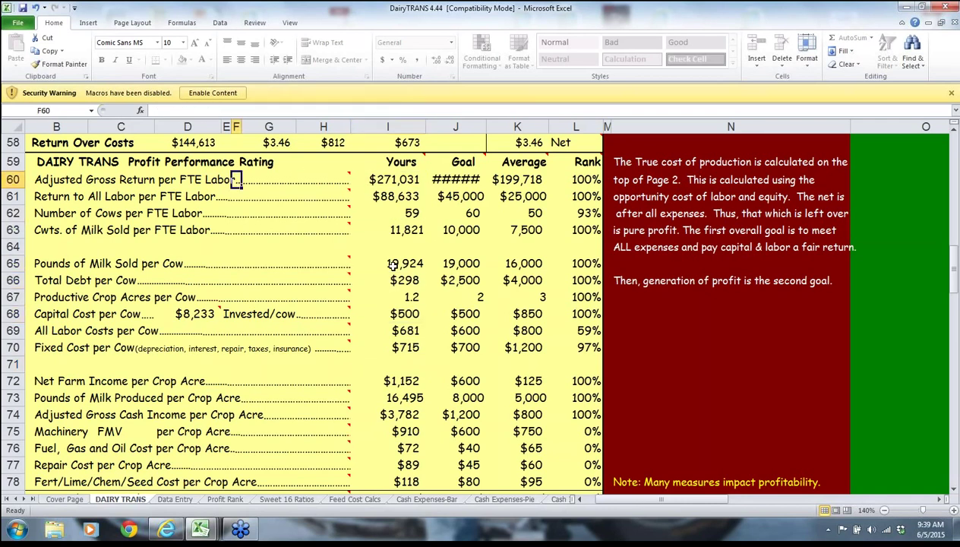
{"action": "key", "text": "Down"}
{"action": "key", "text": "Down"}
{"action": "key", "text": "Down"}
{"action": "key", "text": "Down"}
{"action": "key", "text": "Down"}
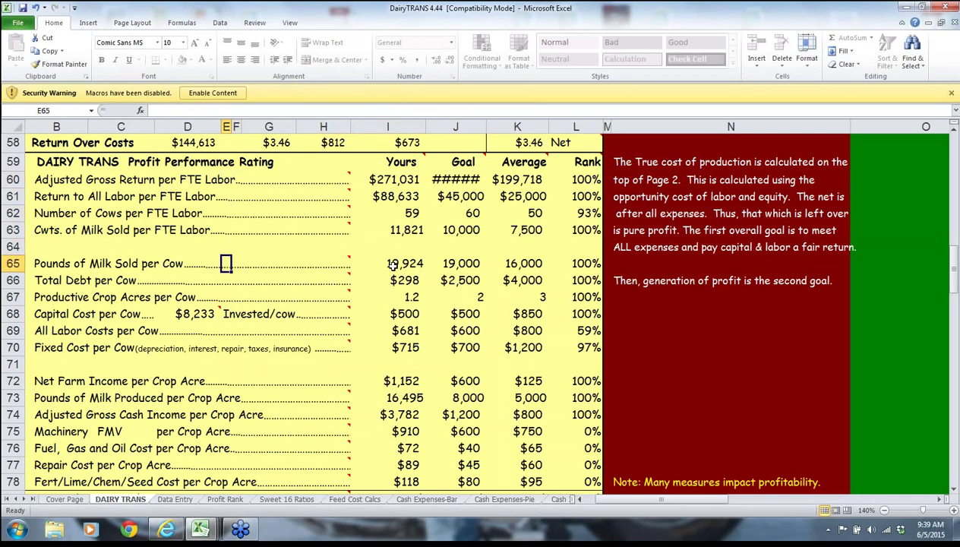
{"action": "key", "text": "Left"}
Look through the rest of the Profit Performance Rating and the "Sweet 16" financial ratios, down to the Profit Status.
{"action": "key", "text": "Down"}
{"action": "key", "text": "Down"}
{"action": "key", "text": "Down"}
{"action": "key", "text": "Down"}
{"action": "key", "text": "Down"}
{"action": "key", "text": "Down"}
{"action": "key", "text": "Down"}
{"action": "key", "text": "Down"}
{"action": "key", "text": "Down"}
{"action": "key", "text": "Down"}
{"action": "key", "text": "Down"}
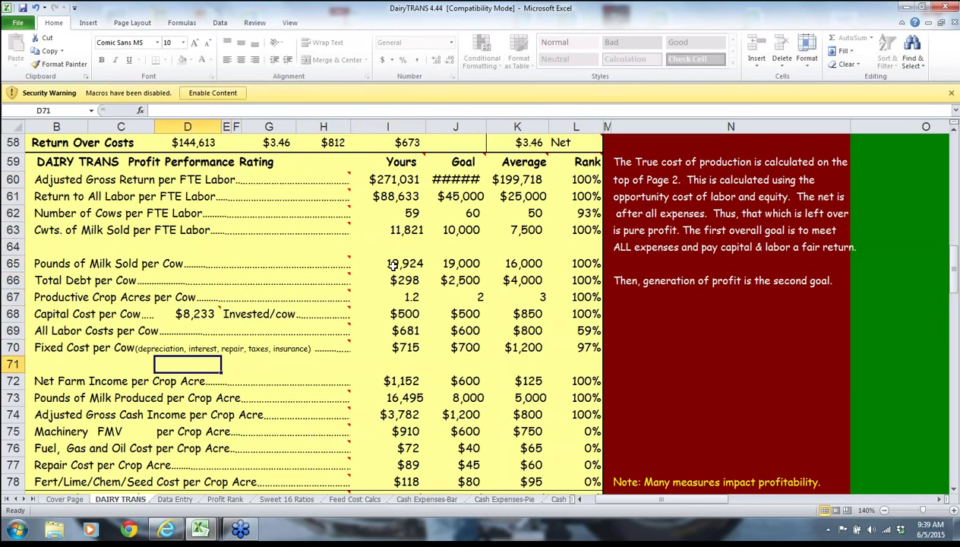
{"action": "key", "text": "Down"}
{"action": "key", "text": "Down"}
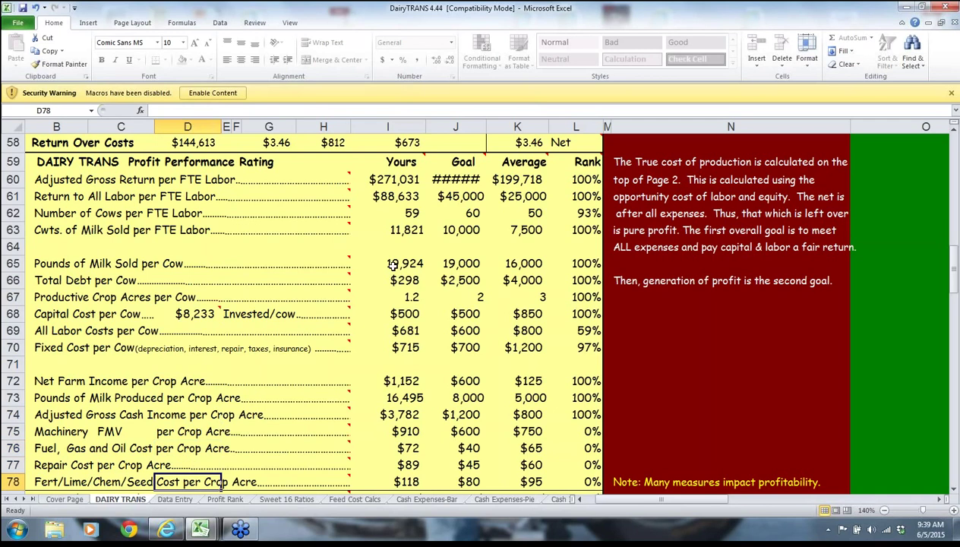
{"action": "scroll", "coordinate": [390, 265], "scroll_direction": "down", "scroll_amount": 1}
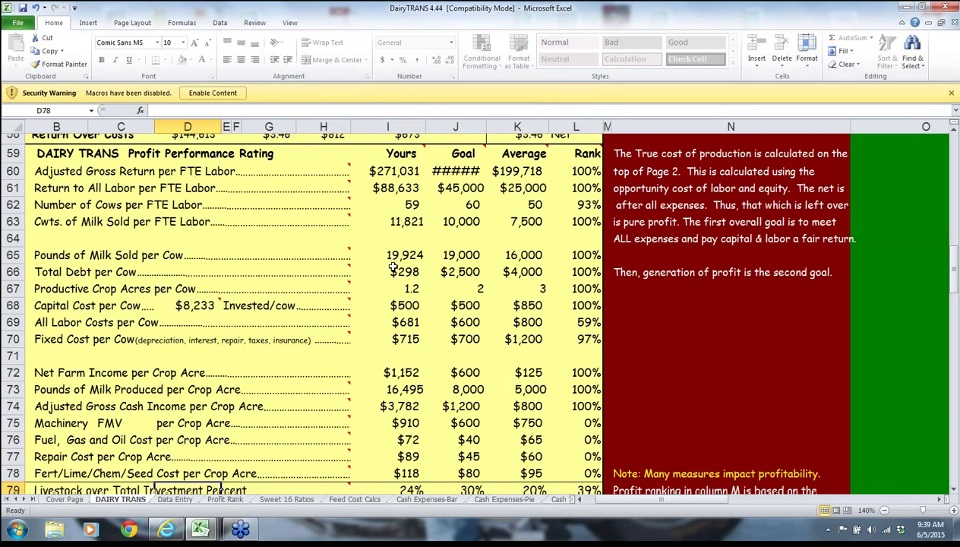
{"action": "key", "text": "Down"}
{"action": "key", "text": "Down"}
{"action": "key", "text": "Down"}
{"action": "key", "text": "Down"}
{"action": "key", "text": "Down"}
{"action": "key", "text": "Down"}
{"action": "key", "text": "Down"}
{"action": "key", "text": "Down"}
{"action": "key", "text": "Down"}
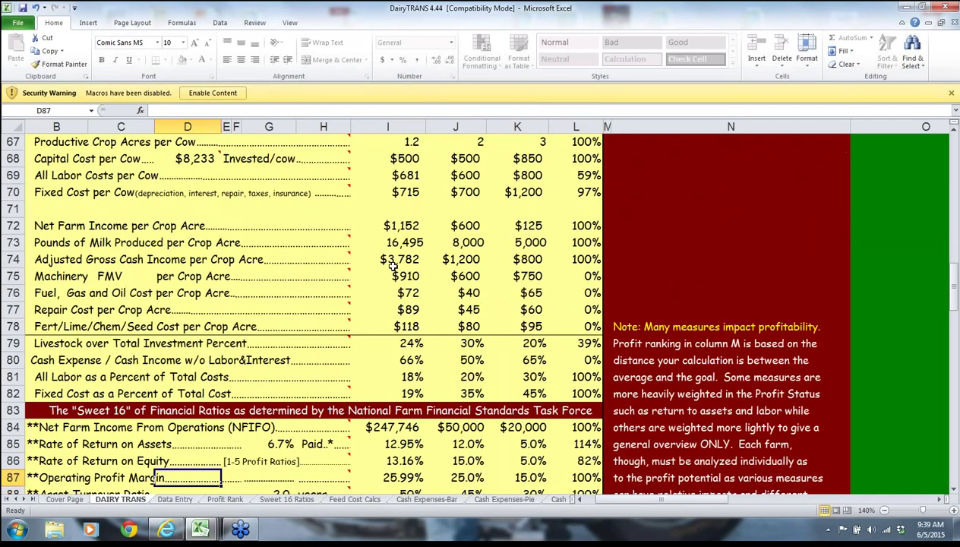
{"action": "key", "text": "Down"}
{"action": "key", "text": "Down"}
{"action": "key", "text": "Down"}
{"action": "key", "text": "Down"}
{"action": "key", "text": "Down"}
{"action": "key", "text": "Down"}
{"action": "key", "text": "Down"}
{"action": "key", "text": "Down"}
{"action": "key", "text": "Down"}
{"action": "key", "text": "Down"}
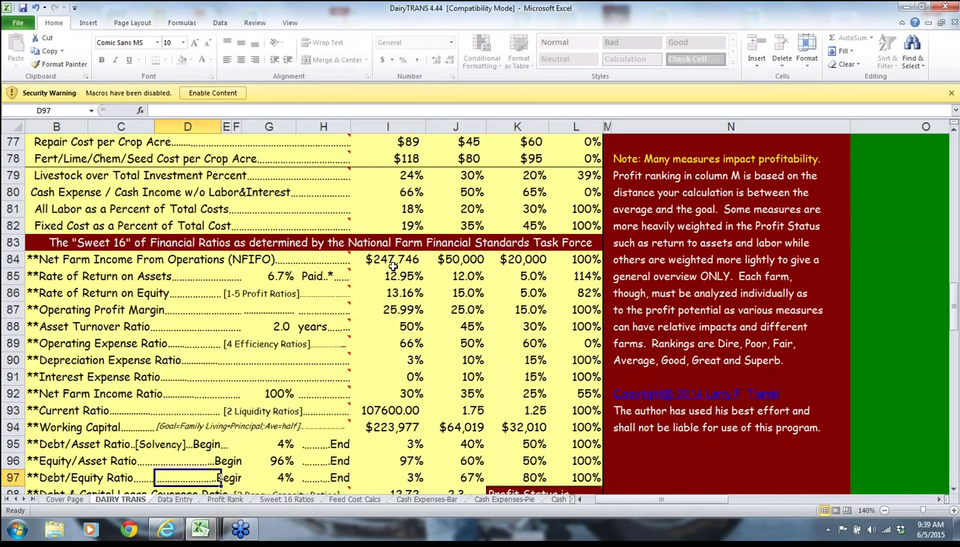
{"action": "scroll", "coordinate": [393, 265], "scroll_direction": "down", "scroll_amount": 2}
Examine the Rate of Return on Assets with its paid rate, the Rate of Return on Equity and the Operating Profit Margin formulas.
{"action": "left_click", "coordinate": [275, 159]}
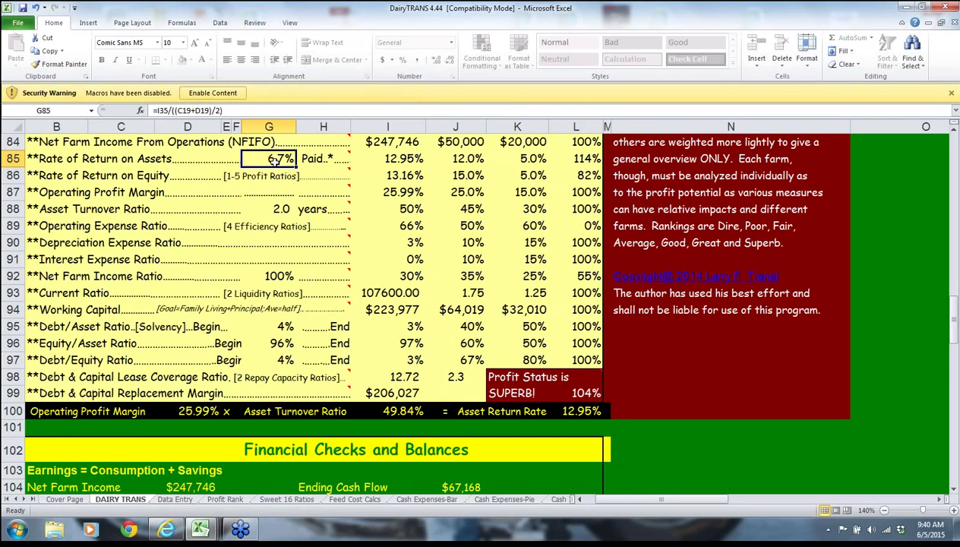
{"action": "key", "text": "Right"}
{"action": "key", "text": "Right"}
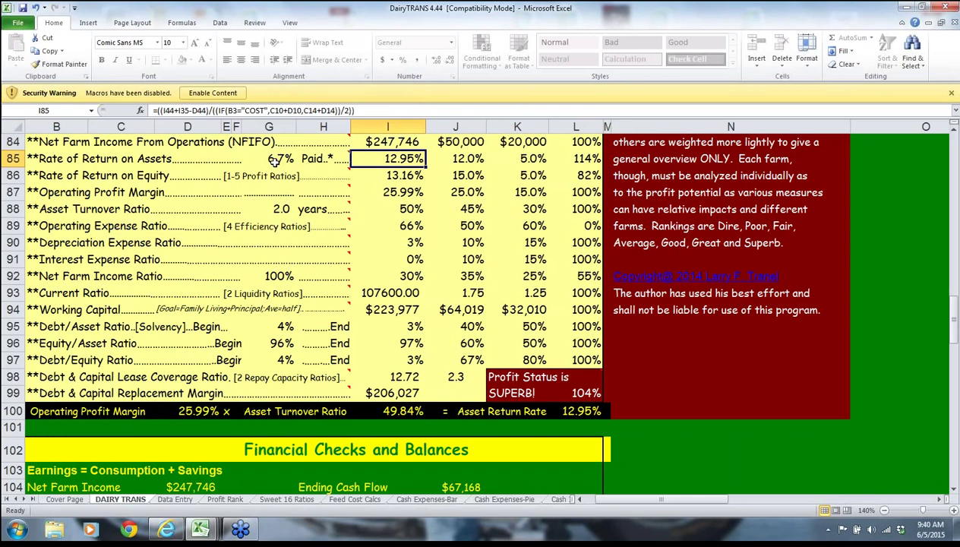
{"action": "key", "text": "Down"}
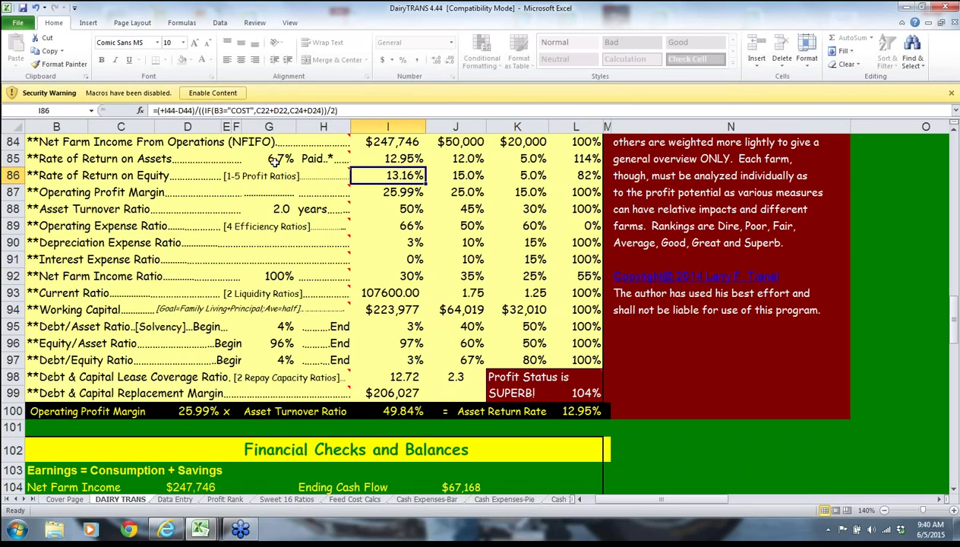
{"action": "key", "text": "Down"}
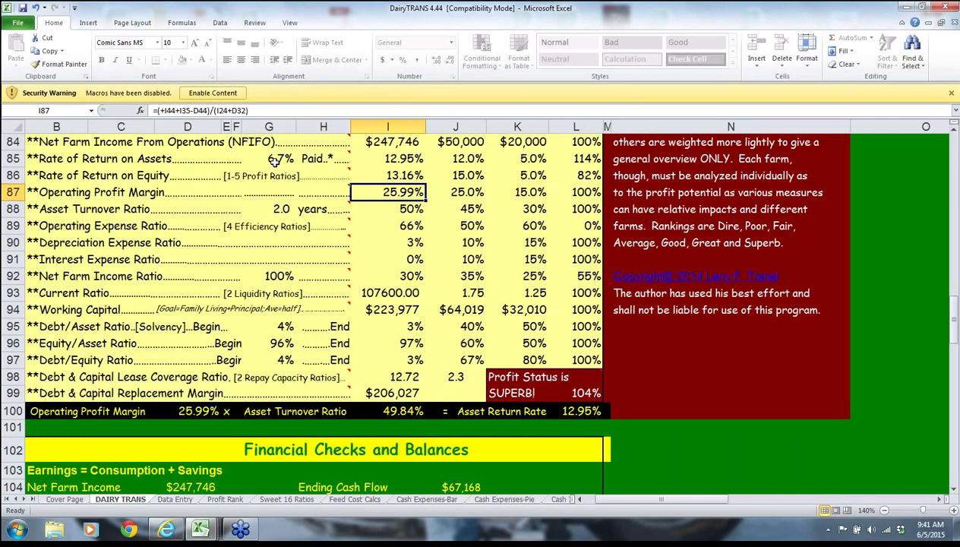
Examine the Asset Turnover Ratio, comparing the farm's formula with its equivalent in years and the goal.
{"action": "key", "text": "Down"}
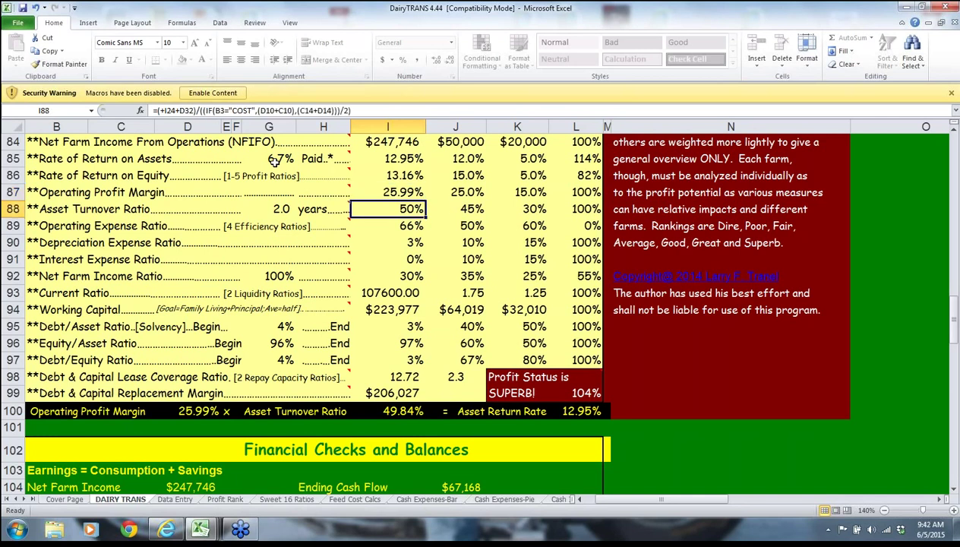
{"action": "key", "text": "Left"}
{"action": "key", "text": "Left"}
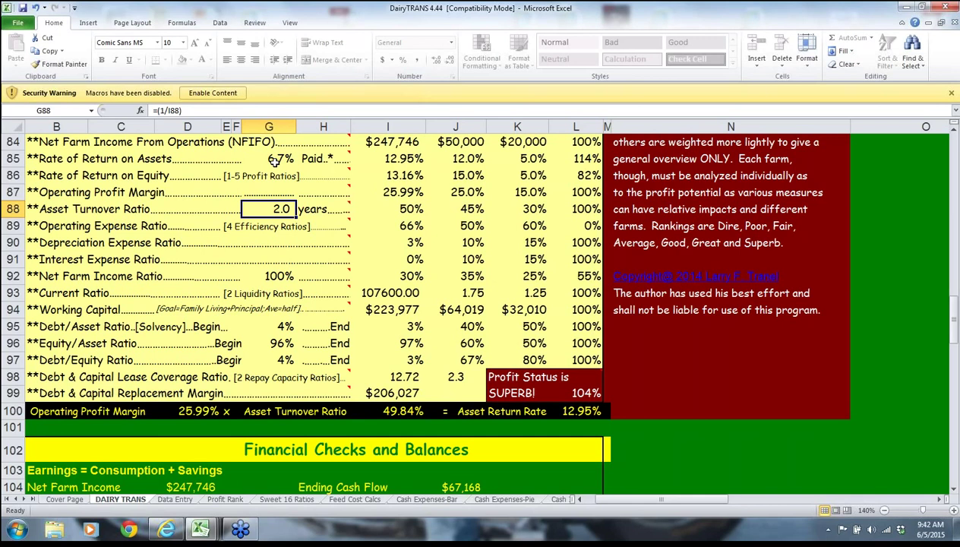
{"action": "key", "text": "Right"}
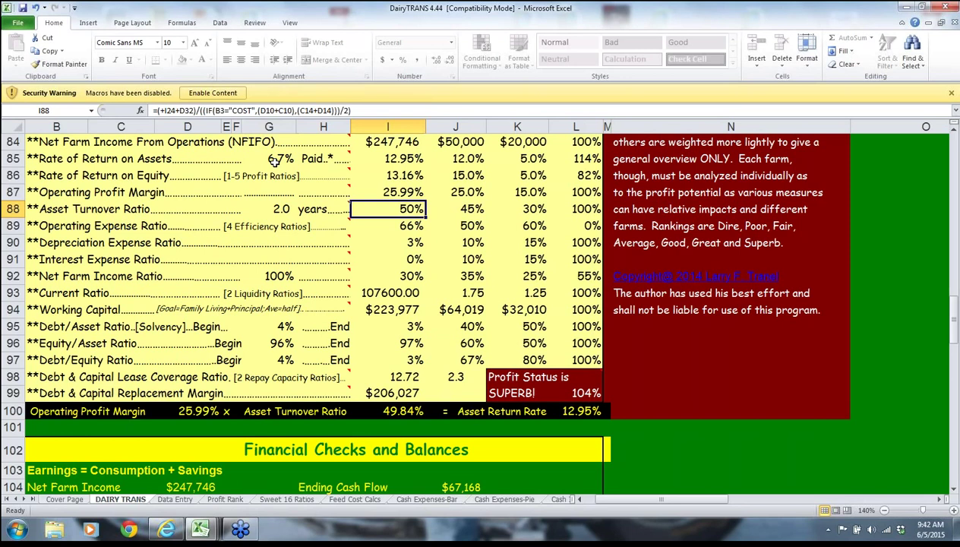
{"action": "key", "text": "Left"}
{"action": "key", "text": "Left"}
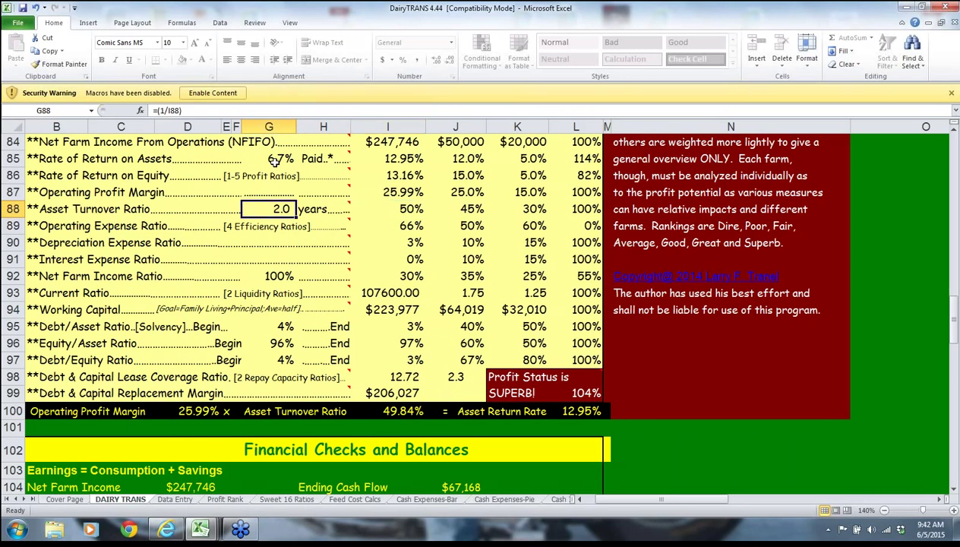
{"action": "key", "text": "Right"}
{"action": "key", "text": "Right"}
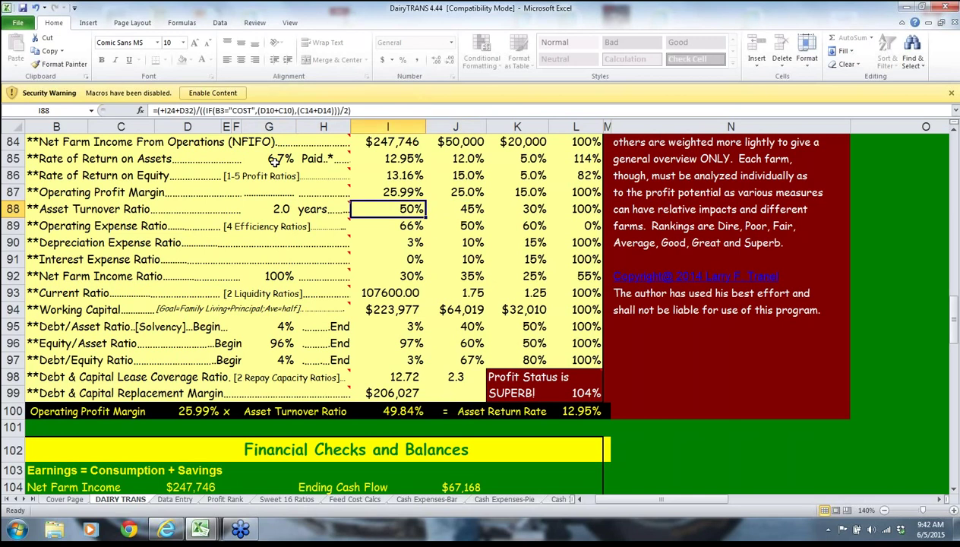
{"action": "key", "text": "Right"}
{"action": "key", "text": "Right"}
{"action": "key", "text": "Left"}
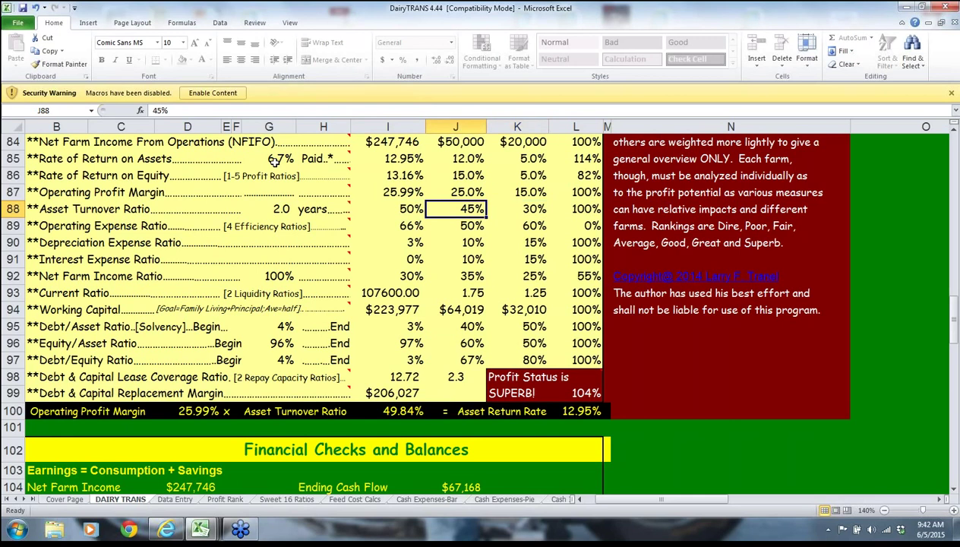
{"action": "key", "text": "Left"}
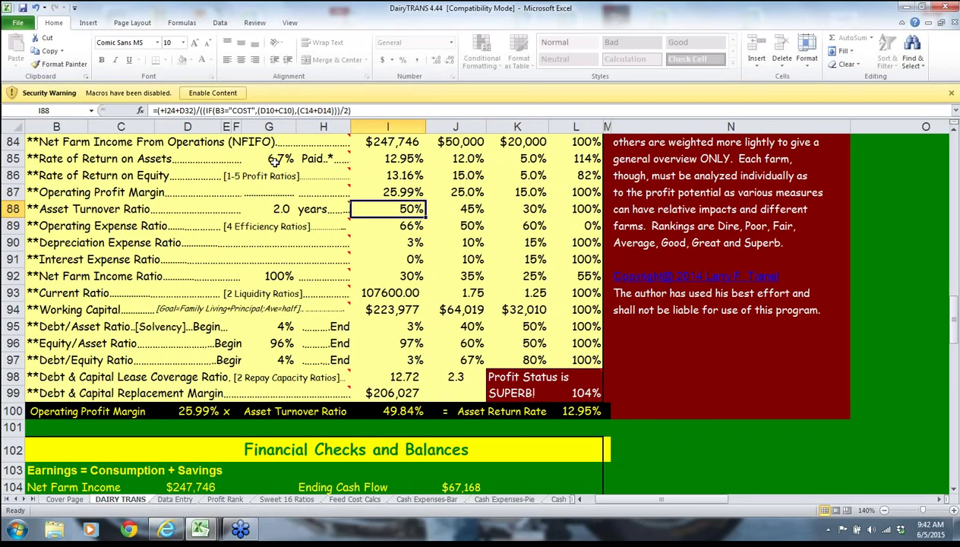
Compare Rate of Return on Assets with Operating Profit Margin and Asset Turnover Ratio, and go to the equation row linking all three.
{"action": "key", "text": "Up"}
{"action": "key", "text": "Up"}
{"action": "key", "text": "Up"}
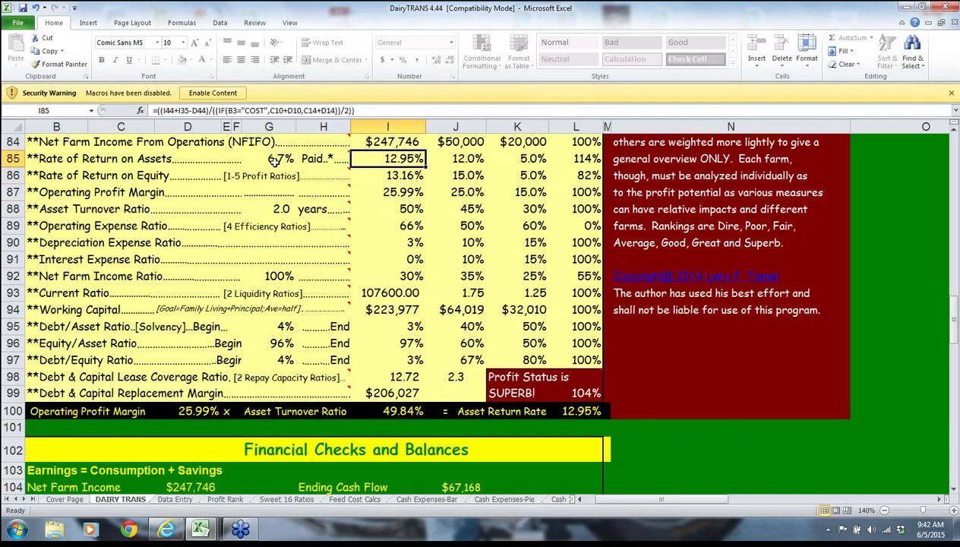
{"action": "key", "text": "Down"}
{"action": "key", "text": "Down"}
{"action": "key", "text": "Down"}
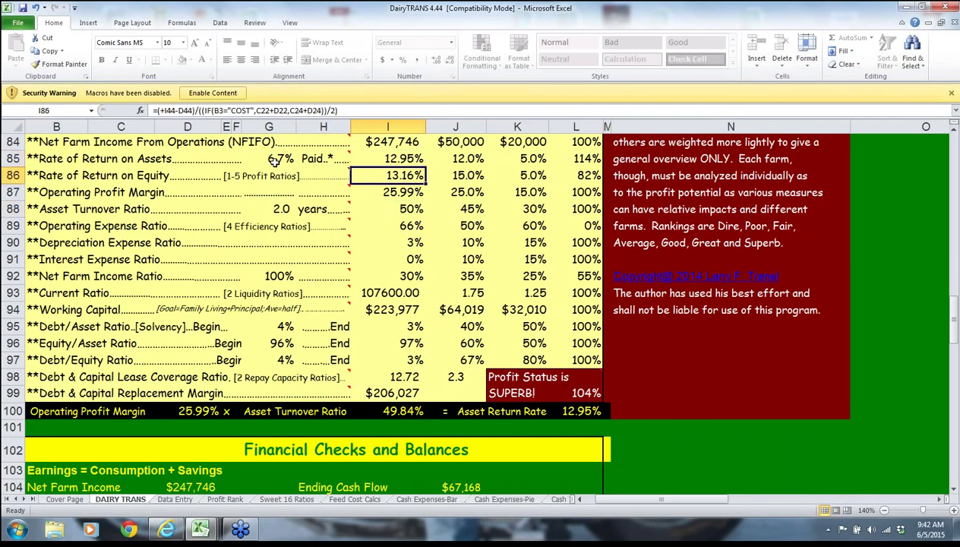
{"action": "key", "text": "Up"}
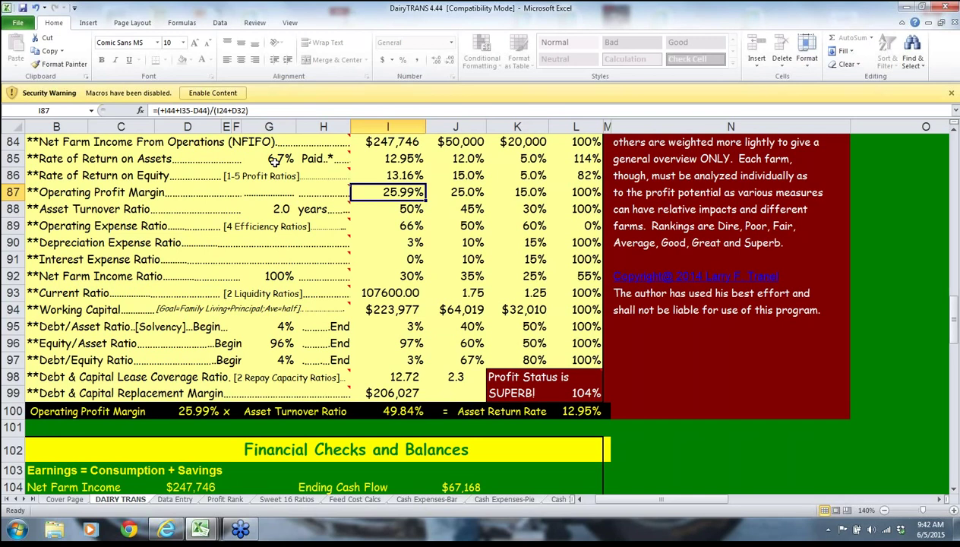
{"action": "key", "text": "Down"}
{"action": "key", "text": "Up"}
{"action": "key", "text": "Down"}
{"action": "key", "text": "Up"}
{"action": "key", "text": "Up"}
{"action": "key", "text": "Up"}
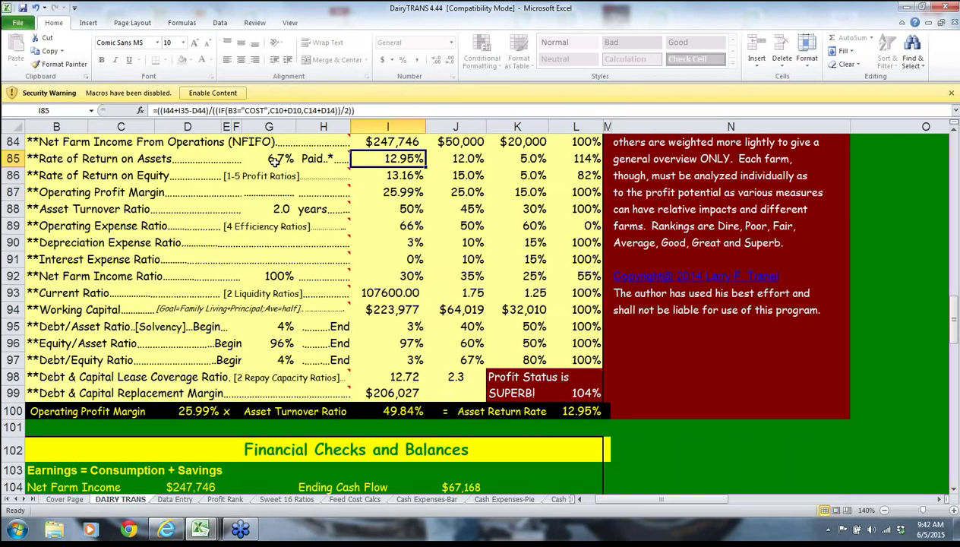
{"action": "left_click", "coordinate": [51, 411]}
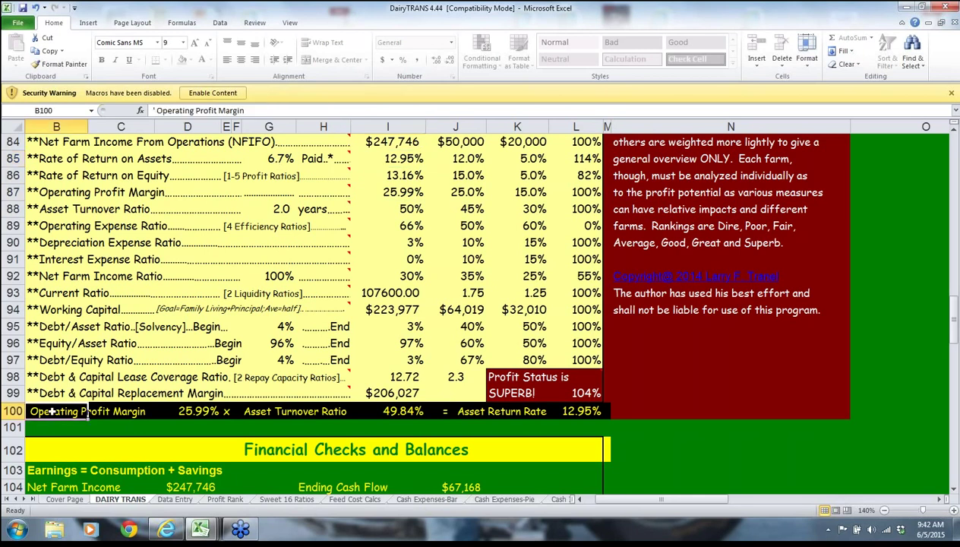
Examine how Operating Profit Margin times Asset Turnover Ratio gives the Asset Return Rate, and go to the Profit Status percentage.
{"action": "key", "text": "Right"}
{"action": "key", "text": "Right"}
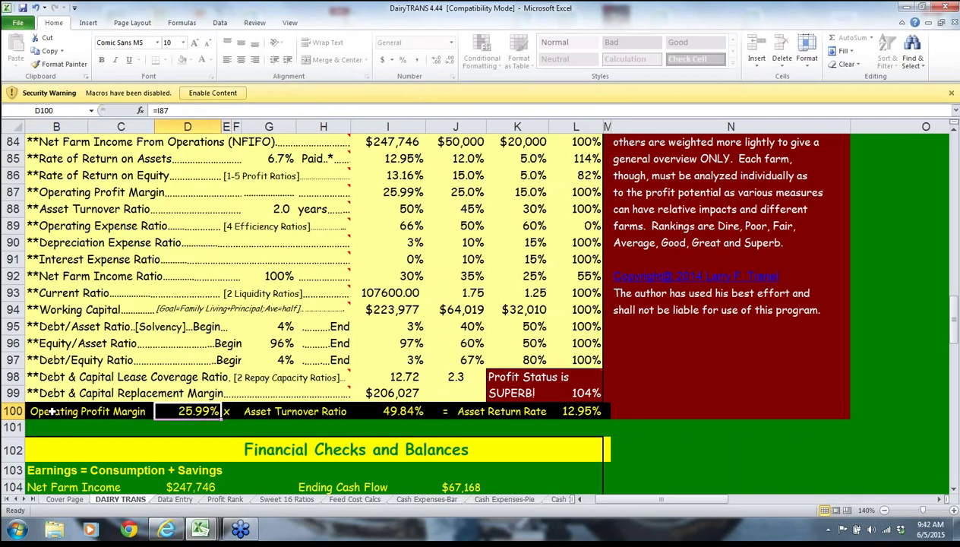
{"action": "key", "text": "Right"}
{"action": "key", "text": "Right"}
{"action": "key", "text": "Right"}
{"action": "key", "text": "Right"}
{"action": "key", "text": "Right"}
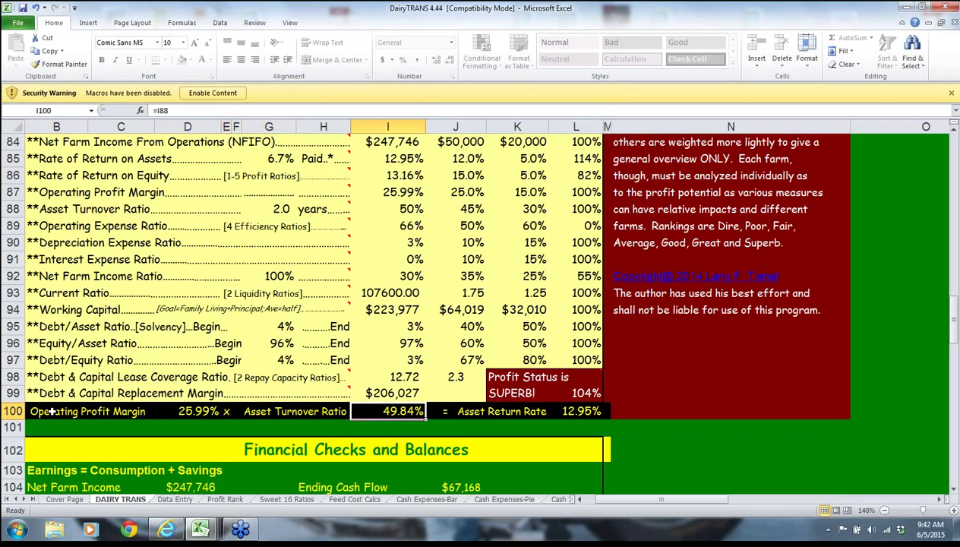
{"action": "key", "text": "Right"}
{"action": "key", "text": "Right"}
{"action": "key", "text": "Right"}
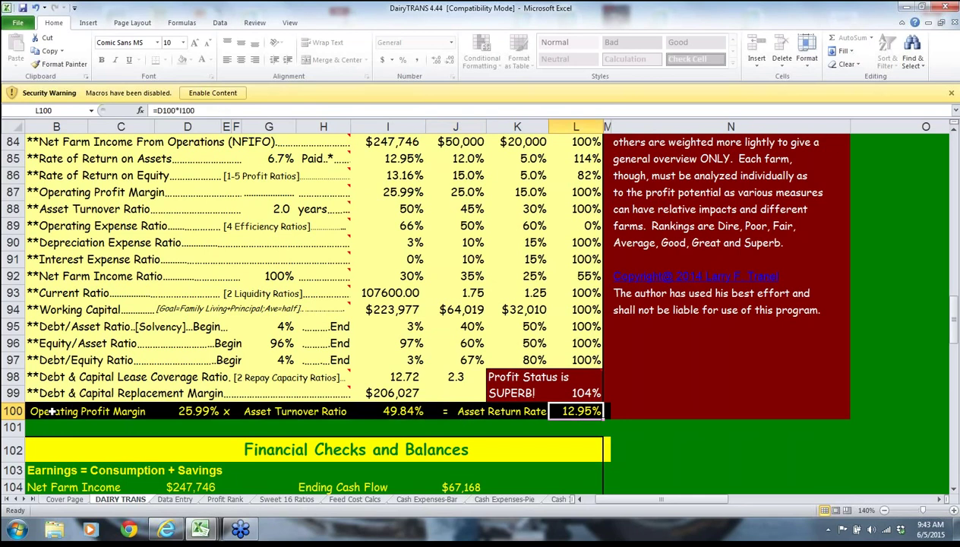
{"action": "key", "text": "Up"}
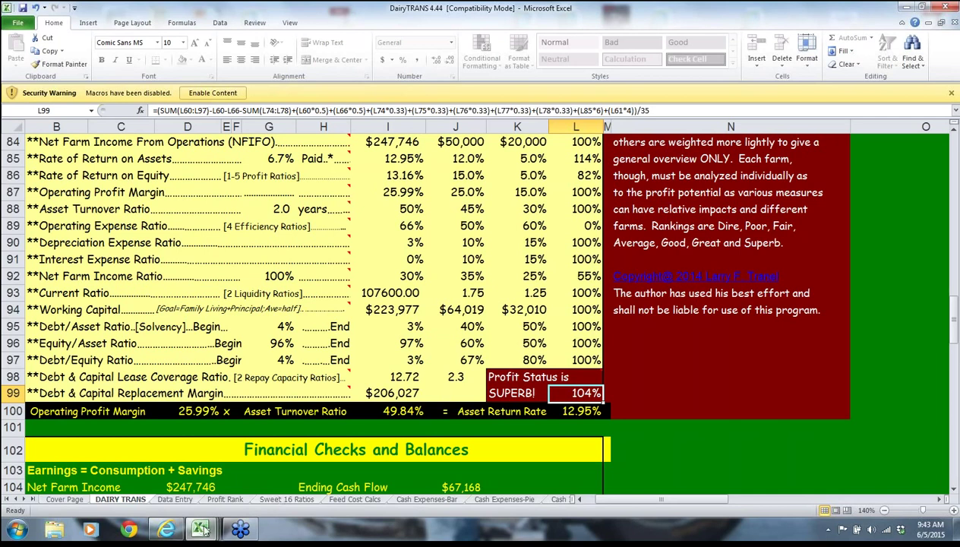
{"action": "mouse_move", "coordinate": [202, 534]}
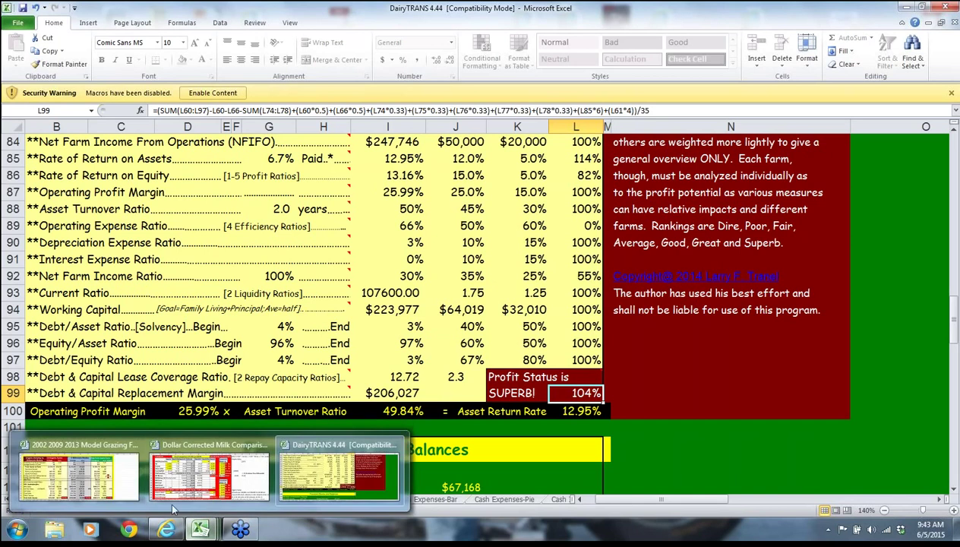
{"action": "mouse_move", "coordinate": [212, 477]}
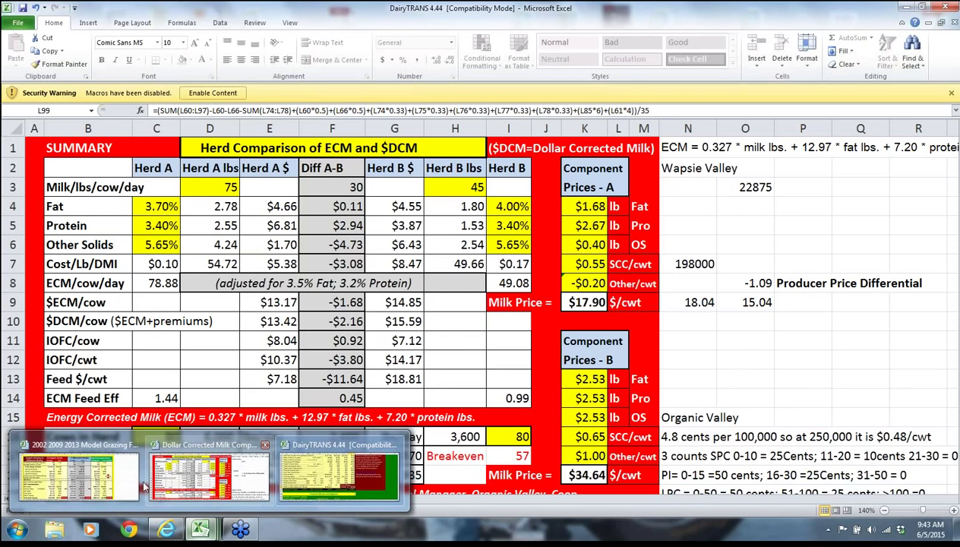
{"action": "mouse_move", "coordinate": [110, 486]}
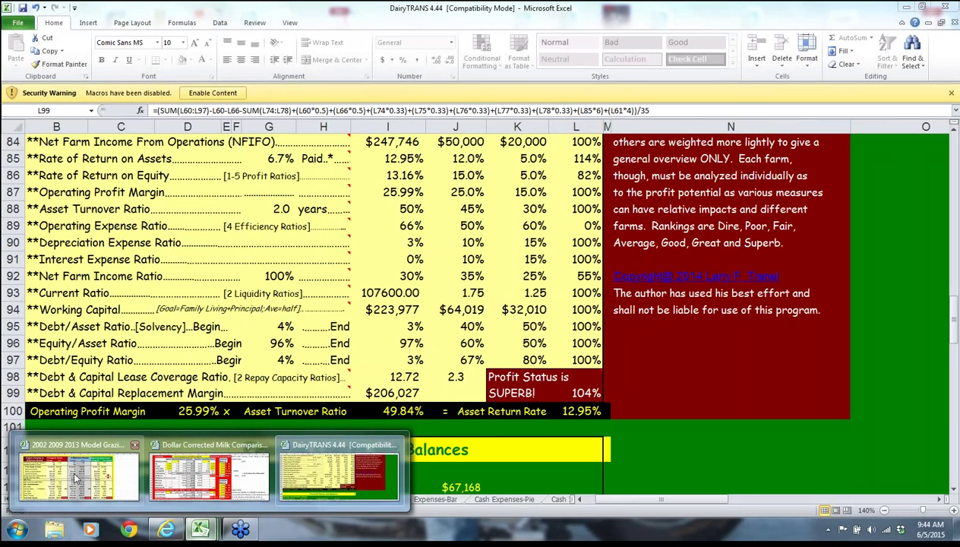
{"action": "mouse_move", "coordinate": [76, 477]}
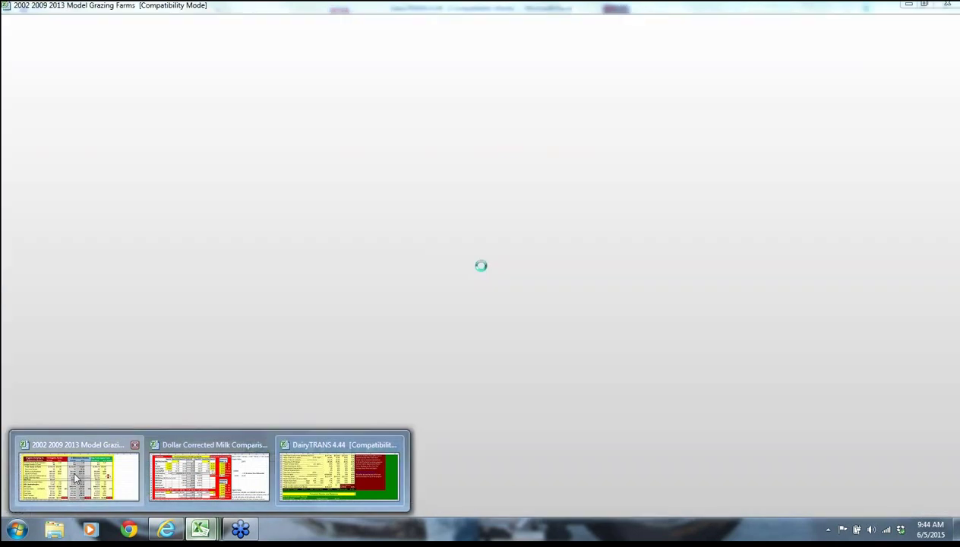
{"action": "left_click", "coordinate": [75, 473]}
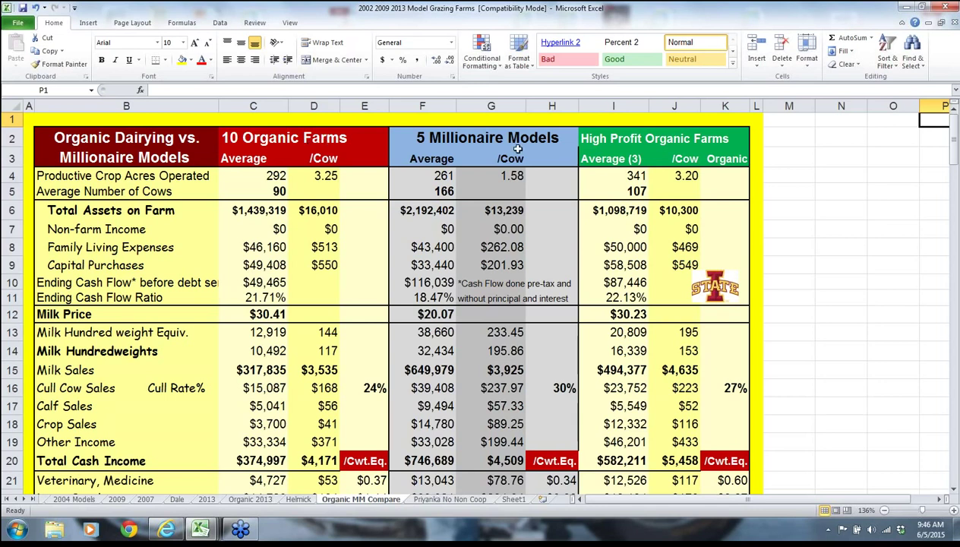
Compare the column groups for the 5 Millionaire Models and the 10 Organic Farms on the Organic MM Compare sheet.
{"action": "left_click", "coordinate": [492, 138]}
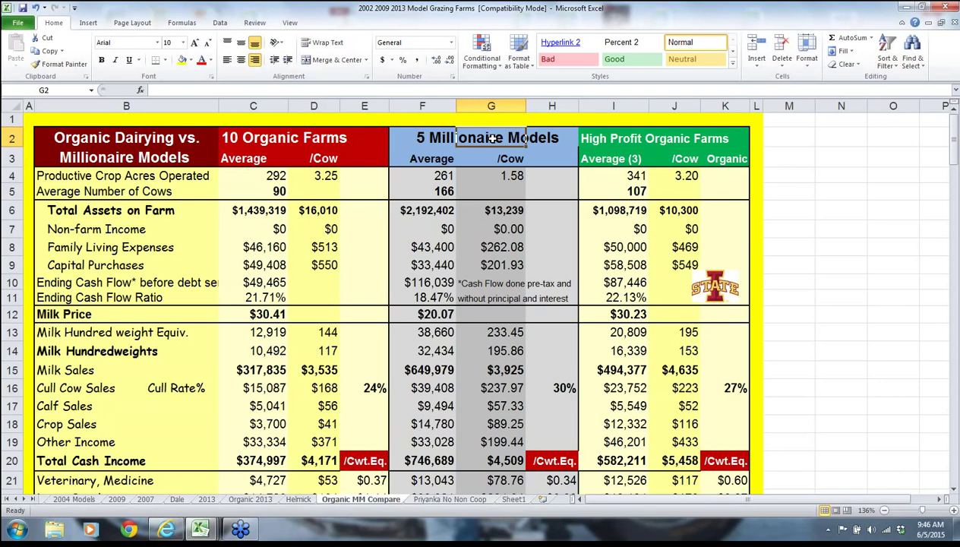
{"action": "left_click", "coordinate": [411, 138]}
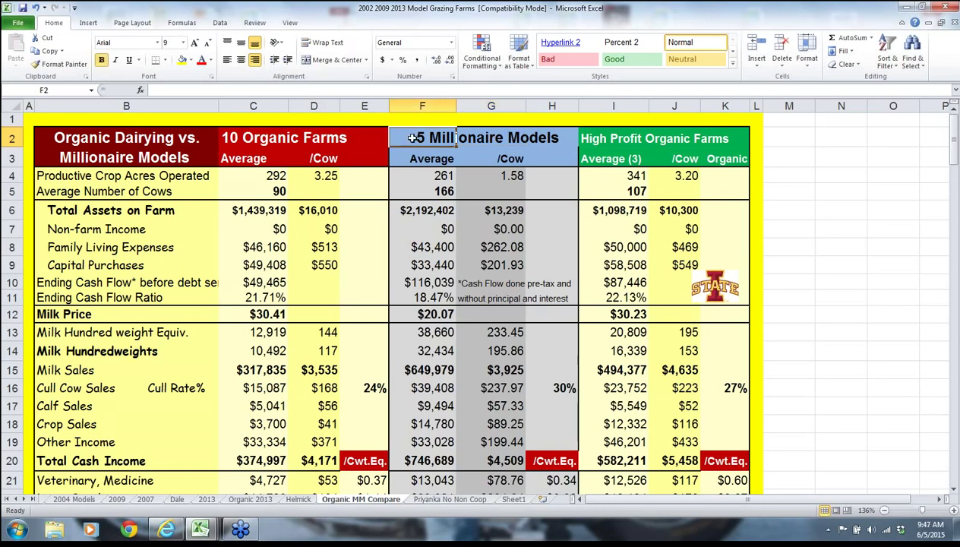
{"action": "key", "text": "Left"}
{"action": "key", "text": "Left"}
{"action": "key", "text": "Left"}
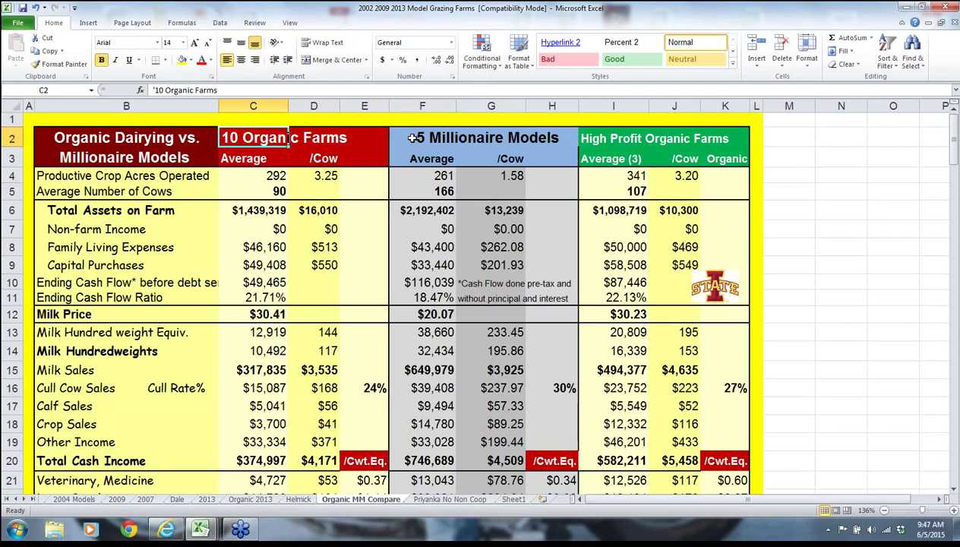
{"action": "key", "text": "Right"}
{"action": "key", "text": "Right"}
{"action": "key", "text": "Right"}
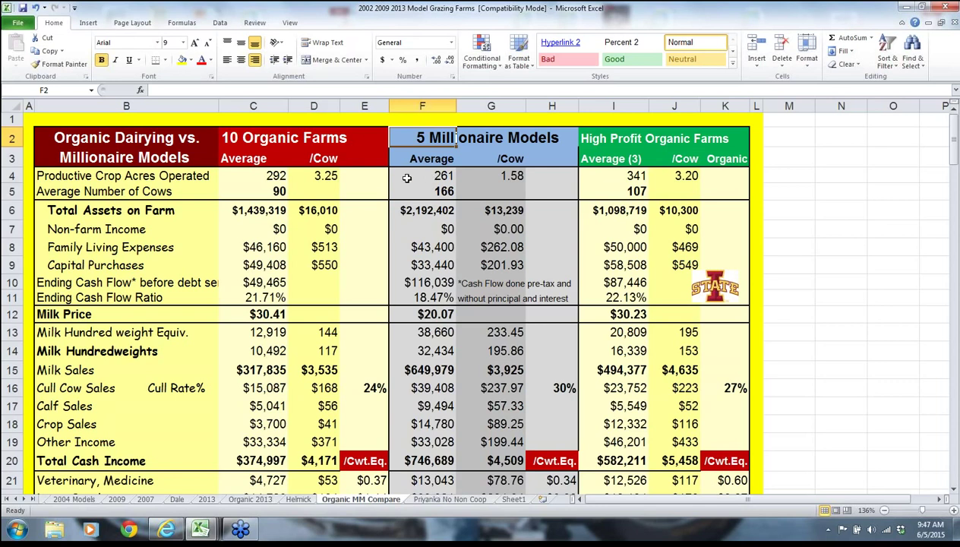
Compare the average Total Assets on Farm of the 5 Millionaire Models with that of the 10 Organic Farms.
{"action": "key", "text": "Down"}
{"action": "key", "text": "Down"}
{"action": "key", "text": "Down"}
{"action": "key", "text": "Down"}
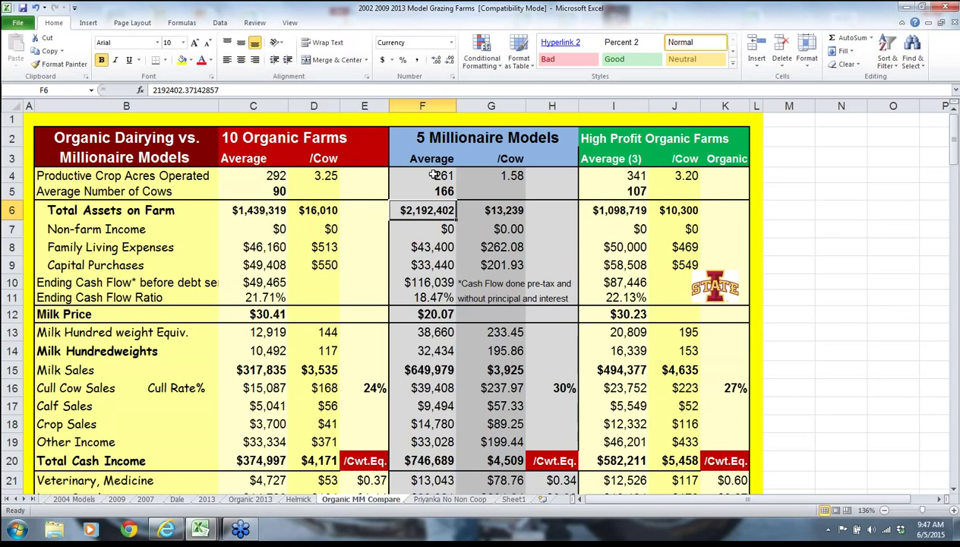
{"action": "key", "text": "Down"}
{"action": "key", "text": "Down"}
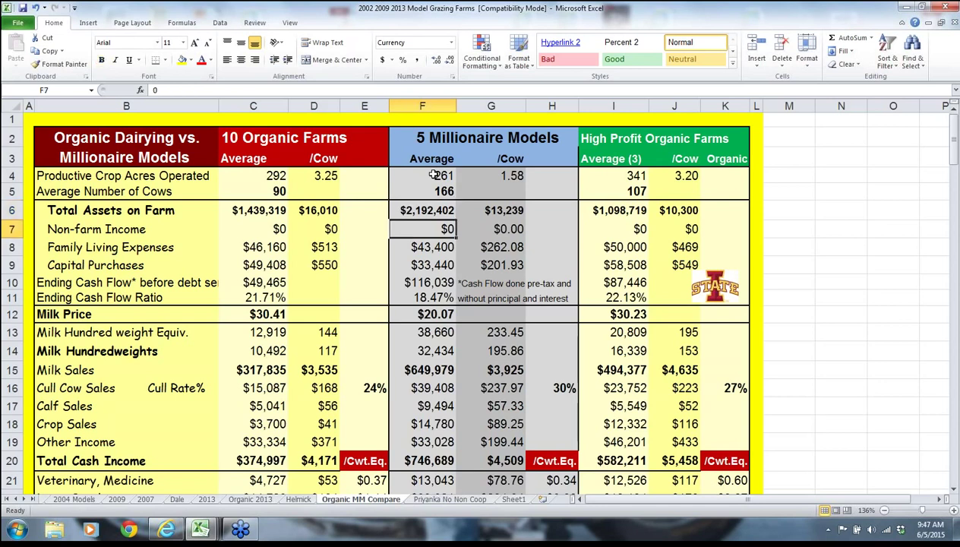
{"action": "key", "text": "Up"}
{"action": "key", "text": "Up"}
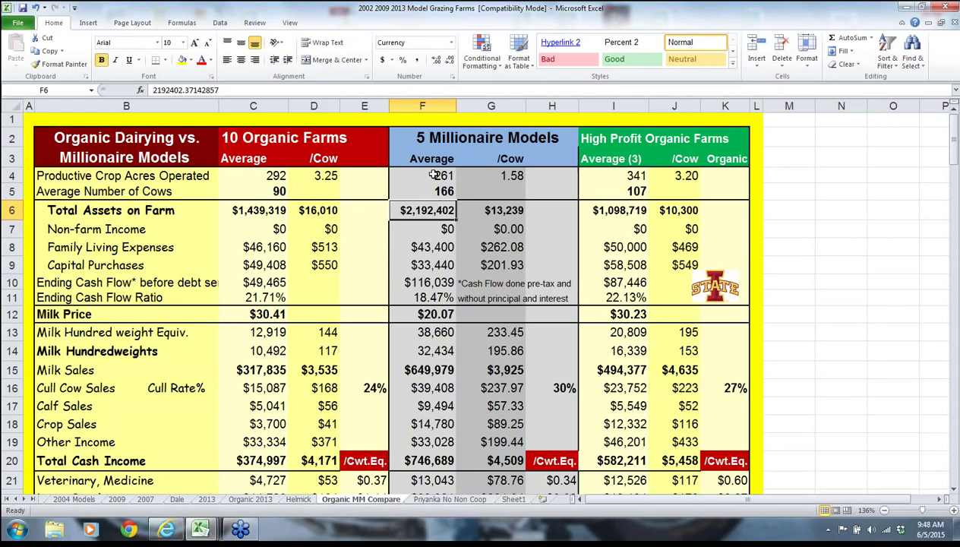
{"action": "key", "text": "Left"}
{"action": "key", "text": "Left"}
{"action": "key", "text": "Left"}
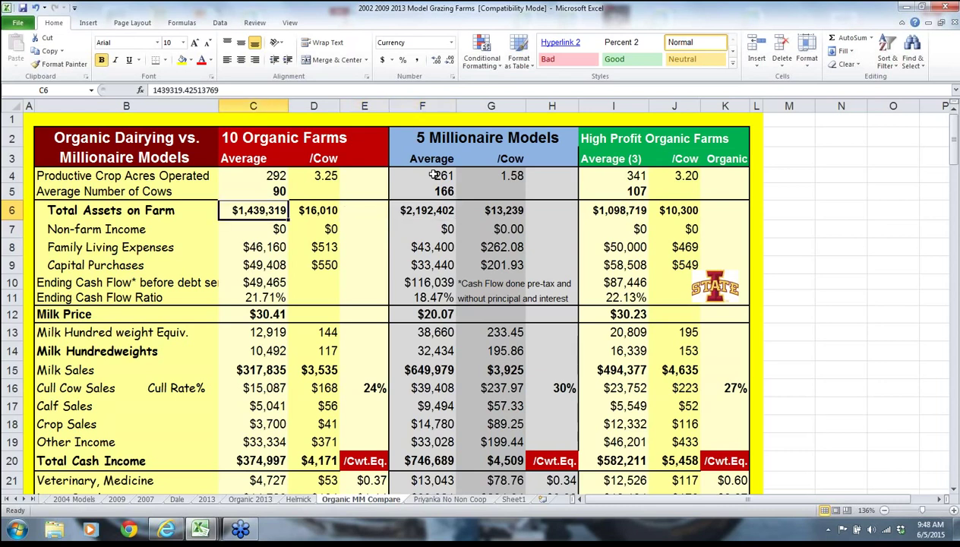
Compare the average Milk Price of the 10 Organic Farms with that of the 5 Millionaire Models.
{"action": "key", "text": "Down"}
{"action": "key", "text": "Down"}
{"action": "key", "text": "Down"}
{"action": "key", "text": "Down"}
{"action": "key", "text": "Down"}
{"action": "key", "text": "Down"}
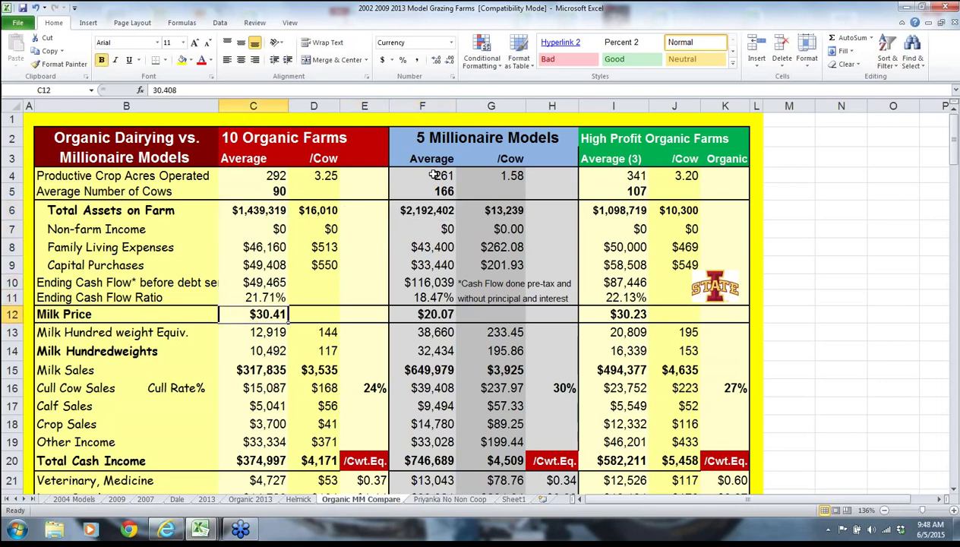
{"action": "key", "text": "Right"}
{"action": "key", "text": "Right"}
{"action": "key", "text": "Right"}
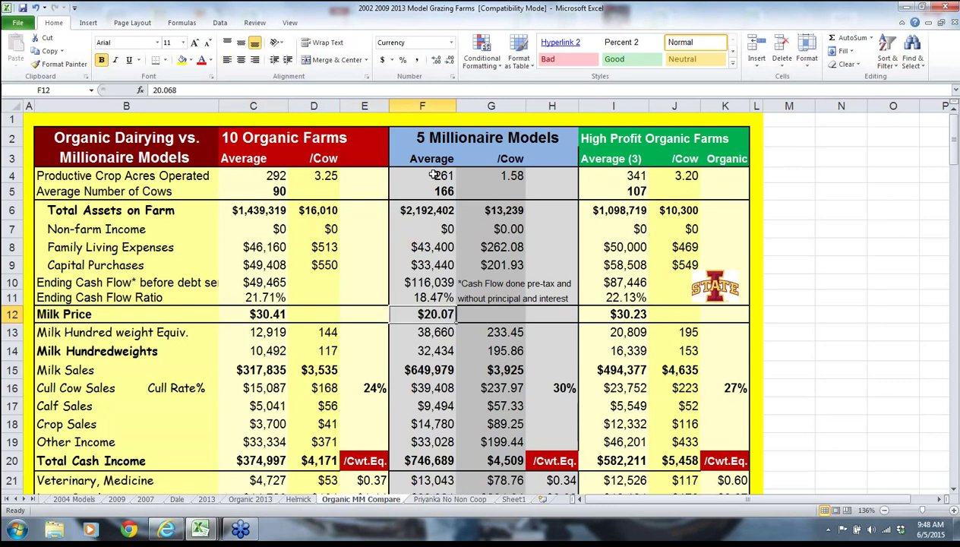
Review the Millionaire Models' average milk production and income rows, from Milk Hundred weight Equiv. through Total Cash Income.
{"action": "key", "text": "Down"}
{"action": "key", "text": "Down"}
{"action": "key", "text": "Down"}
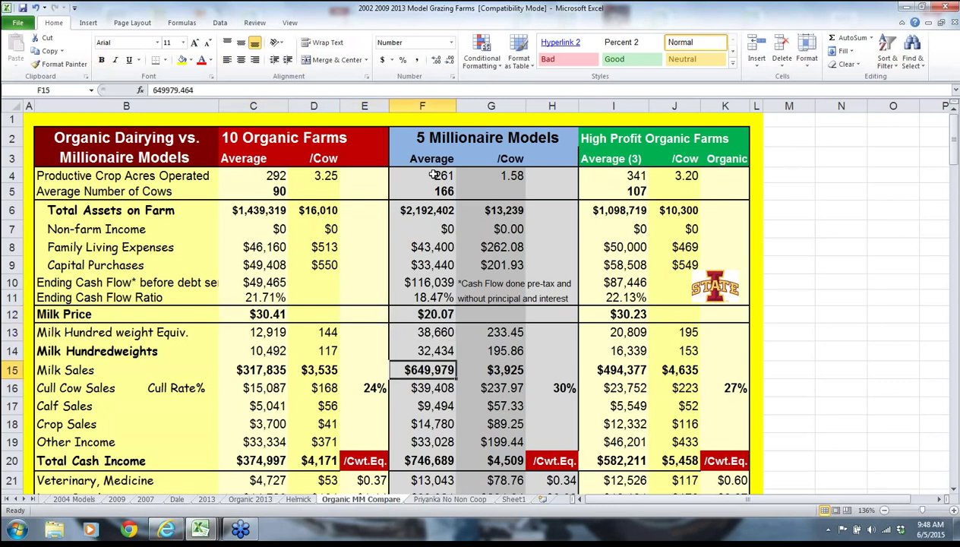
{"action": "key", "text": "Down"}
{"action": "key", "text": "Down"}
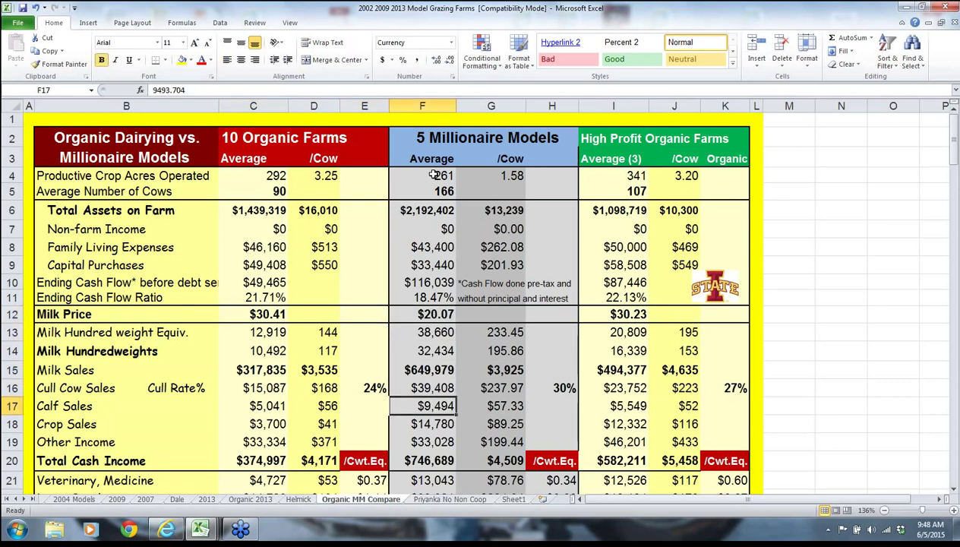
{"action": "key", "text": "Down"}
{"action": "key", "text": "Down"}
{"action": "key", "text": "Down"}
{"action": "key", "text": "Down"}
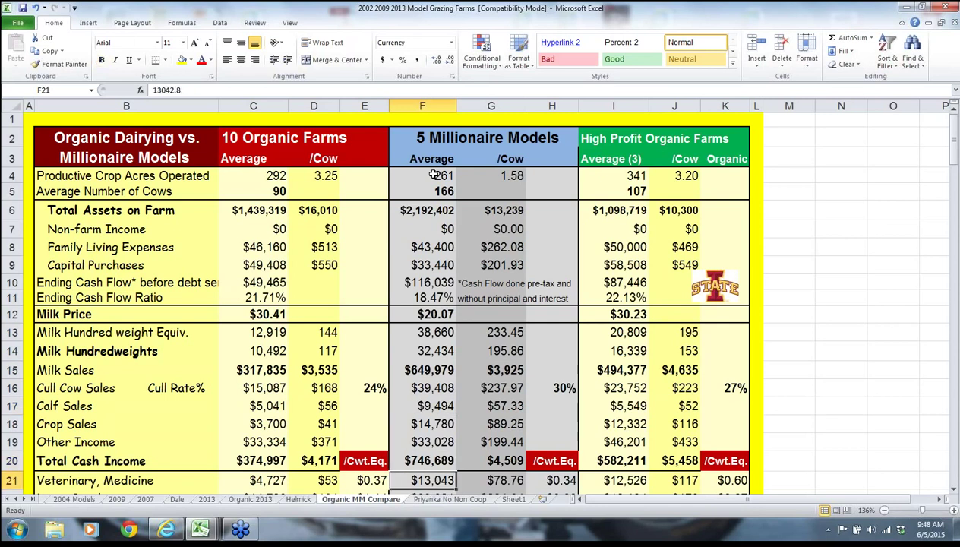
Look through the Millionaire Models' average cash expense rows down to Total Cash Expense.
{"action": "key", "text": "Down"}
{"action": "key", "text": "Down"}
{"action": "key", "text": "Down"}
{"action": "key", "text": "Down"}
{"action": "key", "text": "Down"}
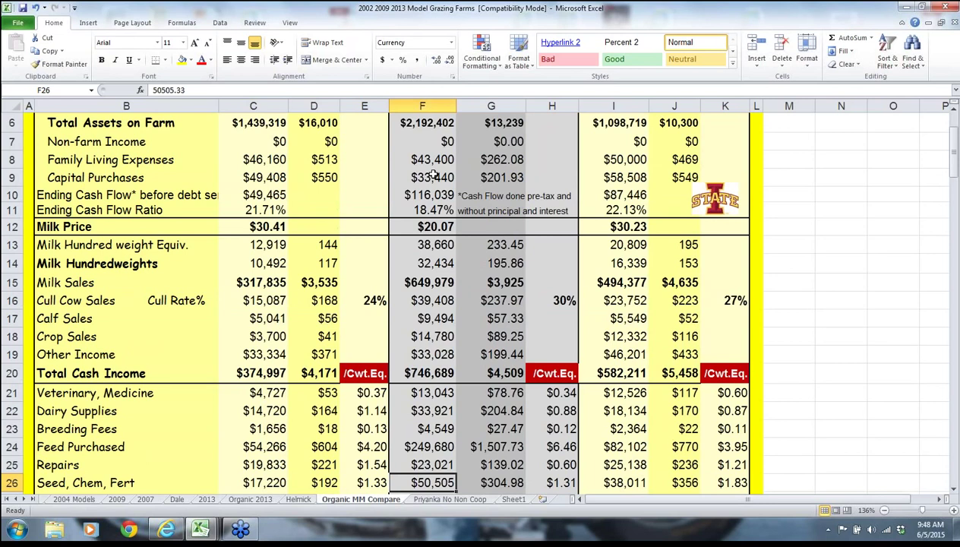
{"action": "key", "text": "Down"}
{"action": "key", "text": "Down"}
{"action": "key", "text": "Down"}
{"action": "key", "text": "Down"}
{"action": "key", "text": "Down"}
{"action": "key", "text": "Down"}
{"action": "key", "text": "Down"}
{"action": "key", "text": "Down"}
{"action": "key", "text": "Down"}
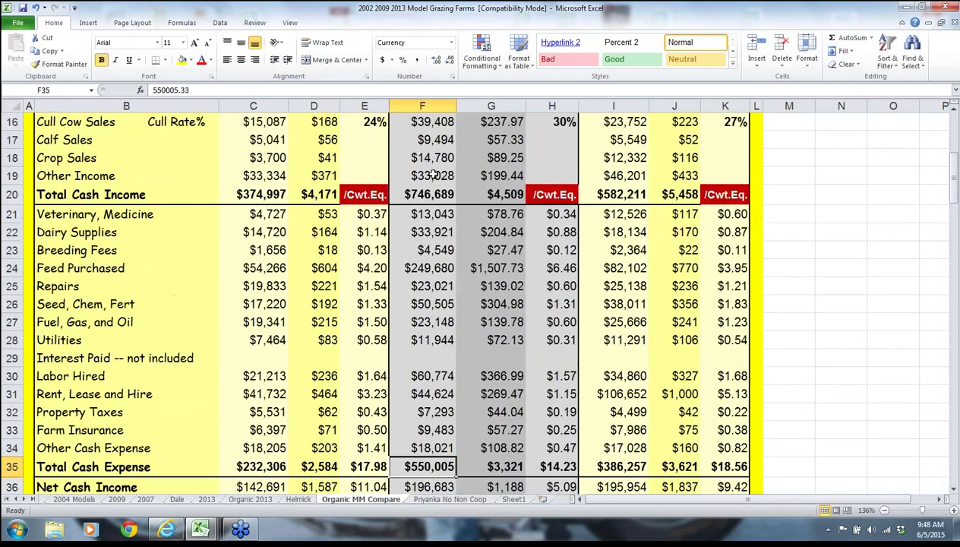
Trace the Millionaire Models' average from Net Cash Income through Inventory Change, Net Farm Income and Equity to Return to Labor.
{"action": "key", "text": "Down"}
{"action": "key", "text": "Down"}
{"action": "key", "text": "Down"}
{"action": "key", "text": "Down"}
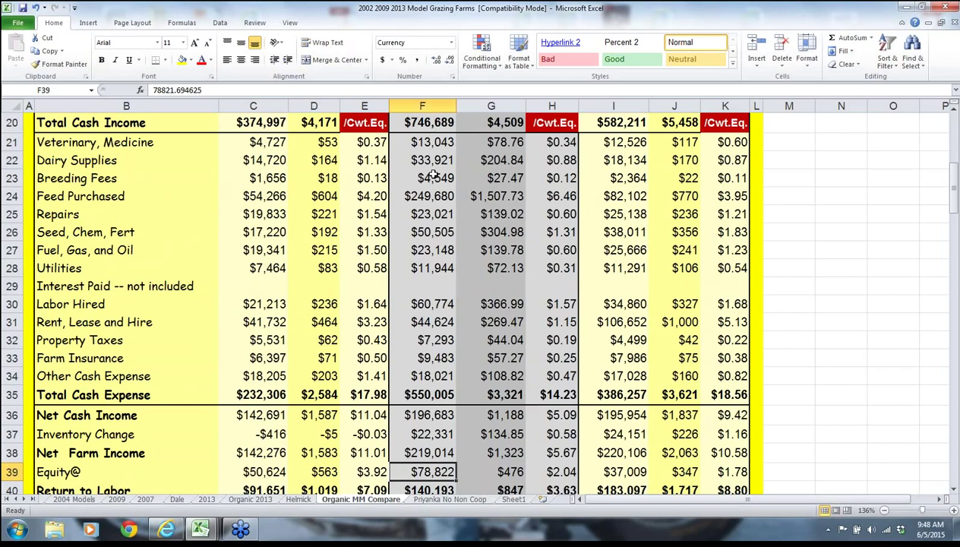
{"action": "key", "text": "Down"}
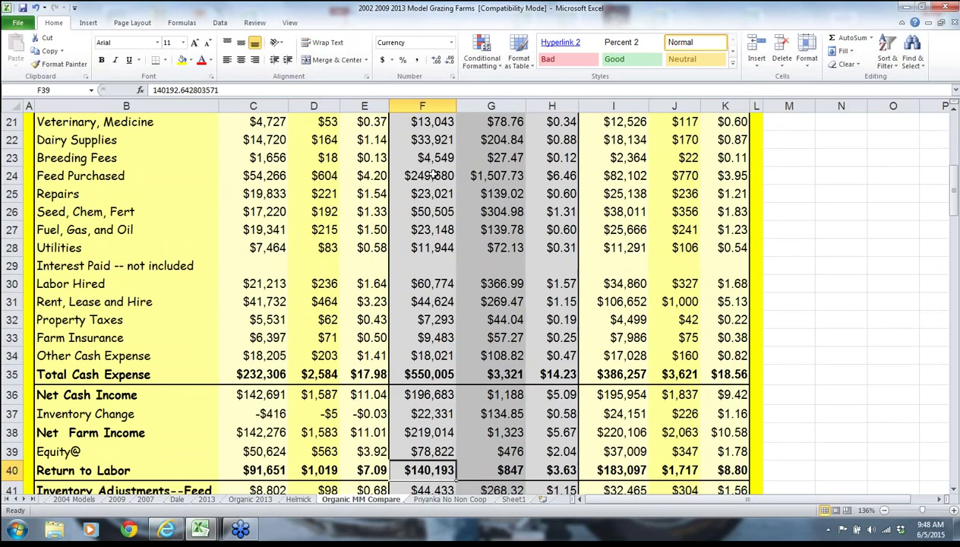
{"action": "scroll", "coordinate": [430, 175], "scroll_direction": "down", "scroll_amount": 1}
{"action": "key", "text": "Up"}
{"action": "key", "text": "Up"}
{"action": "key", "text": "Up"}
{"action": "key", "text": "Up"}
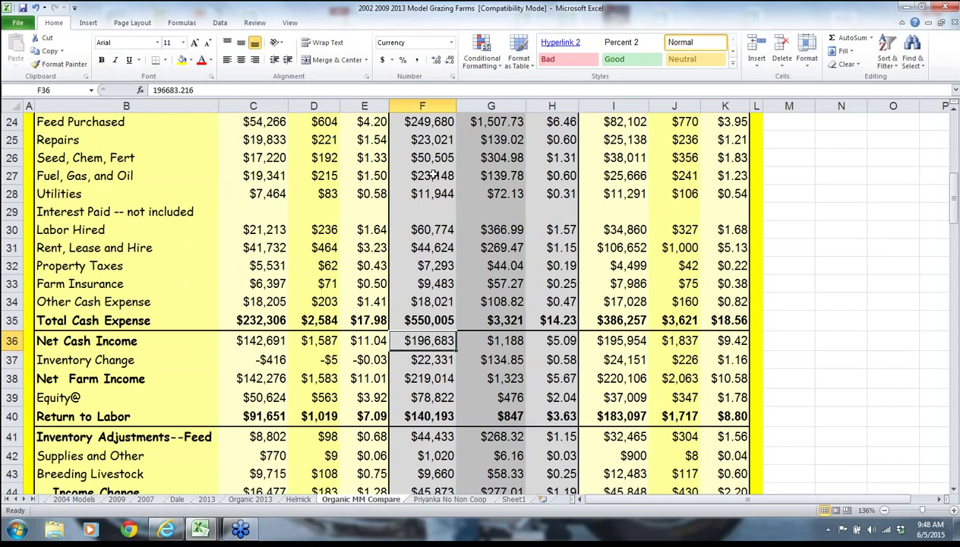
{"action": "key", "text": "Down"}
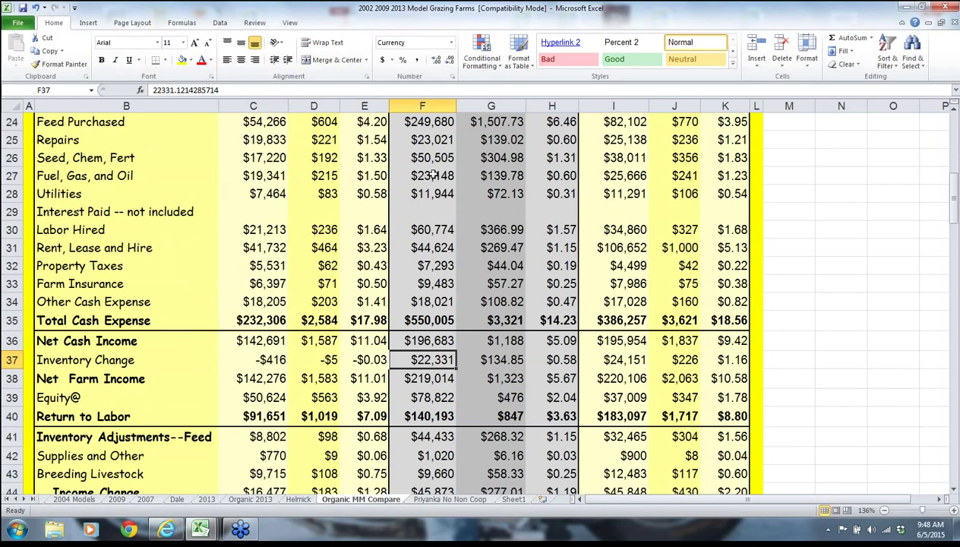
{"action": "key", "text": "Down"}
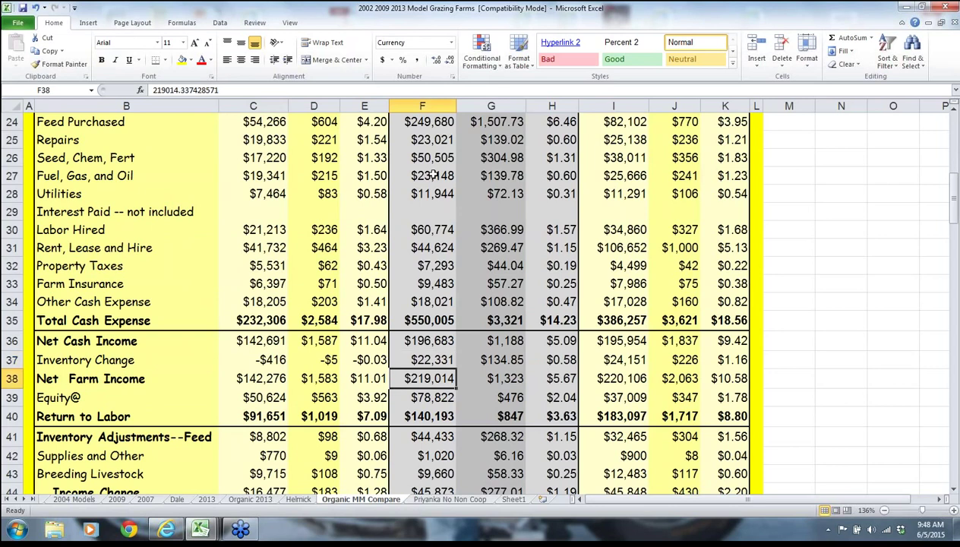
{"action": "key", "text": "Down"}
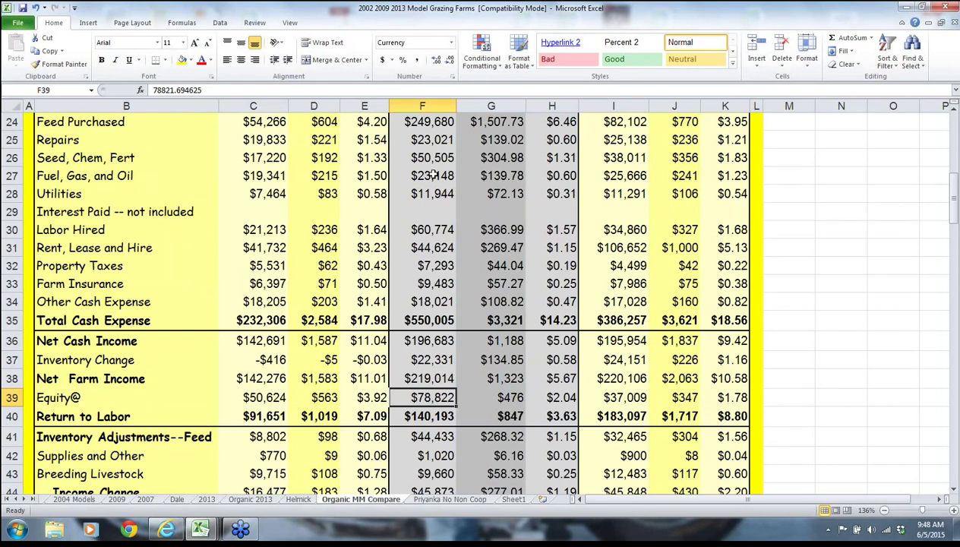
{"action": "key", "text": "Down"}
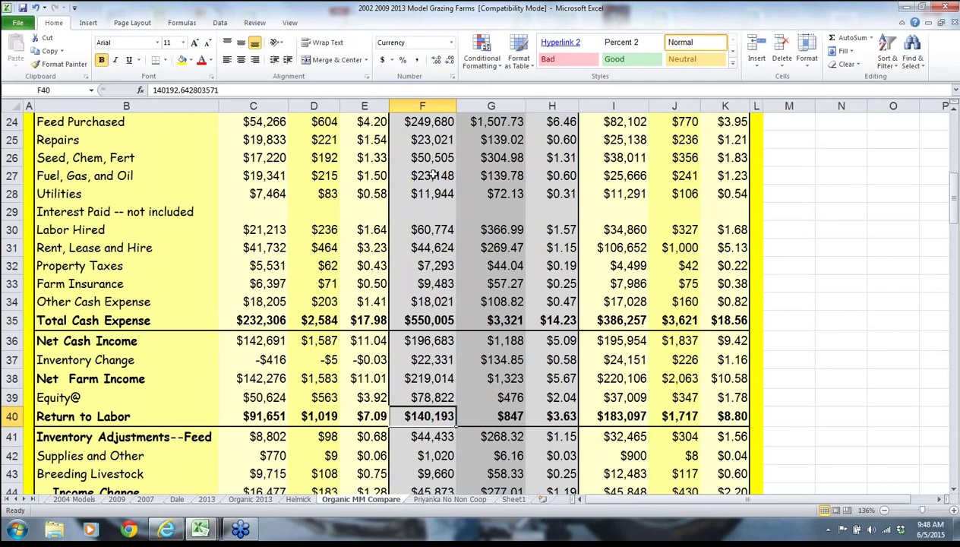
Review the Millionaire Models' average inventory adjustments, from Feed and Income Change down to Other Adjustments.
{"action": "key", "text": "Down"}
{"action": "key", "text": "Down"}
{"action": "key", "text": "Down"}
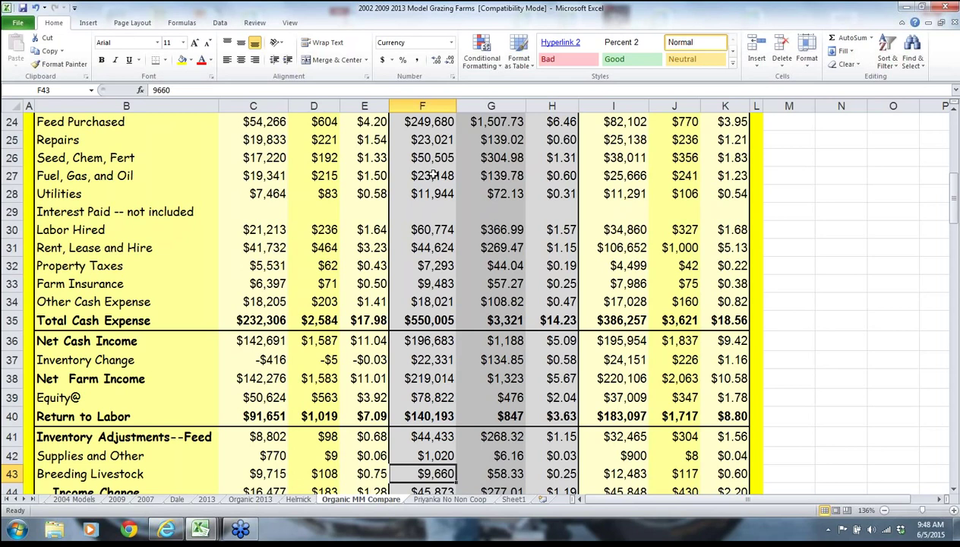
{"action": "key", "text": "Down"}
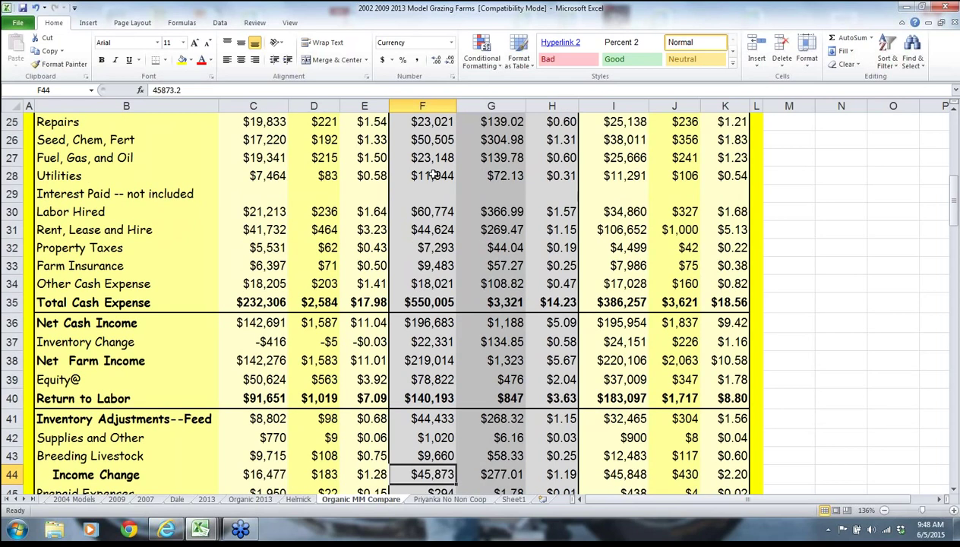
{"action": "key", "text": "Down"}
{"action": "key", "text": "Down"}
{"action": "key", "text": "Down"}
{"action": "key", "text": "Down"}
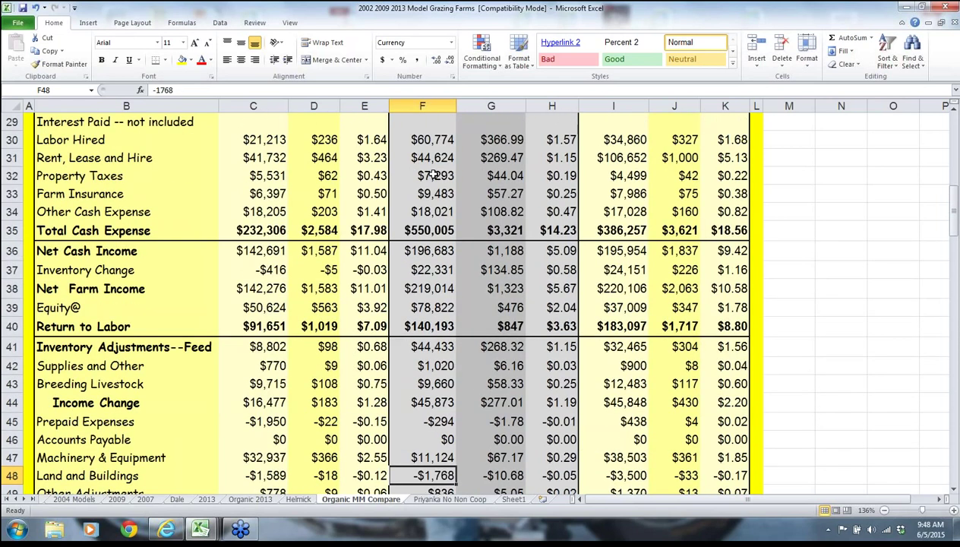
{"action": "key", "text": "Down"}
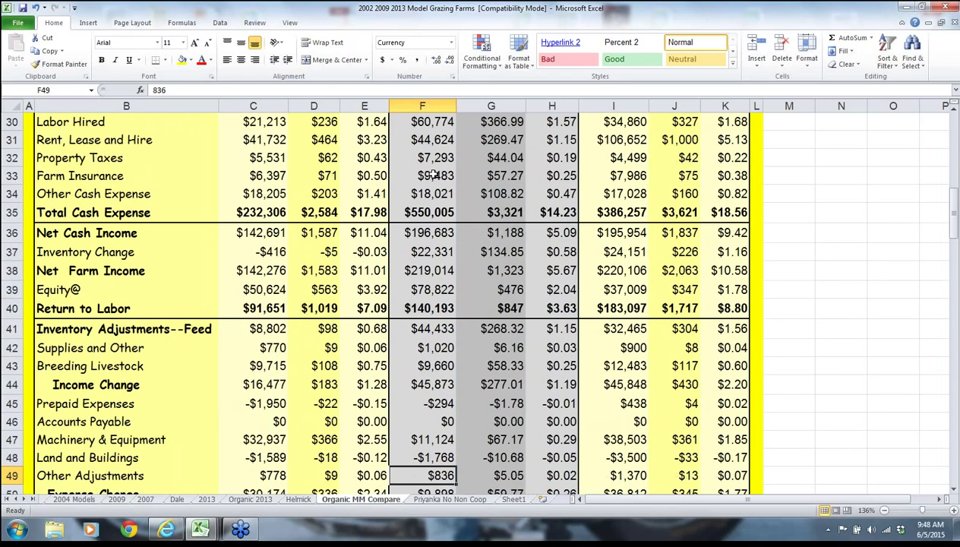
Look through the Millionaire Models' average from Expense Change and the depreciation rows to Unpaid Labor Cost.
{"action": "key", "text": "Down"}
{"action": "key", "text": "Down"}
{"action": "key", "text": "Down"}
{"action": "key", "text": "Down"}
{"action": "key", "text": "Down"}
{"action": "key", "text": "Down"}
{"action": "key", "text": "Down"}
{"action": "key", "text": "Down"}
{"action": "key", "text": "Down"}
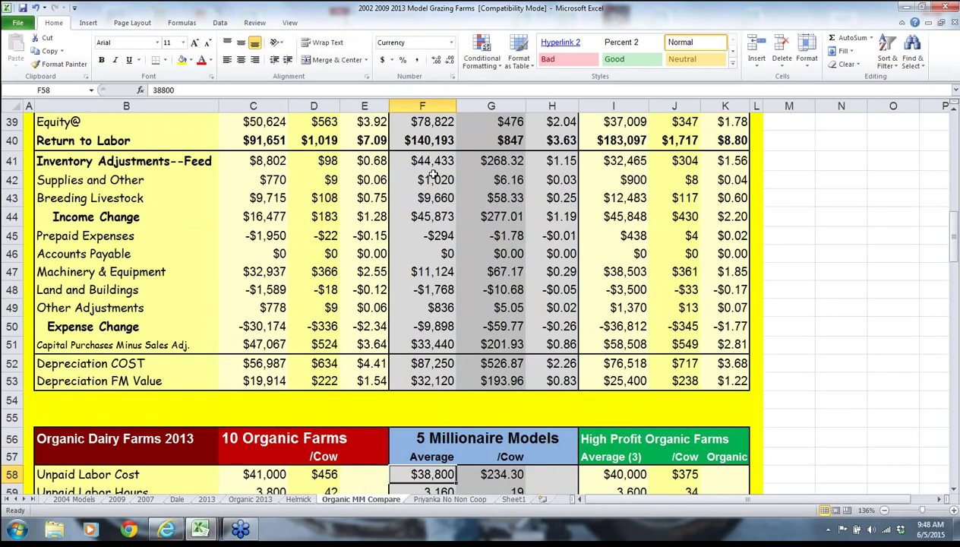
Compare Unpaid Labor Cost of the 10 Organic Farms and the Millionaire Models, and follow the latter's labor rows to Labor Earnings Per Hour.
{"action": "scroll", "coordinate": [434, 174], "scroll_direction": "down", "scroll_amount": 5}
{"action": "left_click", "coordinate": [431, 164]}
{"action": "left_click", "coordinate": [260, 181]}
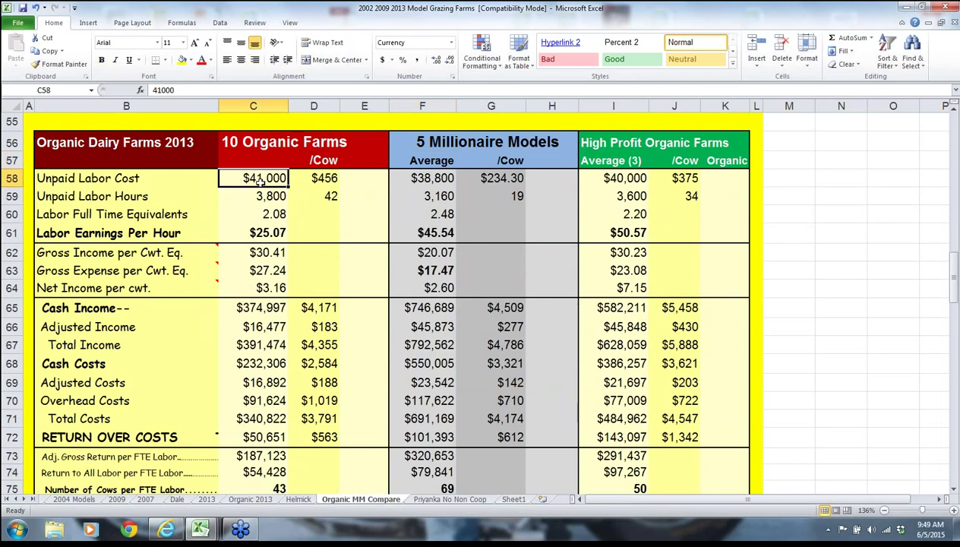
{"action": "key", "text": "Right"}
{"action": "key", "text": "Right"}
{"action": "key", "text": "Right"}
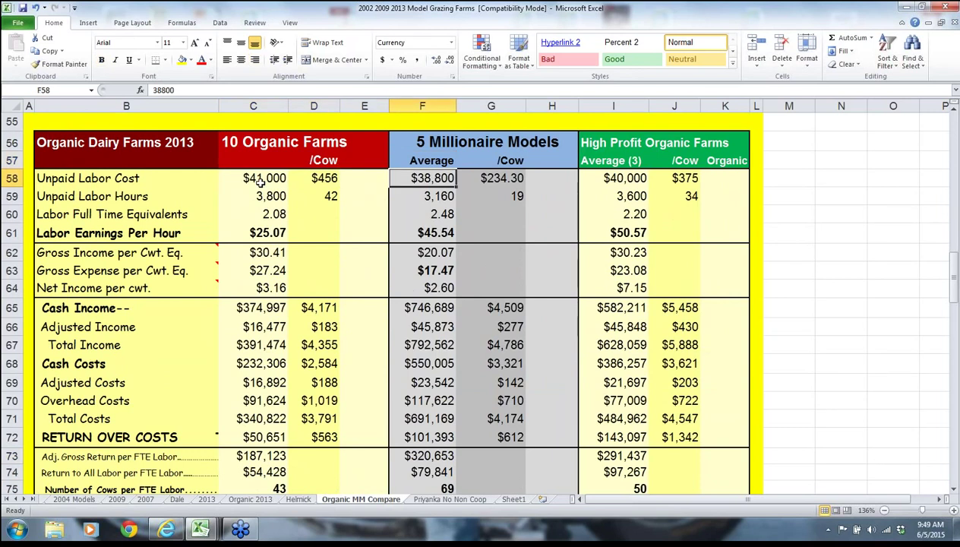
{"action": "key", "text": "Down"}
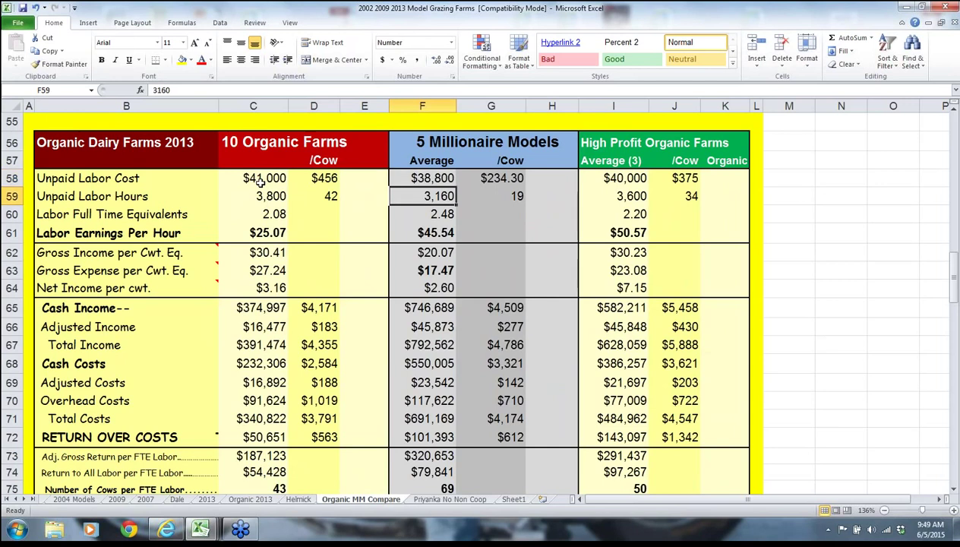
{"action": "key", "text": "Down"}
{"action": "key", "text": "Down"}
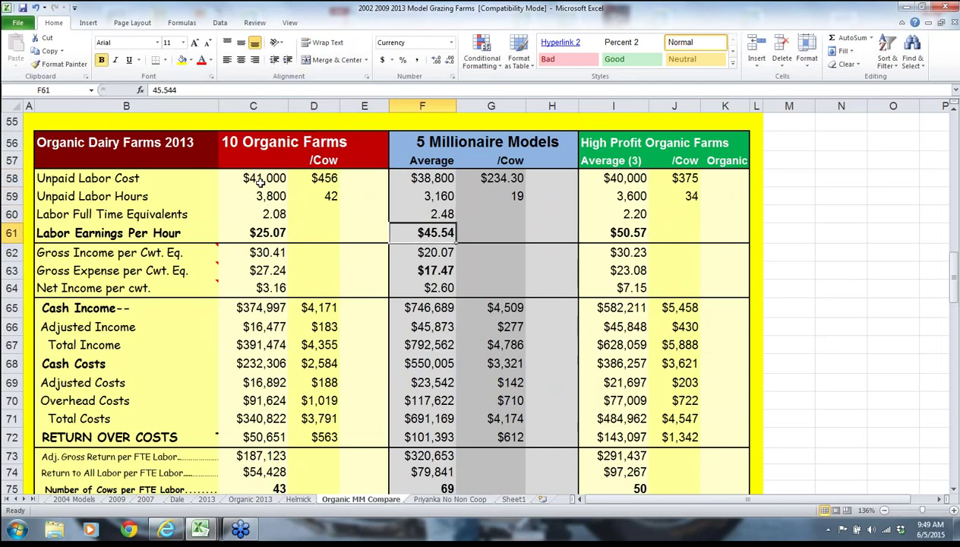
Compare Labor Earnings Per Hour between the 10 Organic Farms and the 5 Millionaire Models.
{"action": "key", "text": "Left"}
{"action": "key", "text": "Left"}
{"action": "key", "text": "Left"}
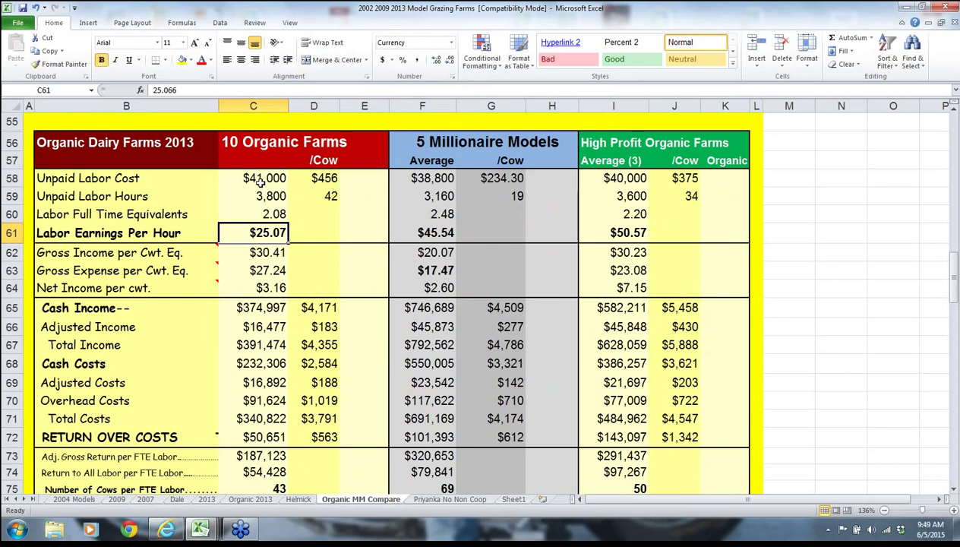
{"action": "key", "text": "Right"}
{"action": "key", "text": "Right"}
{"action": "key", "text": "Right"}
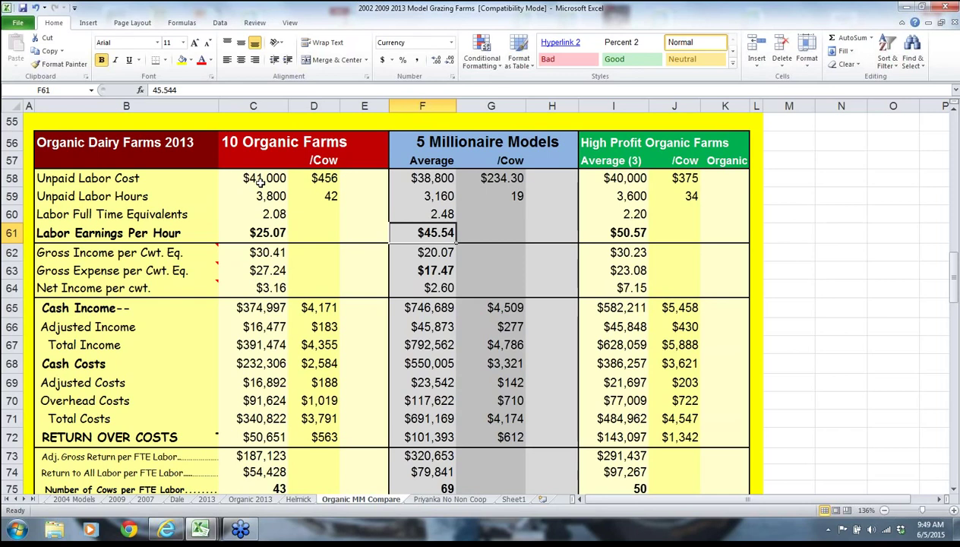
Compare Labor Earnings Per Hour of the High Profit Organic Farms with the Millionaire Models' average.
{"action": "key", "text": "Right"}
{"action": "key", "text": "Right"}
{"action": "key", "text": "Right"}
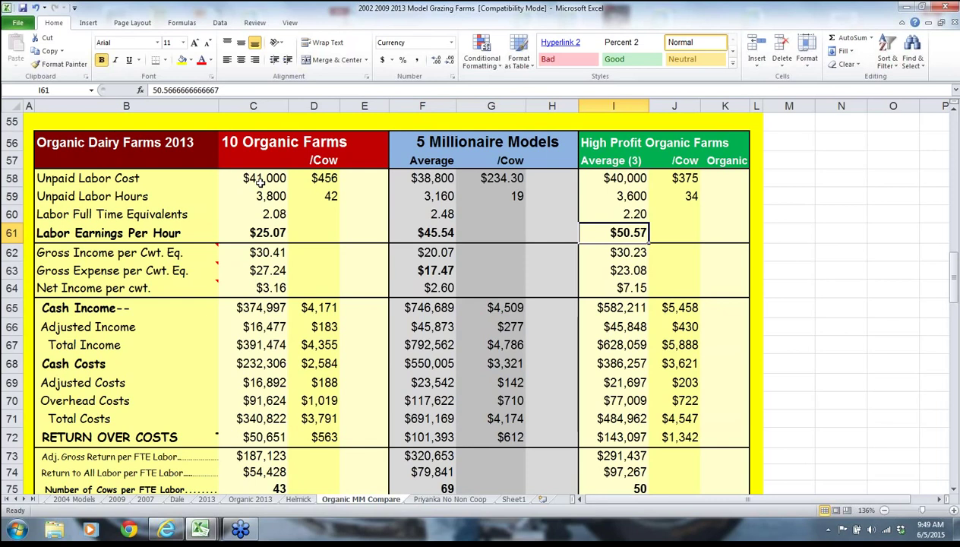
{"action": "key", "text": "Left"}
{"action": "key", "text": "Left"}
{"action": "key", "text": "Left"}
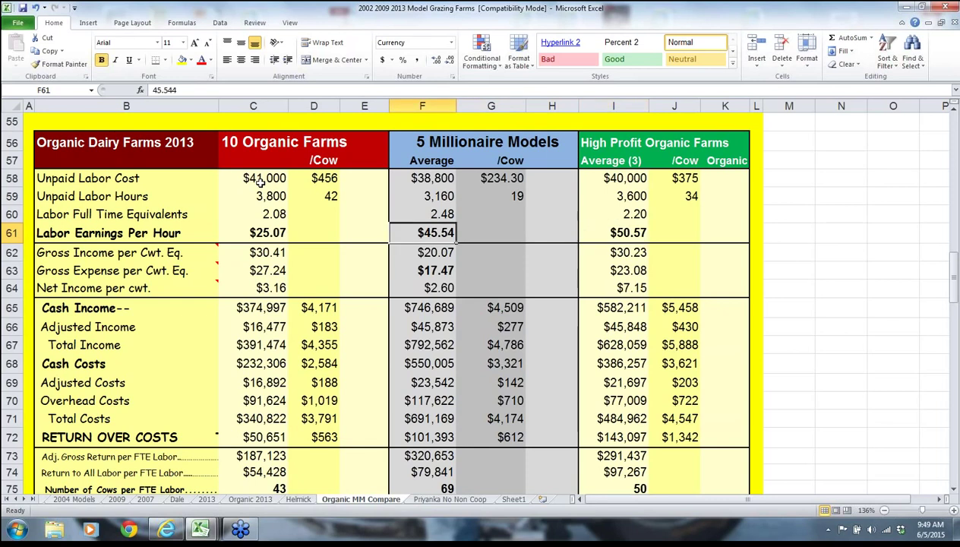
{"action": "key", "text": "Right"}
{"action": "key", "text": "Right"}
{"action": "key", "text": "Right"}
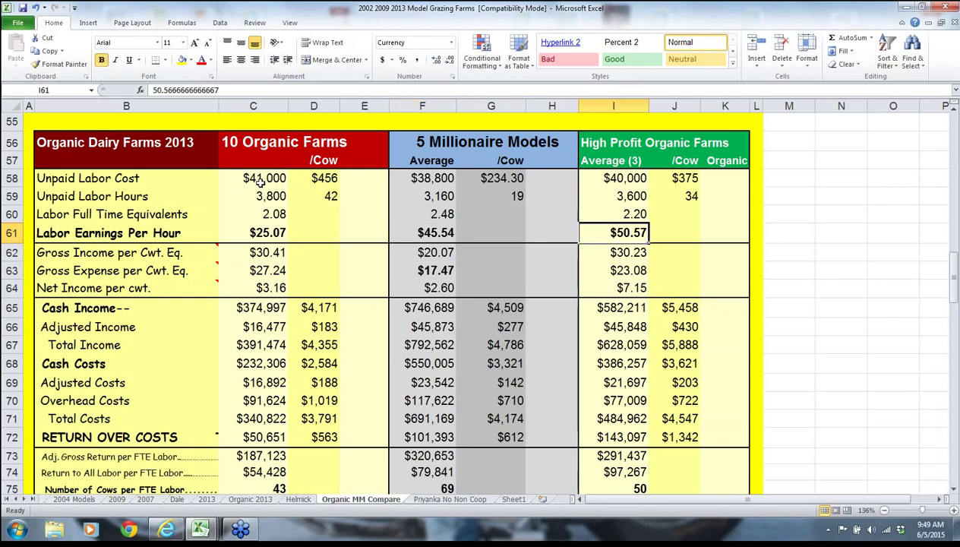
Compare Gross Expense per Cwt. Eq. between the High Profit Organic Farms and the Millionaire Models.
{"action": "key", "text": "Down"}
{"action": "key", "text": "Down"}
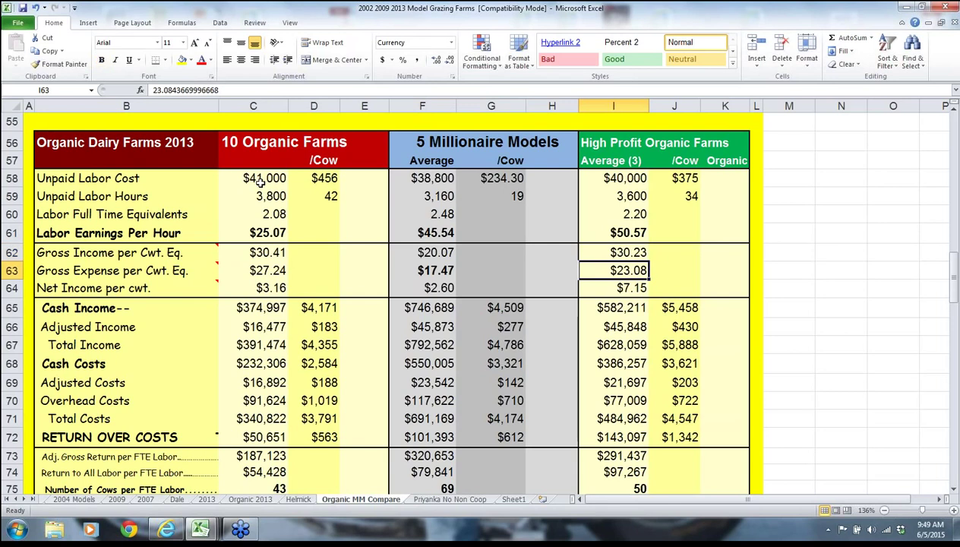
{"action": "key", "text": "Left"}
{"action": "key", "text": "Left"}
{"action": "key", "text": "Left"}
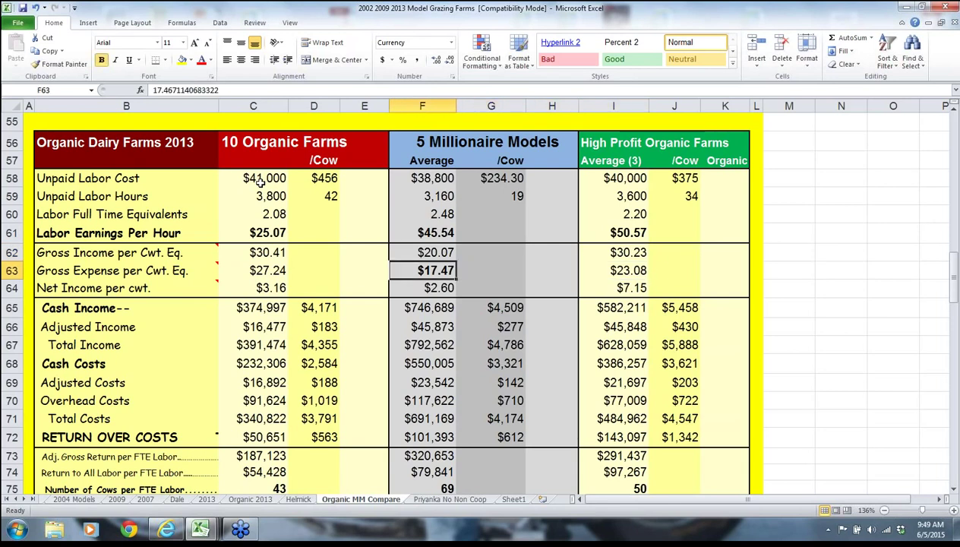
{"action": "key", "text": "Right"}
{"action": "key", "text": "Right"}
{"action": "key", "text": "Right"}
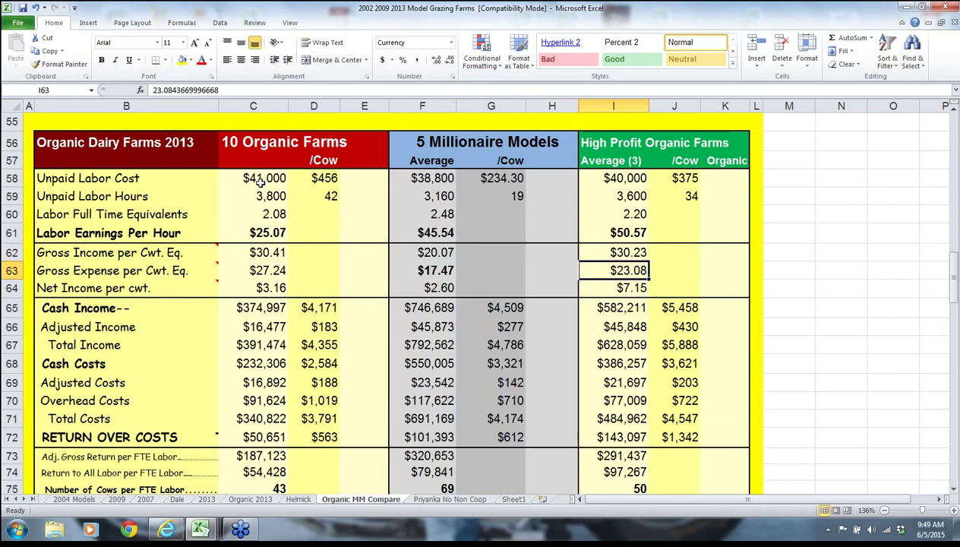
{"action": "key", "text": "Left"}
{"action": "key", "text": "Left"}
{"action": "key", "text": "Left"}
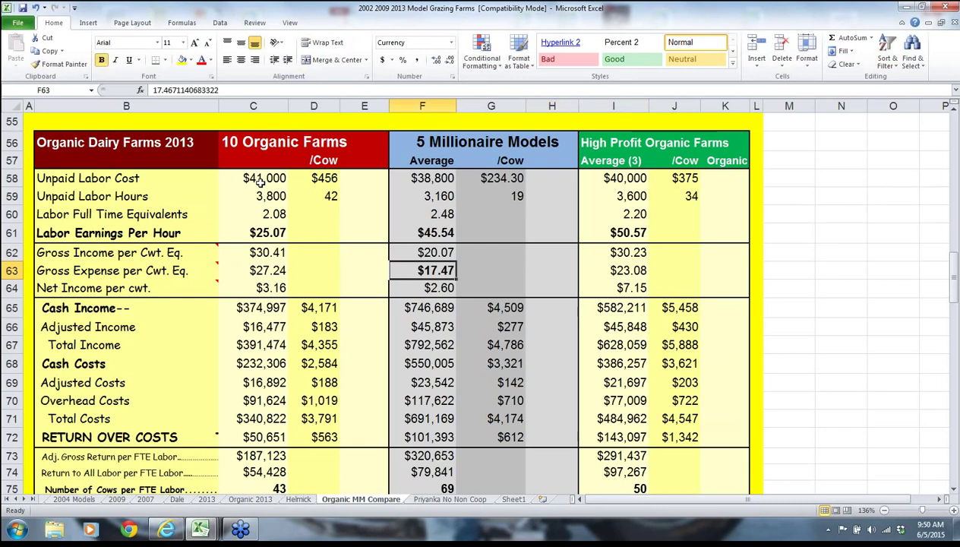
Review the High Profit Organic Farms' average from Cash Income through Return Over Costs to Number of Cows per FTE Labor.
{"action": "key", "text": "Down"}
{"action": "key", "text": "Right"}
{"action": "key", "text": "Right"}
{"action": "key", "text": "Right"}
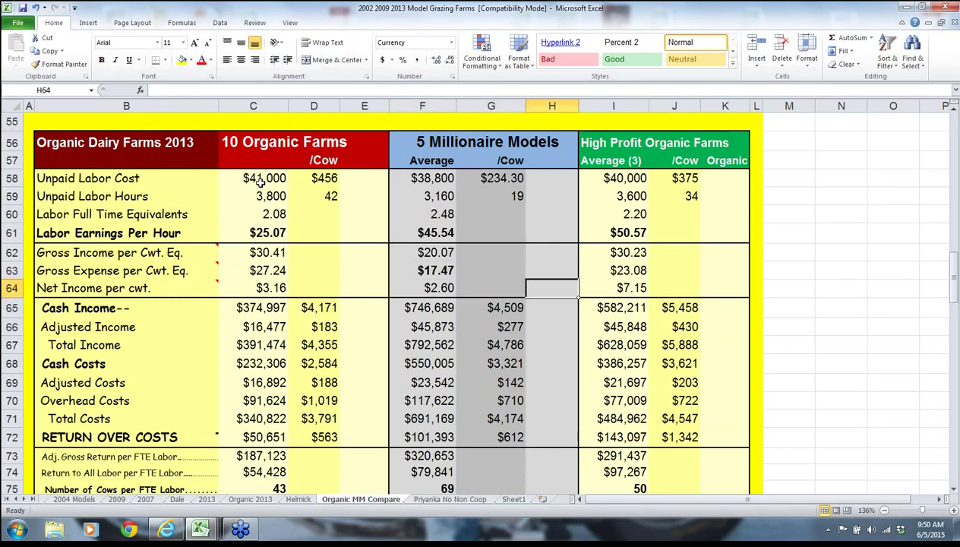
{"action": "key", "text": "Down"}
{"action": "key", "text": "Down"}
{"action": "key", "text": "Down"}
{"action": "key", "text": "Down"}
{"action": "key", "text": "Down"}
{"action": "key", "text": "Down"}
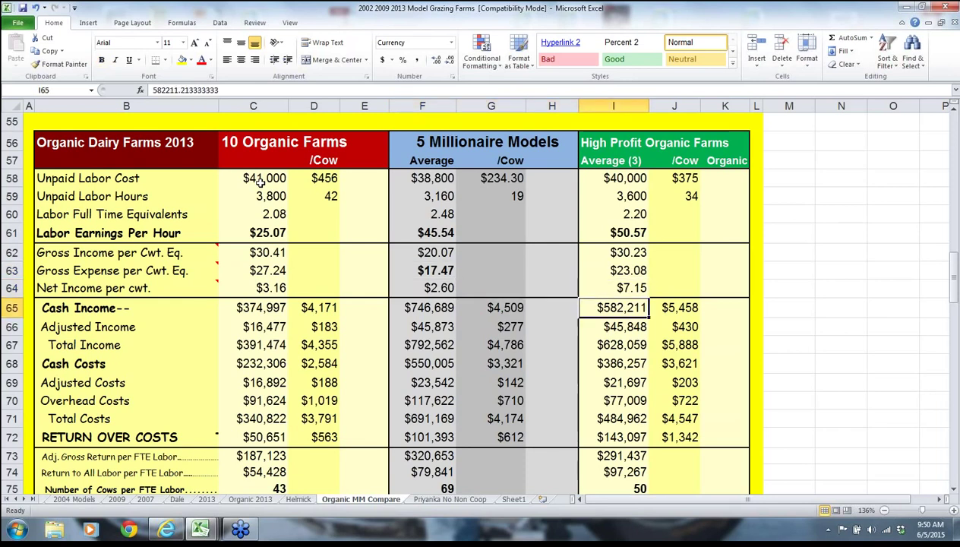
{"action": "key", "text": "Down"}
{"action": "key", "text": "Down"}
{"action": "key", "text": "Down"}
{"action": "key", "text": "Down"}
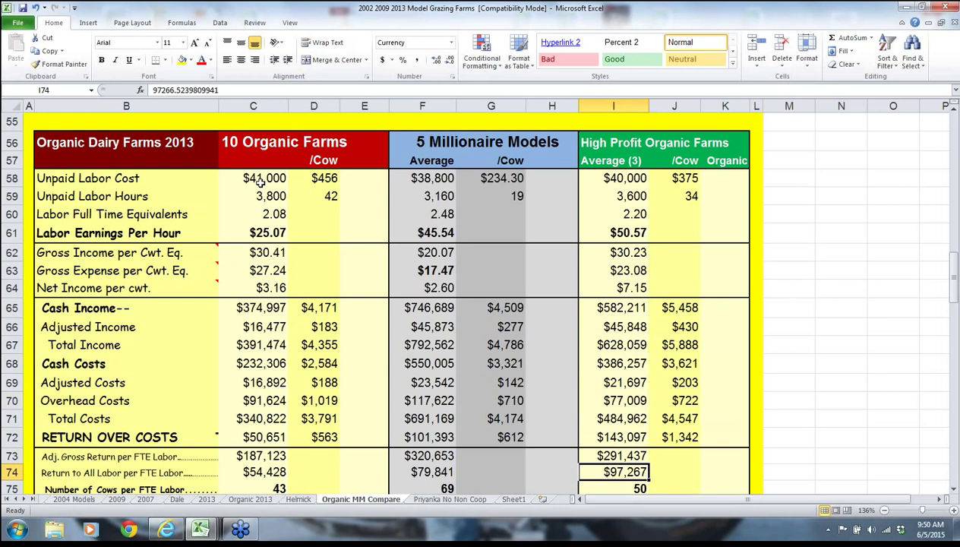
{"action": "key", "text": "Down"}
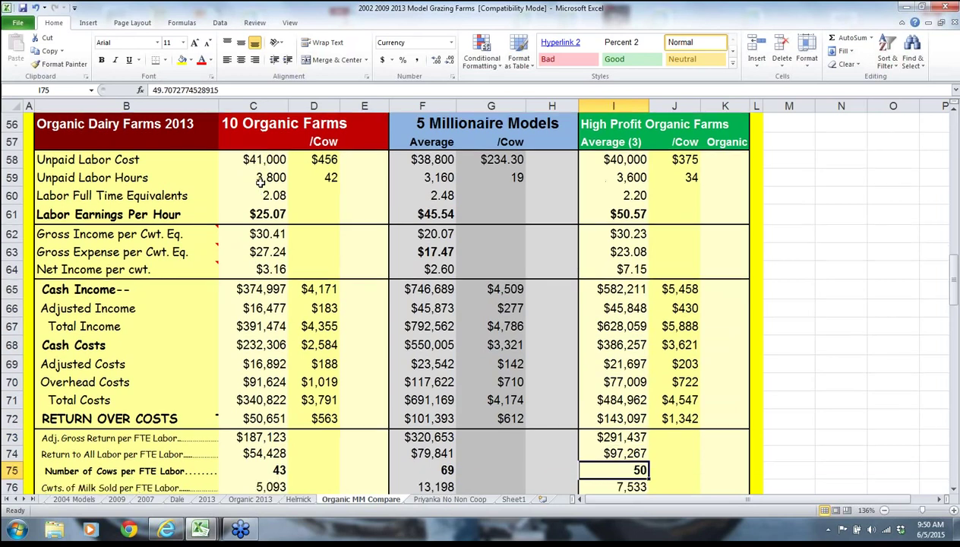
Check the 10 Organic Farms' efficiency measures from Number of Cows per FTE Labor to Pounds of Milk Sold per Cow.
{"action": "scroll", "coordinate": [260, 181], "scroll_direction": "down", "scroll_amount": 2}
{"action": "key", "text": "Left"}
{"action": "key", "text": "Left"}
{"action": "key", "text": "Left"}
{"action": "key", "text": "Left"}
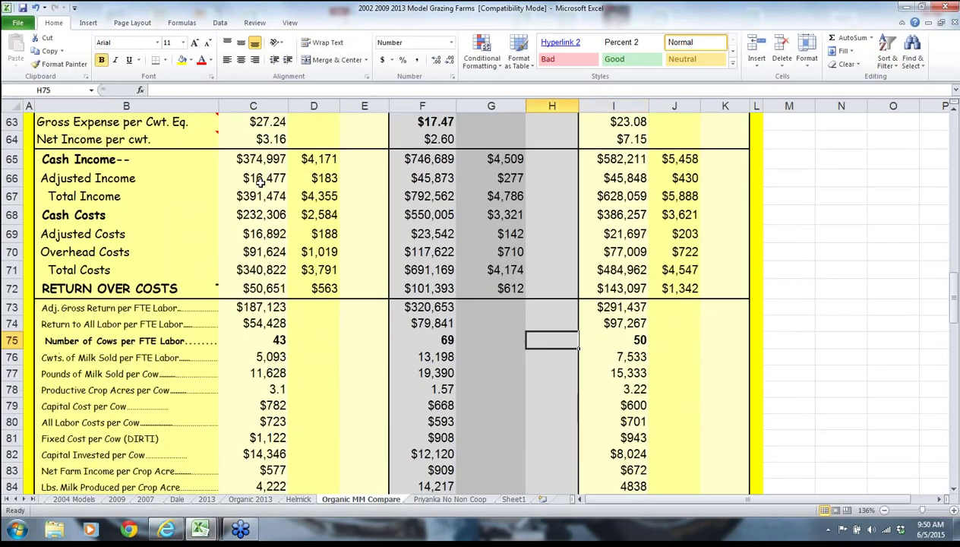
{"action": "key", "text": "Left"}
{"action": "key", "text": "Left"}
{"action": "key", "text": "Left"}
{"action": "key", "text": "Right"}
{"action": "key", "text": "Down"}
{"action": "key", "text": "Down"}
{"action": "key", "text": "Down"}
{"action": "key", "text": "Down"}
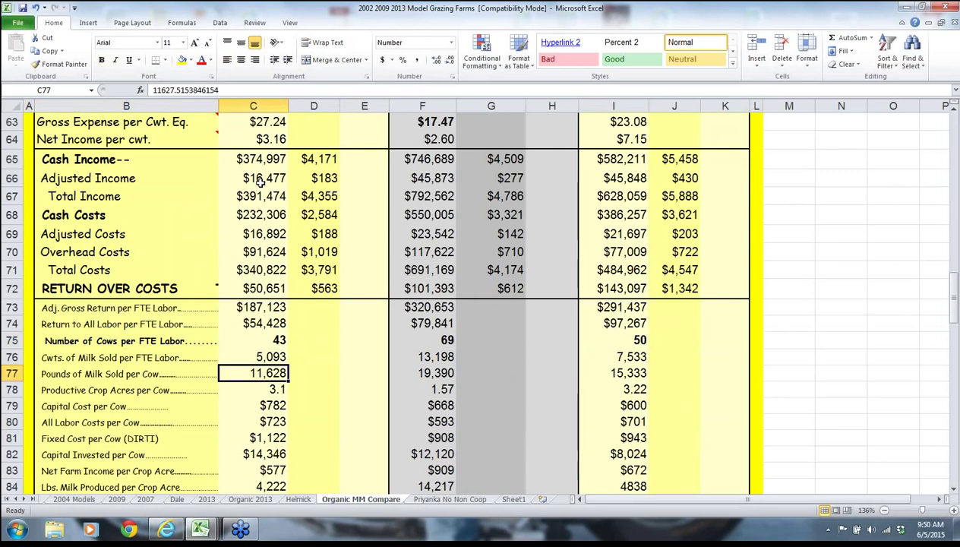
Review the 10 organic farms' per-cow, per-crop-acre and cost-percentage measures from Pounds of Milk Sold per Cow down to Rate of Return on Assets.
{"action": "key", "text": "Down"}
{"action": "key", "text": "Down"}
{"action": "key", "text": "Down"}
{"action": "key", "text": "Down"}
{"action": "key", "text": "Down"}
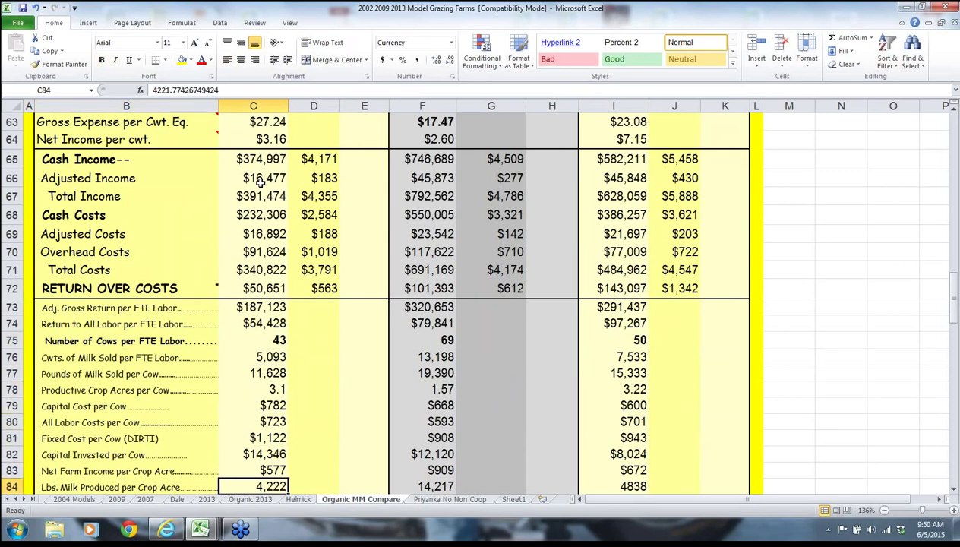
{"action": "key", "text": "Down"}
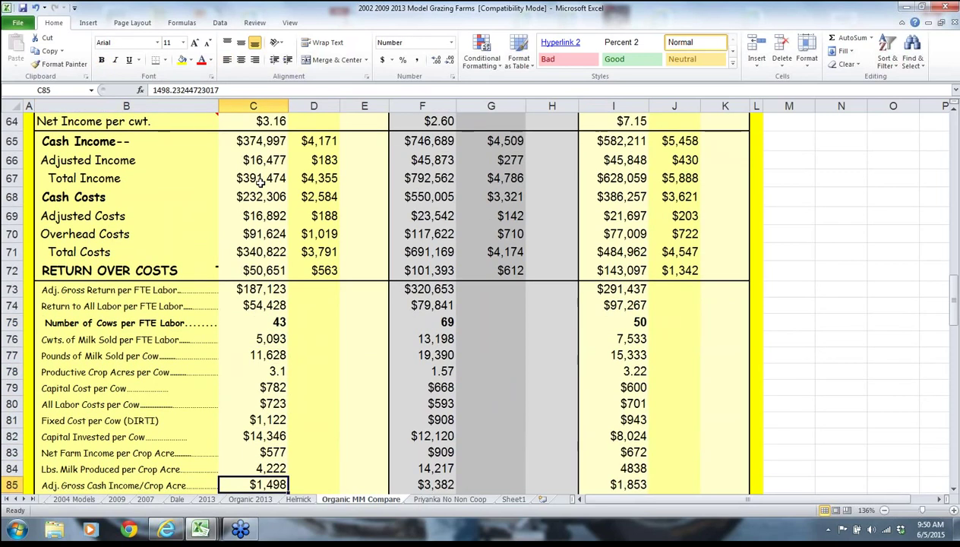
{"action": "key", "text": "Down"}
{"action": "key", "text": "Down"}
{"action": "key", "text": "Down"}
{"action": "key", "text": "Down"}
{"action": "key", "text": "Down"}
{"action": "key", "text": "Down"}
{"action": "key", "text": "Down"}
{"action": "key", "text": "Down"}
{"action": "key", "text": "Down"}
{"action": "key", "text": "Down"}
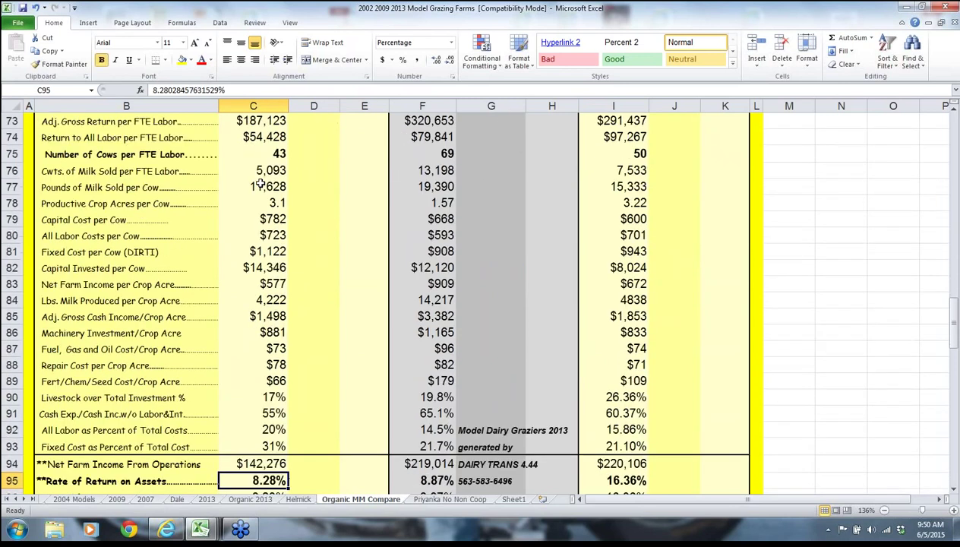
{"action": "key", "text": "Down"}
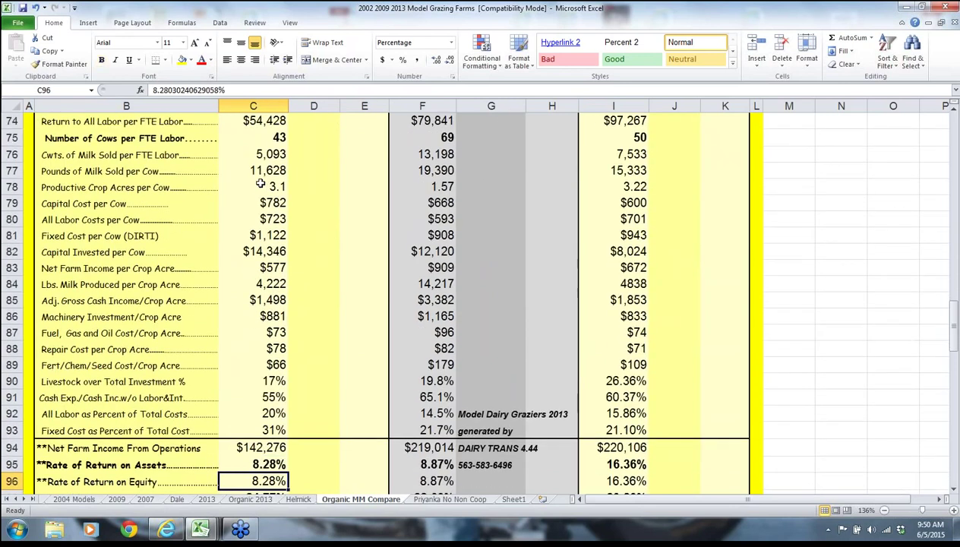
{"action": "scroll", "coordinate": [259, 184], "scroll_direction": "down", "scroll_amount": 1}
{"action": "key", "text": "Up"}
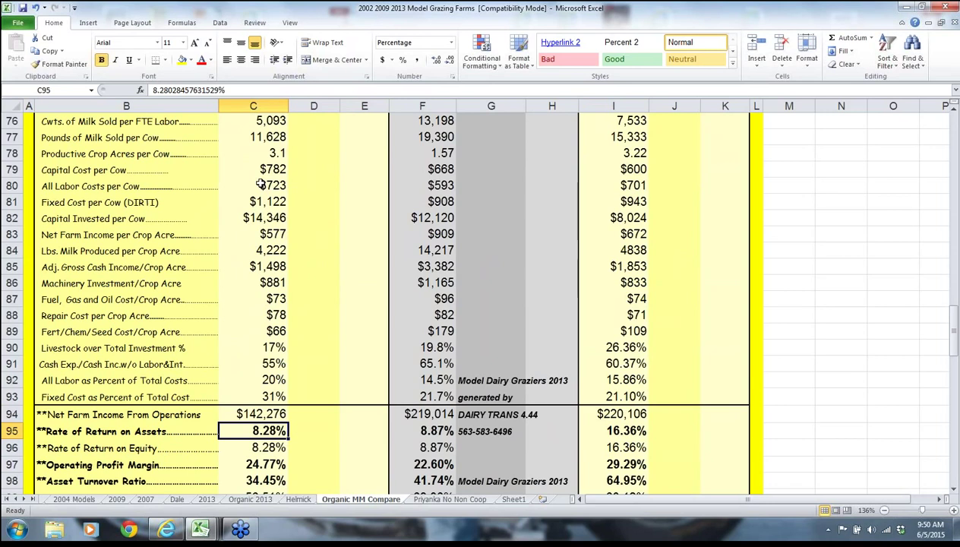
Compare the Rate of Return on Assets across the organic, millionaire model and high profit organic farm groups.
{"action": "key", "text": "Right"}
{"action": "key", "text": "Right"}
{"action": "key", "text": "Right"}
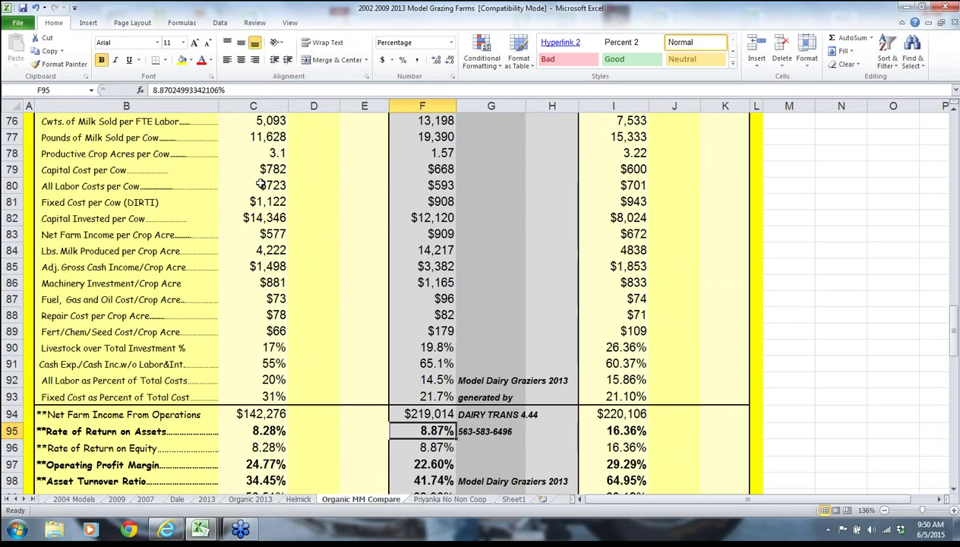
{"action": "key", "text": "Right"}
{"action": "key", "text": "Right"}
{"action": "key", "text": "Right"}
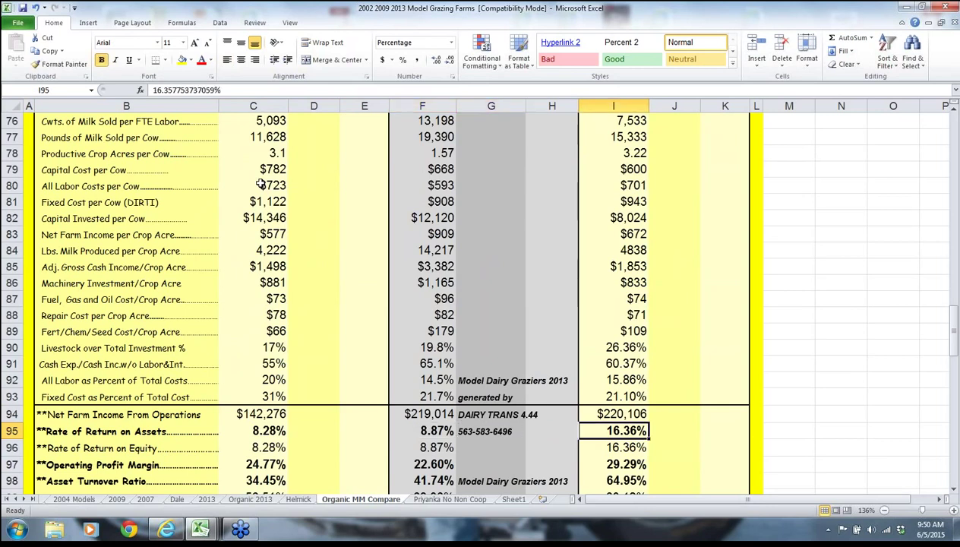
{"action": "key", "text": "Left"}
{"action": "key", "text": "Left"}
{"action": "key", "text": "Left"}
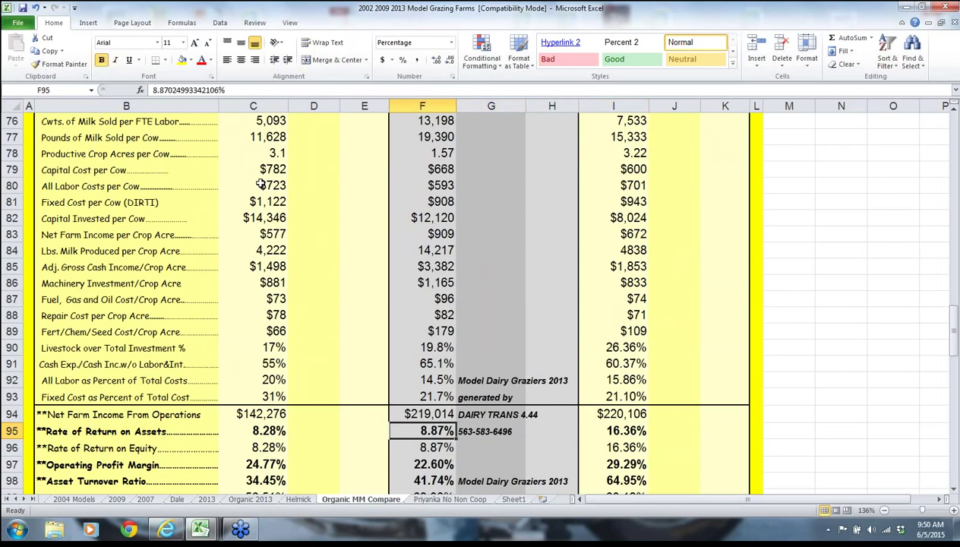
{"action": "key", "text": "Right"}
{"action": "key", "text": "Right"}
{"action": "key", "text": "Right"}
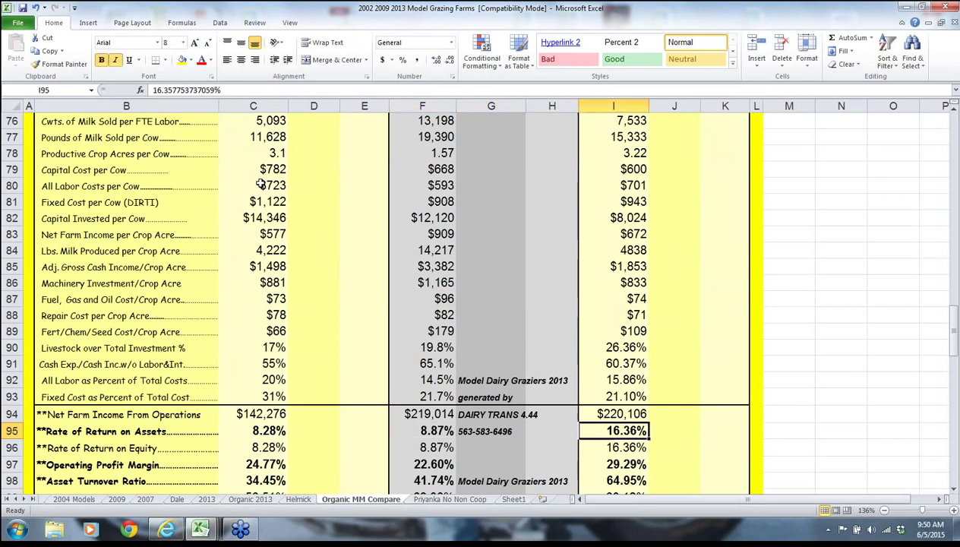
Examine the high profit organic farms' Rate of Return on Equity, Operating Profit Margin and Asset Turnover Ratio.
{"action": "key", "text": "Down"}
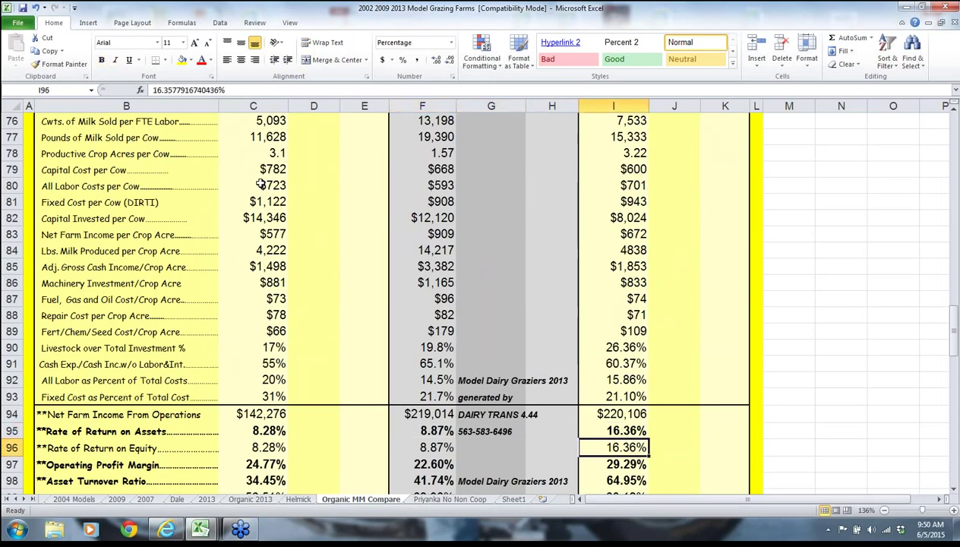
{"action": "key", "text": "Down"}
{"action": "key", "text": "Down"}
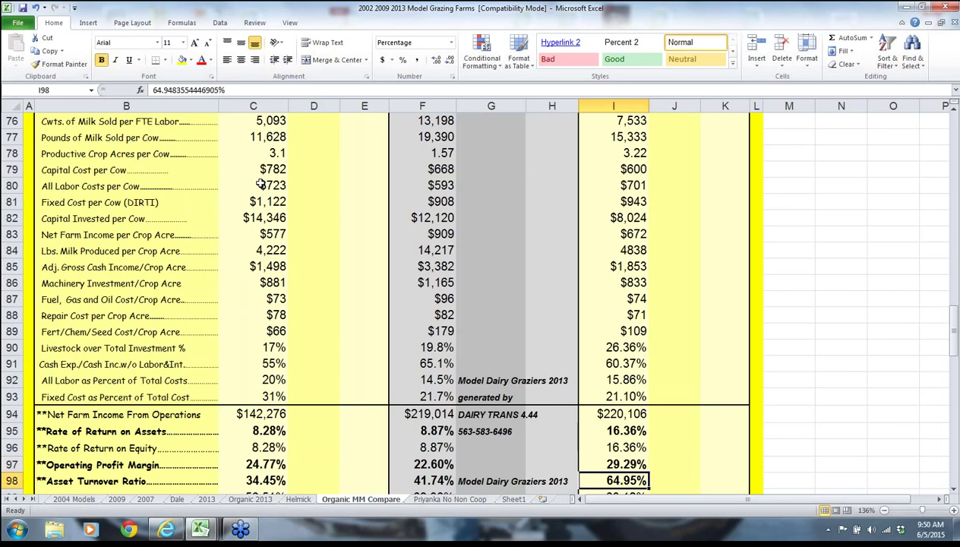
{"action": "key", "text": "Down"}
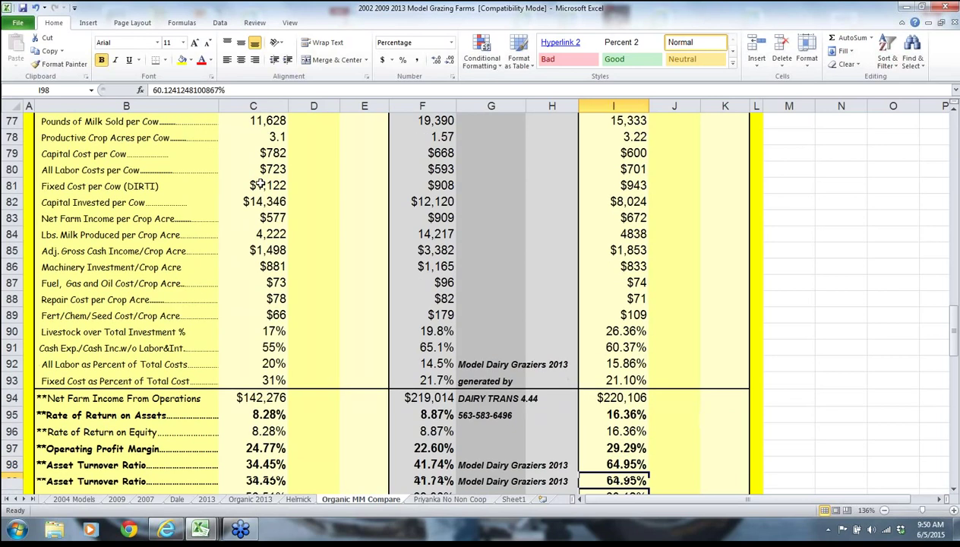
{"action": "scroll", "coordinate": [260, 185], "scroll_direction": "down", "scroll_amount": 1}
Examine the 10 organic farms' Rate of Return on Assets together with their Operating Profit Margin and Asset Turnover Ratio.
{"action": "left_click", "coordinate": [258, 351]}
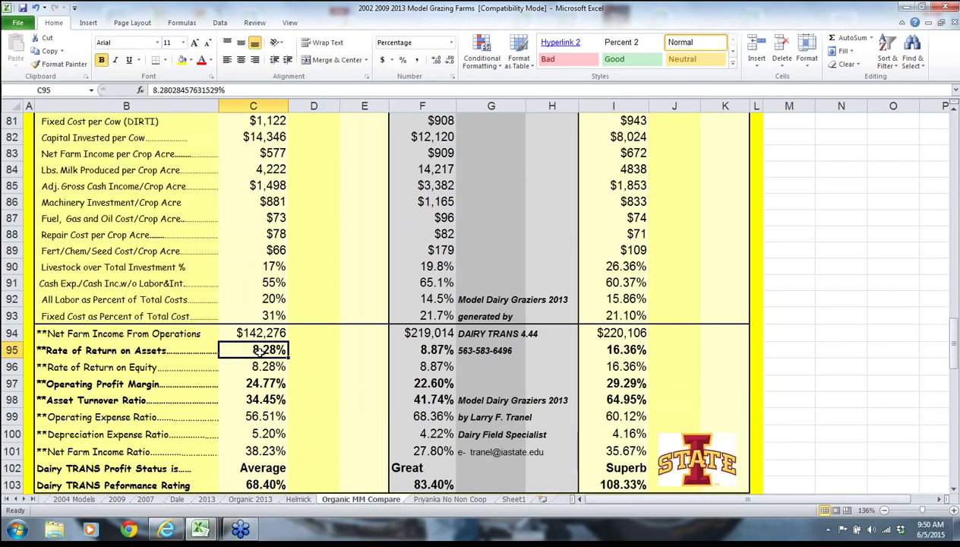
{"action": "key", "text": "Down"}
{"action": "key", "text": "Down"}
{"action": "key", "text": "Down"}
{"action": "key", "text": "Up"}
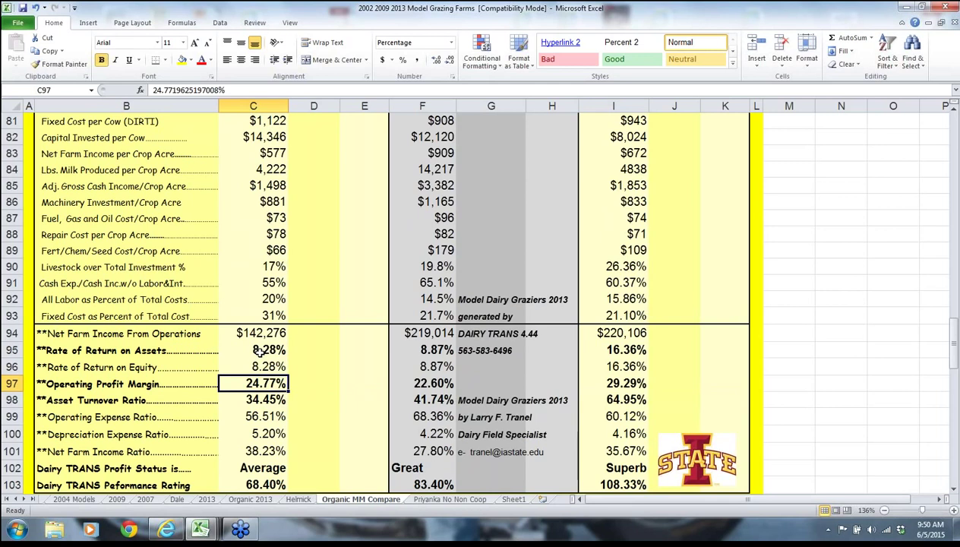
{"action": "key", "text": "Down"}
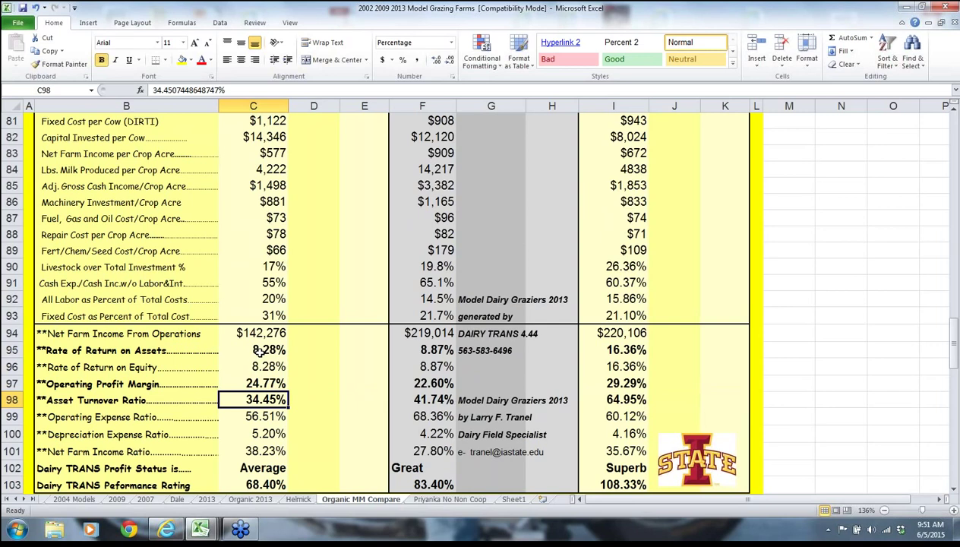
{"action": "key", "text": "Up"}
{"action": "key", "text": "Up"}
{"action": "key", "text": "Up"}
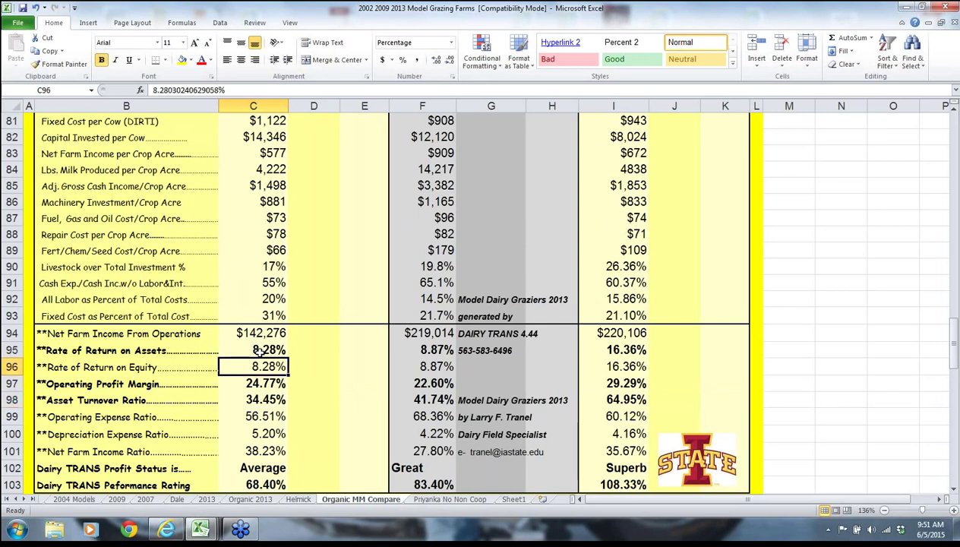
Review the 10 organic farms' remaining financial ratios down to the Dairy TRANS Performance Rating.
{"action": "key", "text": "Down"}
{"action": "key", "text": "Down"}
{"action": "key", "text": "Down"}
{"action": "key", "text": "Down"}
{"action": "key", "text": "Down"}
{"action": "key", "text": "Down"}
{"action": "key", "text": "Down"}
{"action": "key", "text": "Down"}
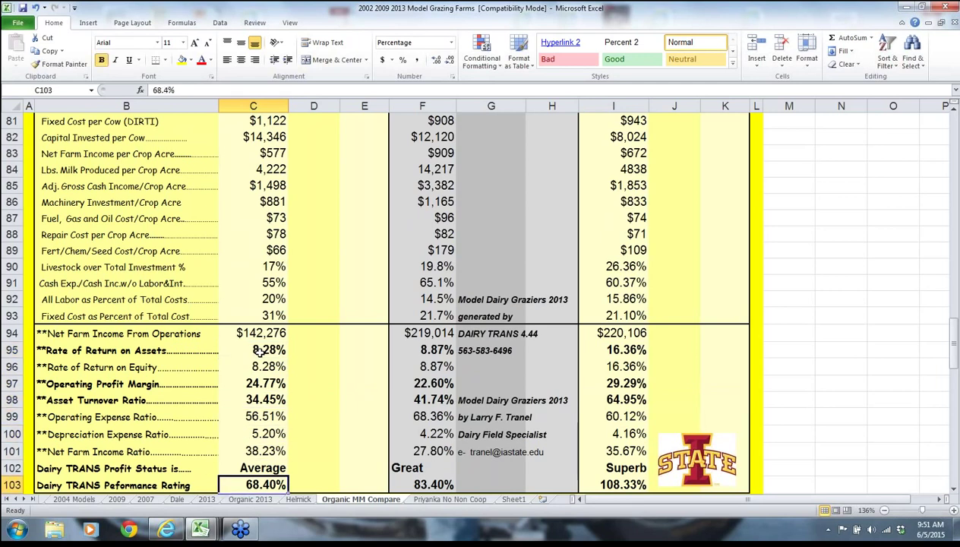
Look over the notes below the comparison and the start of Table 1, down to the Milk Price row.
{"action": "key", "text": "Down"}
{"action": "key", "text": "Down"}
{"action": "key", "text": "Down"}
{"action": "key", "text": "Down"}
{"action": "key", "text": "Down"}
{"action": "key", "text": "Down"}
{"action": "key", "text": "Down"}
{"action": "key", "text": "Down"}
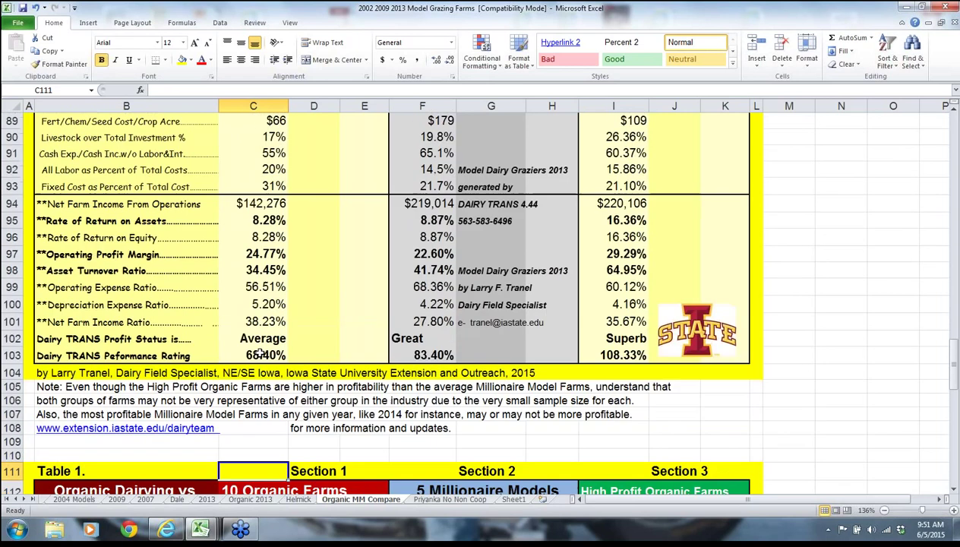
{"action": "key", "text": "Down"}
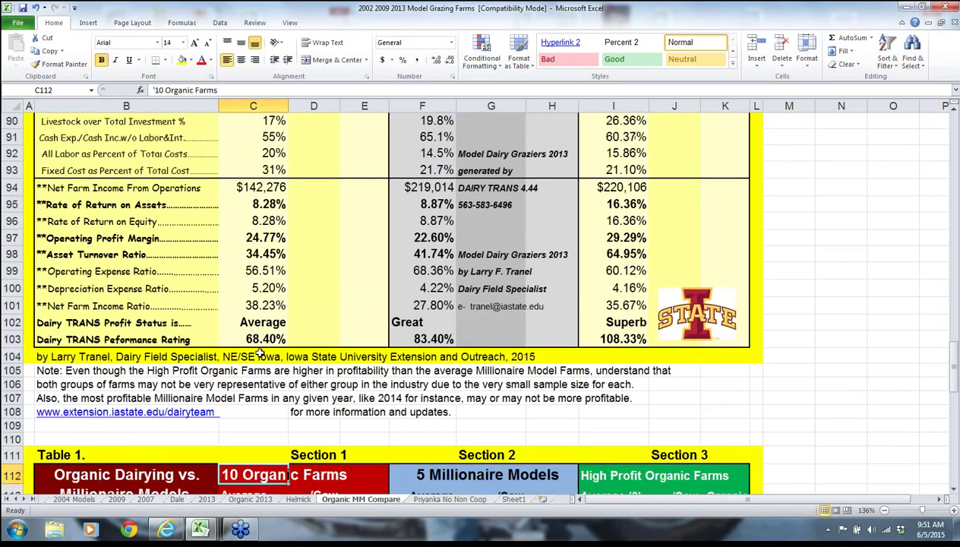
{"action": "key", "text": "Down"}
{"action": "key", "text": "Down"}
{"action": "key", "text": "Down"}
{"action": "key", "text": "Down"}
{"action": "key", "text": "Down"}
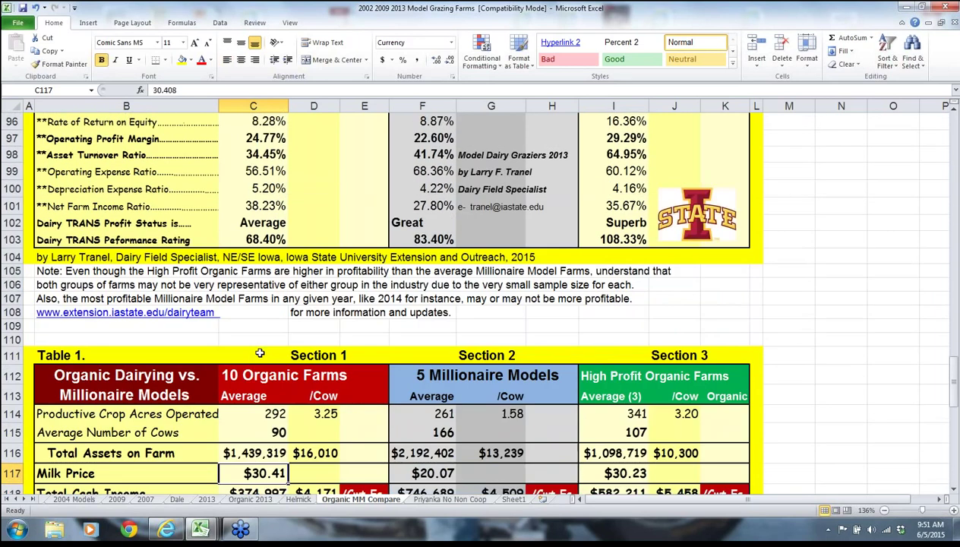
Return to the per-cow cost measures at the organic farms' Fixed Cost per Cow cell, C81.
{"action": "key", "text": "Up"}
{"action": "key", "text": "Up"}
{"action": "key", "text": "Up"}
{"action": "key", "text": "Up"}
{"action": "key", "text": "Up"}
{"action": "key", "text": "Up"}
{"action": "key", "text": "Up"}
{"action": "key", "text": "Up"}
{"action": "key", "text": "Up"}
{"action": "key", "text": "Up"}
{"action": "key", "text": "Up"}
{"action": "key", "text": "Up"}
{"action": "key", "text": "Up"}
{"action": "key", "text": "Up"}
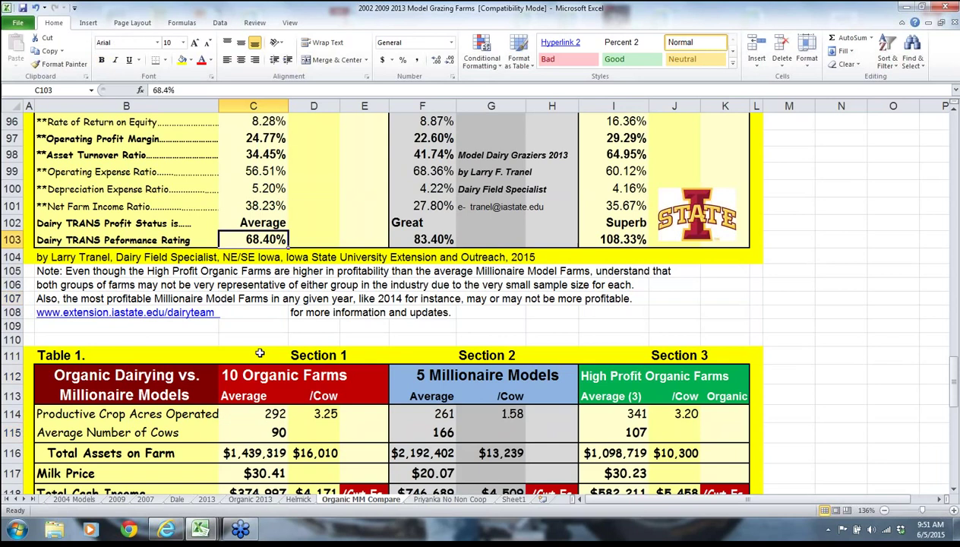
{"action": "key", "text": "ctrl+Up"}
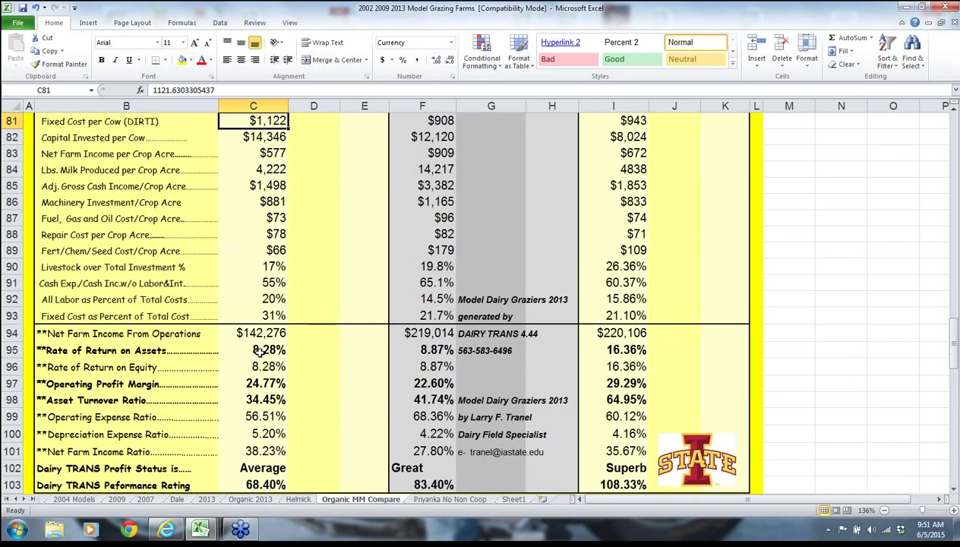
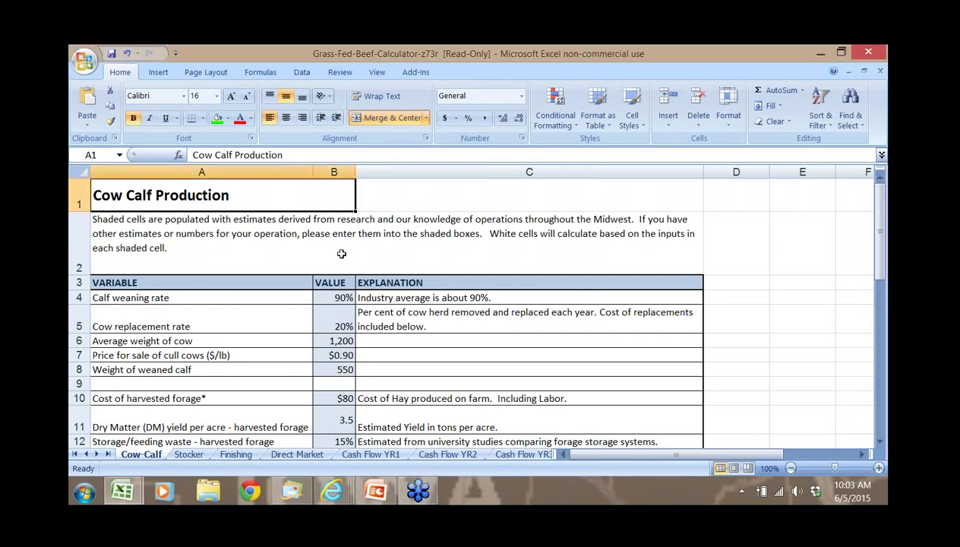
Examine the calf weaning rate and cow replacement rate inputs on the Cow-Calf sheet of the Grass-Fed-Beef-Calculator workbook.
{"action": "key", "text": "Down"}
{"action": "key", "text": "Down"}
{"action": "key", "text": "Down"}
{"action": "key", "text": "Down"}
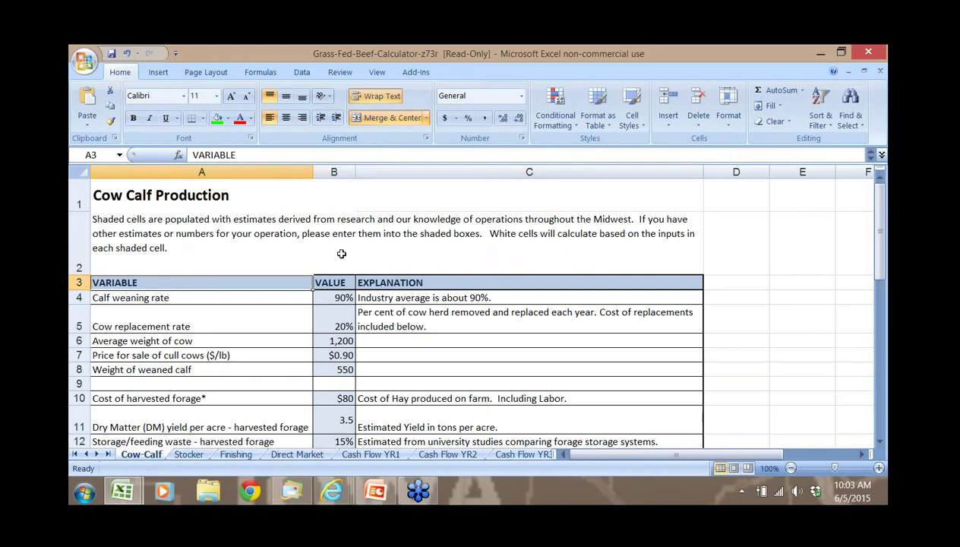
{"action": "key", "text": "Right"}
{"action": "key", "text": "Up"}
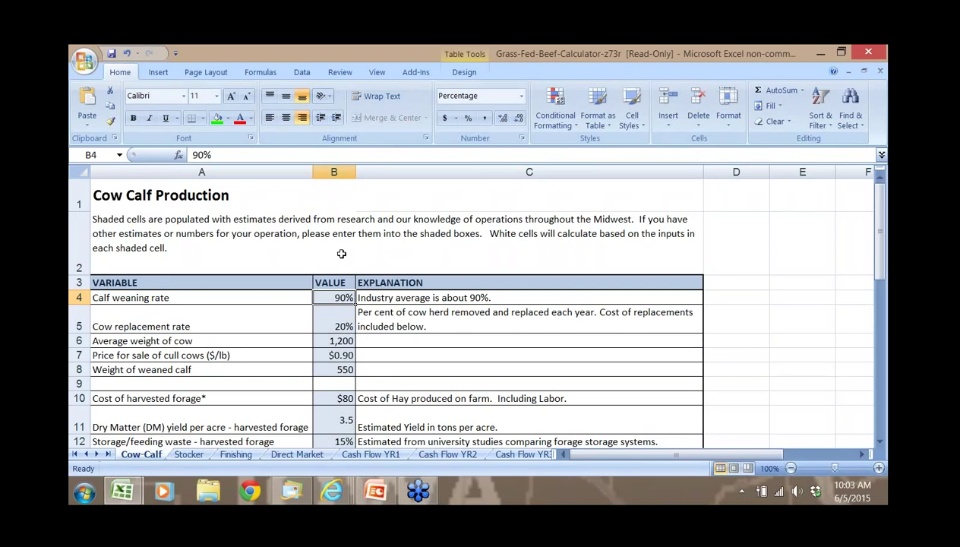
{"action": "key", "text": "Down"}
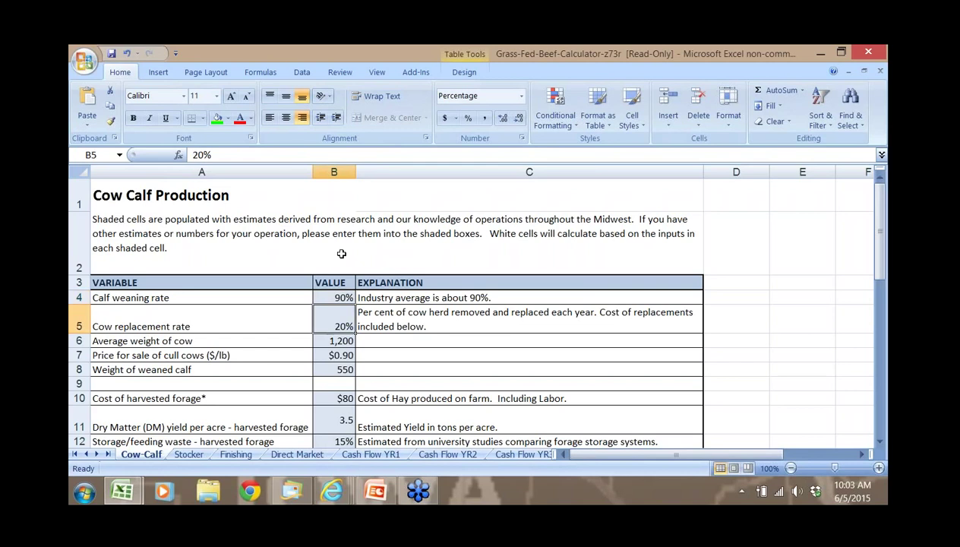
{"action": "key", "text": "Down"}
{"action": "key", "text": "Up"}
{"action": "key", "text": "Up"}
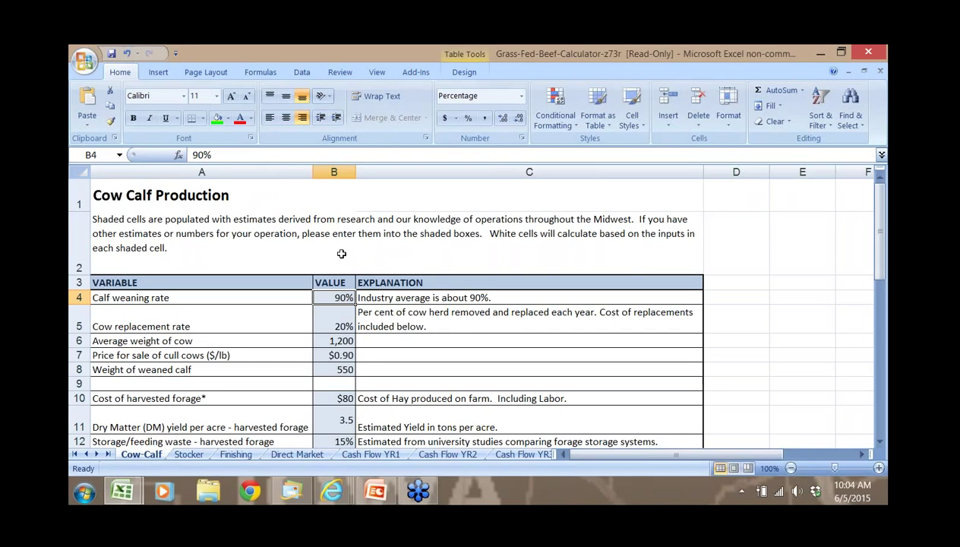
{"action": "key", "text": "Down"}
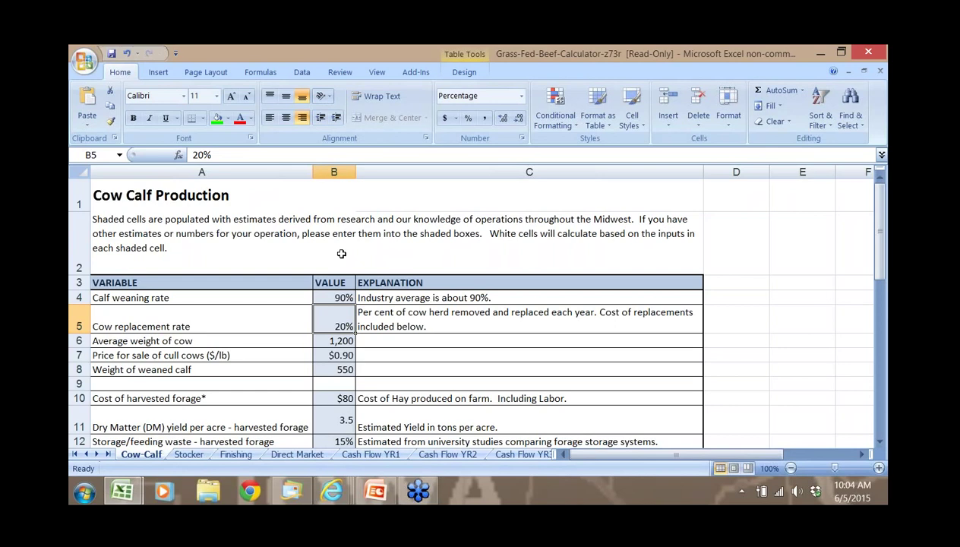
Examine the average cow weight, cull cow sale price and weaned calf weight inputs.
{"action": "key", "text": "Down"}
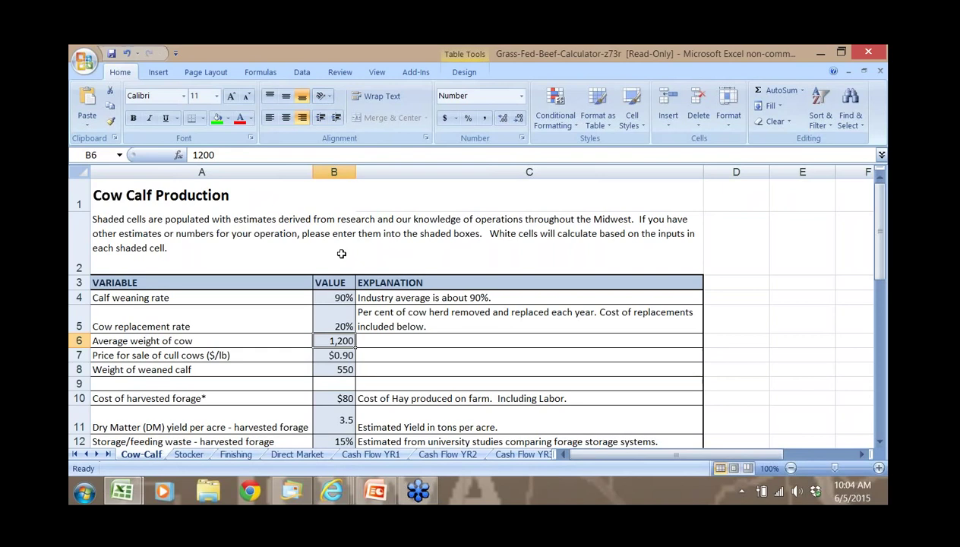
{"action": "key", "text": "Down"}
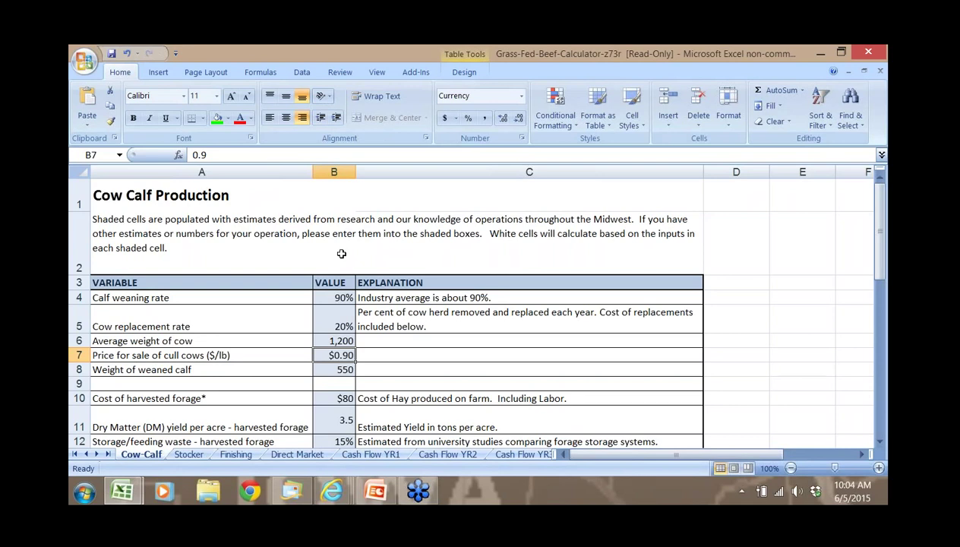
{"action": "key", "text": "Down"}
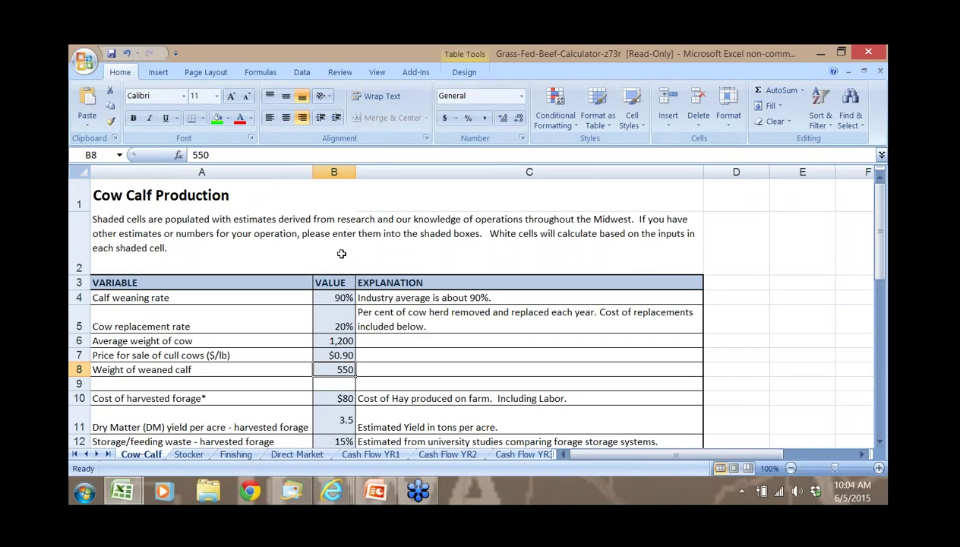
Review the harvested forage and pasture cost, yield and waste inputs down to the cost per ton of pasture DM consumed.
{"action": "key", "text": "Down"}
{"action": "key", "text": "Down"}
{"action": "key", "text": "Down"}
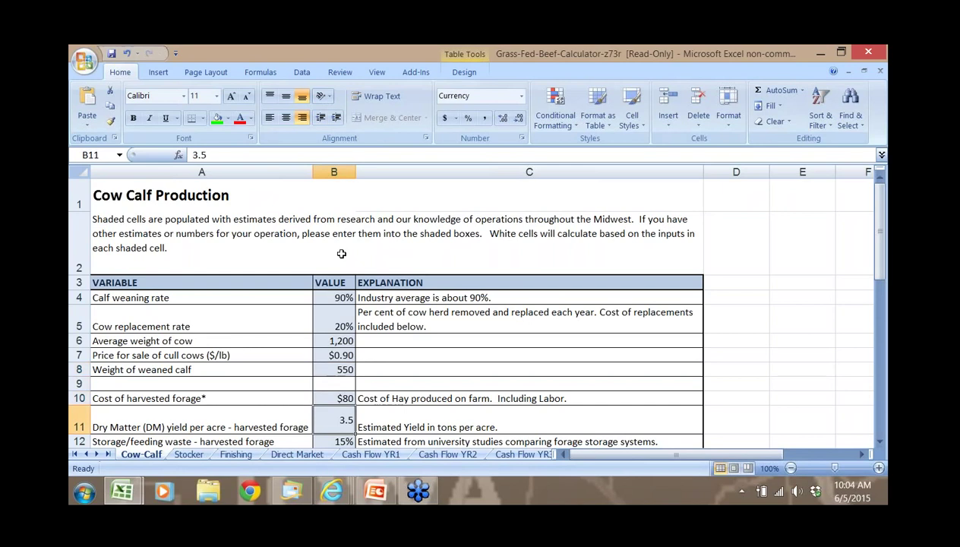
{"action": "key", "text": "Down"}
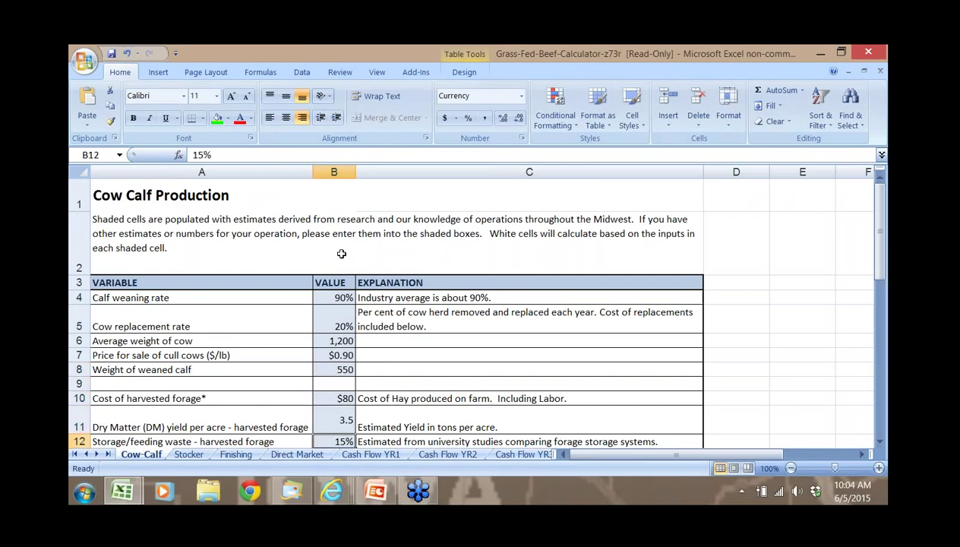
{"action": "key", "text": "Down"}
{"action": "key", "text": "Down"}
{"action": "key", "text": "Down"}
{"action": "key", "text": "Down"}
{"action": "key", "text": "Down"}
{"action": "key", "text": "Down"}
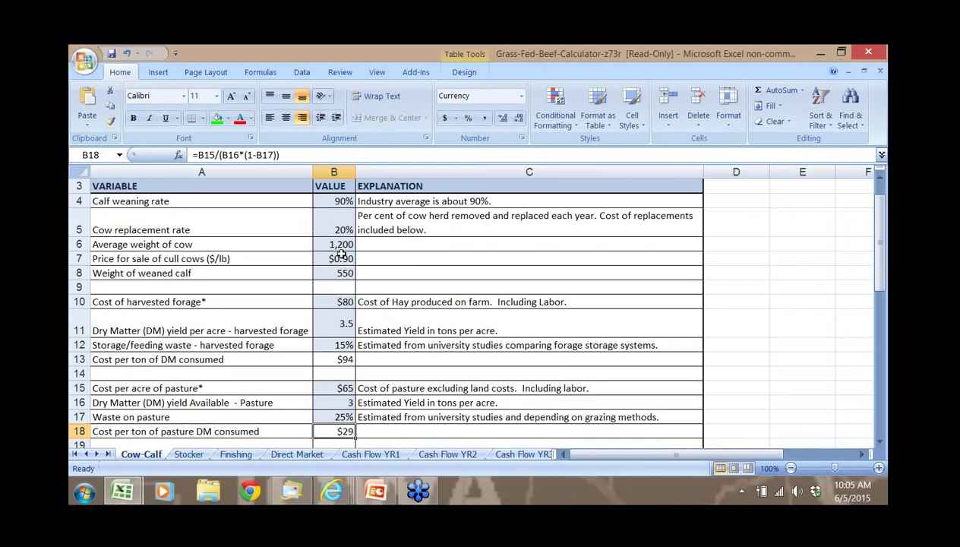
Select the harvested forage cost per ton of DM consumed in B13 to view its formula.
{"action": "key", "text": "Up"}
{"action": "key", "text": "Up"}
{"action": "key", "text": "Up"}
{"action": "key", "text": "Up"}
{"action": "key", "text": "Up"}
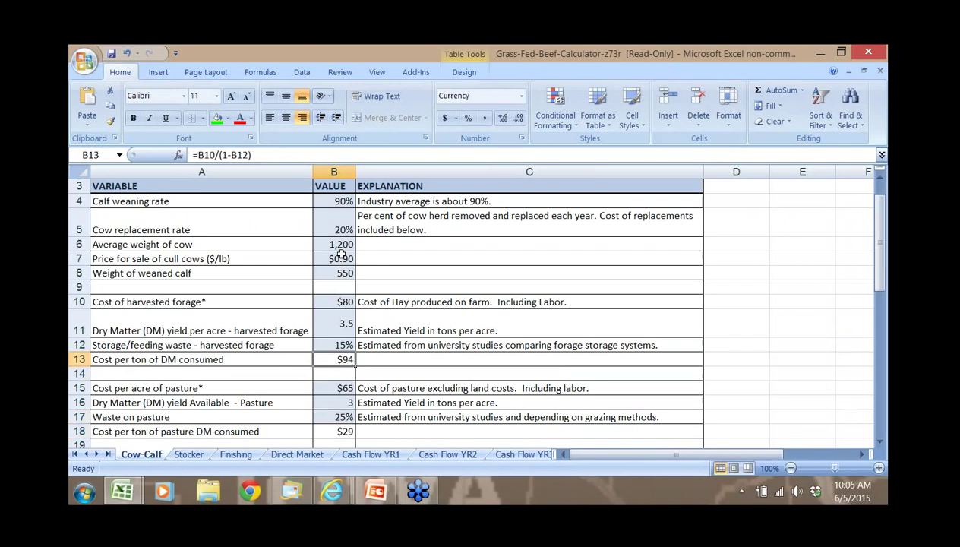
Select the cost per ton of pasture DM consumed in B18 to view its formula.
{"action": "key", "text": "Down"}
{"action": "key", "text": "Down"}
{"action": "key", "text": "Down"}
{"action": "key", "text": "Down"}
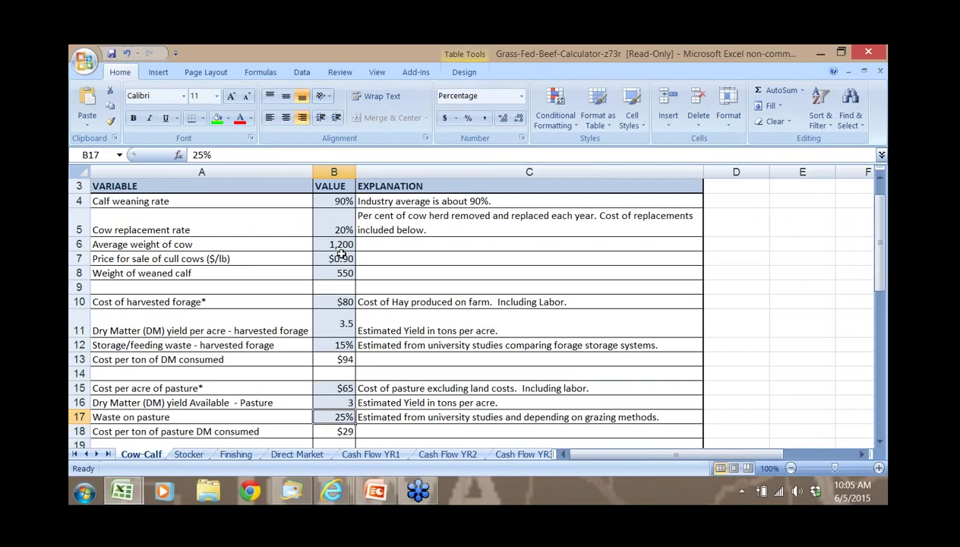
{"action": "key", "text": "Down"}
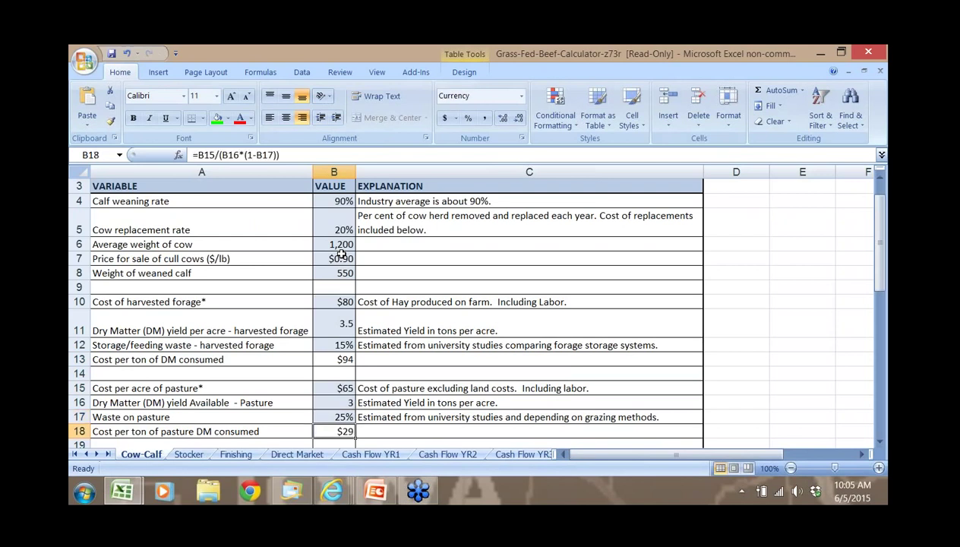
Compare the harvested forage cost per ton of DM consumed in B13 with the pasture cost per ton in B18.
{"action": "key", "text": "Up"}
{"action": "key", "text": "Up"}
{"action": "key", "text": "Up"}
{"action": "key", "text": "Up"}
{"action": "key", "text": "Up"}
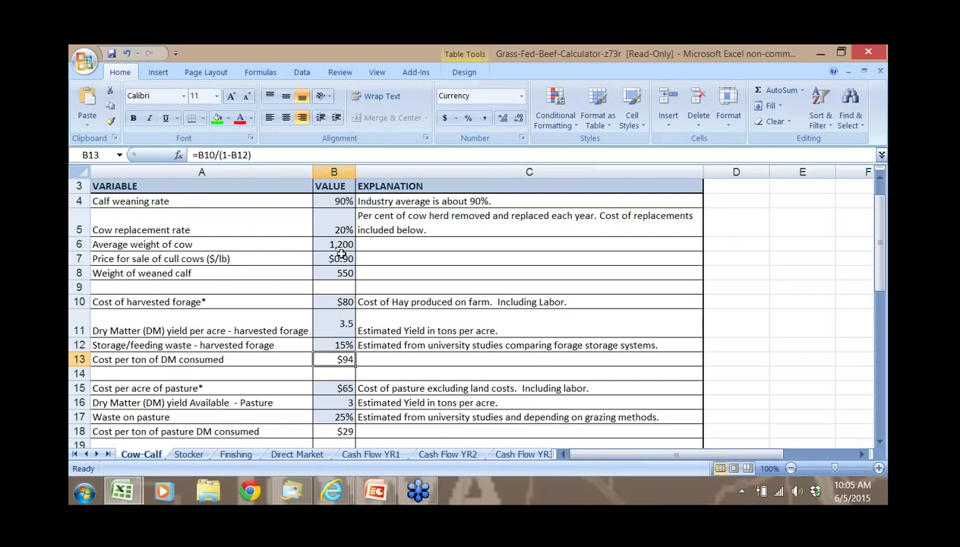
{"action": "key", "text": "Down"}
{"action": "key", "text": "Up"}
{"action": "key", "text": "Down"}
{"action": "key", "text": "Down"}
{"action": "key", "text": "Down"}
{"action": "key", "text": "Down"}
{"action": "key", "text": "Down"}
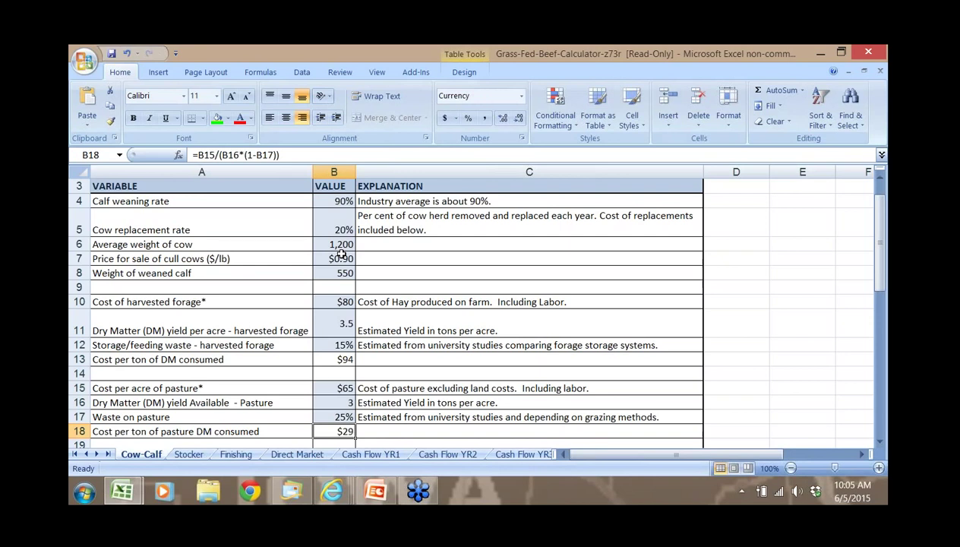
{"action": "key", "text": "Down"}
{"action": "key", "text": "Up"}
Examine the days on pasture in B20 and the days on harvested forage formula in B21.
{"action": "scroll", "coordinate": [342, 254], "scroll_direction": "down", "scroll_amount": 1}
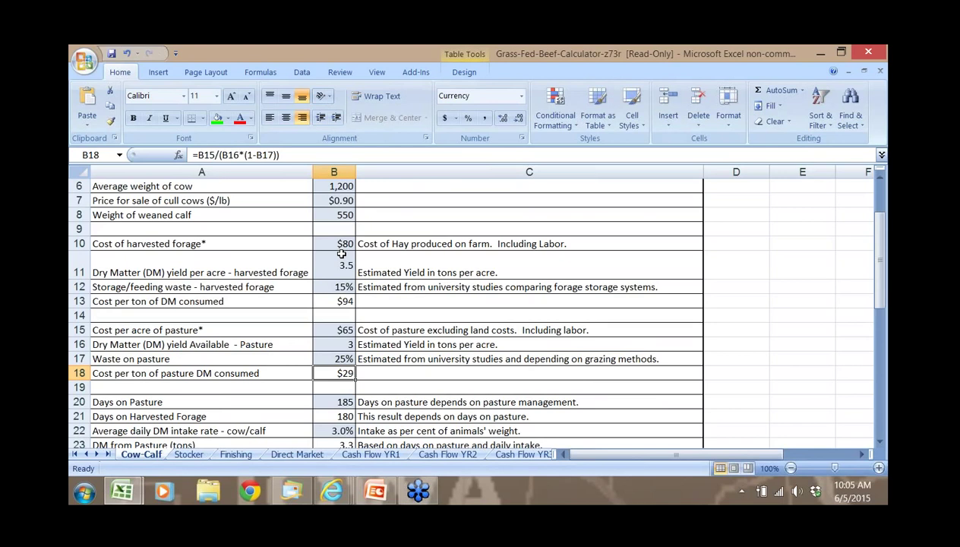
{"action": "key", "text": "Down"}
{"action": "key", "text": "Down"}
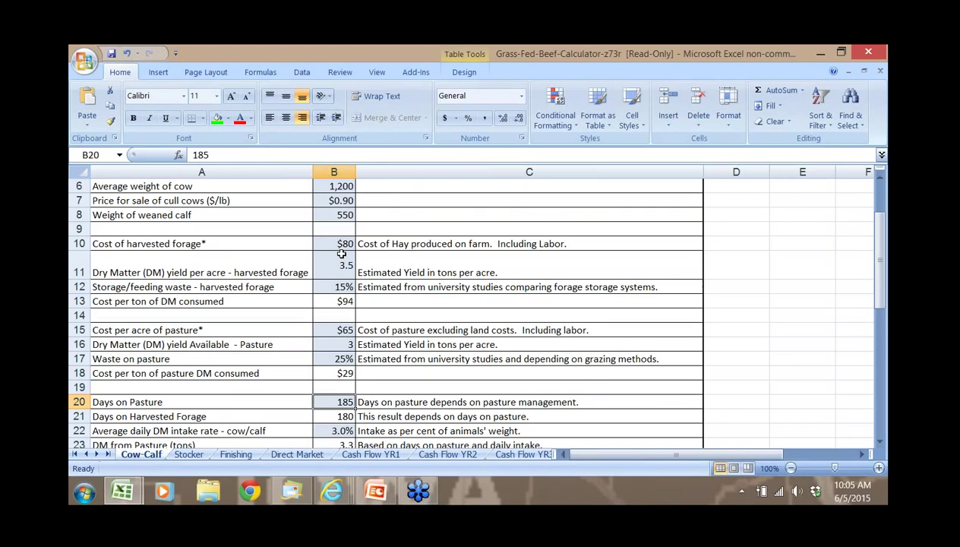
{"action": "key", "text": "Down"}
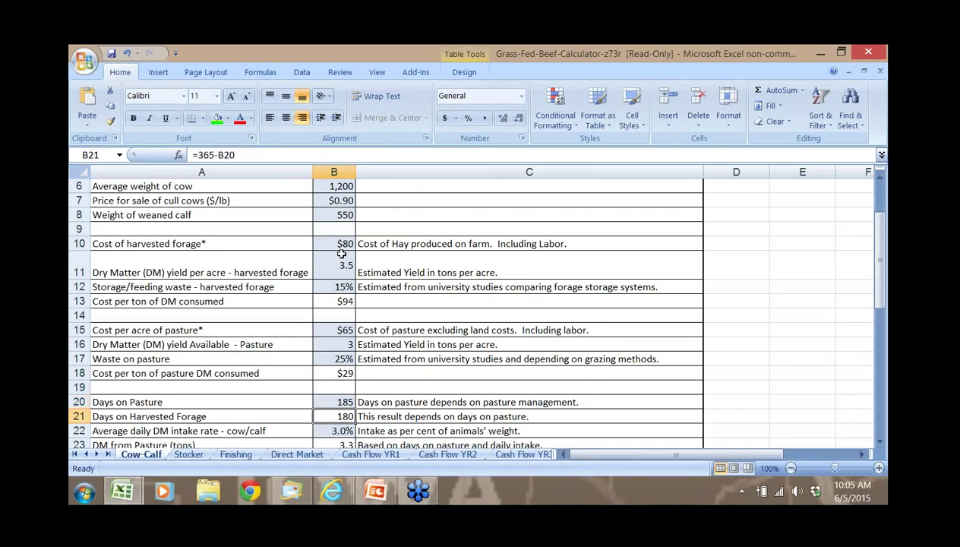
{"action": "key", "text": "Up"}
{"action": "key", "text": "Down"}
Examine the average daily DM intake rate and the formulas for DM tons from pasture and harvested forage.
{"action": "key", "text": "Down"}
{"action": "key", "text": "Down"}
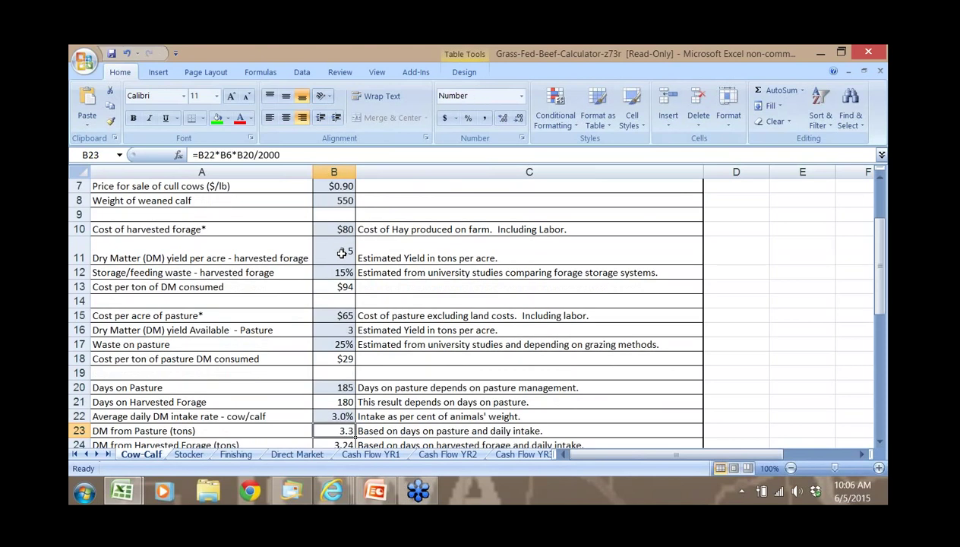
{"action": "key", "text": "Up"}
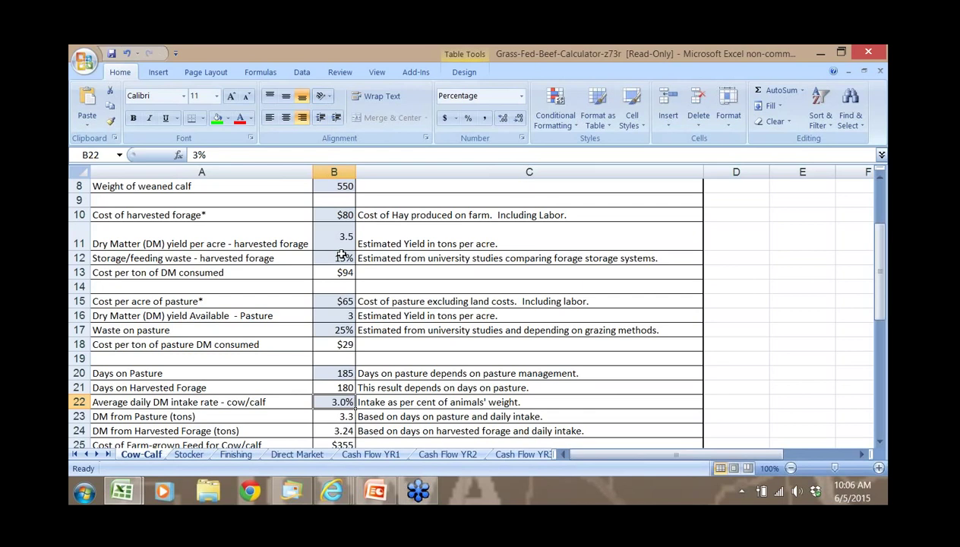
{"action": "key", "text": "Down"}
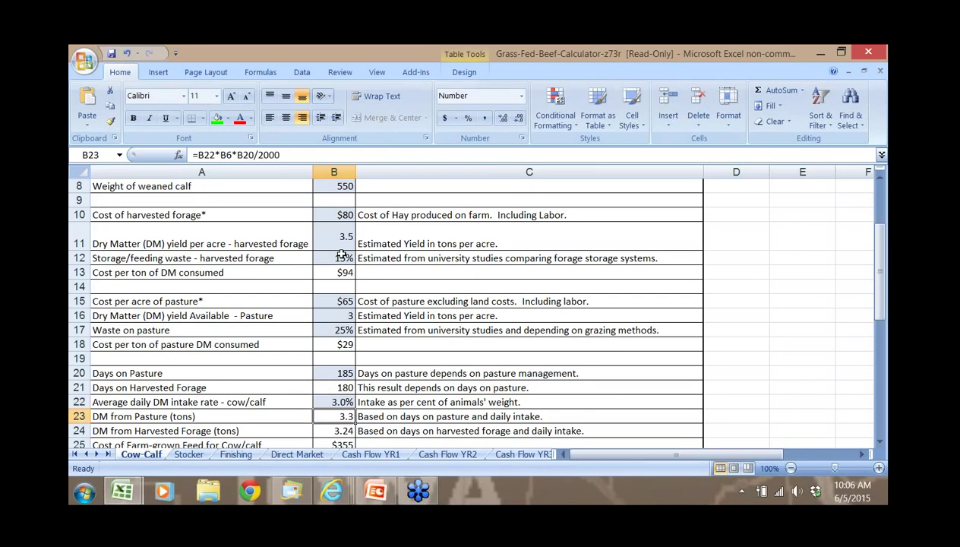
{"action": "key", "text": "Down"}
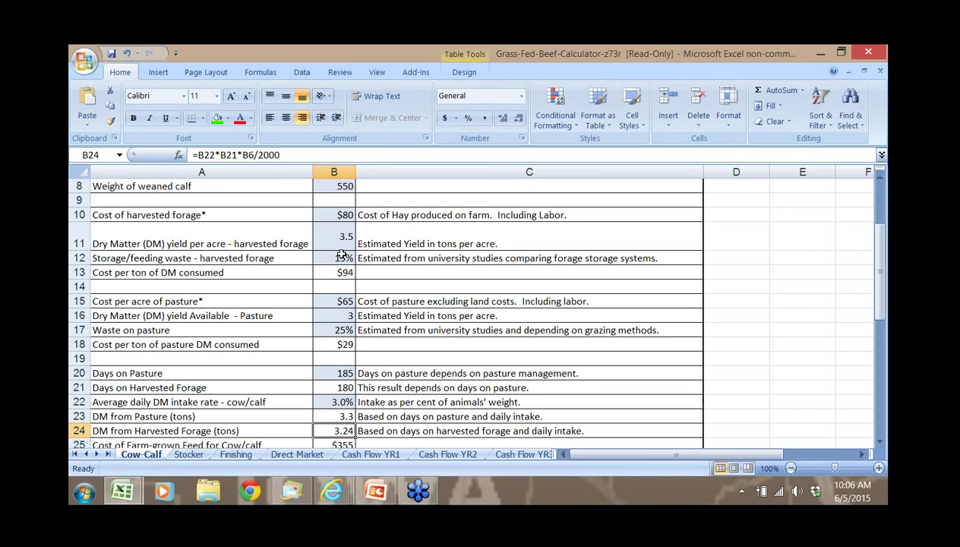
Review the farm-grown feed, purchased feed and non-feed costs down to the cost of cow/calf in B28.
{"action": "key", "text": "Down"}
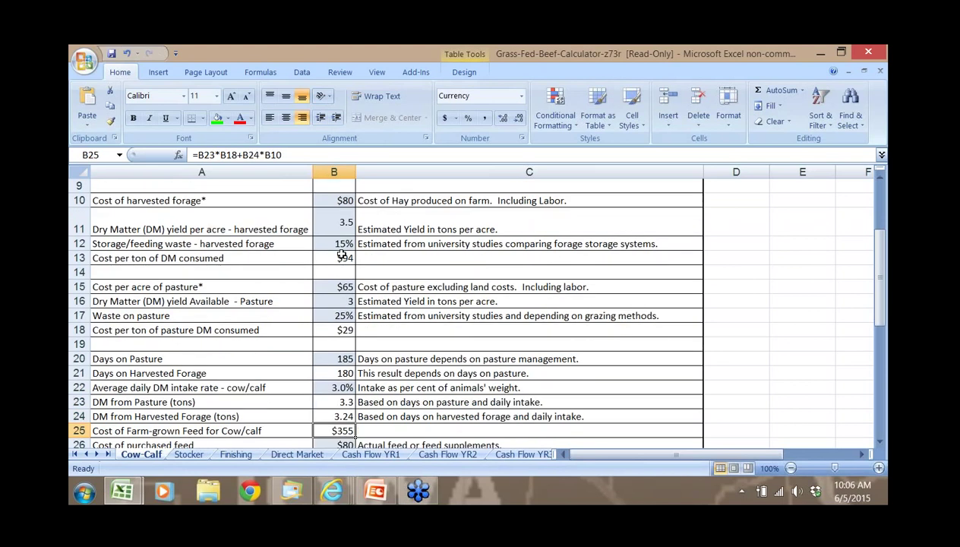
{"action": "key", "text": "Down"}
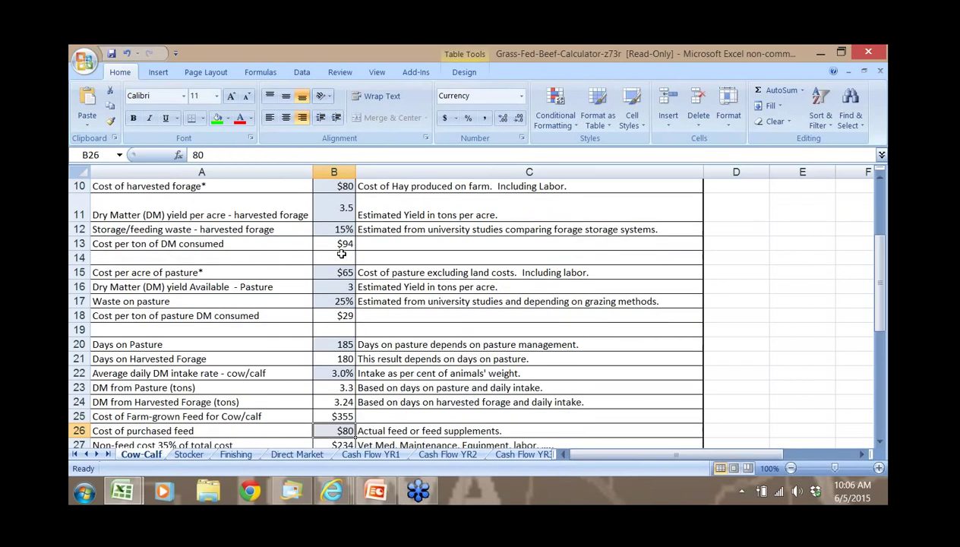
{"action": "key", "text": "Down"}
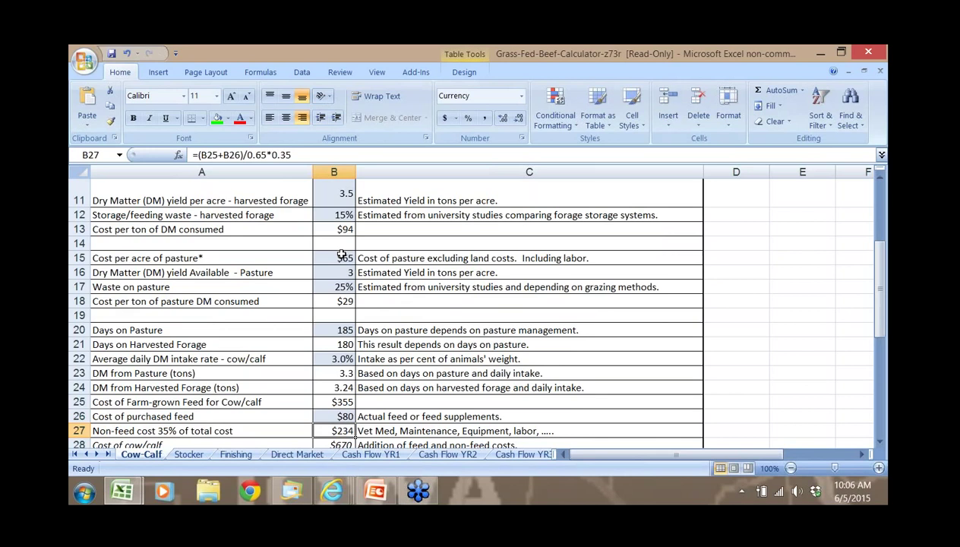
{"action": "key", "text": "Up"}
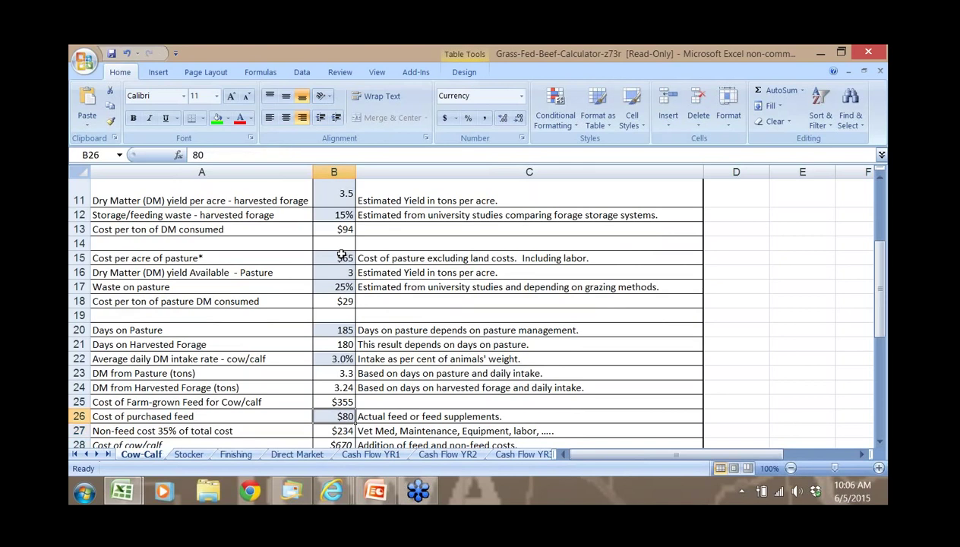
{"action": "key", "text": "Down"}
{"action": "key", "text": "Down"}
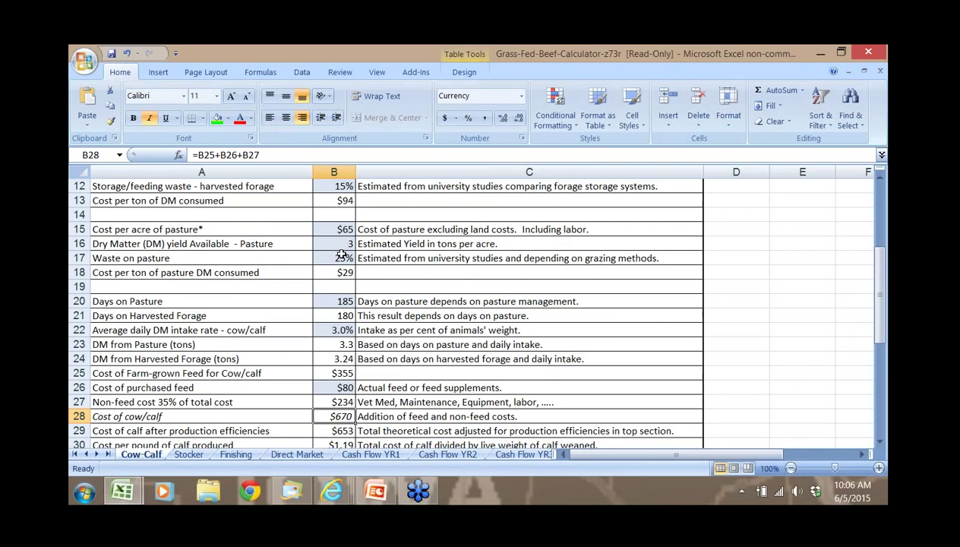
Examine the calf cost after production efficiencies, the cost per pound of calf and the acres needed per head.
{"action": "key", "text": "Down"}
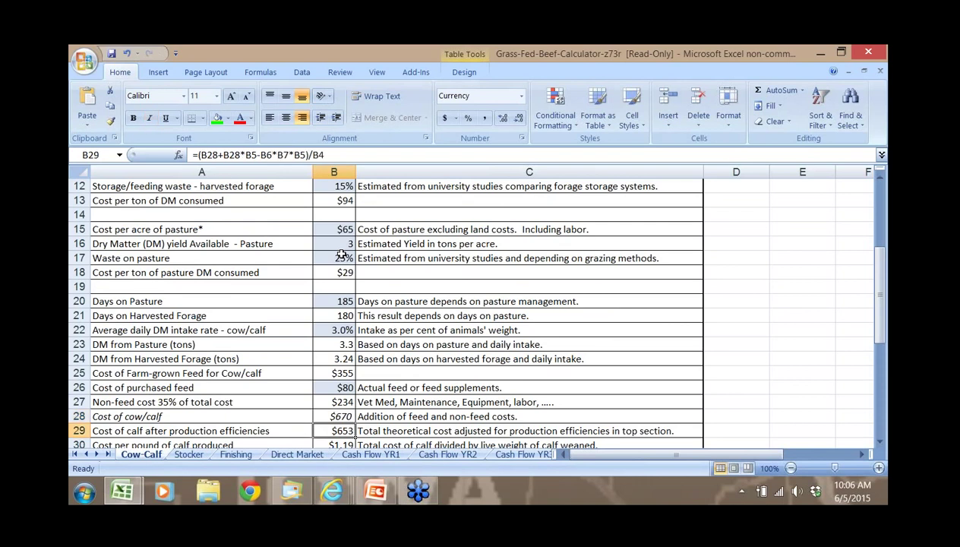
{"action": "key", "text": "Down"}
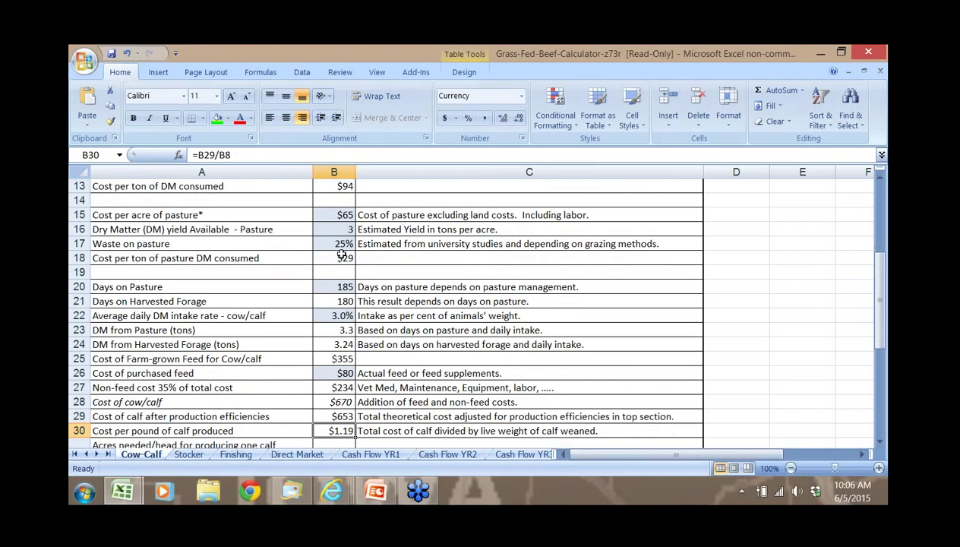
{"action": "key", "text": "Up"}
{"action": "key", "text": "Down"}
{"action": "key", "text": "Down"}
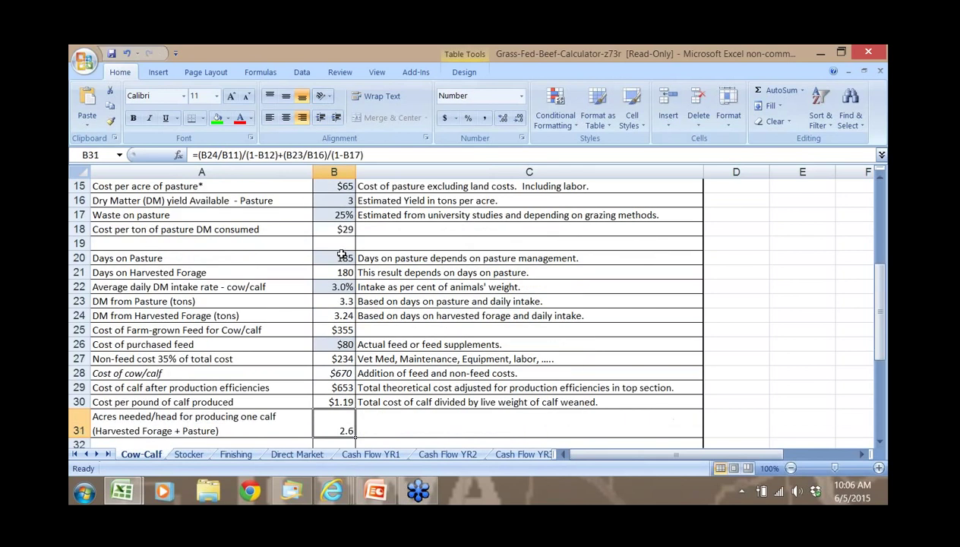
Review the market price of calf in B33 and the total revenue formula in B34.
{"action": "scroll", "coordinate": [342, 255], "scroll_direction": "down", "scroll_amount": 1}
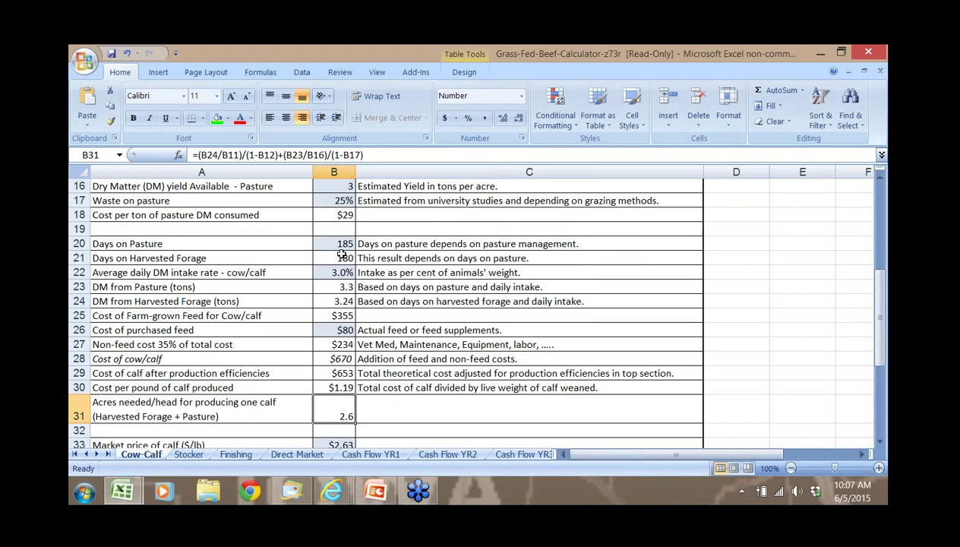
{"action": "key", "text": "Down"}
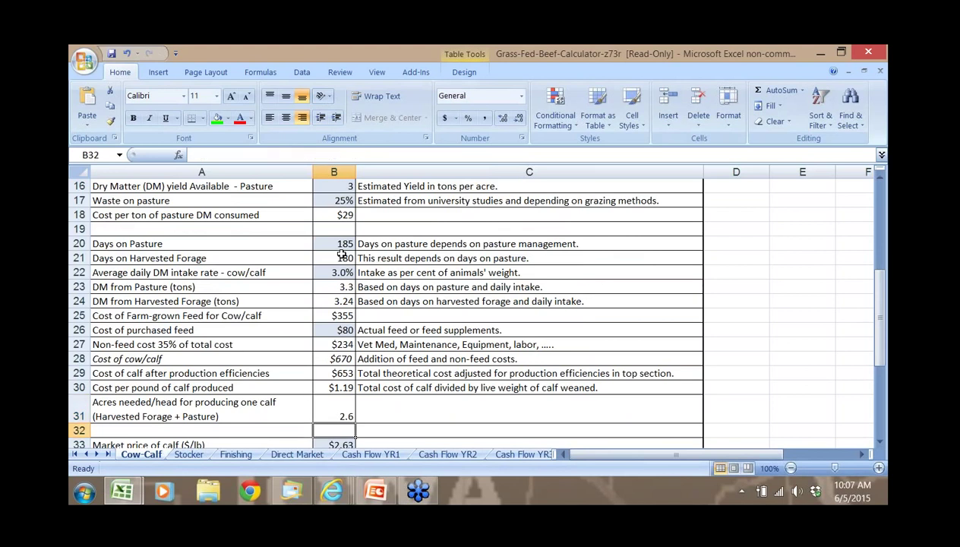
{"action": "key", "text": "Down"}
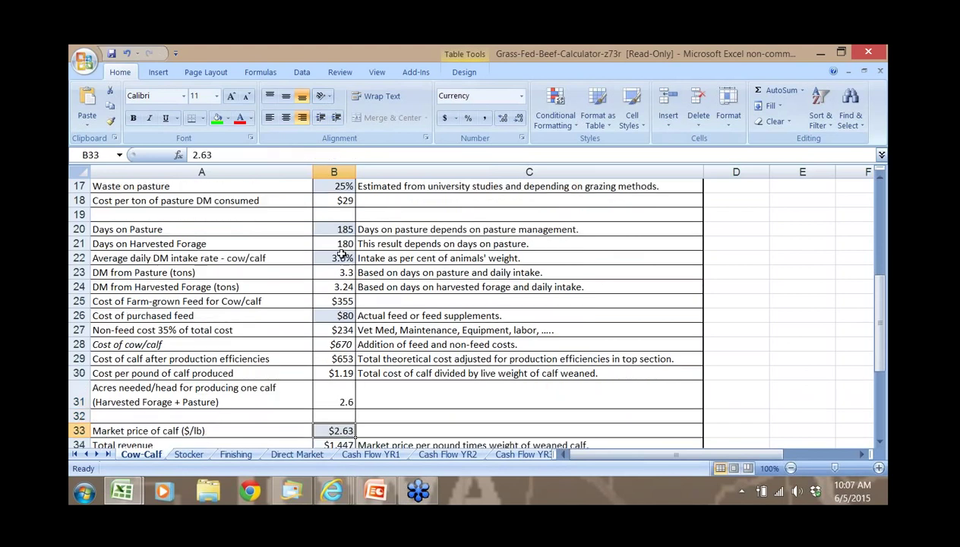
{"action": "key", "text": "Down"}
{"action": "key", "text": "Down"}
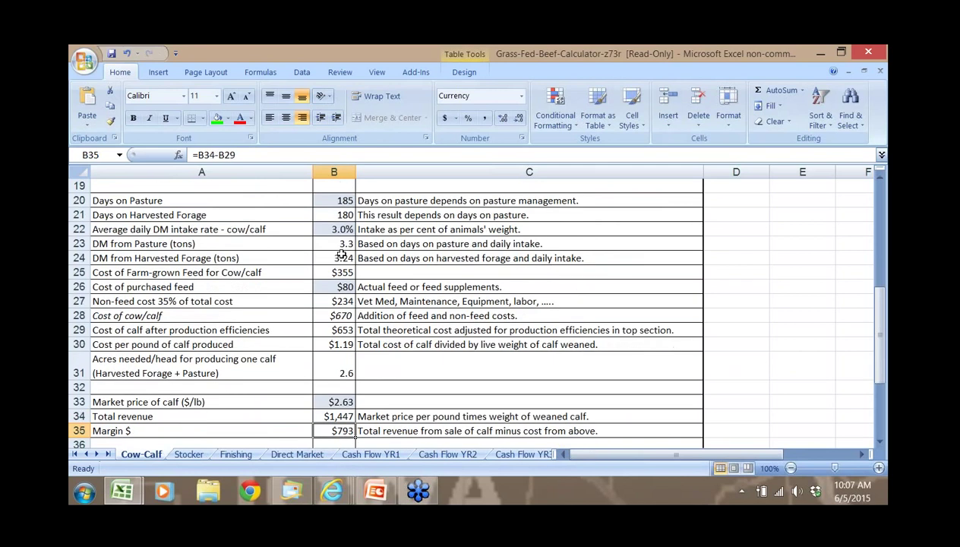
{"action": "key", "text": "Up"}
{"action": "key", "text": "Up"}
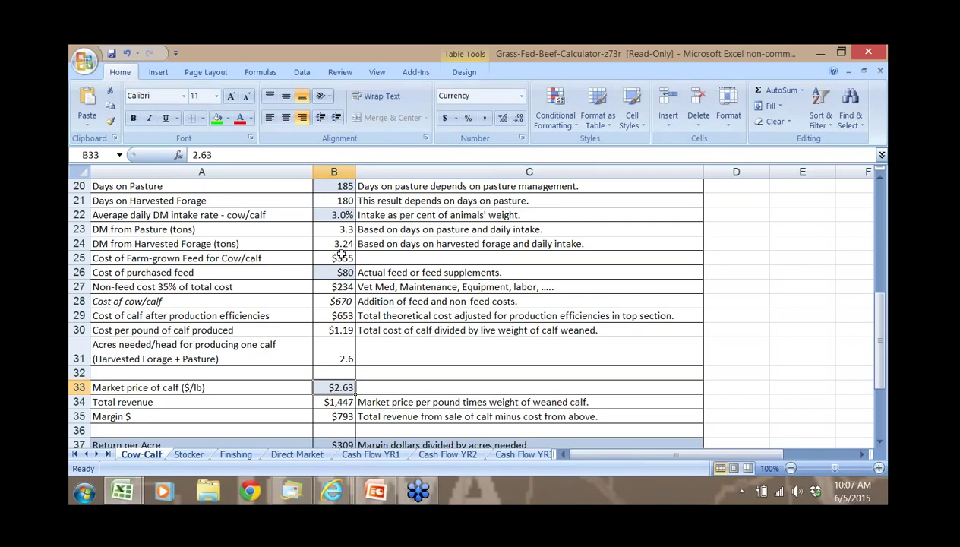
{"action": "key", "text": "Down"}
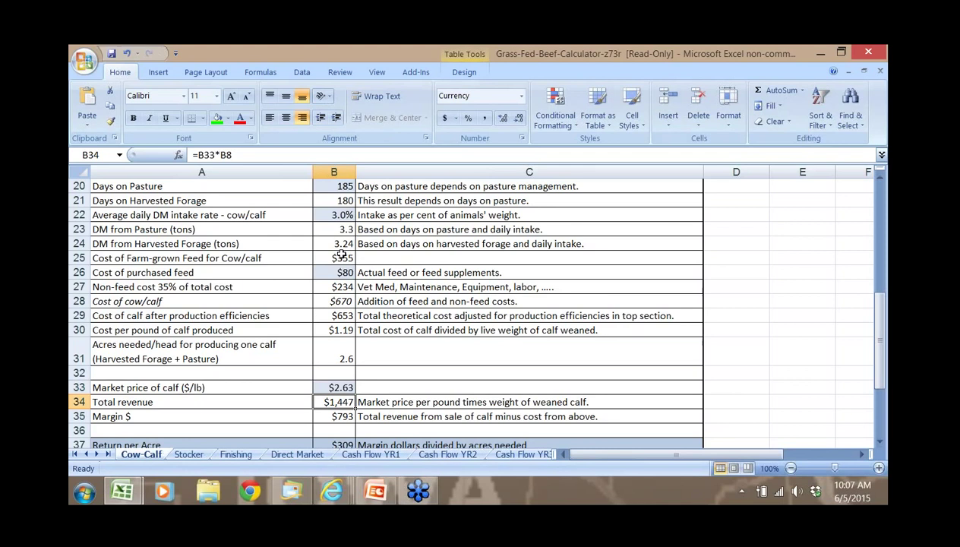
Examine the margin in B35 and the return per acre formula in B37.
{"action": "key", "text": "Down"}
{"action": "key", "text": "Down"}
{"action": "key", "text": "Down"}
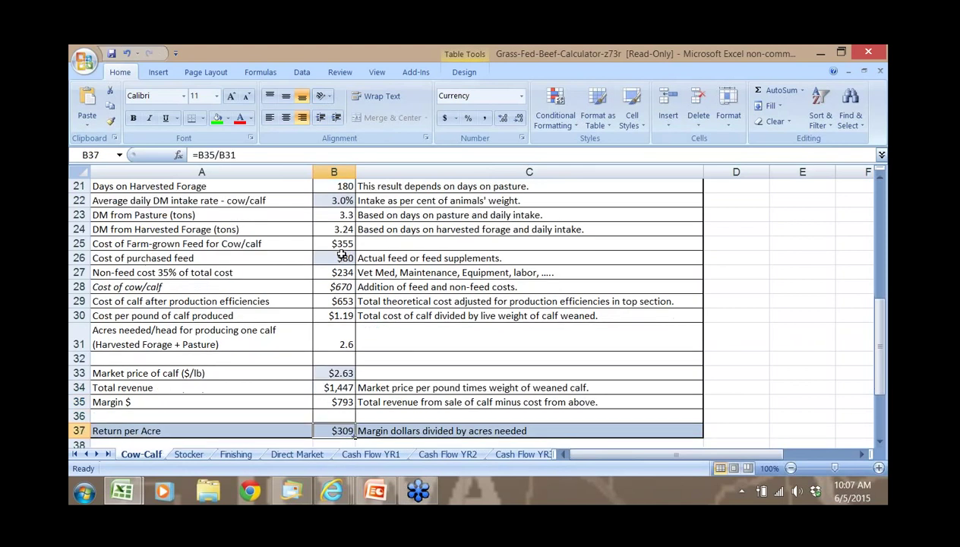
{"action": "scroll", "coordinate": [342, 254], "scroll_direction": "down", "scroll_amount": 1}
{"action": "key", "text": "Up"}
{"action": "key", "text": "Up"}
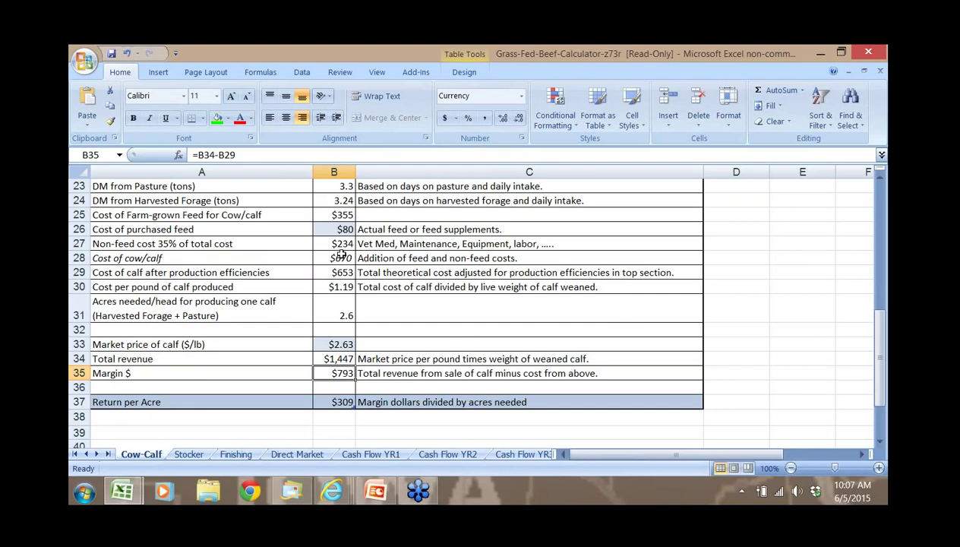
{"action": "key", "text": "Down"}
{"action": "key", "text": "Down"}
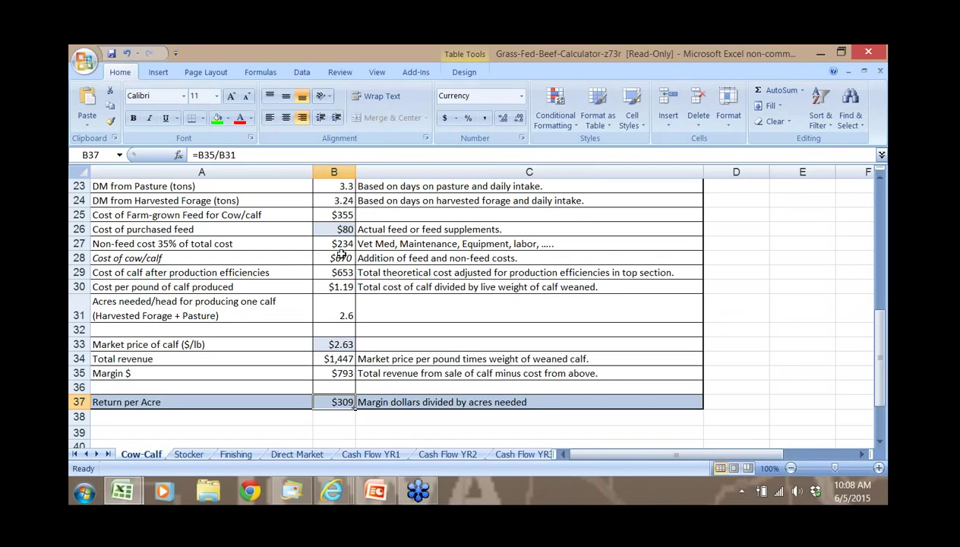
Switch to the Stocker sheet and go to the VARIABLE heading in A3.
{"action": "left_click", "coordinate": [196, 458]}
{"action": "key", "text": "Up"}
{"action": "key", "text": "Up"}
{"action": "key", "text": "Up"}
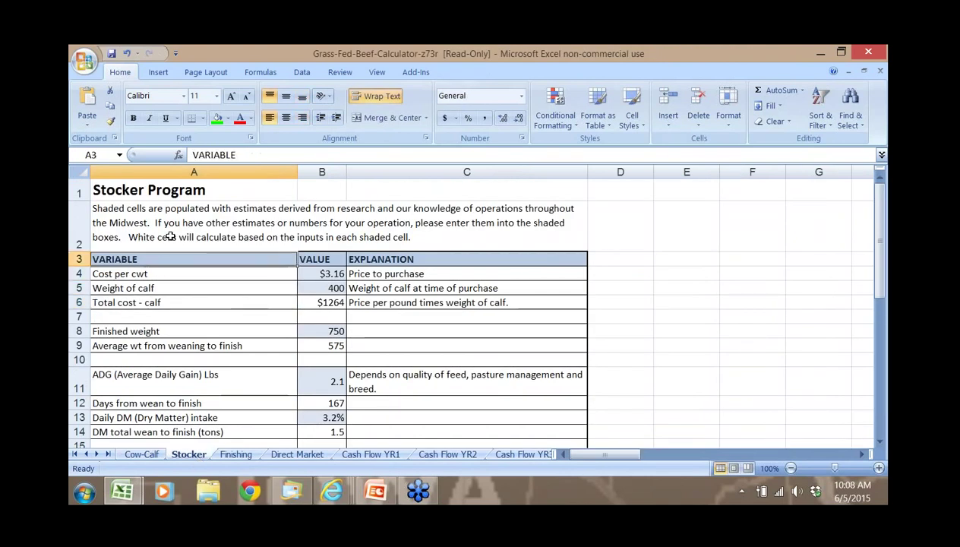
Review the stocker calf's cost per cwt, purchase weight and total cost, down to the finished weight in B8.
{"action": "key", "text": "Up"}
{"action": "key", "text": "Down"}
{"action": "key", "text": "Down"}
{"action": "key", "text": "Down"}
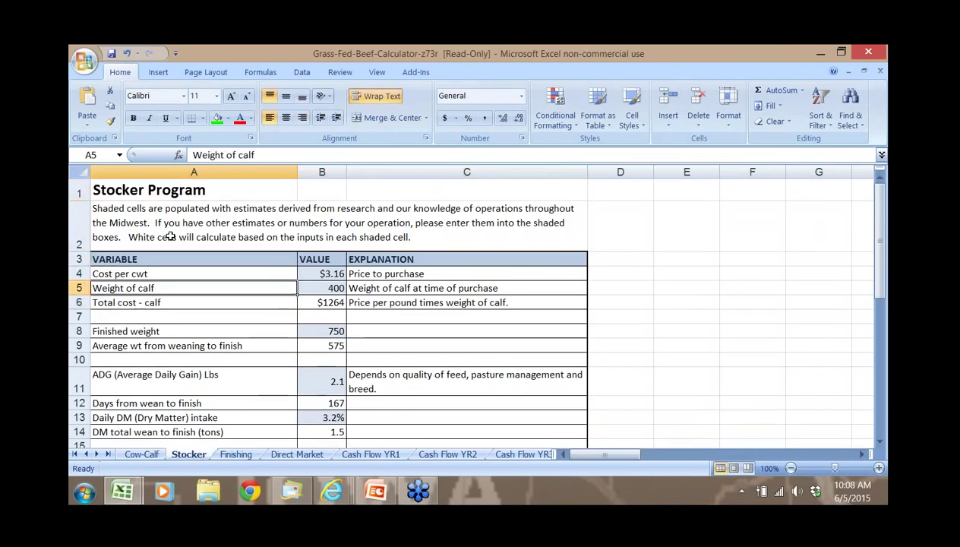
{"action": "key", "text": "Right"}
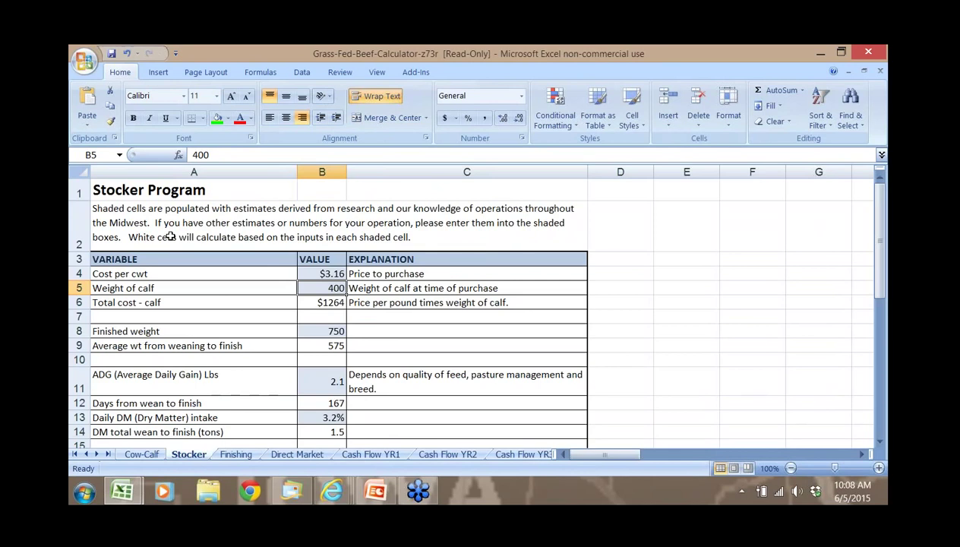
{"action": "key", "text": "Up"}
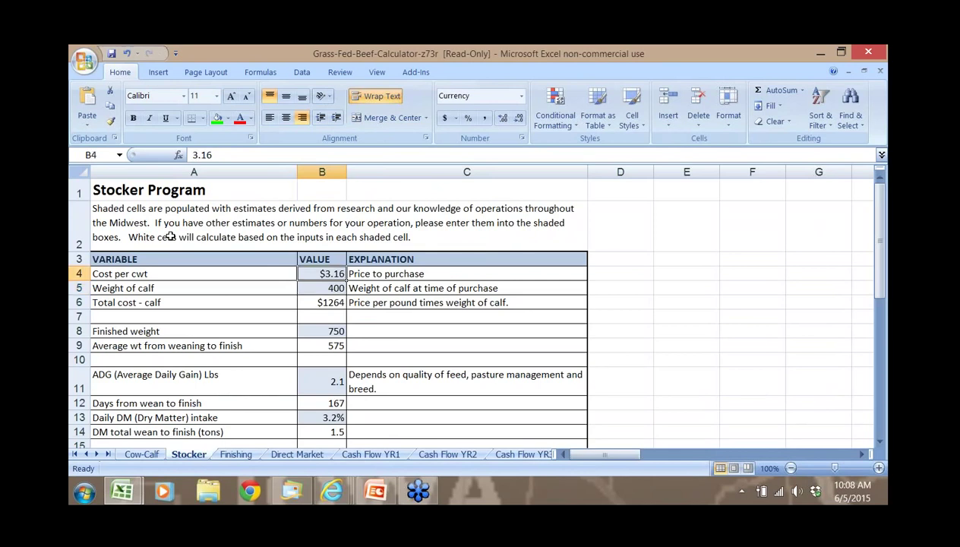
{"action": "key", "text": "Down"}
{"action": "key", "text": "Down"}
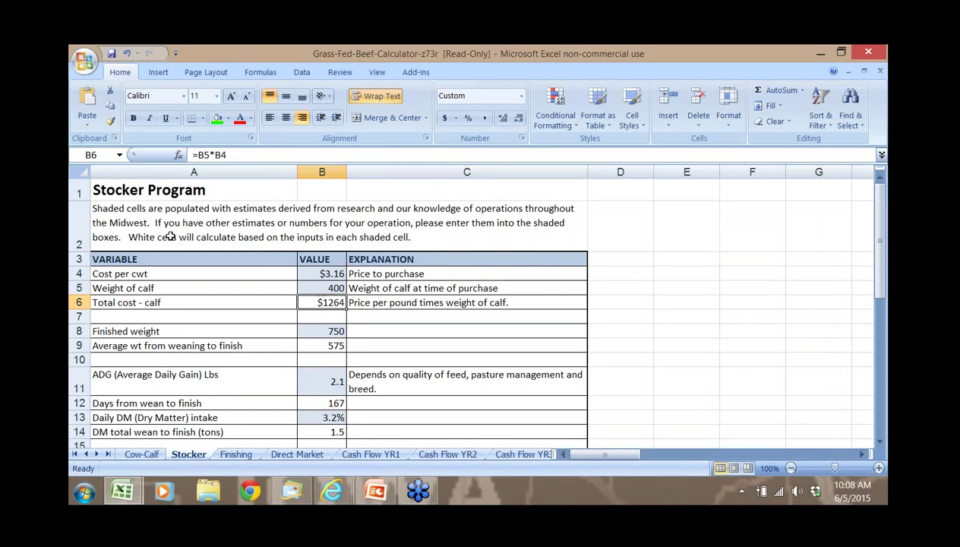
{"action": "key", "text": "Down"}
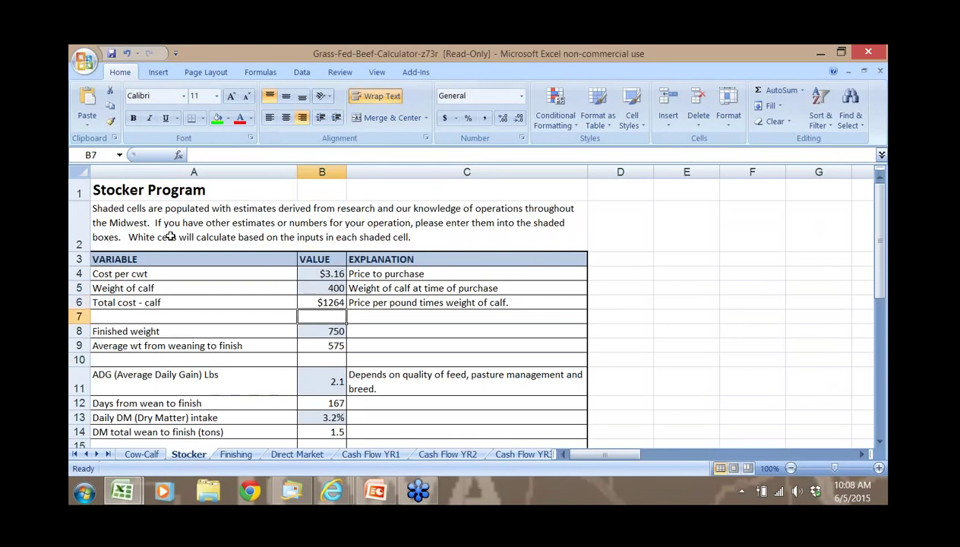
{"action": "key", "text": "Down"}
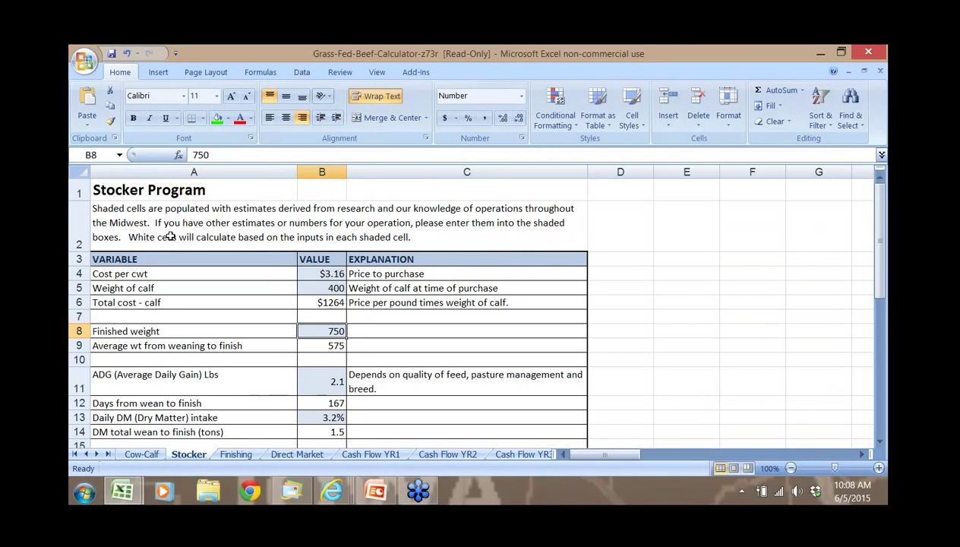
Review the Stocker weight, daily gain and dry matter intake rows, from the average weight formula in B9 to total dry matter in B14.
{"action": "key", "text": "Down"}
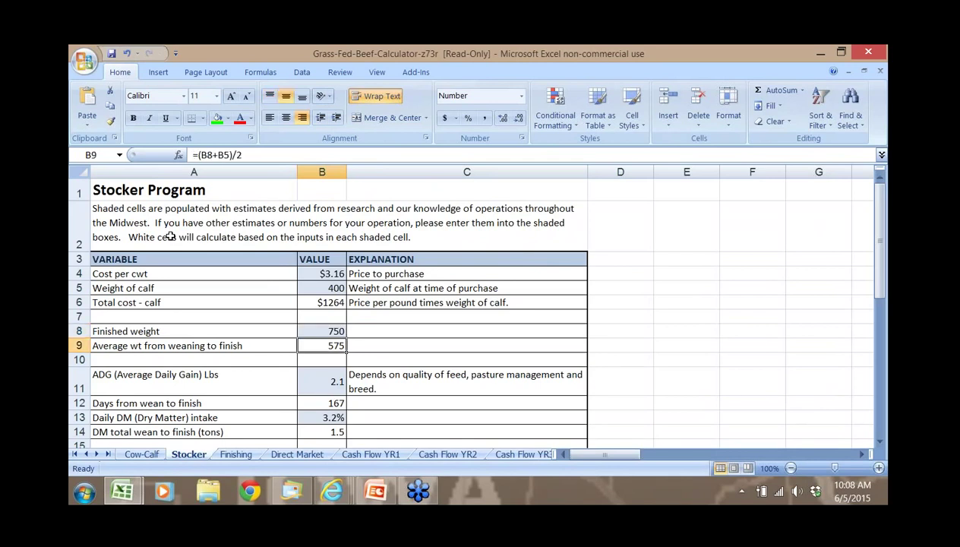
{"action": "key", "text": "Down"}
{"action": "key", "text": "Down"}
{"action": "key", "text": "Down"}
{"action": "key", "text": "Up"}
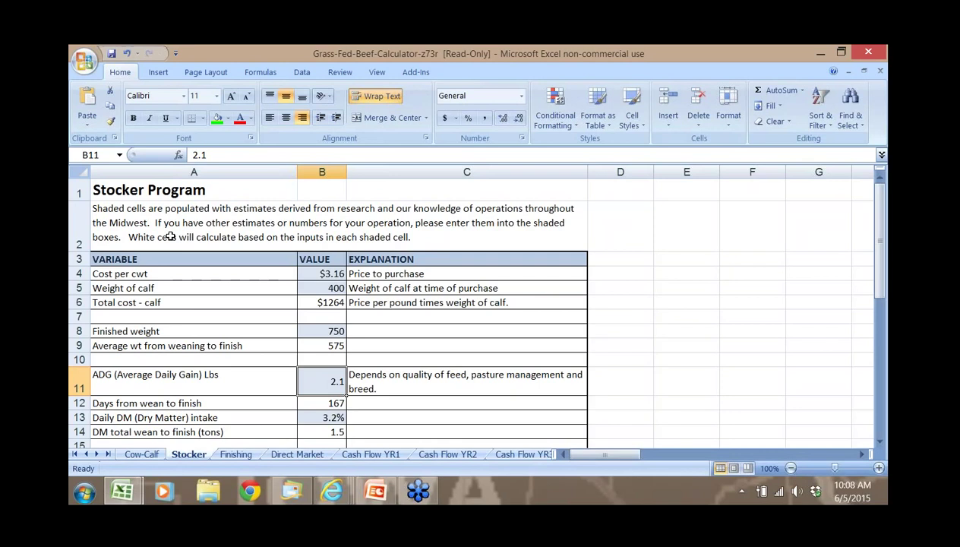
{"action": "key", "text": "Down"}
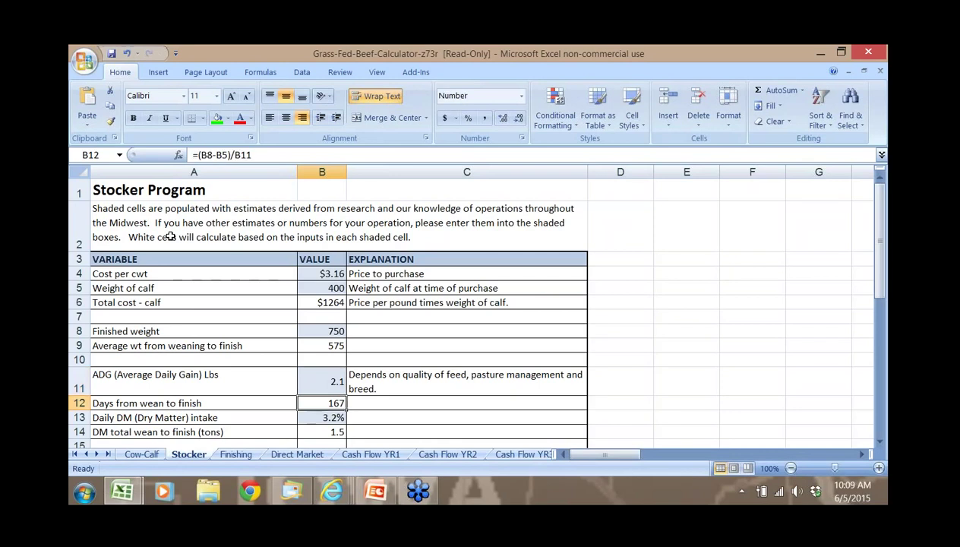
{"action": "key", "text": "Down"}
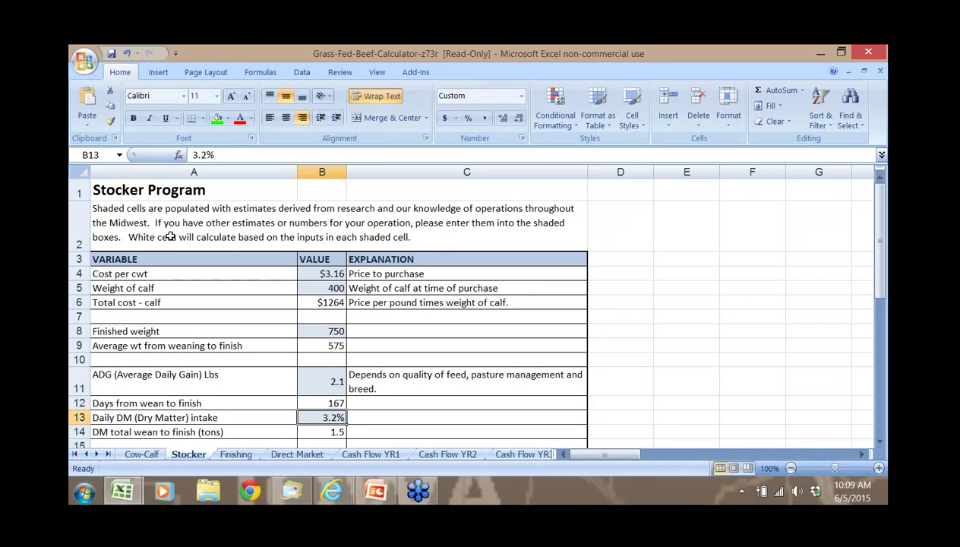
{"action": "key", "text": "Down"}
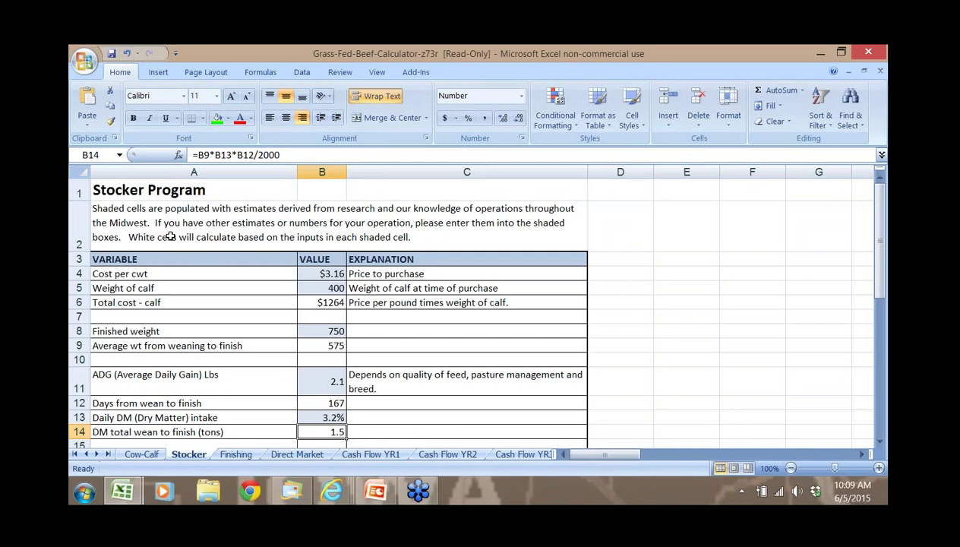
Review the harvested forage inputs from B16 down and the formula for cost per ton of dry matter consumed in B19.
{"action": "key", "text": "Down"}
{"action": "key", "text": "Down"}
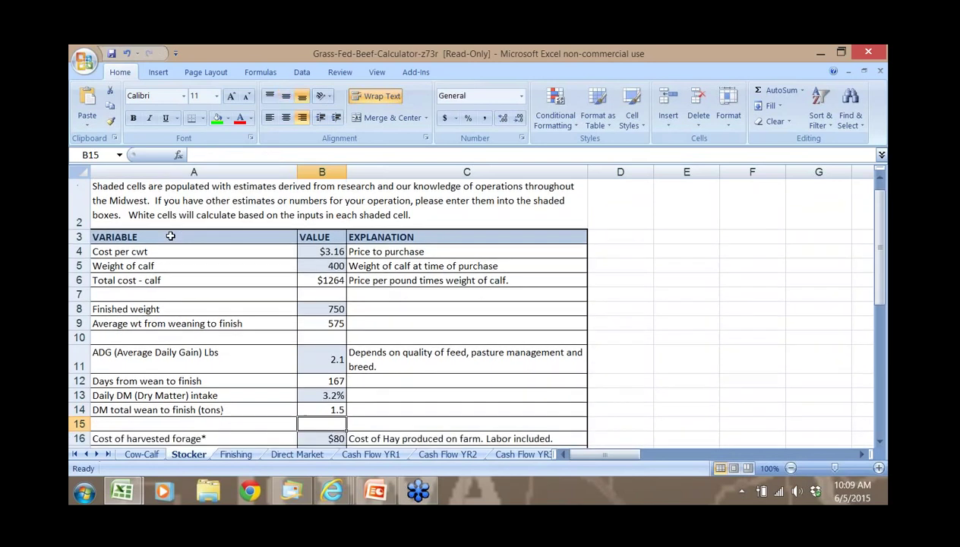
{"action": "key", "text": "Down"}
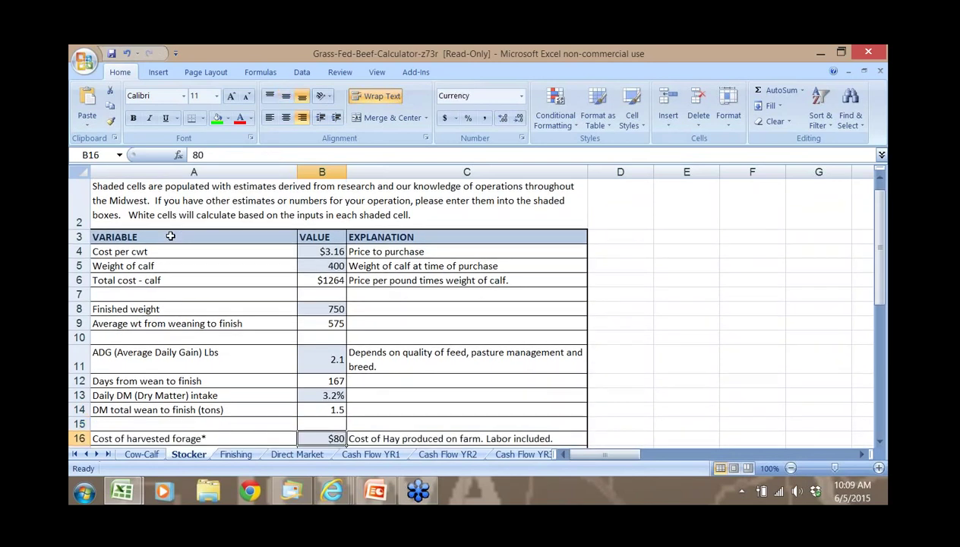
{"action": "key", "text": "Down"}
{"action": "key", "text": "Down"}
{"action": "key", "text": "Down"}
{"action": "key", "text": "Down"}
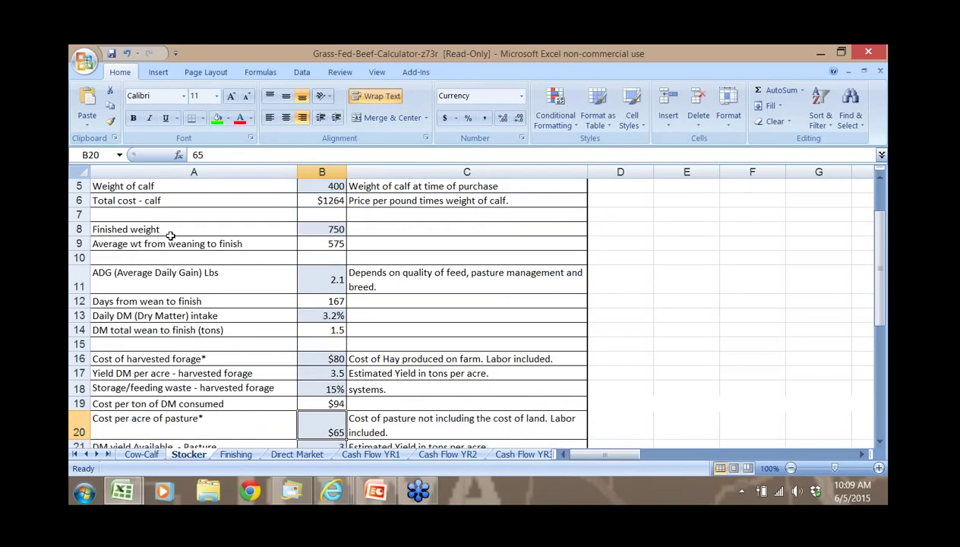
{"action": "key", "text": "Down"}
{"action": "key", "text": "Up"}
{"action": "key", "text": "Up"}
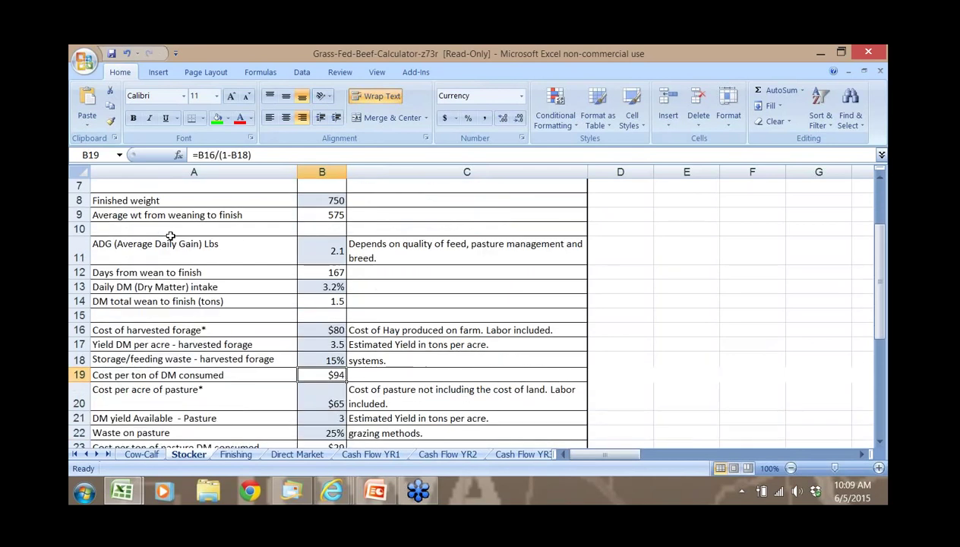
Review the pasture cost, yield and waste inputs, through the average dry matter cost in B24 and the farm-grown feed cost formula in B25.
{"action": "key", "text": "Down"}
{"action": "key", "text": "Down"}
{"action": "key", "text": "Down"}
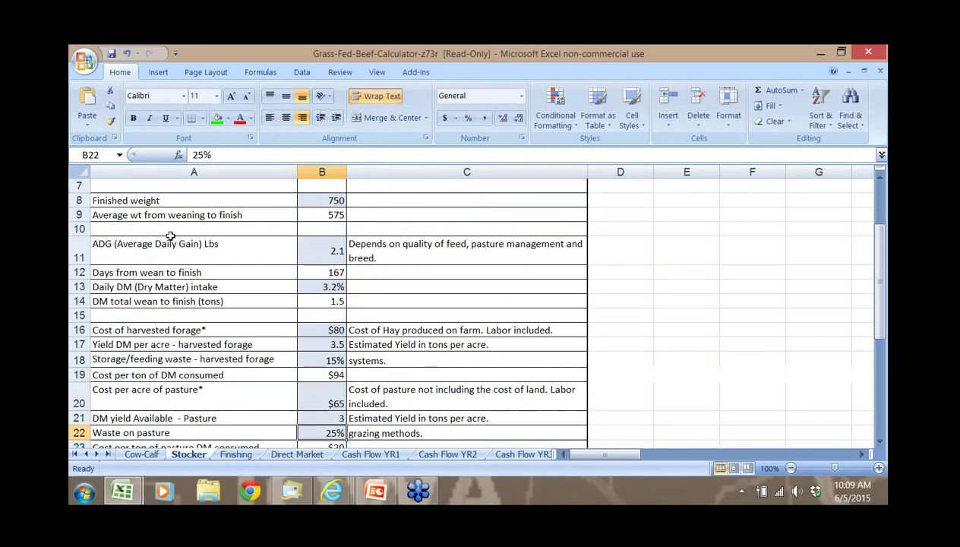
{"action": "key", "text": "Down"}
{"action": "key", "text": "Down"}
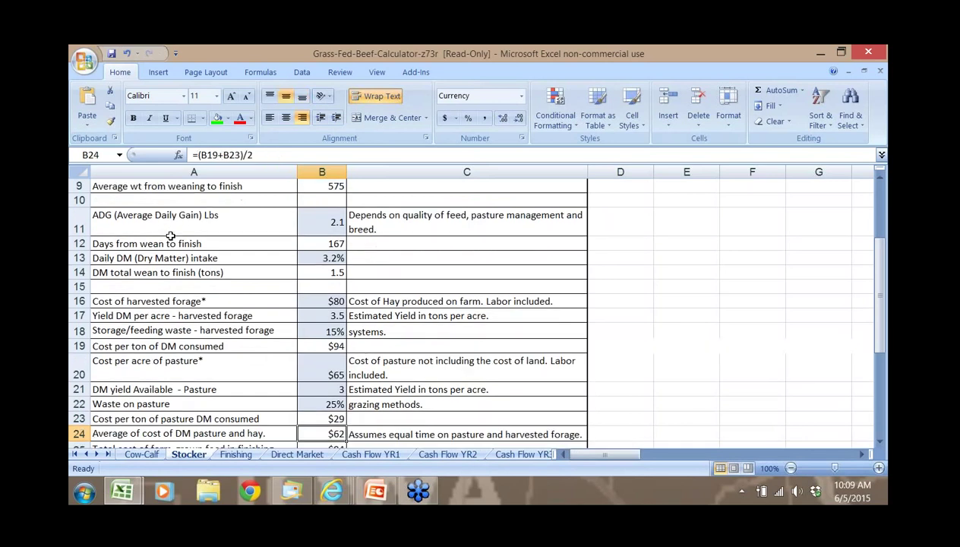
{"action": "key", "text": "Down"}
{"action": "key", "text": "Up"}
{"action": "key", "text": "Down"}
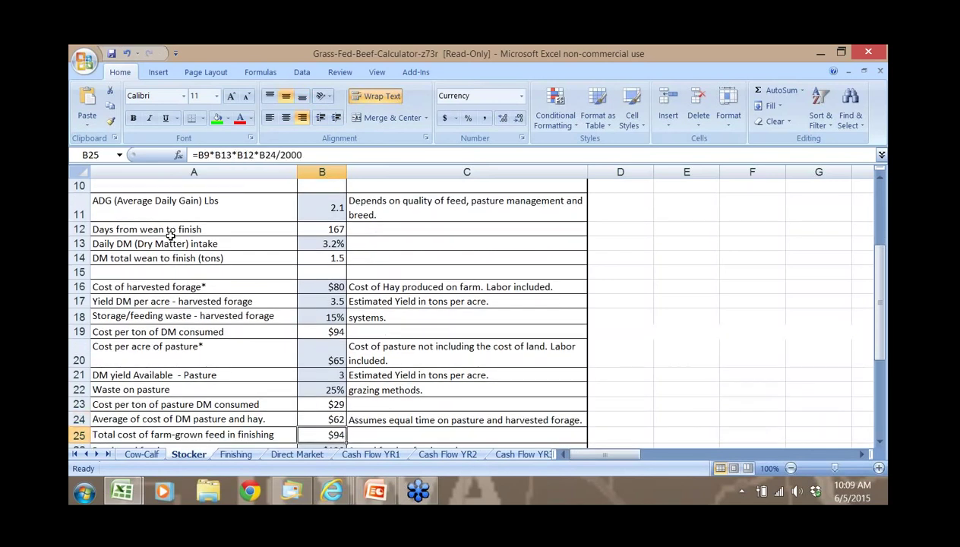
Review the purchased feed and non-feed costs in B26 and B27, and the total cost formulas in B28 and B29.
{"action": "key", "text": "Down"}
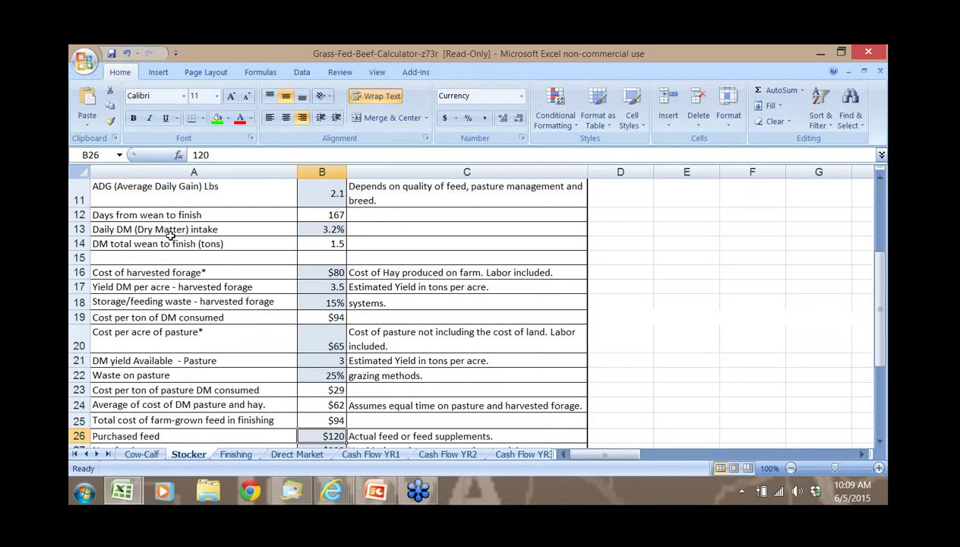
{"action": "key", "text": "Down"}
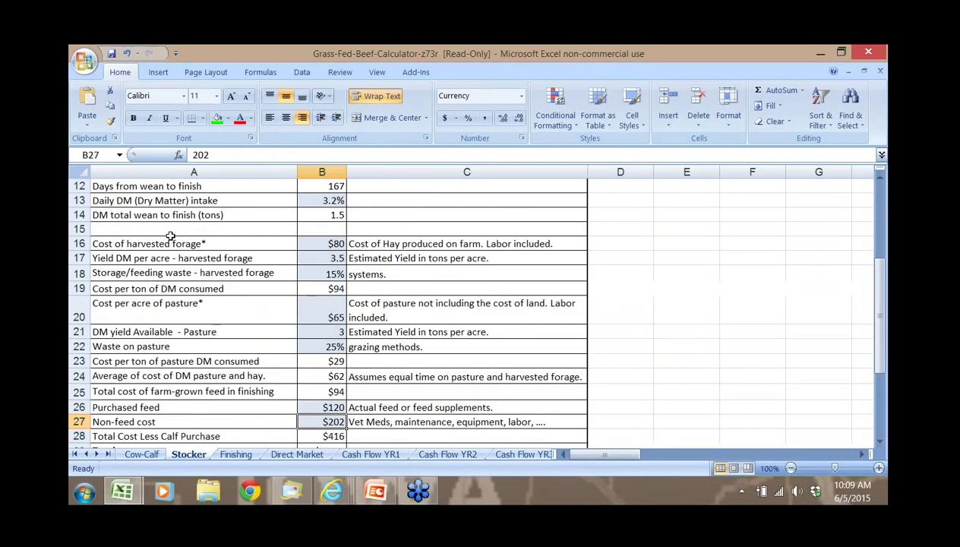
{"action": "key", "text": "Down"}
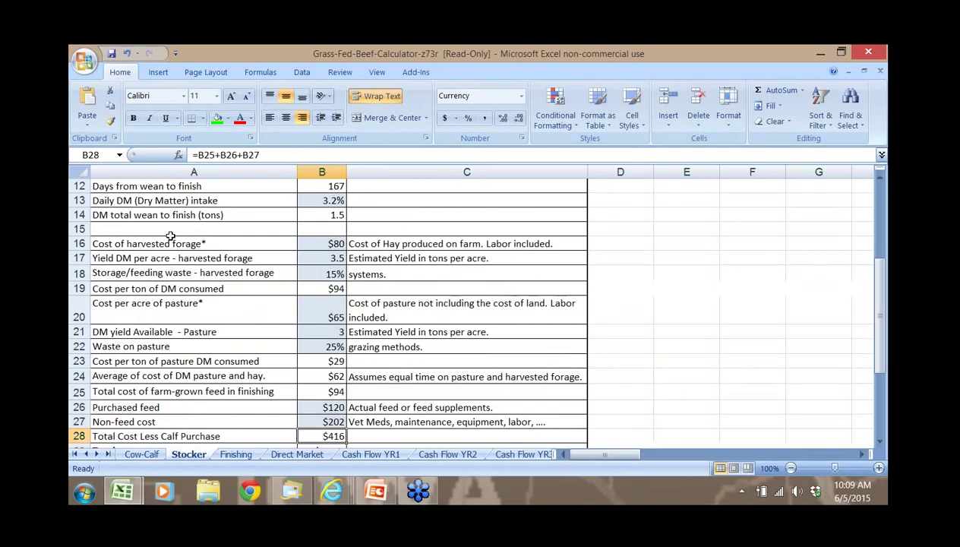
{"action": "key", "text": "Down"}
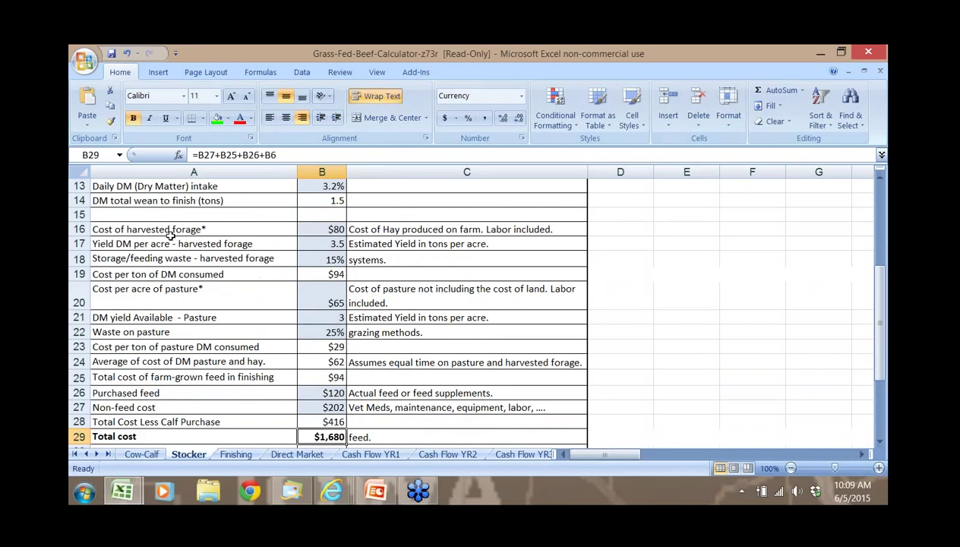
{"action": "scroll", "coordinate": [171, 236], "scroll_direction": "down", "scroll_amount": 1}
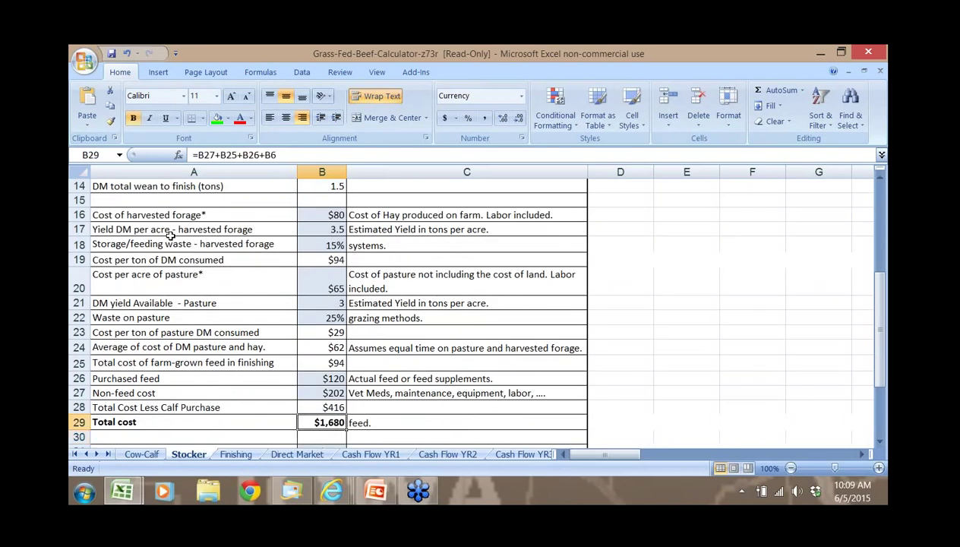
Examine the stocker price per pound in B31 and the total revenue formula in B32.
{"action": "key", "text": "Down"}
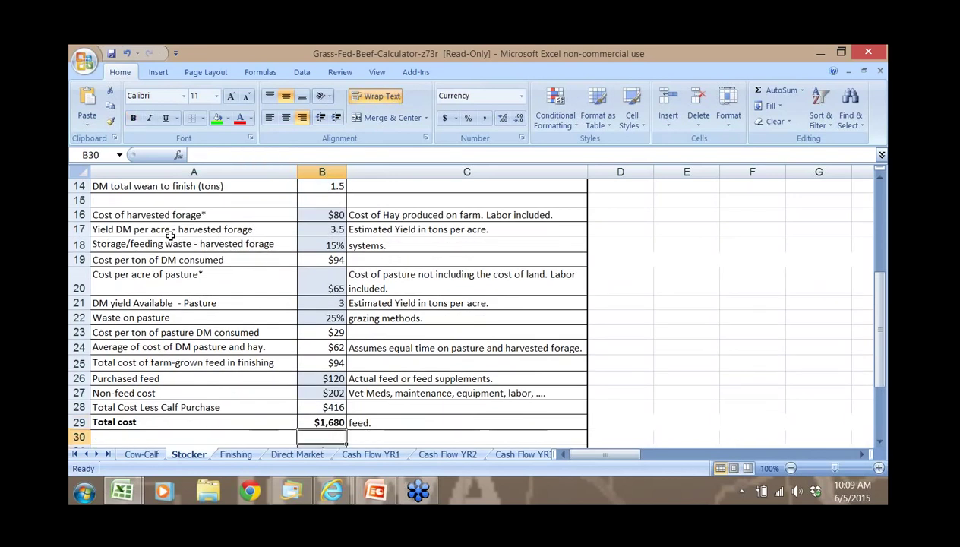
{"action": "key", "text": "Down"}
{"action": "key", "text": "Down"}
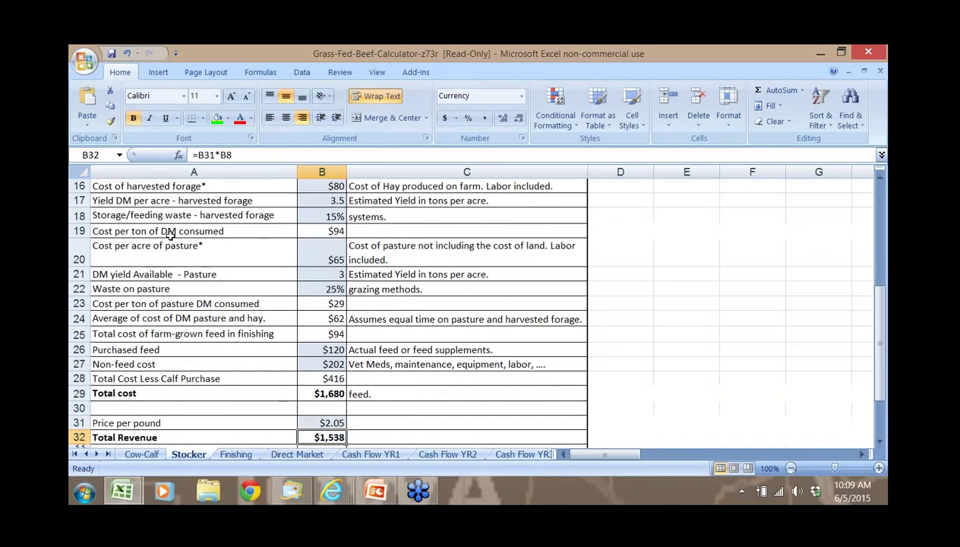
{"action": "key", "text": "Down"}
{"action": "key", "text": "Down"}
{"action": "key", "text": "Up"}
{"action": "key", "text": "Up"}
{"action": "key", "text": "Up"}
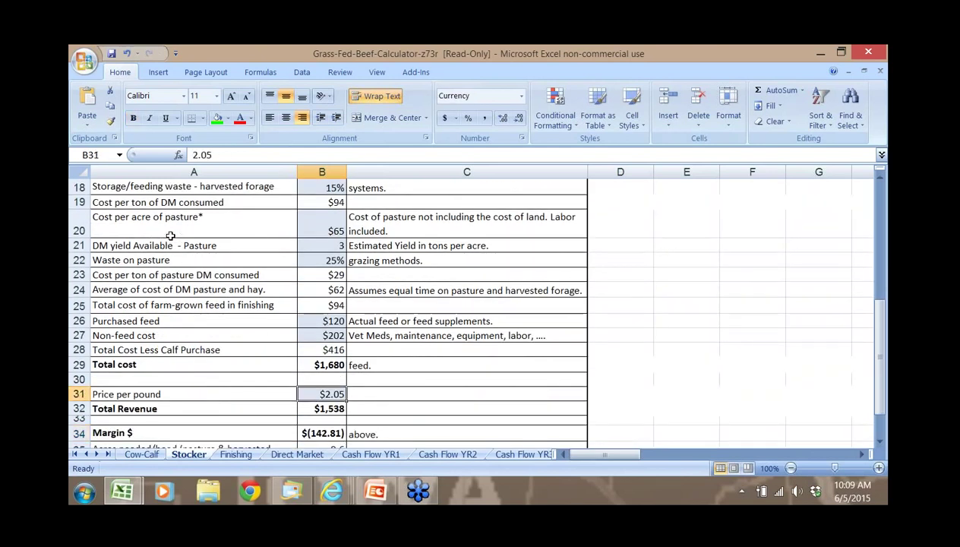
{"action": "key", "text": "Down"}
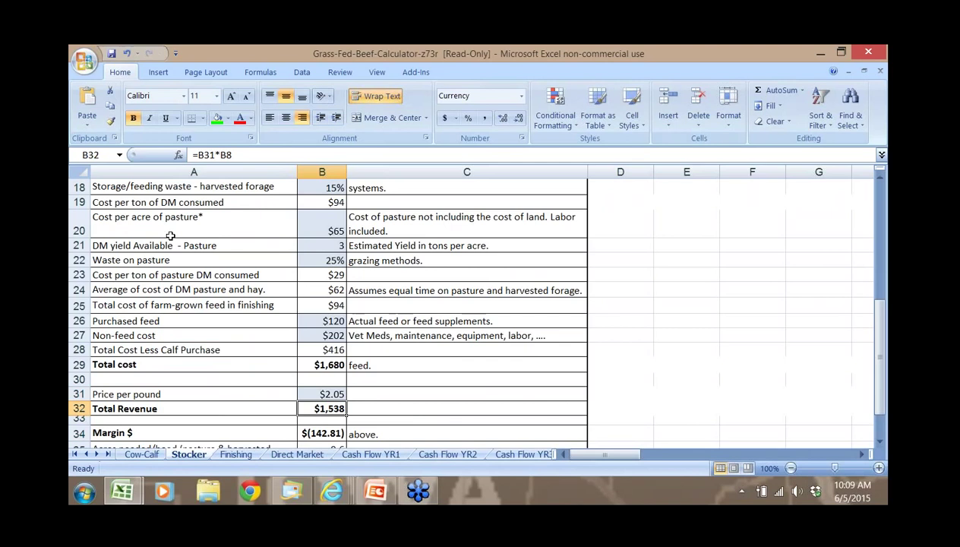
Review the stocker margin in B34, the acres needed per head in B35 and the return per acre formula in B37.
{"action": "key", "text": "Down"}
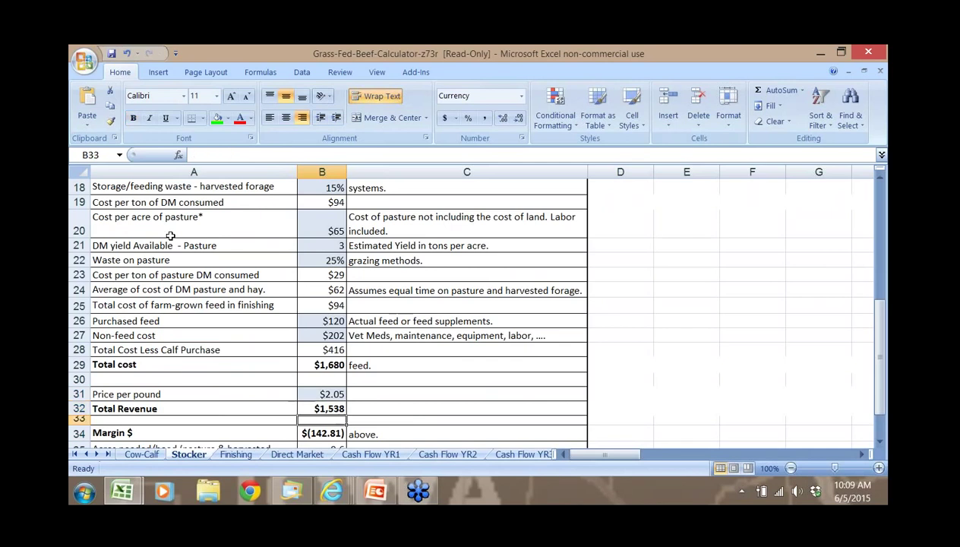
{"action": "key", "text": "Down"}
{"action": "key", "text": "Down"}
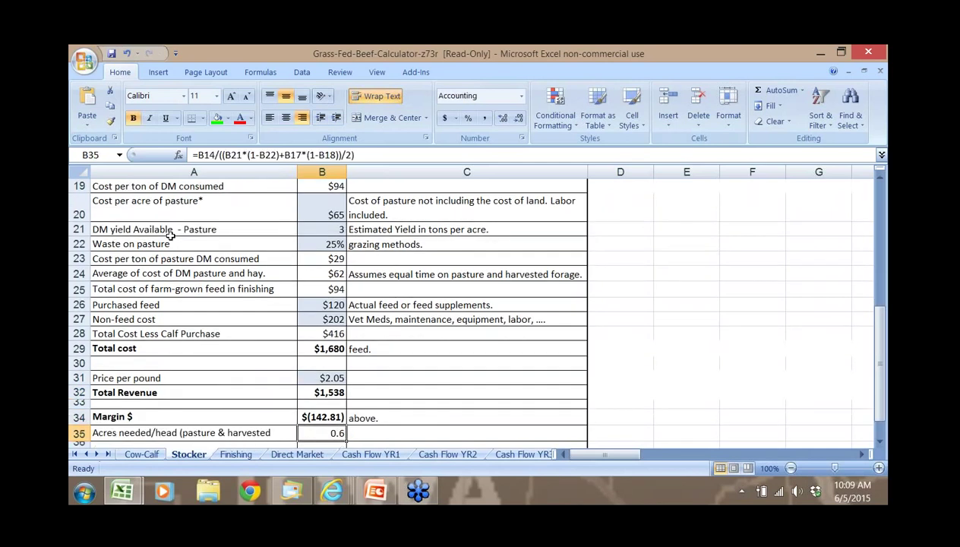
{"action": "key", "text": "Down"}
{"action": "key", "text": "Down"}
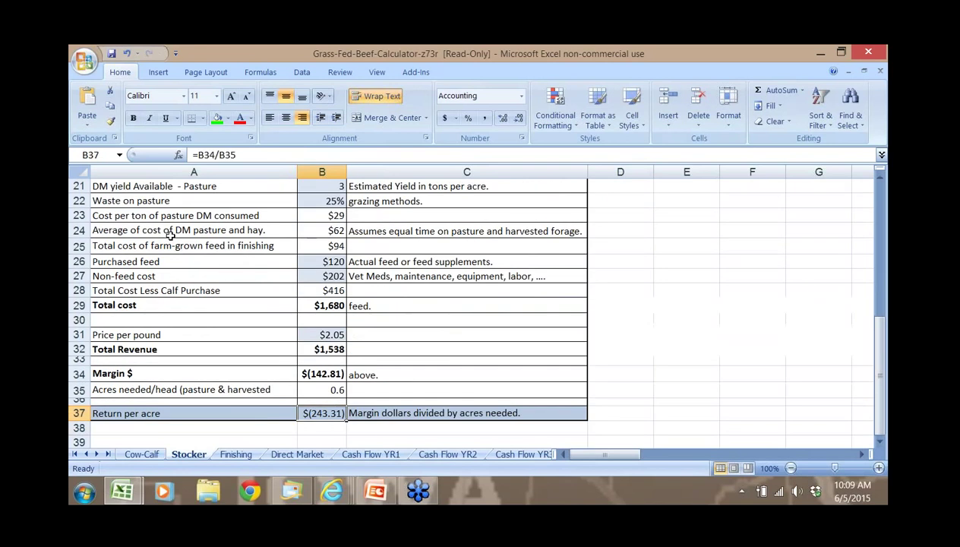
Go back over the Stocker revenue and return rows, ending on the margin formula in B34.
{"action": "key", "text": "Up"}
{"action": "key", "text": "Up"}
{"action": "key", "text": "Up"}
{"action": "key", "text": "Up"}
{"action": "key", "text": "Up"}
{"action": "key", "text": "Up"}
{"action": "key", "text": "Up"}
{"action": "key", "text": "Up"}
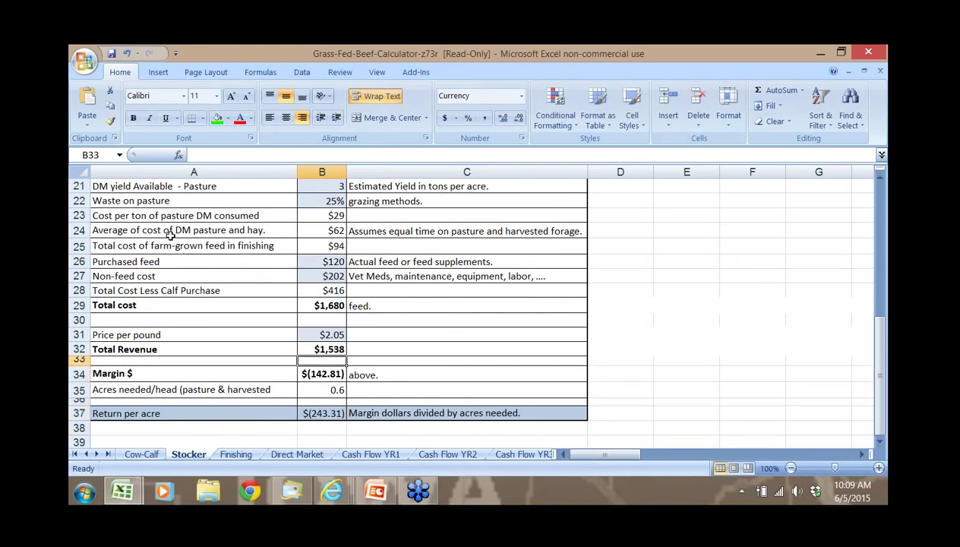
{"action": "key", "text": "Down"}
{"action": "key", "text": "Down"}
{"action": "key", "text": "Down"}
{"action": "key", "text": "Down"}
{"action": "key", "text": "Down"}
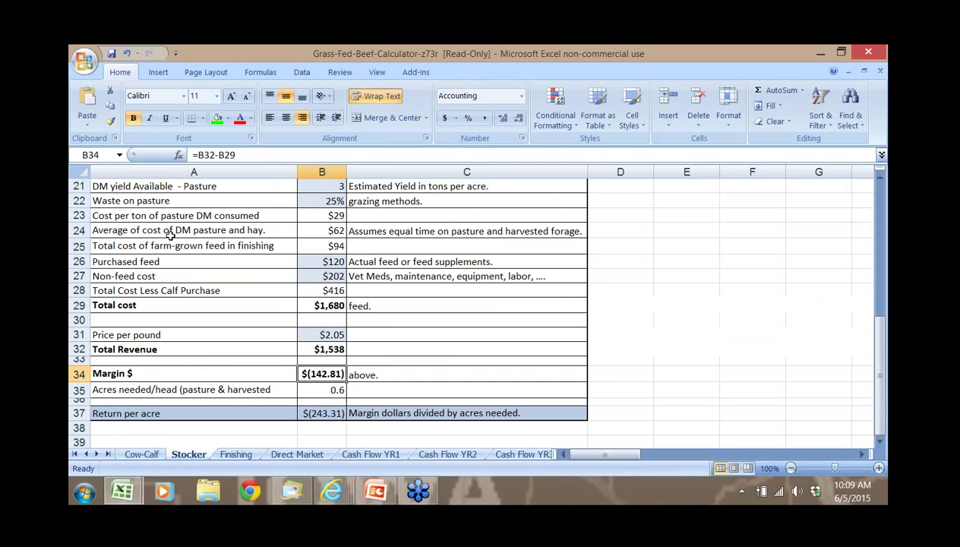
Switch to the Finishing sheet and go to its title in A1.
{"action": "left_click", "coordinate": [237, 454]}
{"action": "key", "text": "Up"}
{"action": "key", "text": "Up"}
{"action": "key", "text": "Up"}
{"action": "key", "text": "Up"}
{"action": "key", "text": "Up"}
{"action": "key", "text": "Up"}
{"action": "key", "text": "Up"}
{"action": "key", "text": "Up"}
{"action": "key", "text": "Up"}
{"action": "key", "text": "Up"}
{"action": "key", "text": "Up"}
{"action": "key", "text": "Up"}
{"action": "key", "text": "Up"}
{"action": "key", "text": "Up"}
{"action": "key", "text": "Up"}
{"action": "key", "text": "Up"}
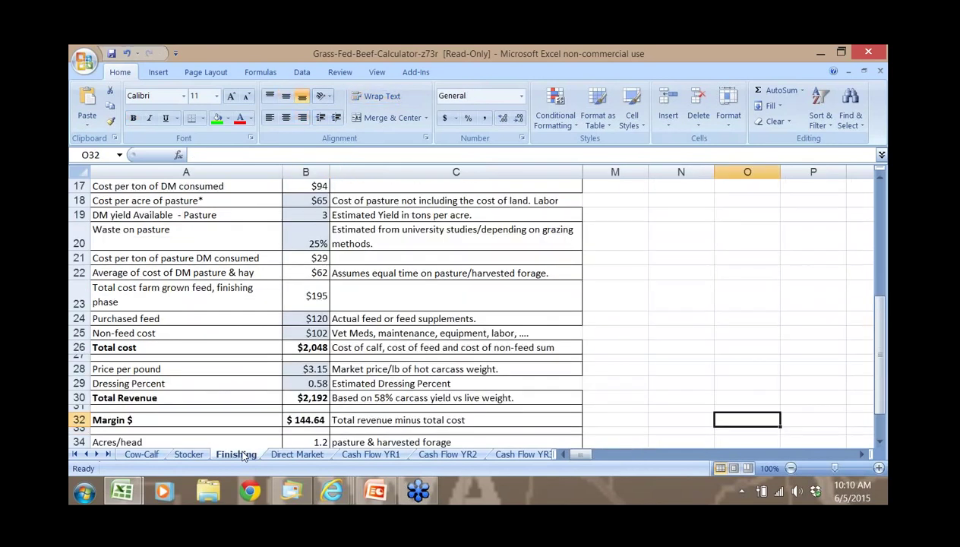
{"action": "key", "text": "Home"}
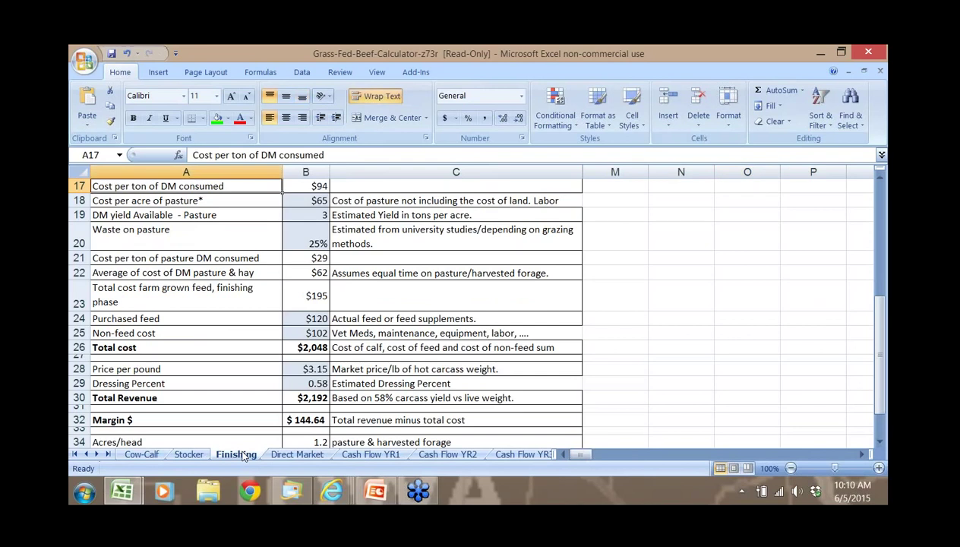
{"action": "key", "text": "Up"}
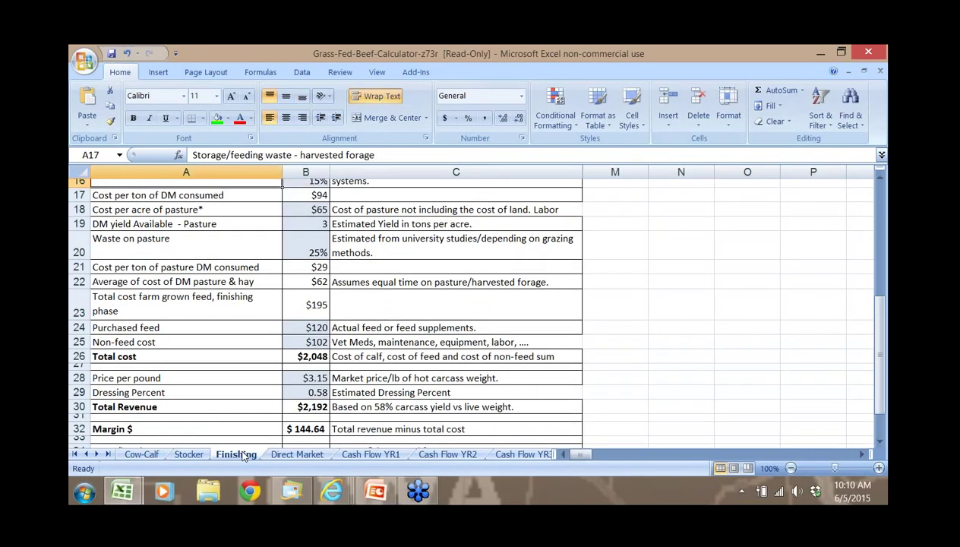
{"action": "key", "text": "ctrl+Home"}
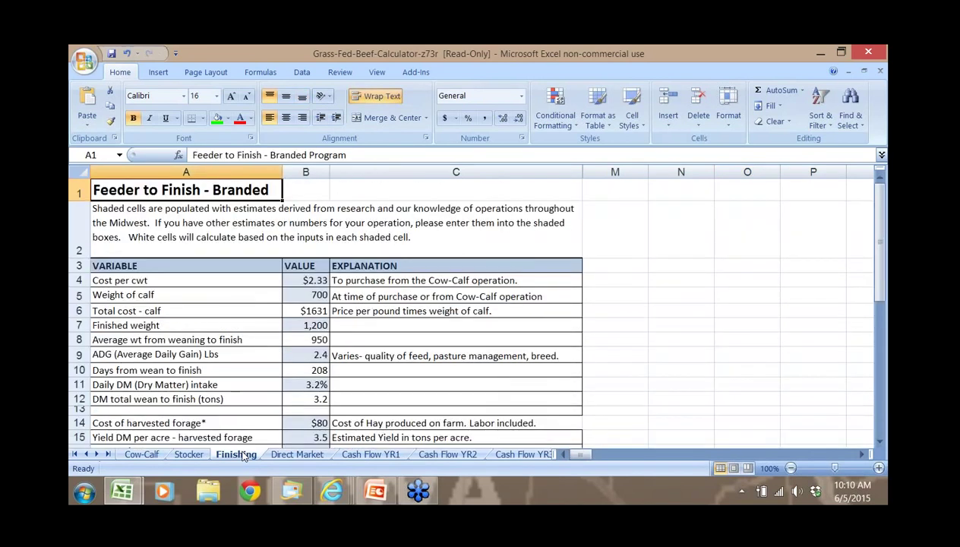
Review the finishing calf's cost per cwt in B4, purchase weight in B5 and total cost formula in B6.
{"action": "key", "text": "Down"}
{"action": "key", "text": "Down"}
{"action": "key", "text": "Down"}
{"action": "key", "text": "Down"}
{"action": "key", "text": "Right"}
{"action": "key", "text": "Up"}
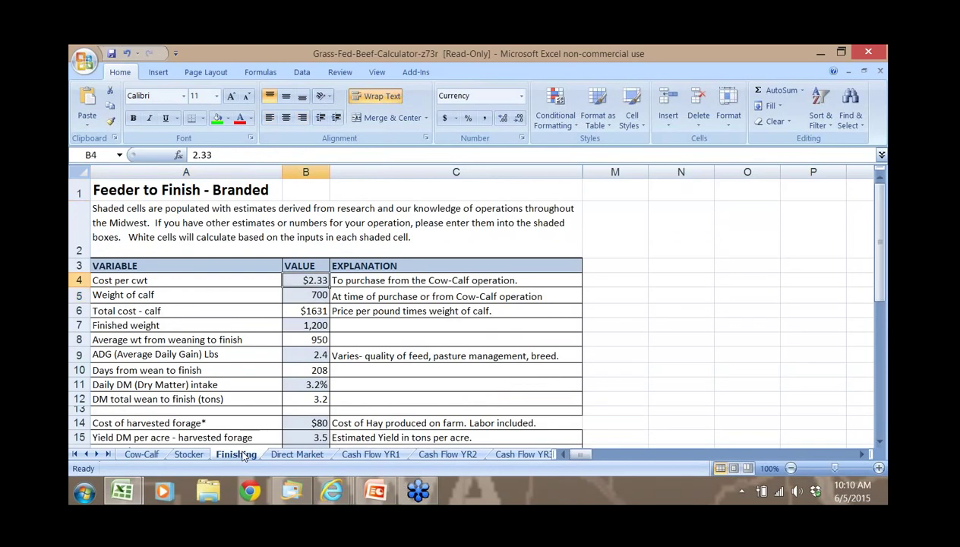
{"action": "key", "text": "Down"}
{"action": "key", "text": "Down"}
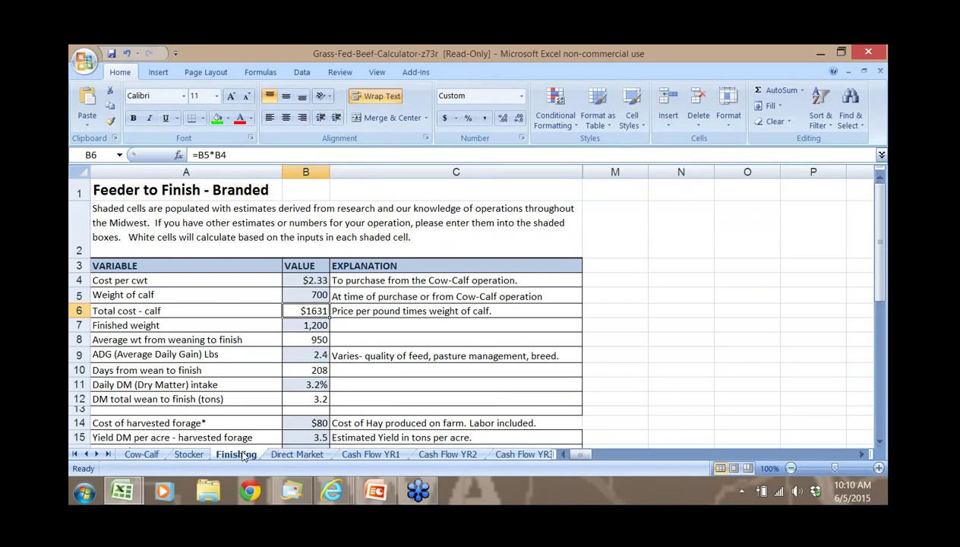
Review the finished weight in B7, the average weight formula in B8 and the average daily gain in B9.
{"action": "key", "text": "Down"}
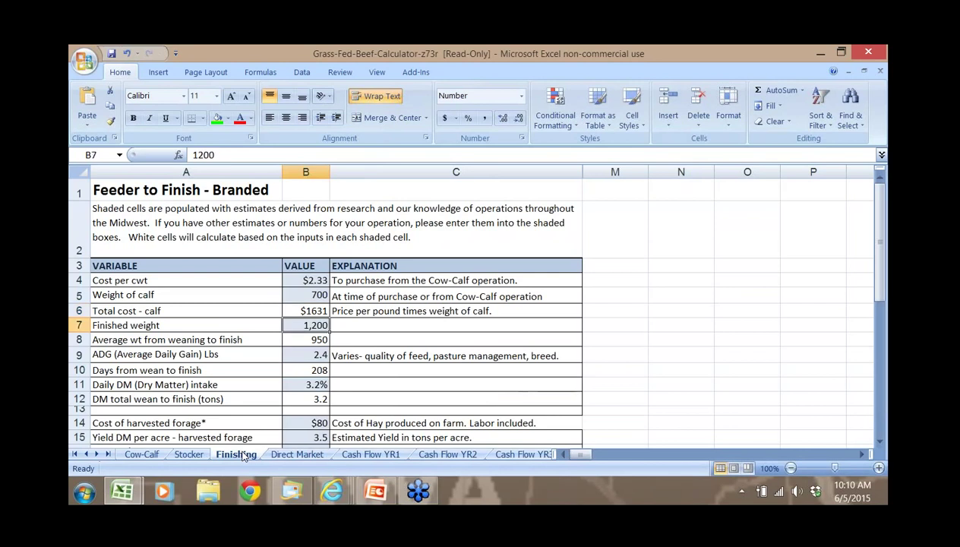
{"action": "key", "text": "Down"}
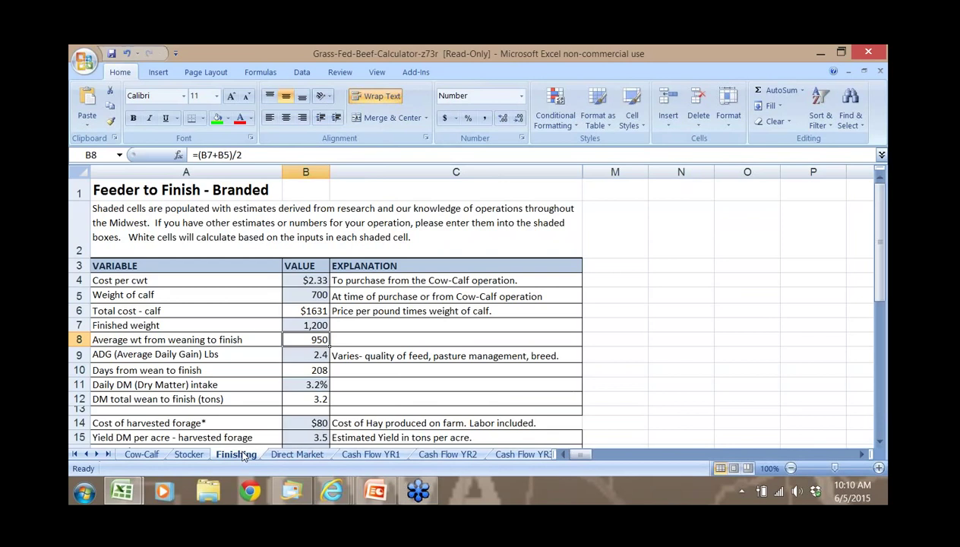
{"action": "key", "text": "Down"}
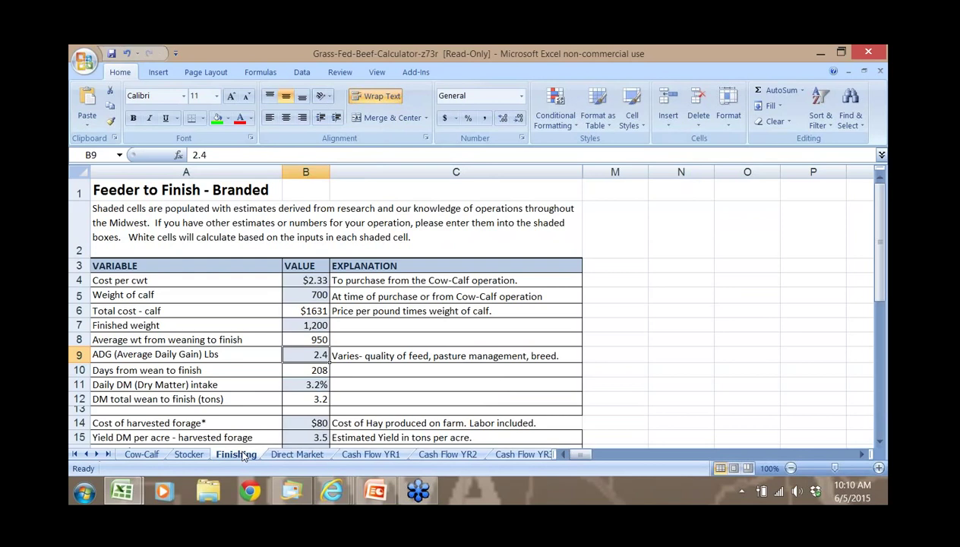
Review the days-to-finish formula in B10, the daily dry matter intake in B11 and the total dry matter formula in B12.
{"action": "key", "text": "Down"}
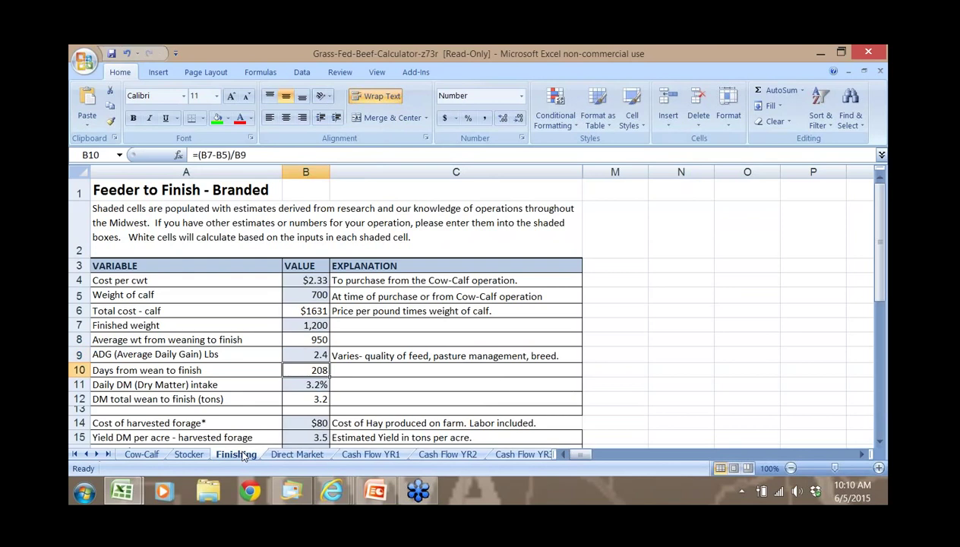
{"action": "key", "text": "Down"}
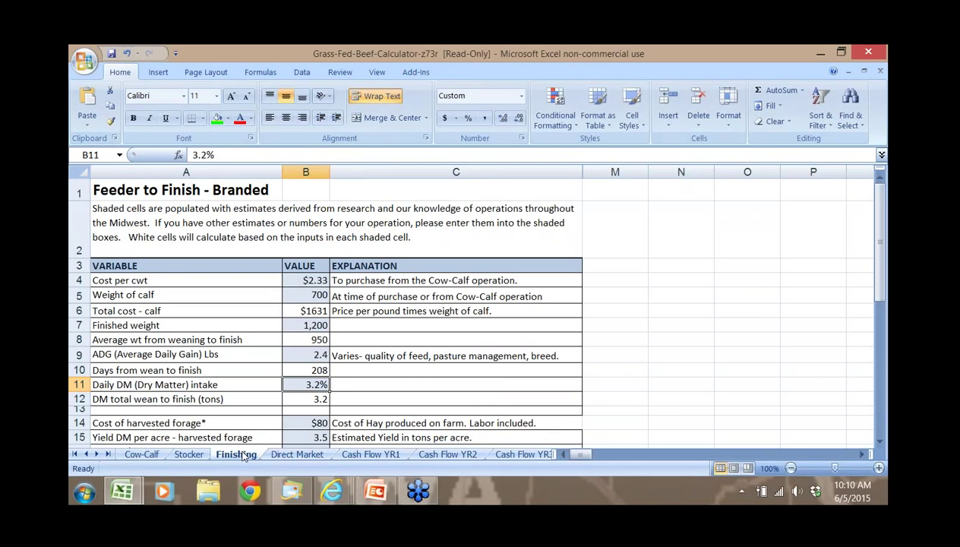
{"action": "key", "text": "Down"}
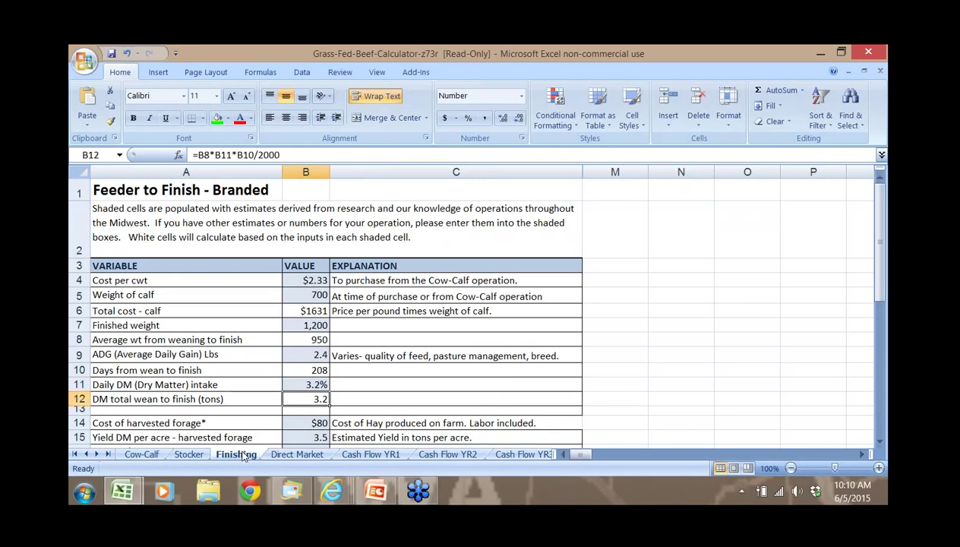
Review the harvested forage cost, yield and waste rows, ending on the cost per ton consumed formula in B17.
{"action": "key", "text": "Down"}
{"action": "key", "text": "Down"}
{"action": "key", "text": "Down"}
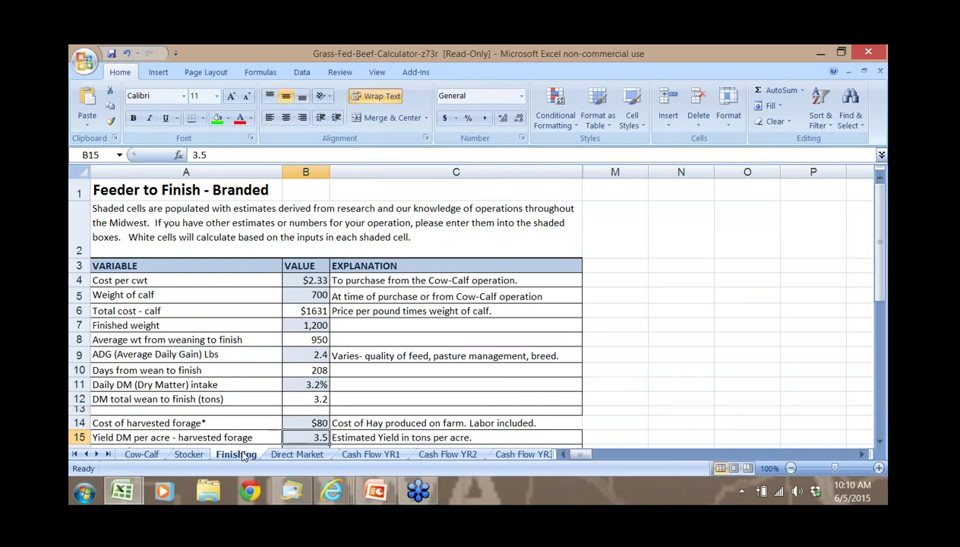
{"action": "key", "text": "Down"}
{"action": "key", "text": "Down"}
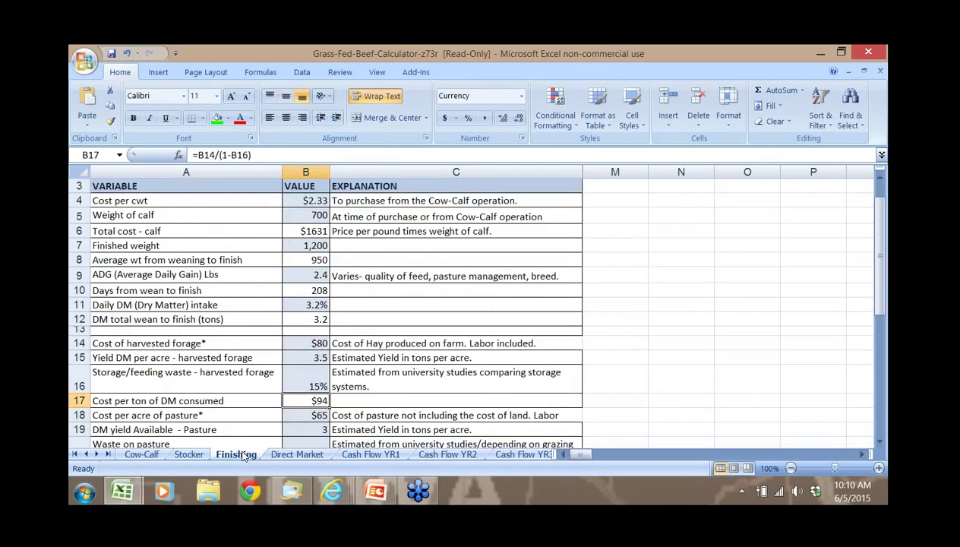
Review the pasture cost, yield and waste rows, ending on the average pasture and hay cost formula in B22.
{"action": "key", "text": "Down"}
{"action": "key", "text": "Down"}
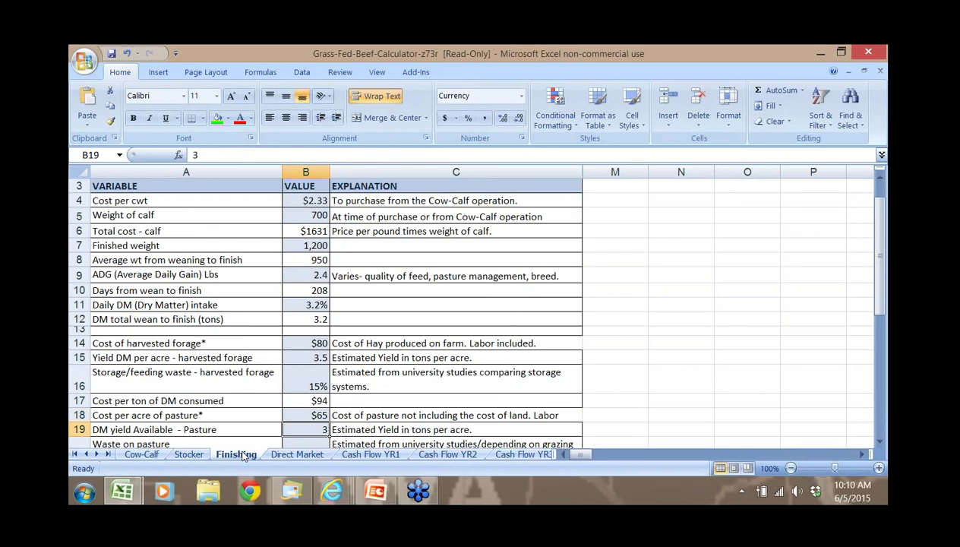
{"action": "key", "text": "Down"}
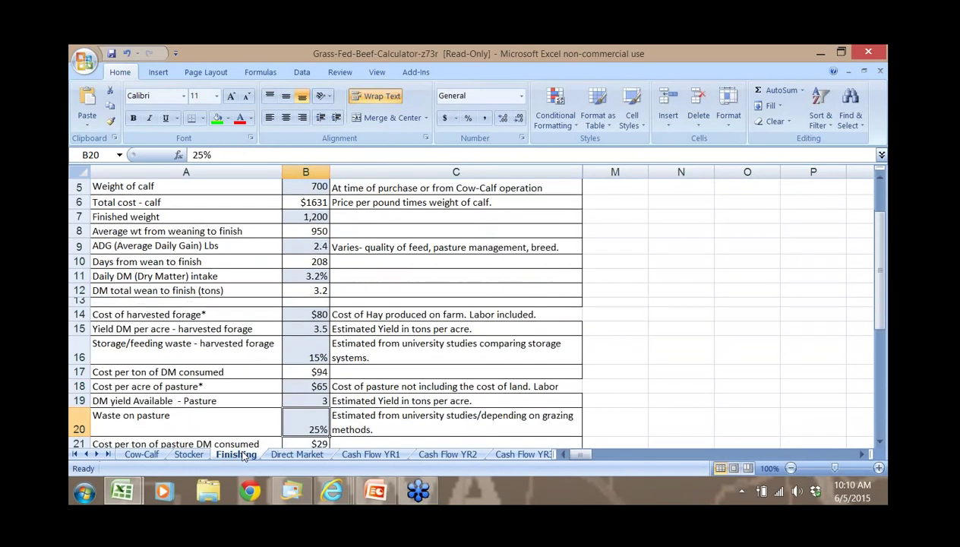
{"action": "key", "text": "Down"}
{"action": "key", "text": "Down"}
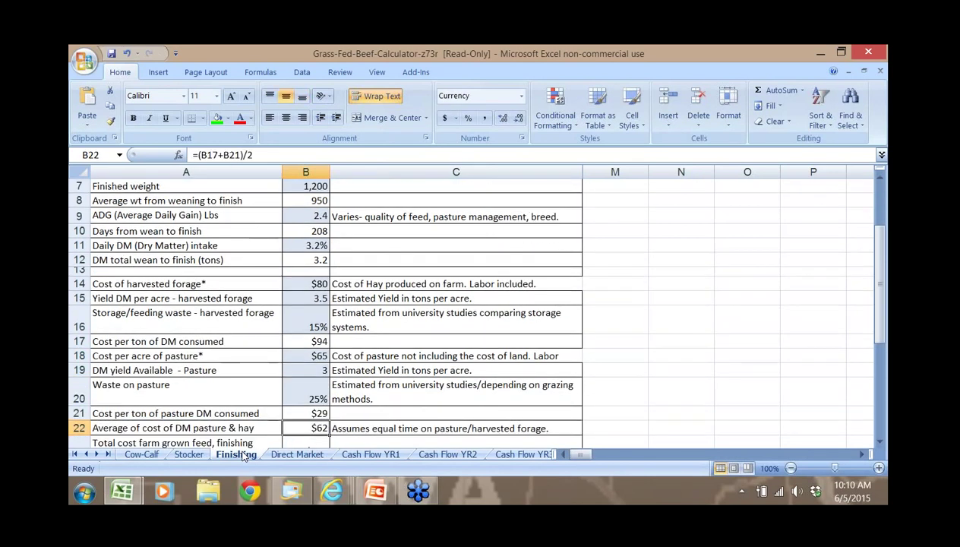
Review the farm-grown feed, purchased feed and non-feed costs in B23 to B25, ending on the total cost formula in B26.
{"action": "key", "text": "Down"}
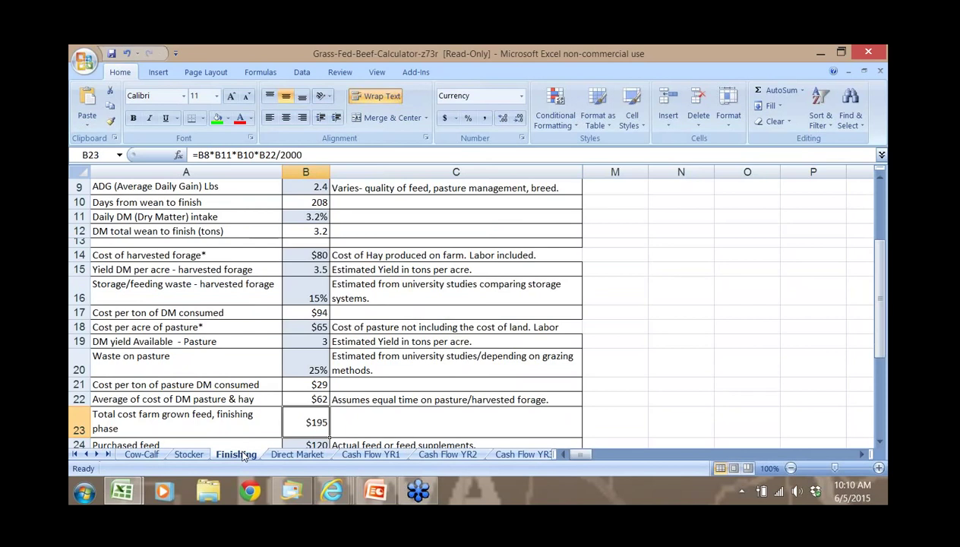
{"action": "key", "text": "Down"}
{"action": "key", "text": "Down"}
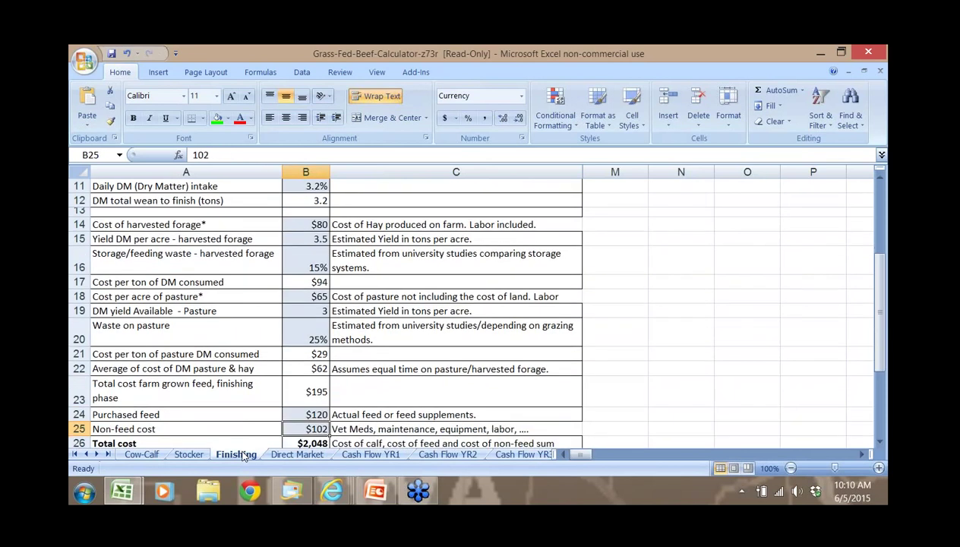
{"action": "key", "text": "Down"}
{"action": "key", "text": "Down"}
{"action": "key", "text": "Down"}
{"action": "key", "text": "Down"}
{"action": "key", "text": "Down"}
{"action": "key", "text": "Up"}
{"action": "key", "text": "Up"}
{"action": "key", "text": "Up"}
{"action": "key", "text": "Up"}
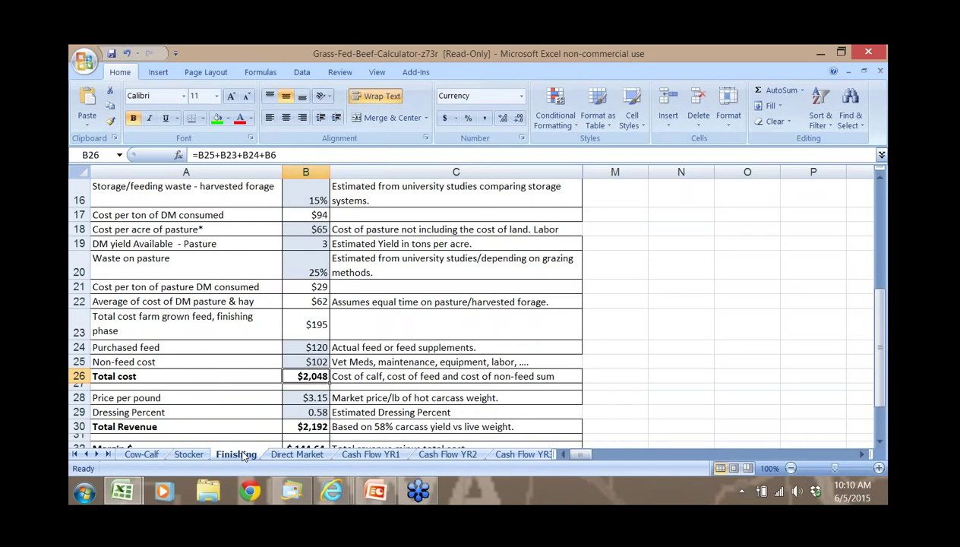
Review the carcass price per pound in B28, the dressing percent in B29 and the total revenue formula in B30.
{"action": "key", "text": "Down"}
{"action": "key", "text": "Down"}
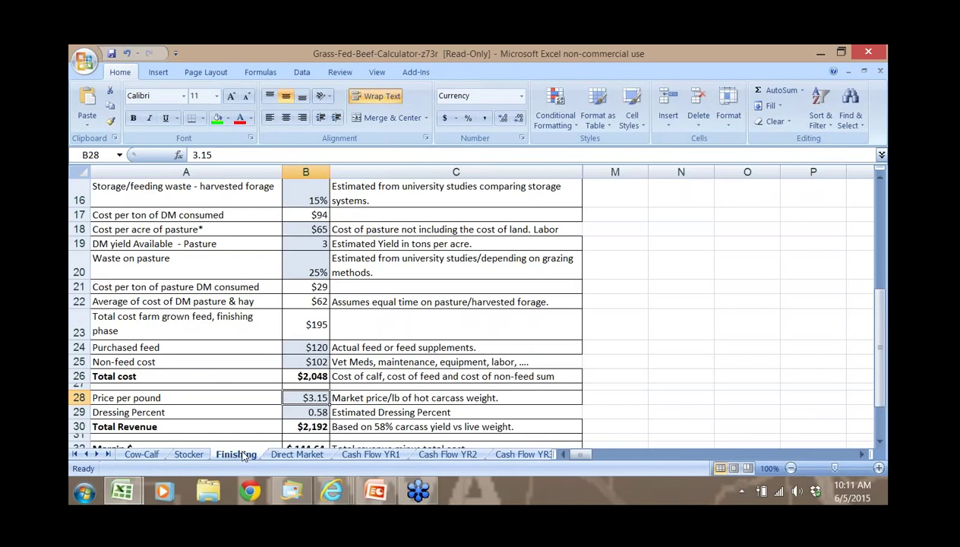
{"action": "key", "text": "Down"}
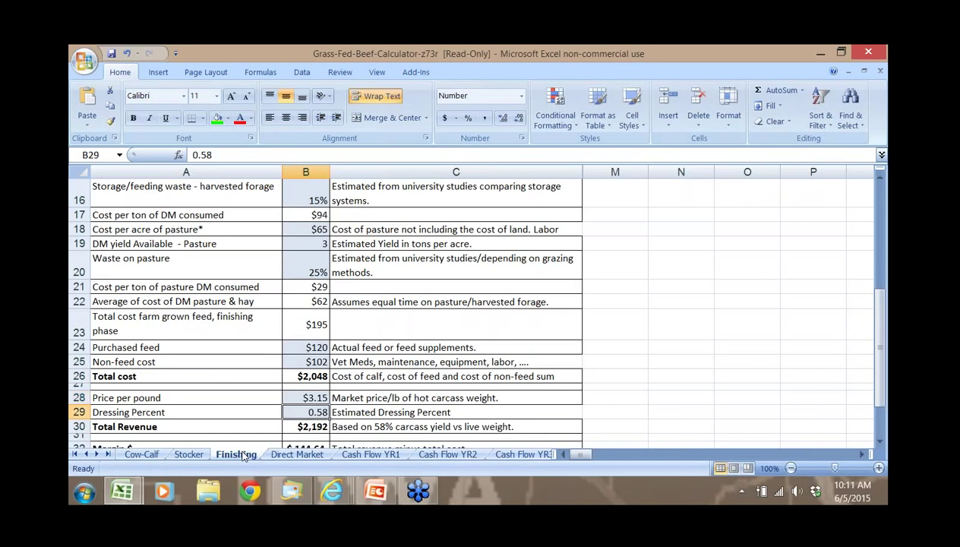
{"action": "key", "text": "Up"}
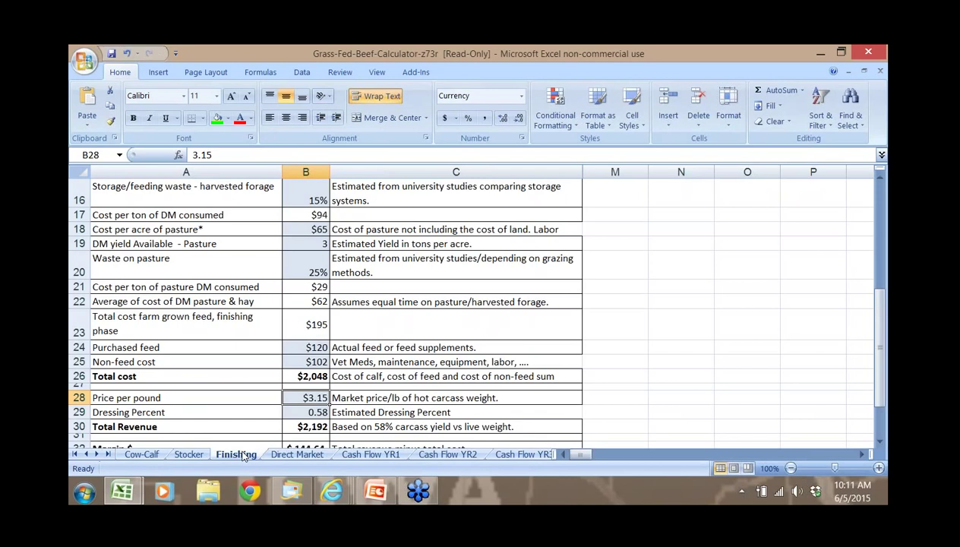
{"action": "key", "text": "Down"}
{"action": "key", "text": "Down"}
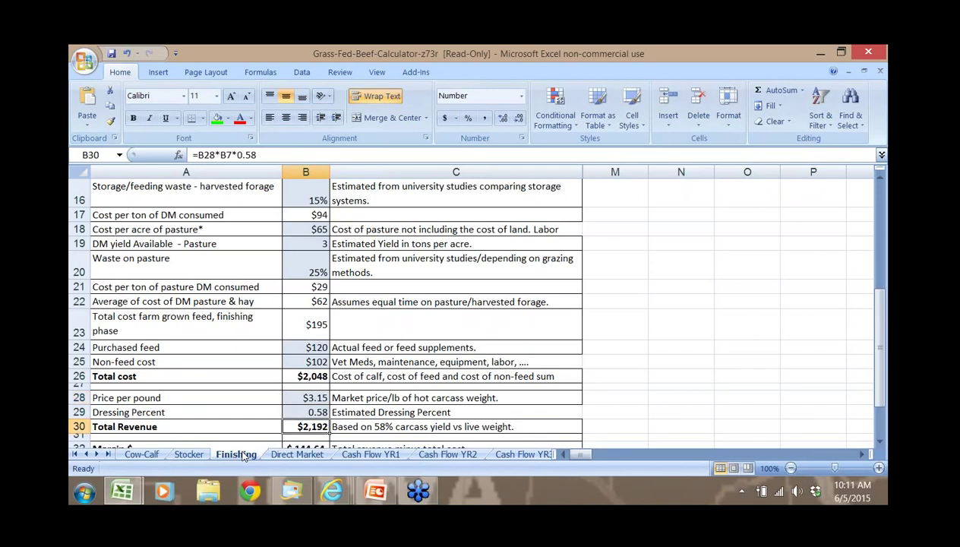
{"action": "key", "text": "Up"}
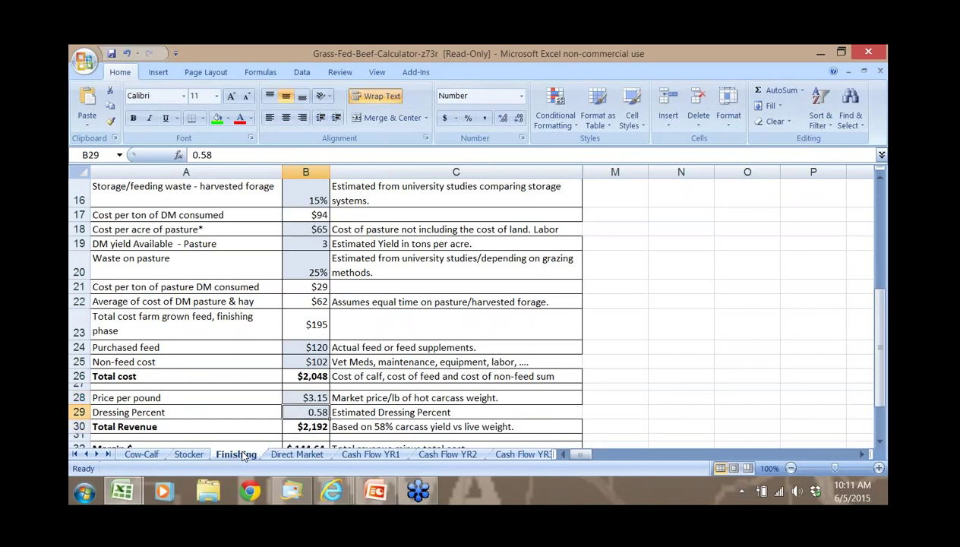
{"action": "key", "text": "Down"}
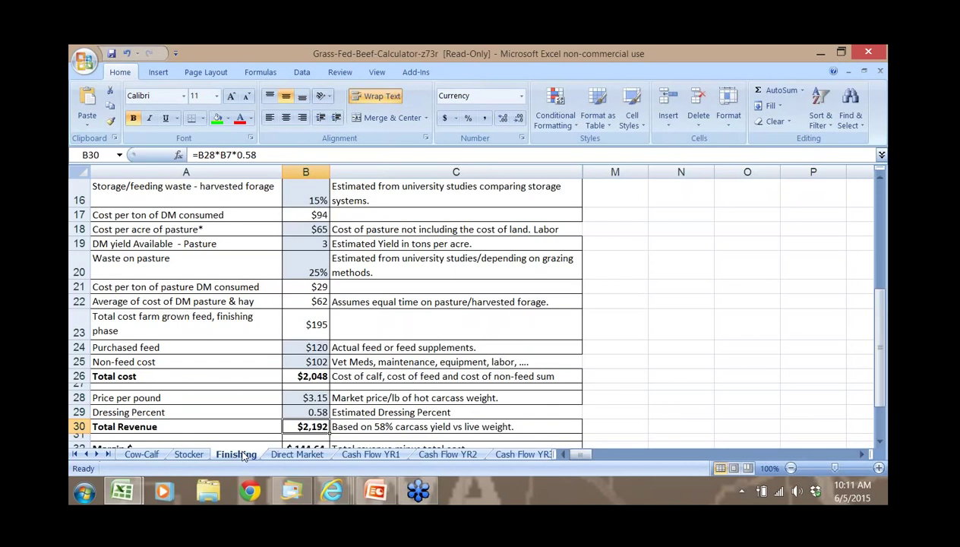
Review the Finishing margin formula in B32, the acres per head in B34 and the return per acre in B36.
{"action": "key", "text": "Down"}
{"action": "key", "text": "Down"}
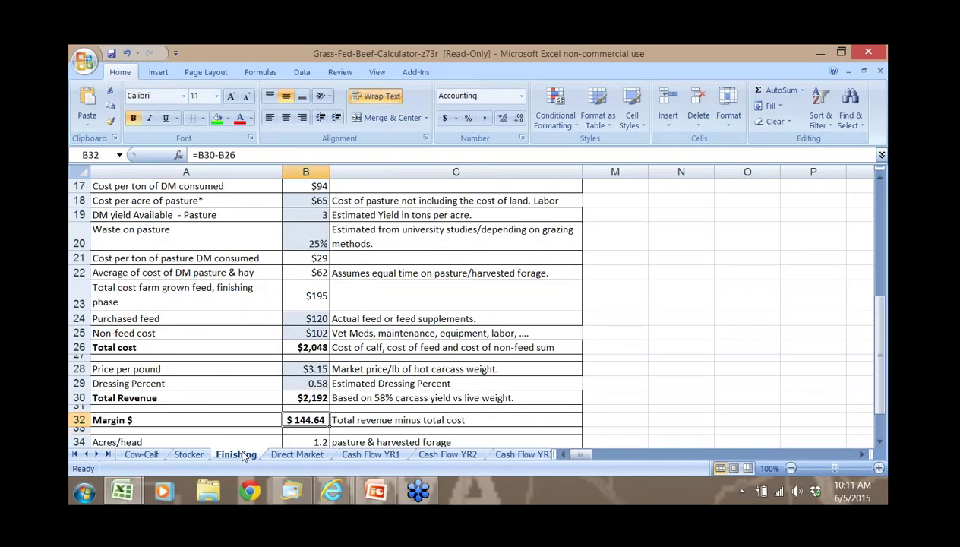
{"action": "key", "text": "Down"}
{"action": "key", "text": "Down"}
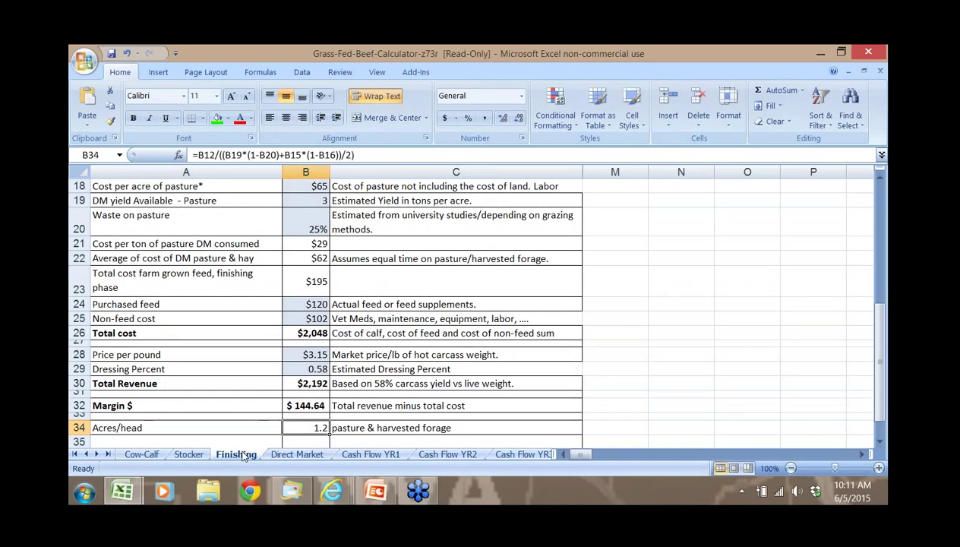
{"action": "key", "text": "Down"}
{"action": "key", "text": "Down"}
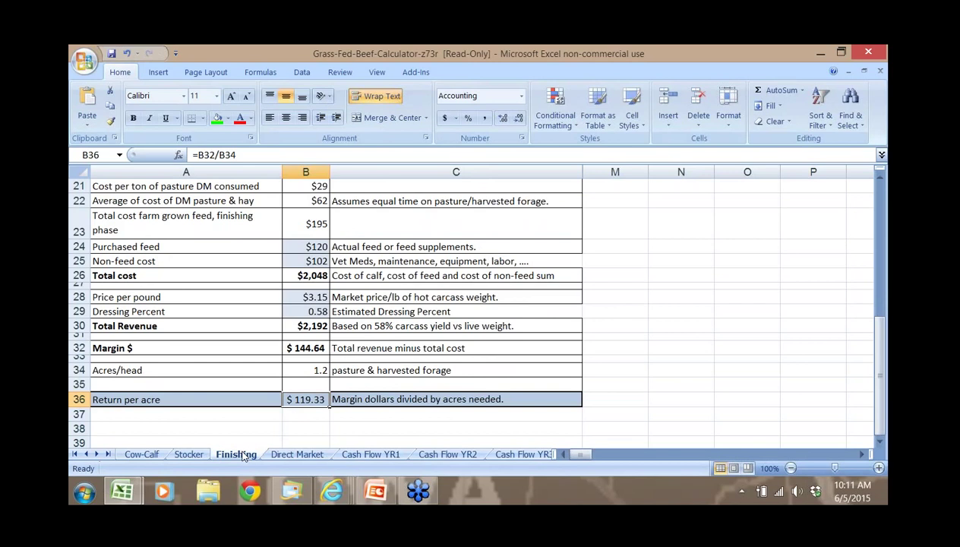
Check the return per acre in B37 of the Cow-Calf sheet against the one on the Finishing sheet.
{"action": "left_click", "coordinate": [143, 454]}
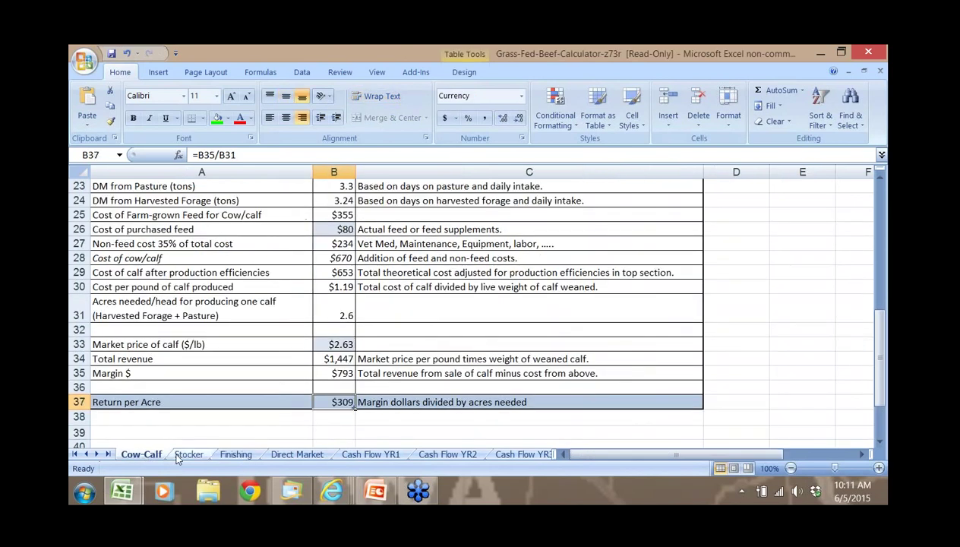
{"action": "left_click", "coordinate": [292, 455]}
{"action": "left_click", "coordinate": [234, 455]}
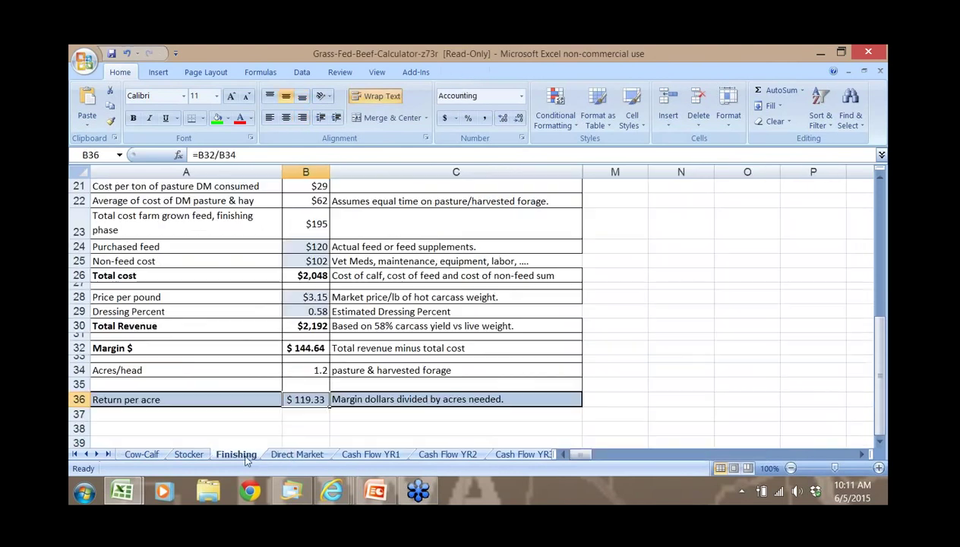
Switch to the Direct Market sheet and go to its title in A1.
{"action": "left_click", "coordinate": [299, 456]}
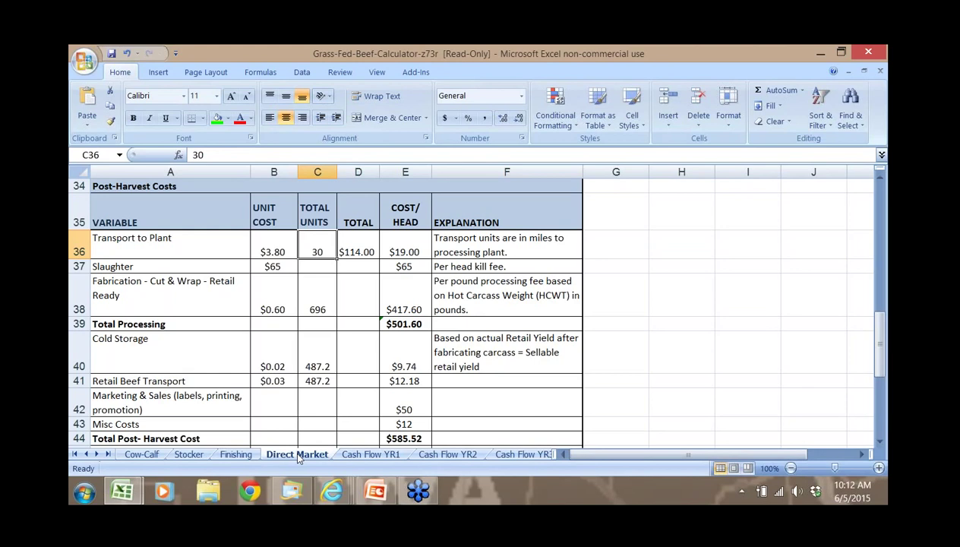
{"action": "key", "text": "Up"}
{"action": "key", "text": "Up"}
{"action": "key", "text": "Up"}
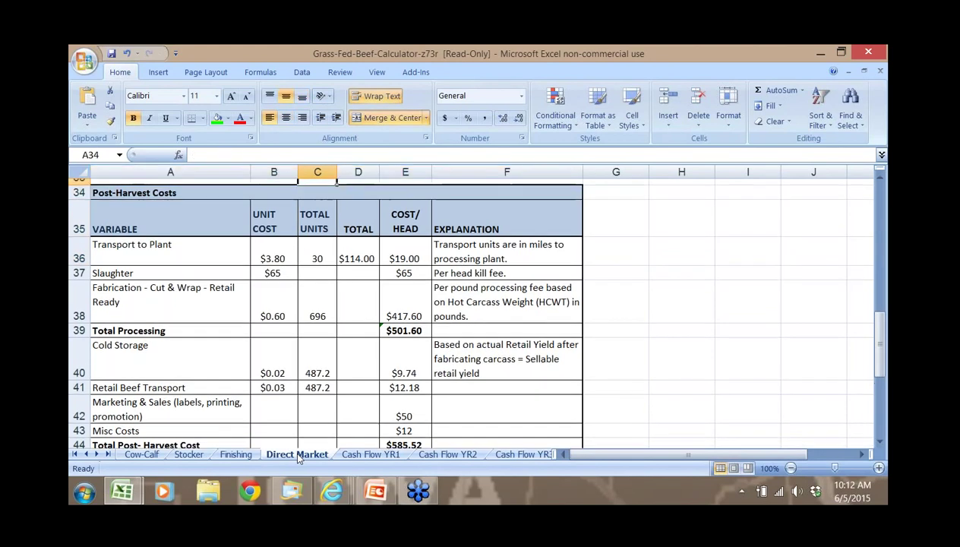
{"action": "key", "text": "Up"}
{"action": "key", "text": "Up"}
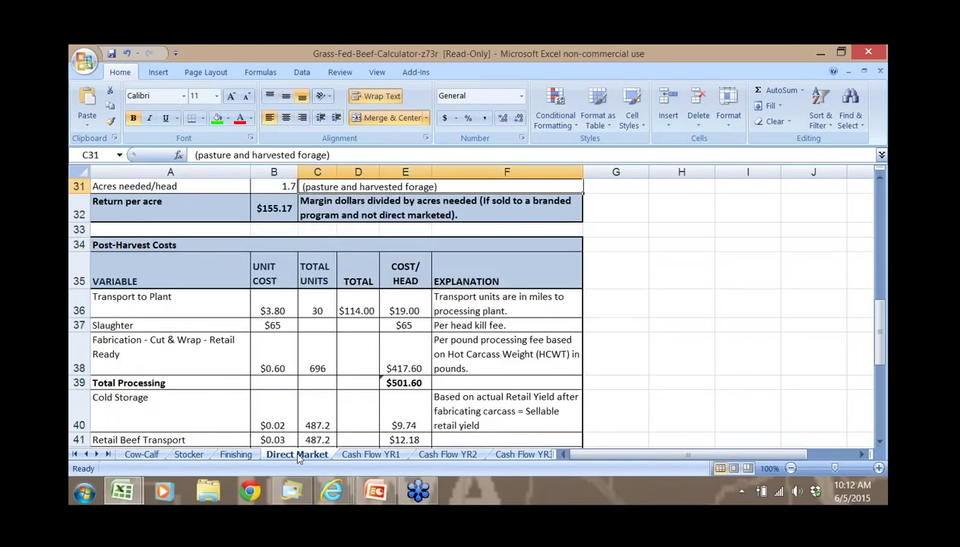
{"action": "key", "text": "Up"}
{"action": "key", "text": "Up"}
{"action": "key", "text": "Up"}
{"action": "key", "text": "Up"}
{"action": "key", "text": "Up"}
{"action": "key", "text": "Up"}
{"action": "key", "text": "Up"}
{"action": "key", "text": "Up"}
{"action": "key", "text": "Up"}
{"action": "key", "text": "Up"}
{"action": "key", "text": "Up"}
{"action": "key", "text": "Up"}
{"action": "key", "text": "Up"}
{"action": "key", "text": "Up"}
{"action": "key", "text": "Up"}
{"action": "key", "text": "Up"}
{"action": "key", "text": "Up"}
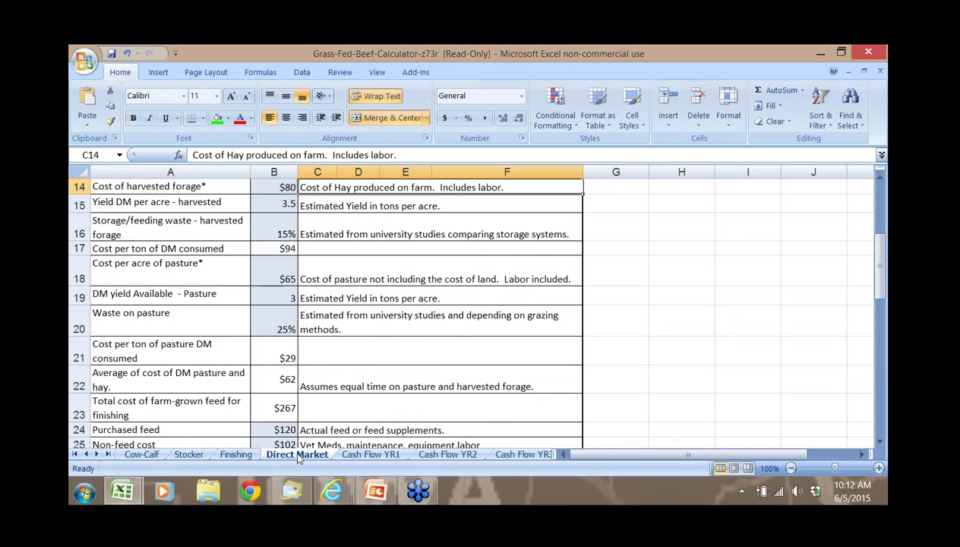
{"action": "key", "text": "ctrl+Home"}
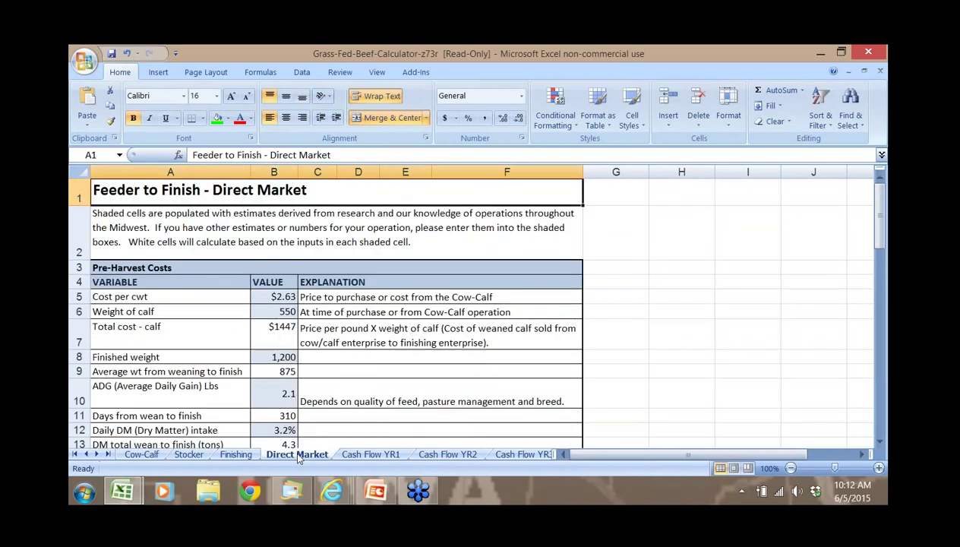
Go through the Pre-Harvest Costs heading to the weight of calf in B6.
{"action": "key", "text": "Down"}
{"action": "key", "text": "Down"}
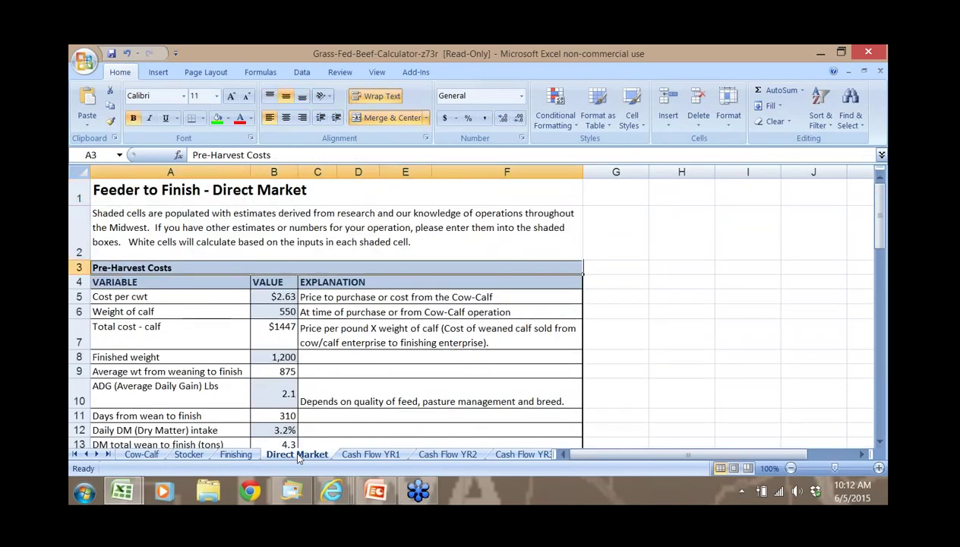
{"action": "key", "text": "Down"}
{"action": "key", "text": "Down"}
{"action": "key", "text": "Down"}
{"action": "key", "text": "Right"}
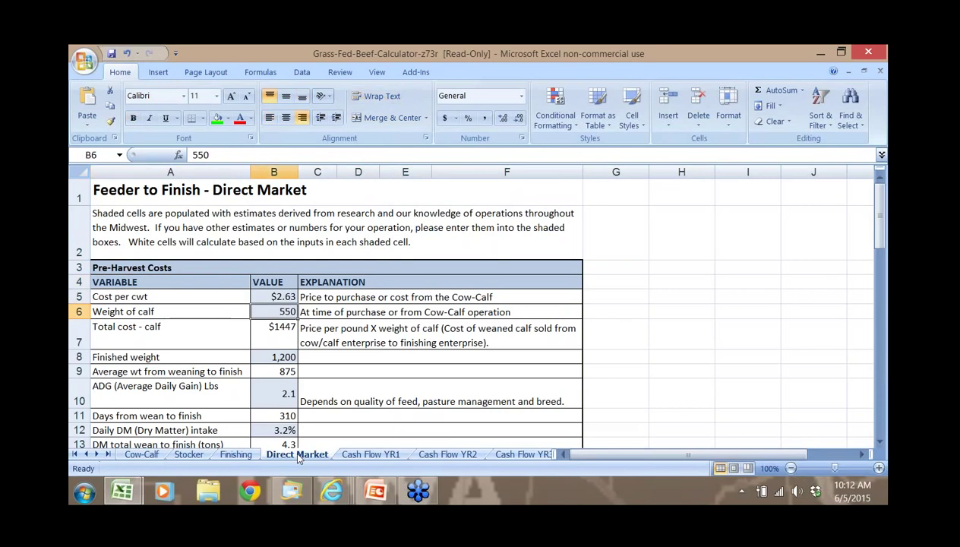
Review the Direct Market calf cost, weight, daily gain and intake rows, ending on the total dry matter formula in B13.
{"action": "key", "text": "Down"}
{"action": "key", "text": "Down"}
{"action": "key", "text": "Down"}
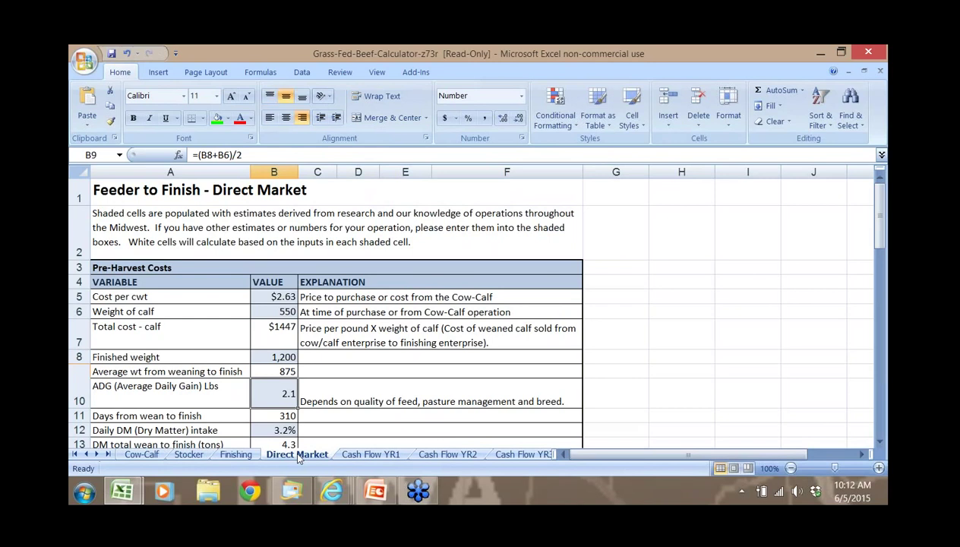
{"action": "key", "text": "Down"}
{"action": "key", "text": "Down"}
{"action": "key", "text": "Down"}
{"action": "key", "text": "Down"}
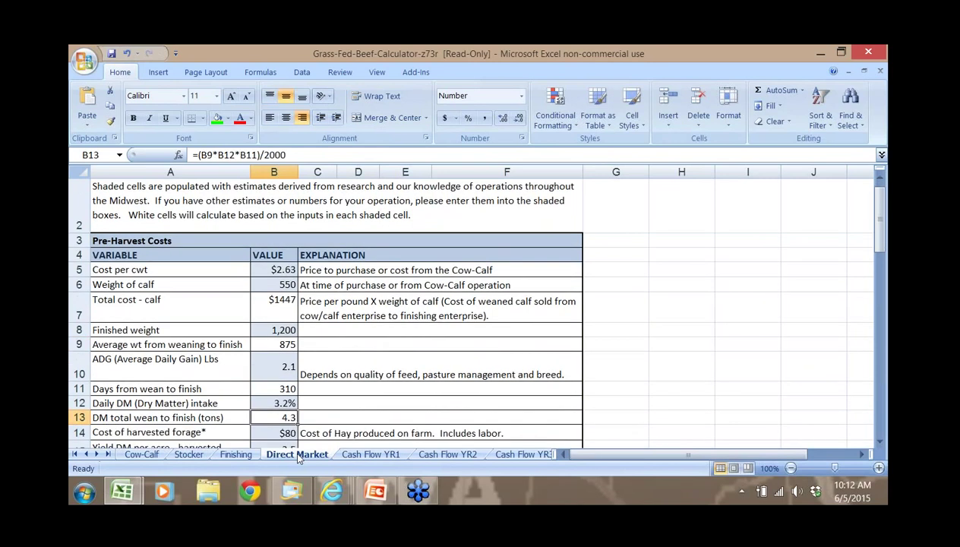
Go through the Direct Market forage, feed, cost and revenue rows from B14 to the return per acre formula in B32.
{"action": "key", "text": "Down"}
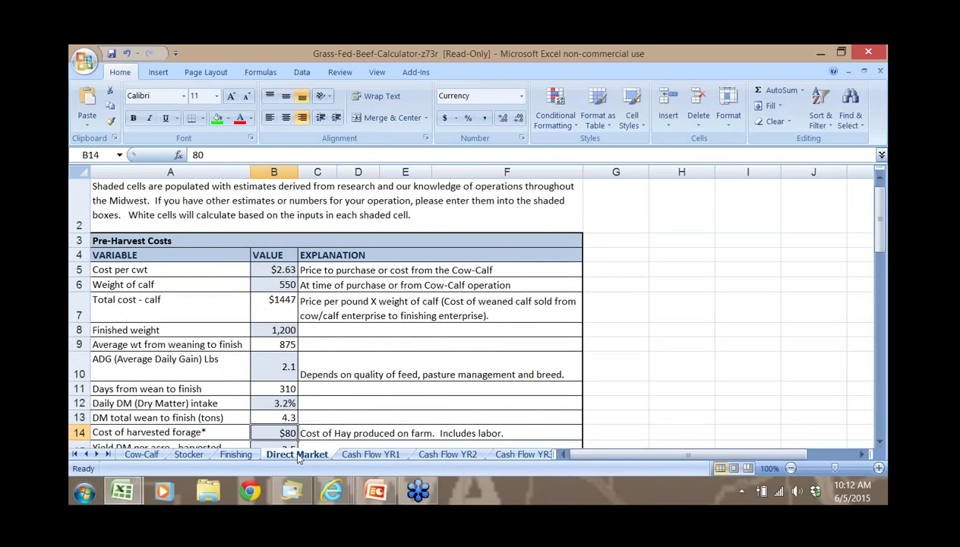
{"action": "key", "text": "Down"}
{"action": "key", "text": "Down"}
{"action": "key", "text": "Down"}
{"action": "key", "text": "Down"}
{"action": "key", "text": "Down"}
{"action": "key", "text": "Down"}
{"action": "key", "text": "Down"}
{"action": "key", "text": "Down"}
{"action": "key", "text": "Down"}
{"action": "key", "text": "Down"}
{"action": "key", "text": "Down"}
{"action": "key", "text": "Down"}
{"action": "key", "text": "Down"}
{"action": "key", "text": "Down"}
{"action": "key", "text": "Down"}
{"action": "key", "text": "Down"}
{"action": "key", "text": "Down"}
{"action": "key", "text": "Down"}
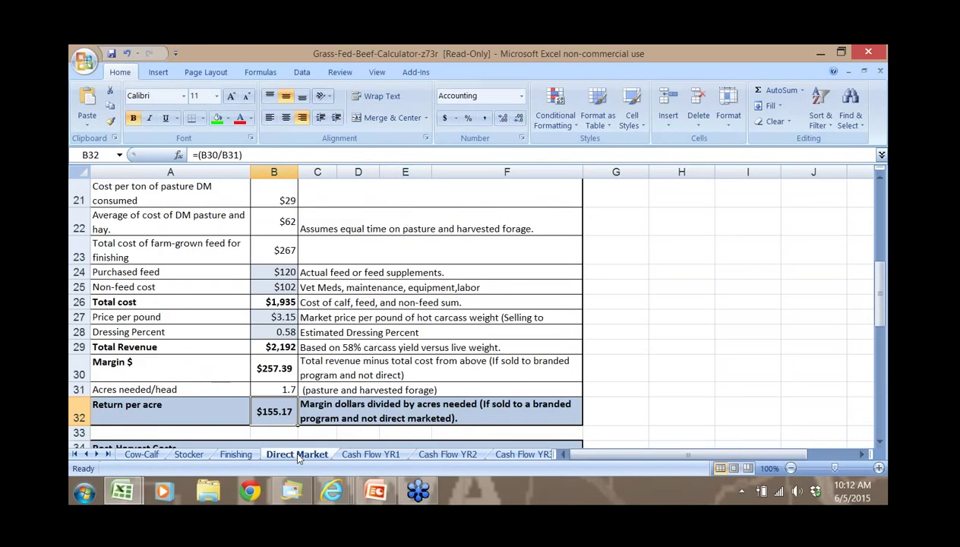
Go to the Unit Cost heading in B35 of the Post-Harvest Costs table.
{"action": "key", "text": "Down"}
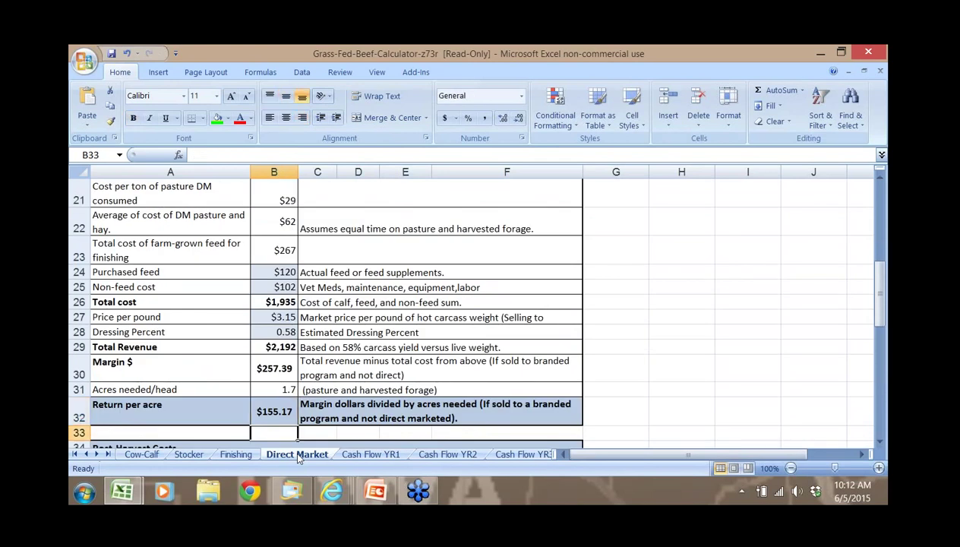
{"action": "key", "text": "Down"}
{"action": "key", "text": "Down"}
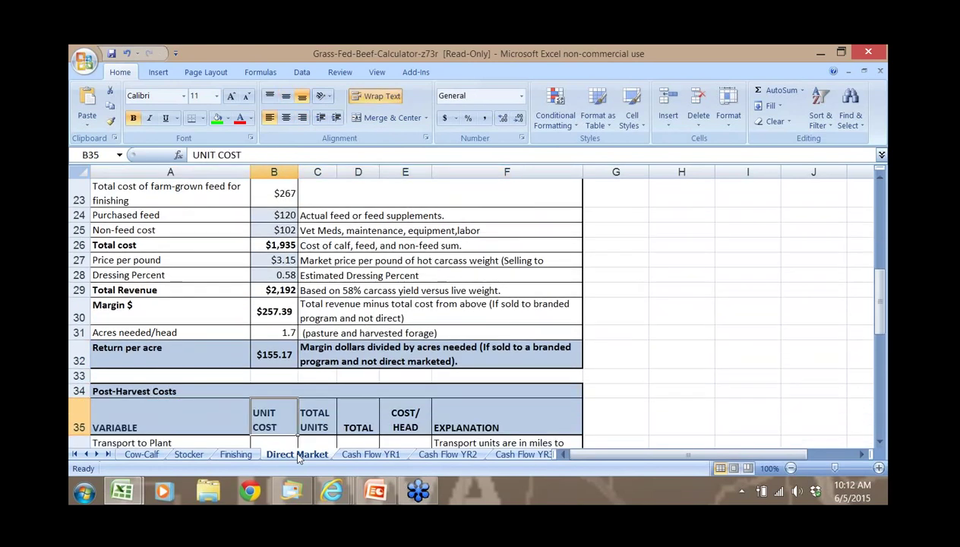
Review the Transport to Plant and Slaughter rows of the Post-Harvest Costs table, ending on the slaughter cost per head in E37.
{"action": "key", "text": "Down"}
{"action": "key", "text": "Down"}
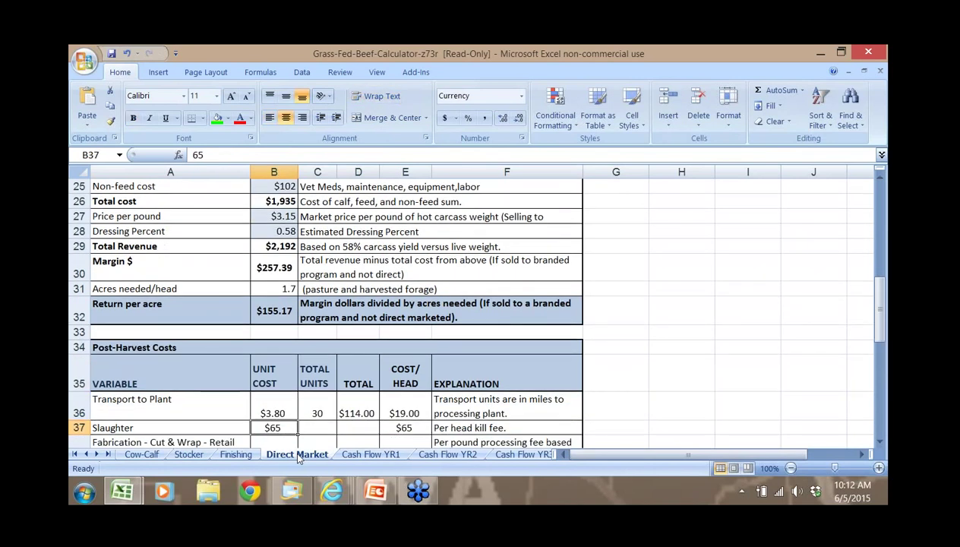
{"action": "scroll", "coordinate": [297, 455], "scroll_direction": "down", "scroll_amount": 2}
{"action": "key", "text": "Up"}
{"action": "key", "text": "Right"}
{"action": "key", "text": "Right"}
{"action": "key", "text": "Right"}
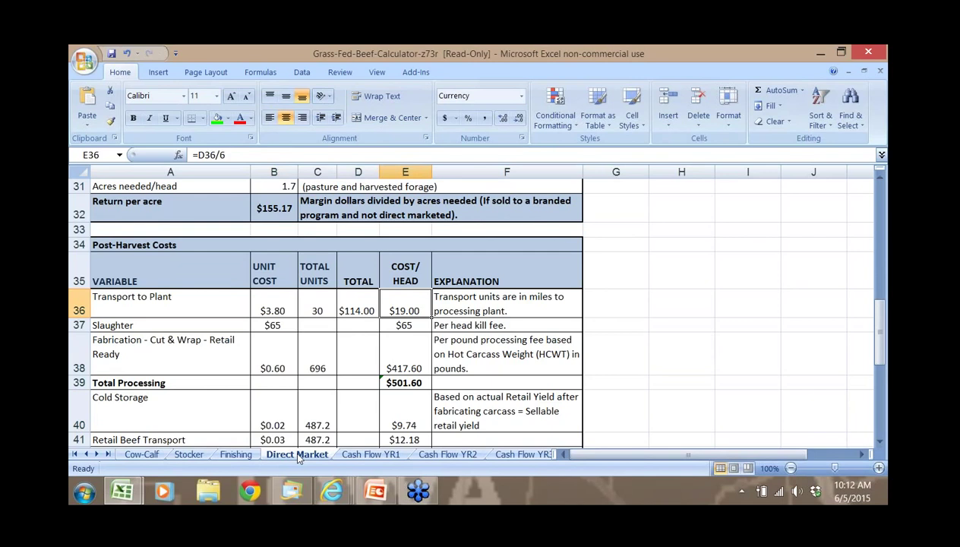
{"action": "key", "text": "Down"}
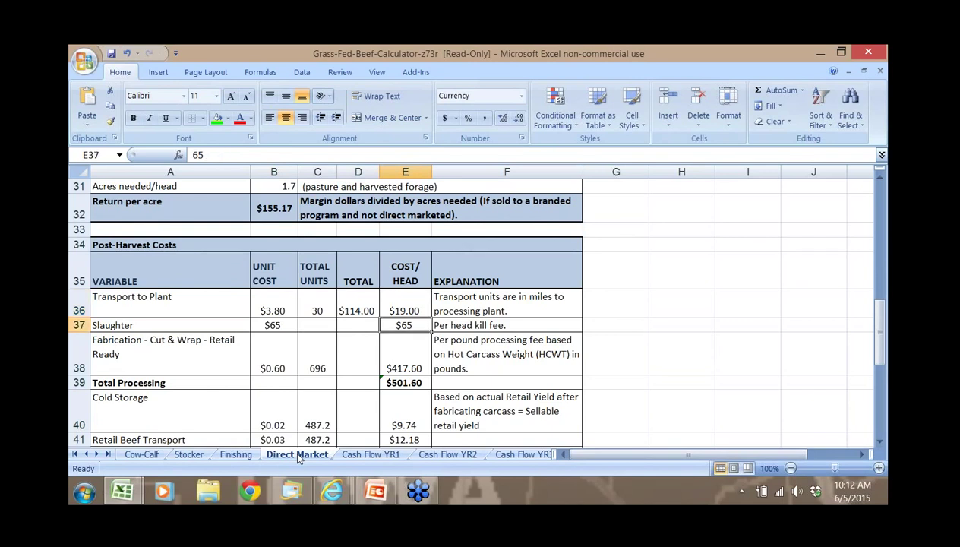
Go through the fabrication unit cost, total units formula and cost per head in row 38 to the Total Processing formula in E39.
{"action": "key", "text": "Down"}
{"action": "key", "text": "Left"}
{"action": "key", "text": "Left"}
{"action": "key", "text": "Left"}
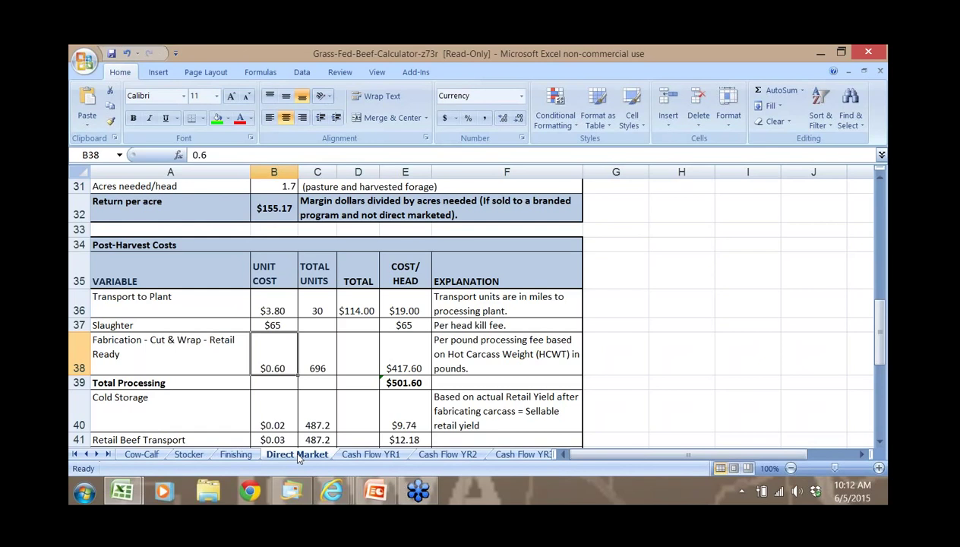
{"action": "key", "text": "Right"}
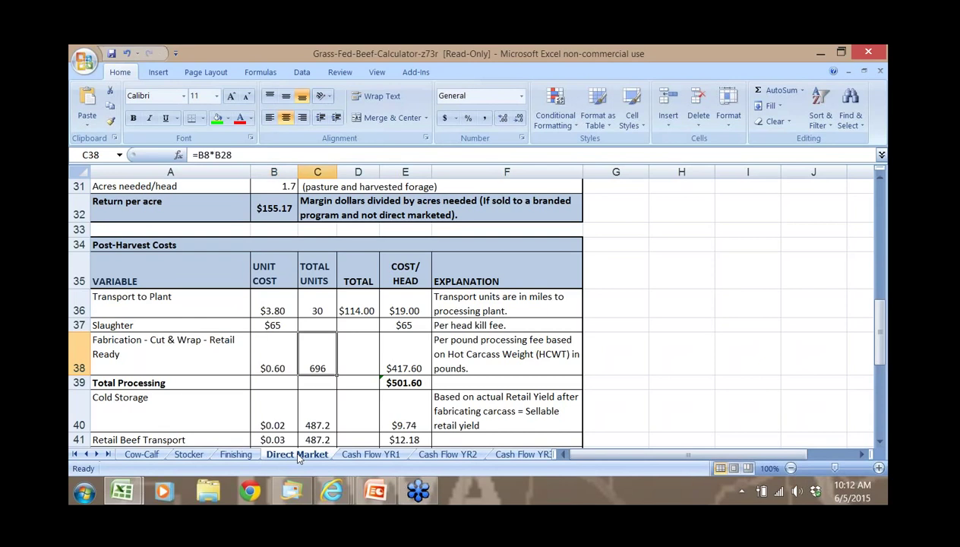
{"action": "key", "text": "Left"}
{"action": "key", "text": "Right"}
{"action": "key", "text": "Right"}
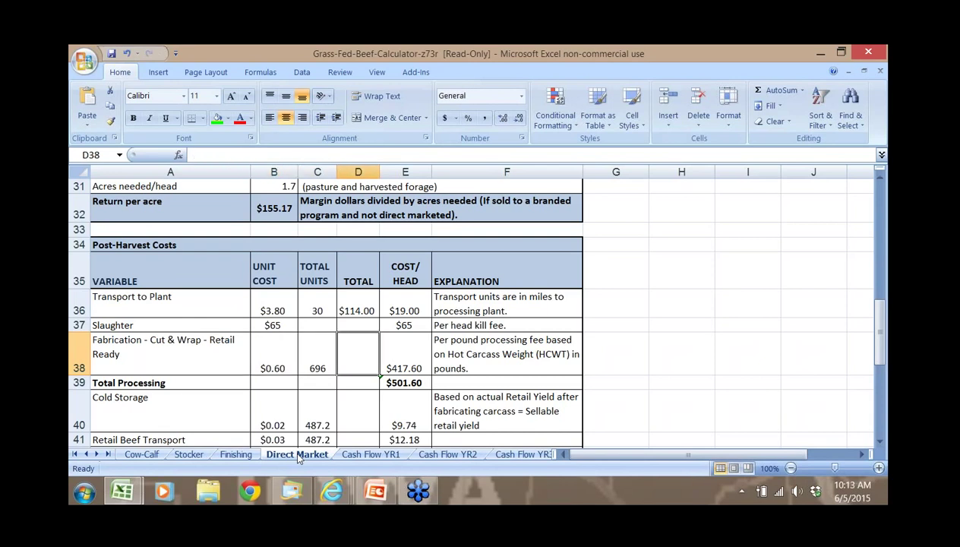
{"action": "key", "text": "Right"}
{"action": "key", "text": "Down"}
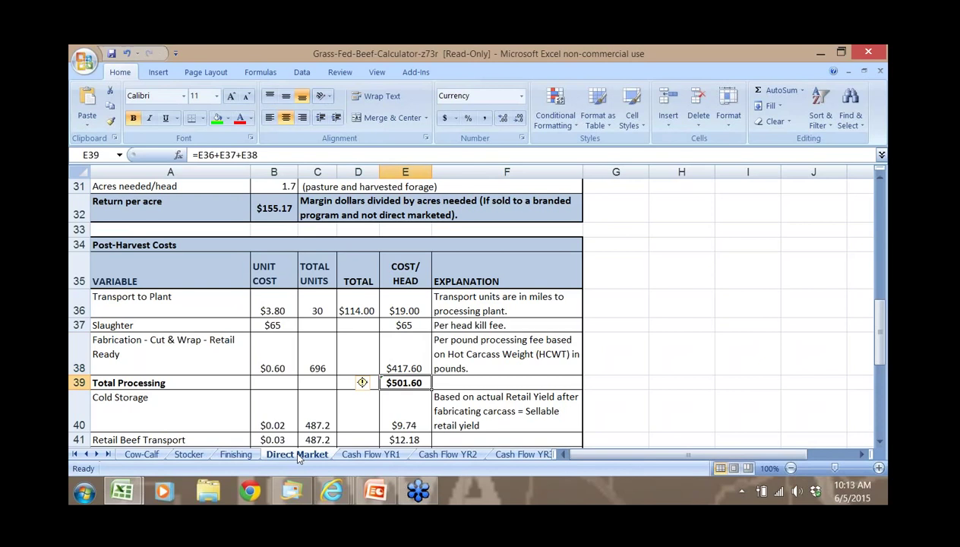
Examine the cost per head for cold storage, retail beef transport, marketing and sales, and misc costs in E40 to E43.
{"action": "key", "text": "Down"}
{"action": "key", "text": "Down"}
{"action": "key", "text": "Down"}
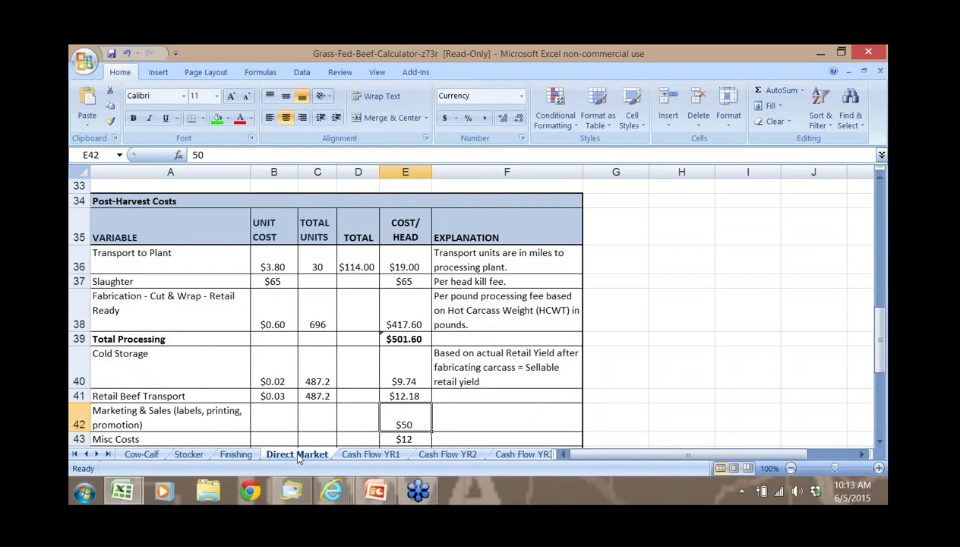
{"action": "key", "text": "Up"}
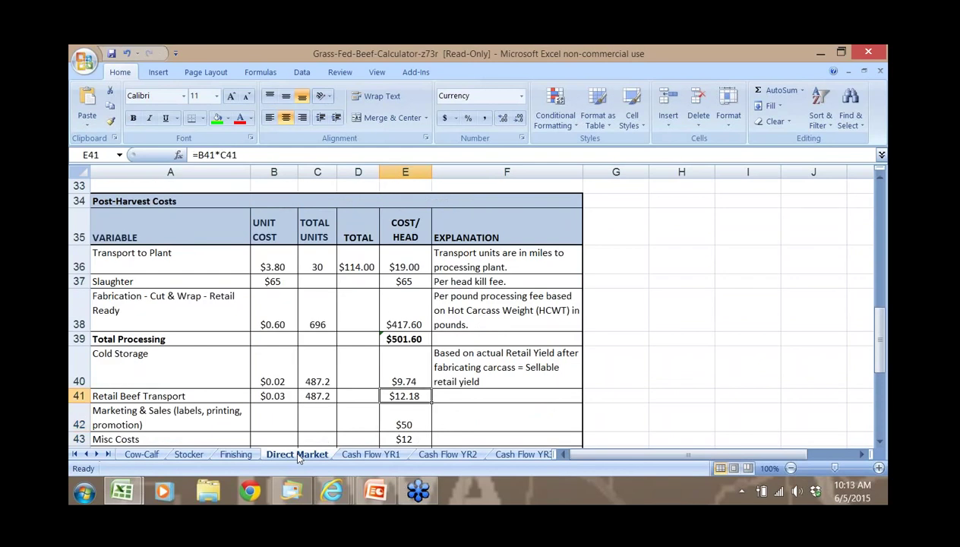
{"action": "key", "text": "Down"}
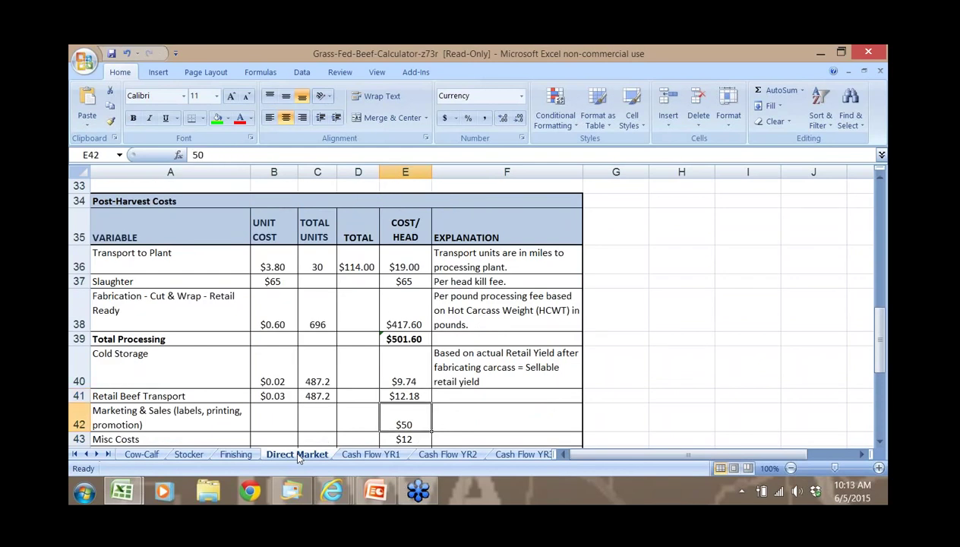
{"action": "key", "text": "Down"}
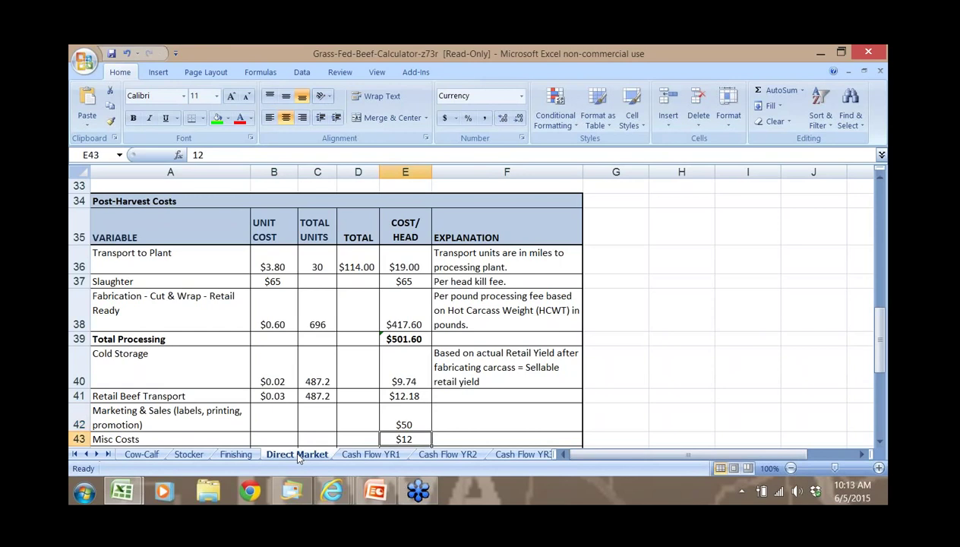
Review the Total Post-Harvest Cost, Total Pre-Harvest Cost and Total Cost formulas in E44 to E46.
{"action": "key", "text": "Down"}
{"action": "key", "text": "Down"}
{"action": "key", "text": "Up"}
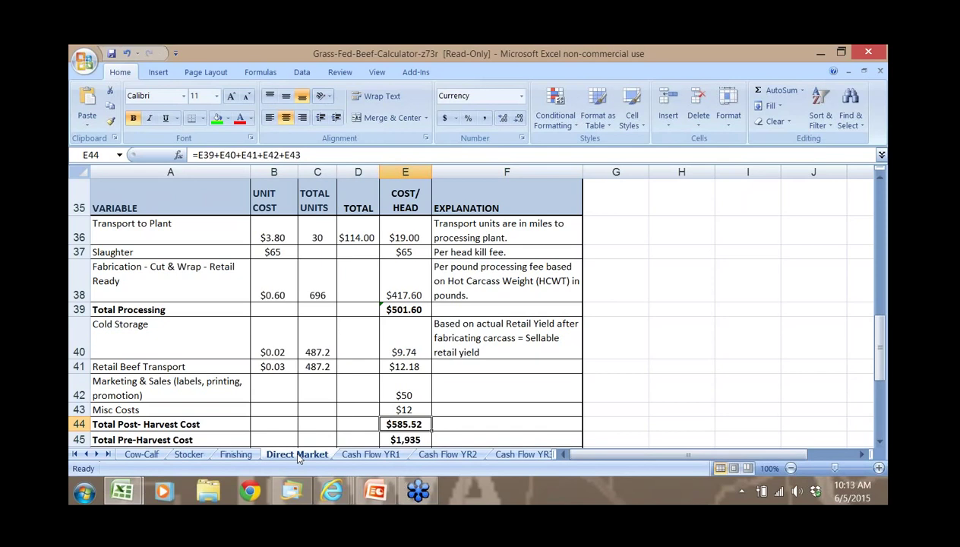
{"action": "key", "text": "Down"}
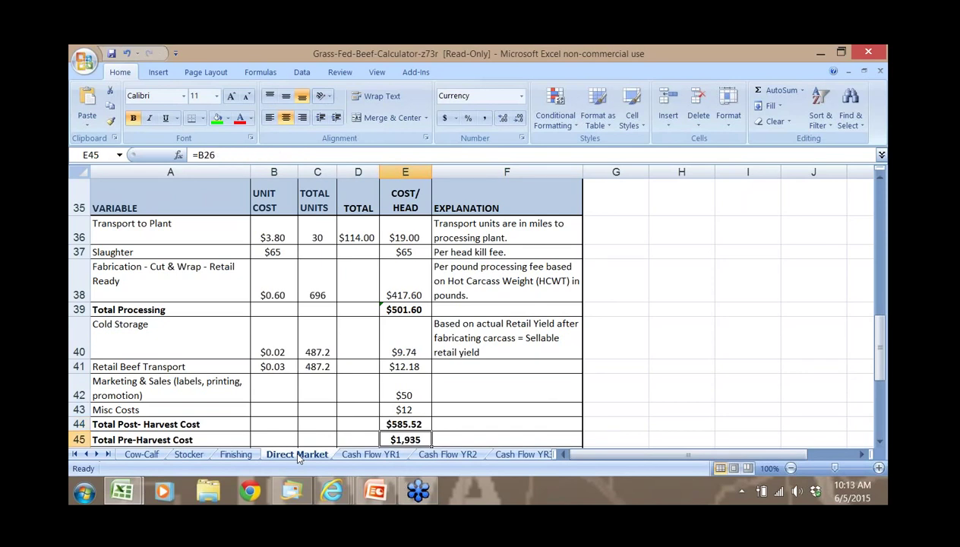
{"action": "key", "text": "Down"}
{"action": "key", "text": "Down"}
{"action": "key", "text": "Up"}
{"action": "key", "text": "Up"}
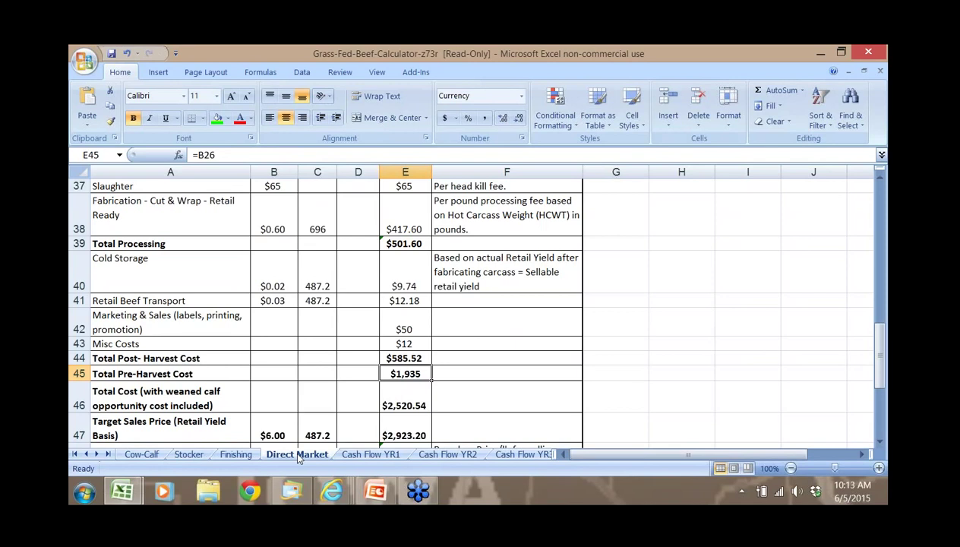
{"action": "key", "text": "Down"}
{"action": "key", "text": "Down"}
{"action": "key", "text": "Down"}
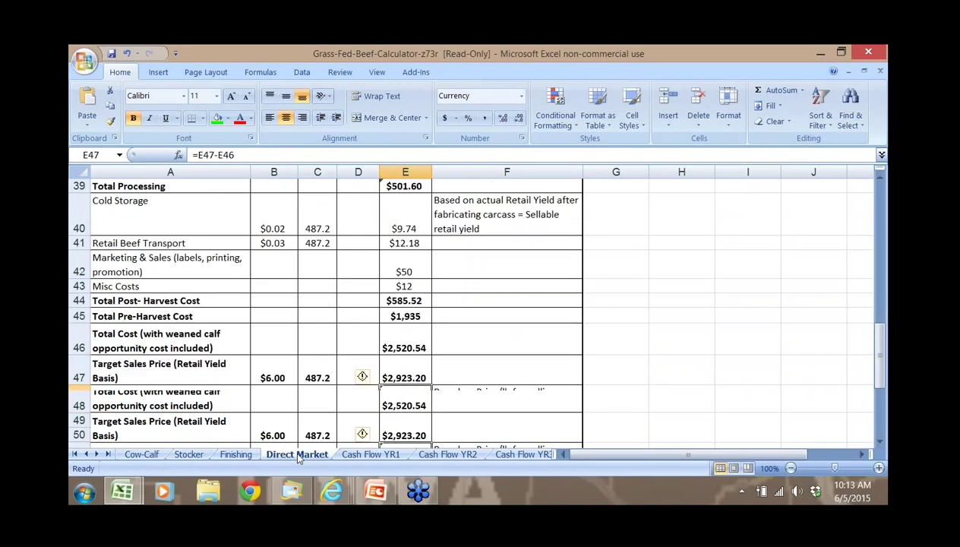
{"action": "key", "text": "Up"}
{"action": "key", "text": "Up"}
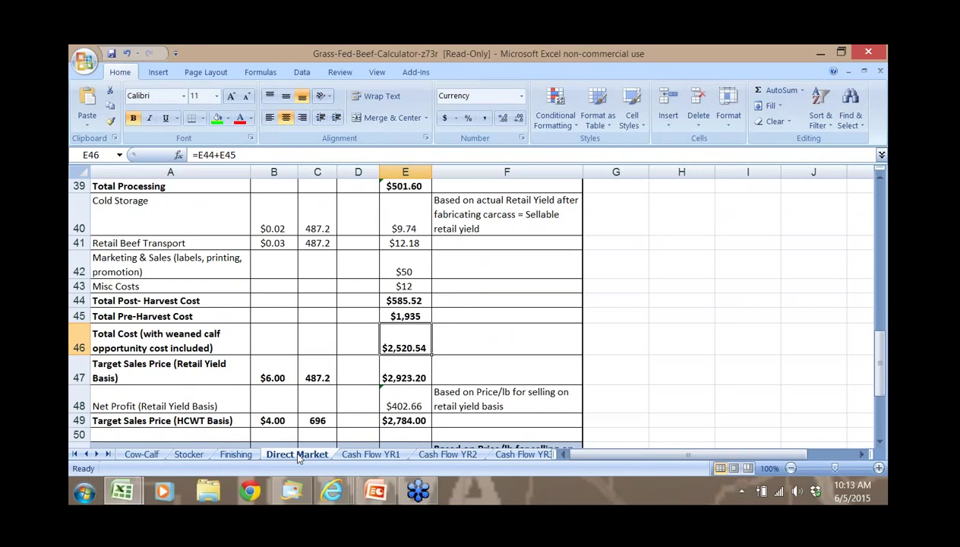
Go from the retail yield target sales in E47 to the HCWT net profit formula in E51.
{"action": "key", "text": "Down"}
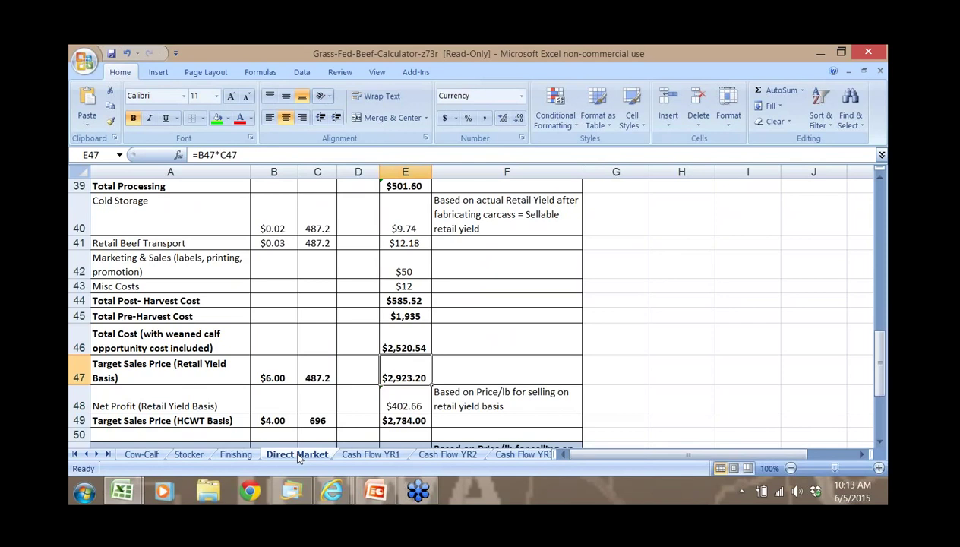
{"action": "key", "text": "Down"}
{"action": "key", "text": "Down"}
{"action": "key", "text": "Down"}
{"action": "key", "text": "Down"}
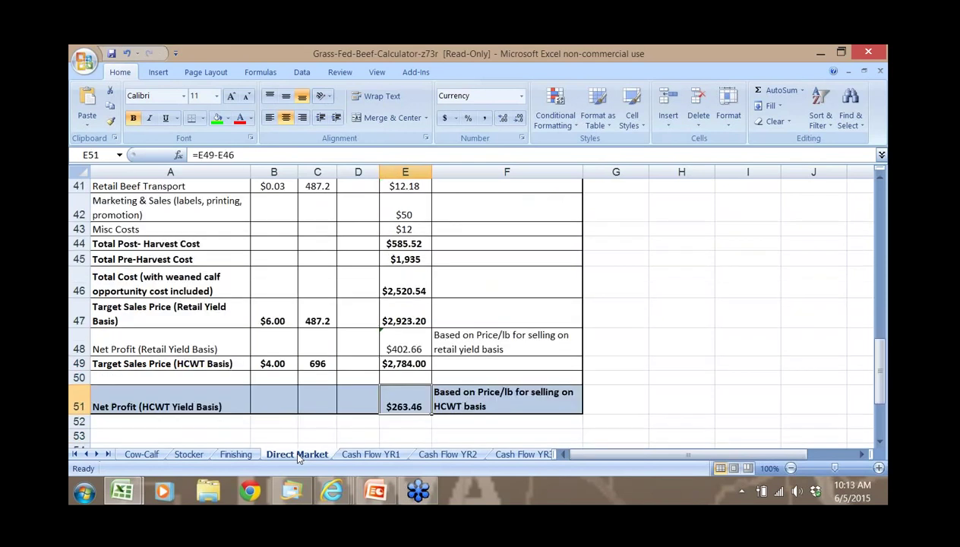
Examine the retail yield target price, units and sales formula in row 47, ending on the retail yield net profit in E48.
{"action": "key", "text": "Up"}
{"action": "key", "text": "Up"}
{"action": "key", "text": "Up"}
{"action": "key", "text": "Up"}
{"action": "key", "text": "Left"}
{"action": "key", "text": "Left"}
{"action": "key", "text": "Left"}
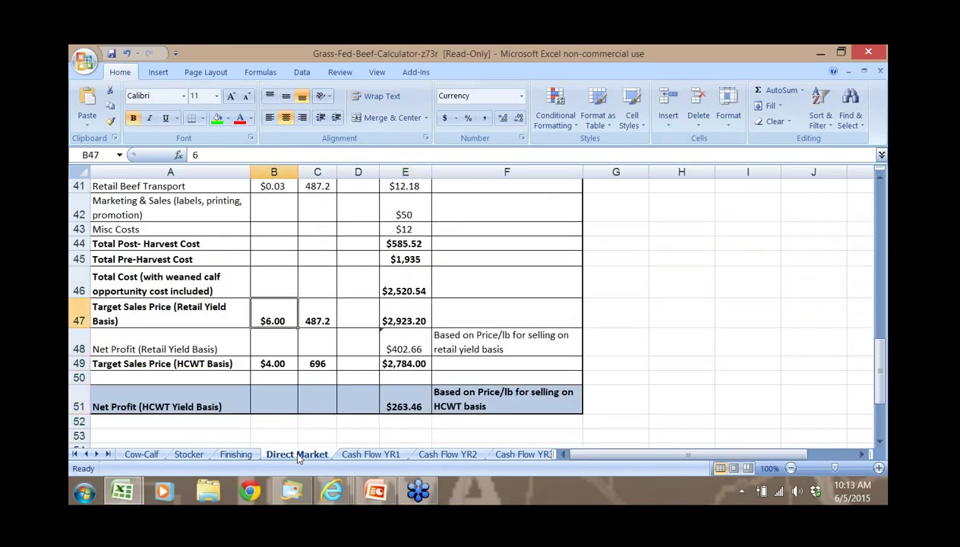
{"action": "key", "text": "Left"}
{"action": "key", "text": "Right"}
{"action": "key", "text": "Right"}
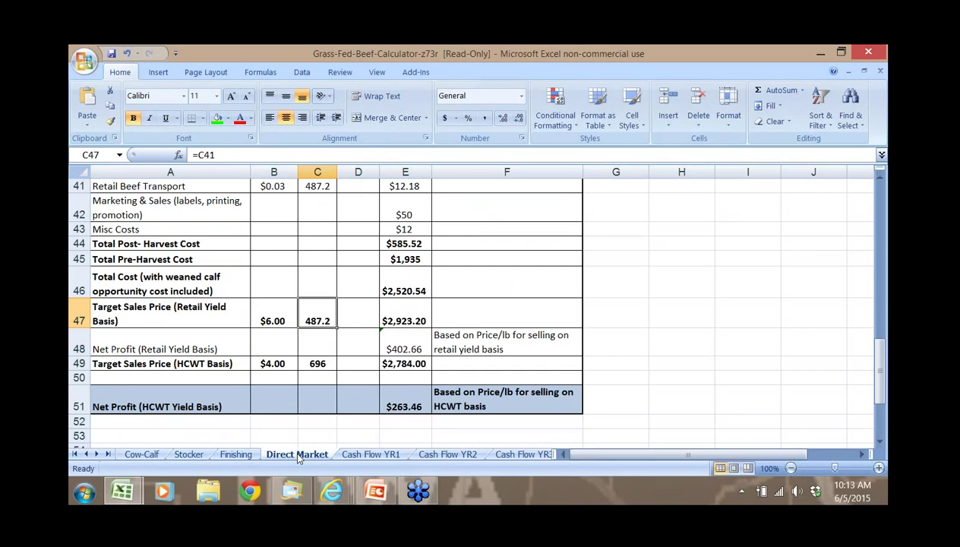
{"action": "key", "text": "Left"}
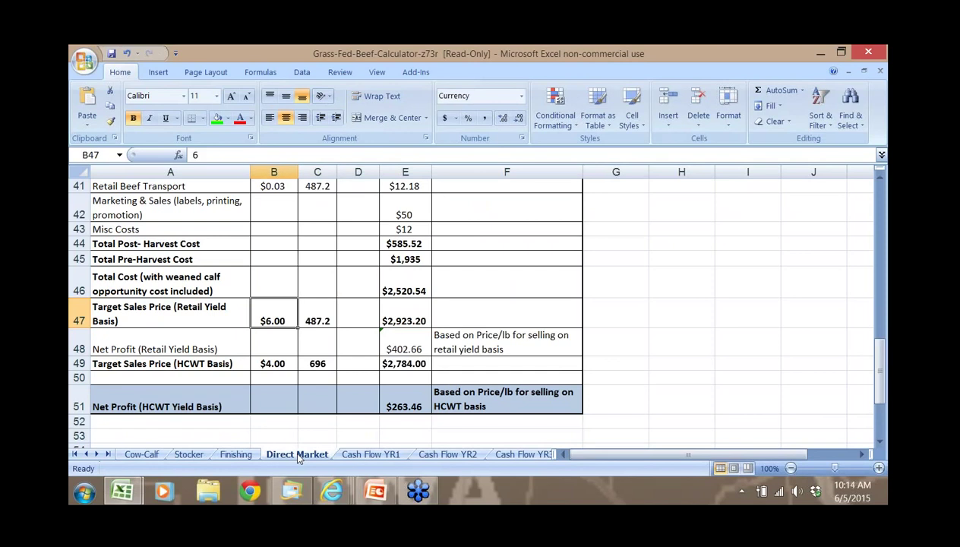
{"action": "key", "text": "Right"}
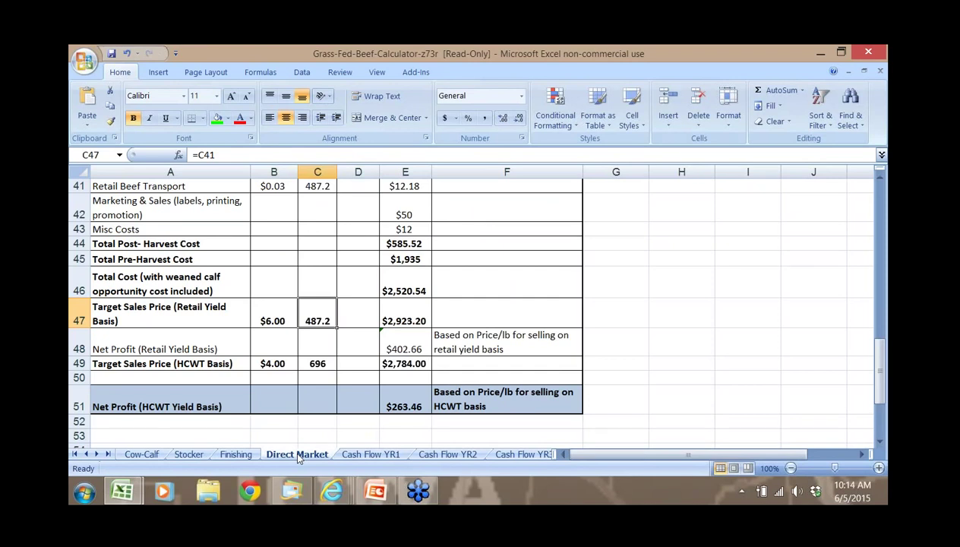
{"action": "key", "text": "Left"}
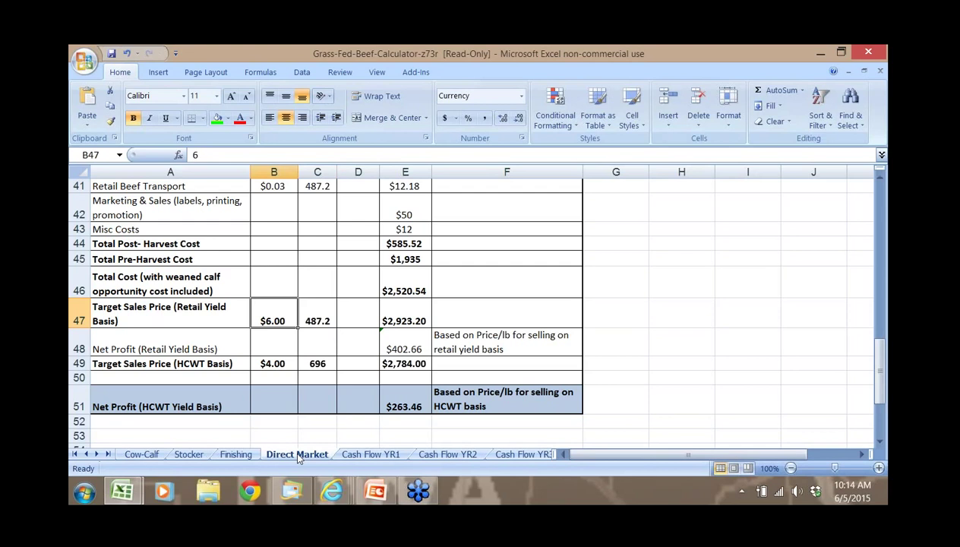
{"action": "key", "text": "Right"}
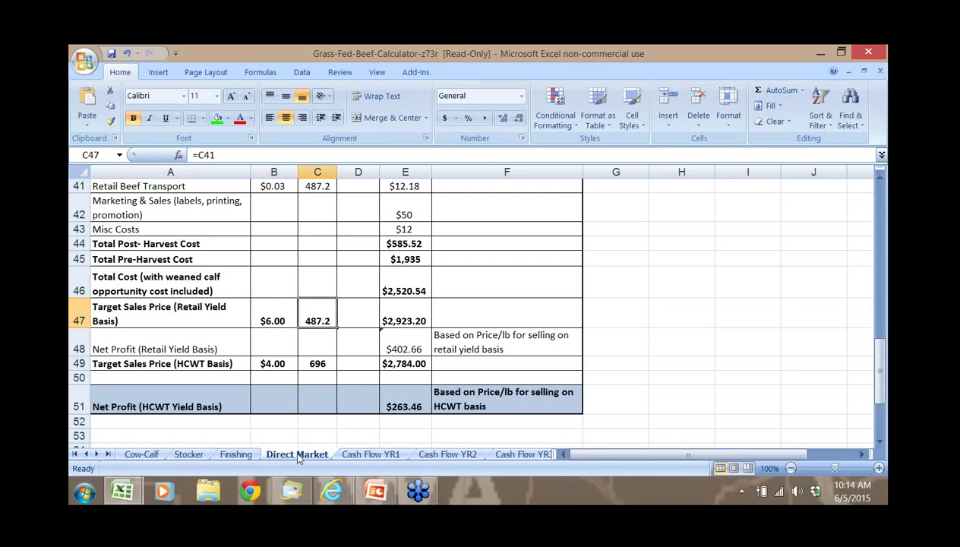
{"action": "key", "text": "Left"}
{"action": "key", "text": "Right"}
{"action": "key", "text": "Right"}
{"action": "key", "text": "Right"}
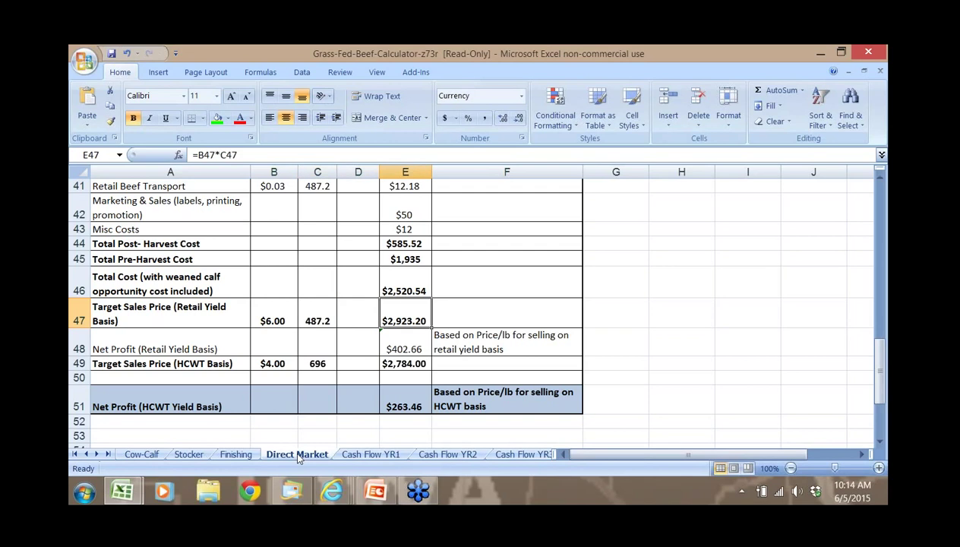
{"action": "key", "text": "Down"}
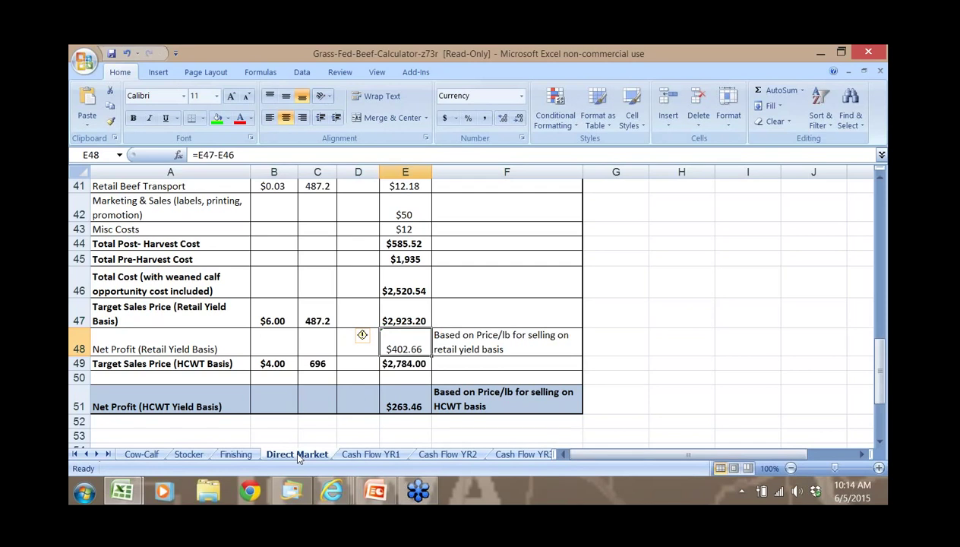
Examine the HCWT target price, units and sales formula in row 49, ending on the HCWT net profit in E51.
{"action": "key", "text": "Down"}
{"action": "key", "text": "Left"}
{"action": "key", "text": "Left"}
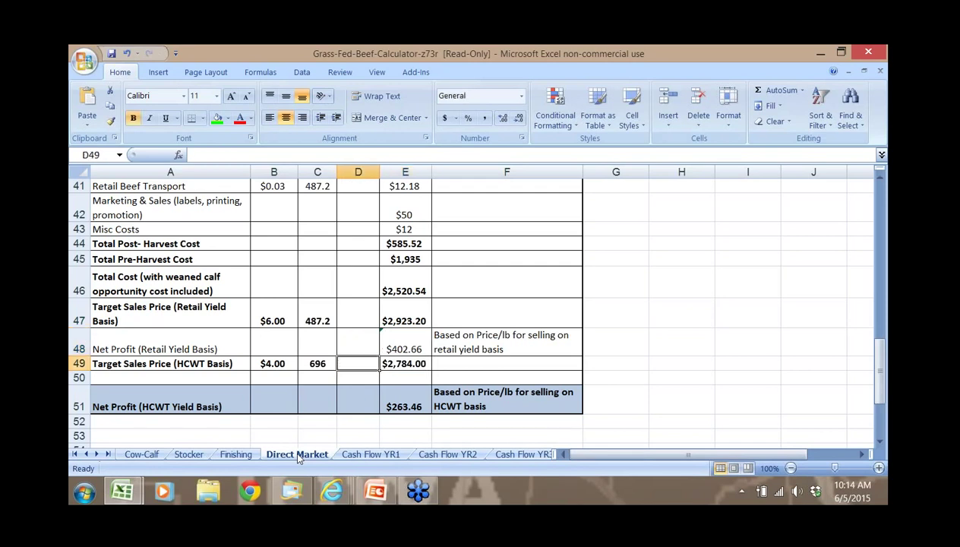
{"action": "key", "text": "Left"}
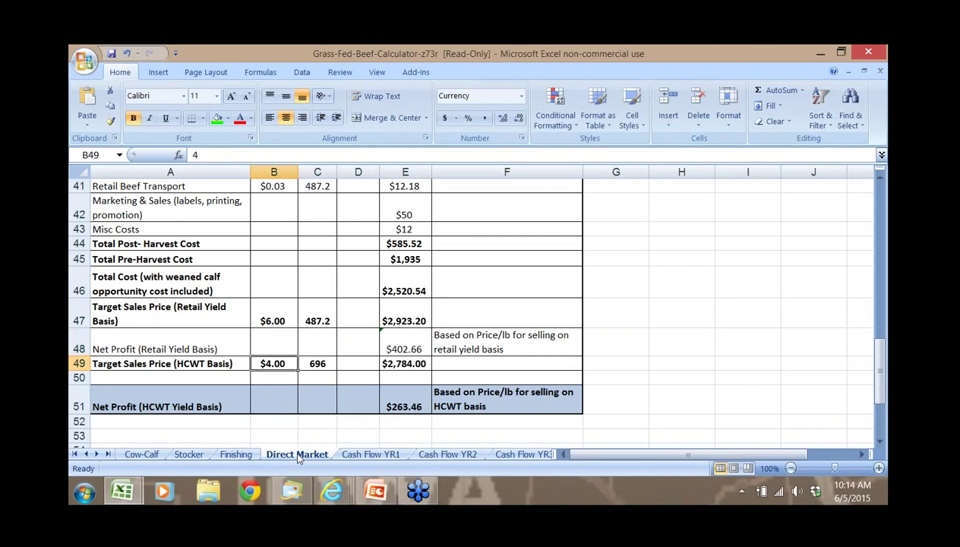
{"action": "key", "text": "Right"}
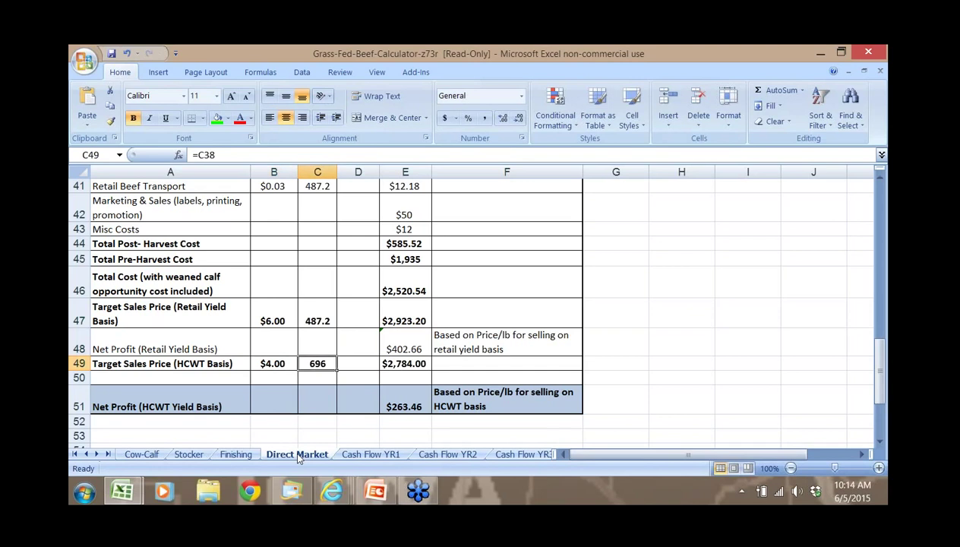
{"action": "key", "text": "Left"}
{"action": "key", "text": "Right"}
{"action": "key", "text": "Right"}
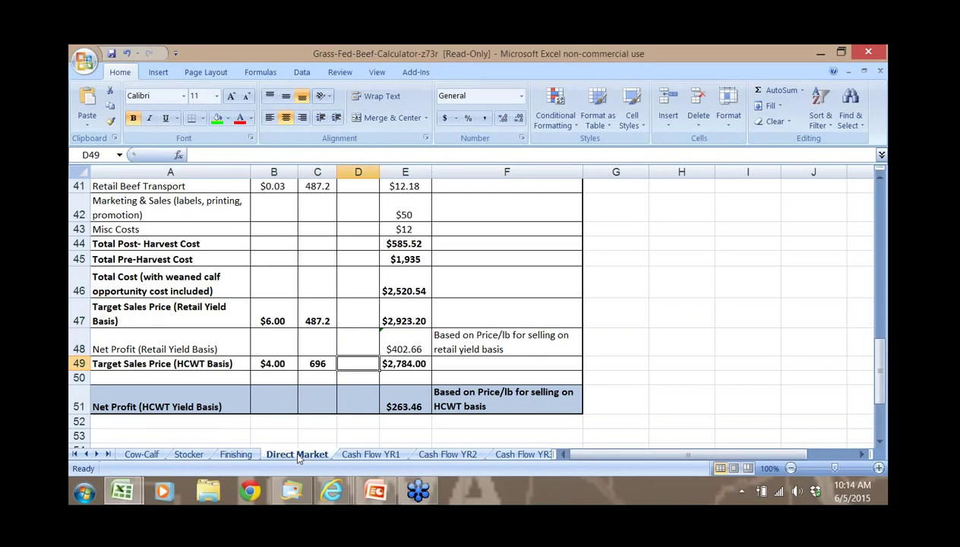
{"action": "key", "text": "Right"}
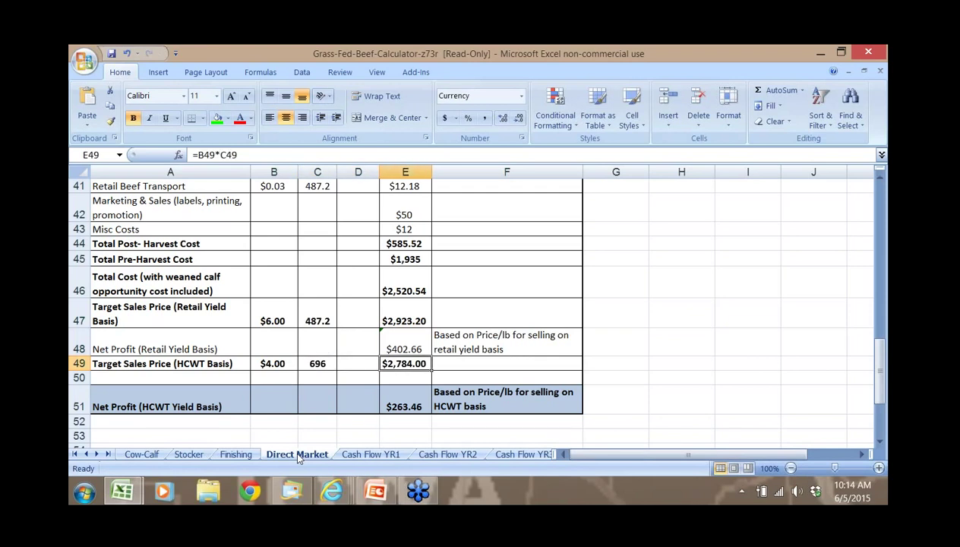
{"action": "key", "text": "Down"}
{"action": "key", "text": "Down"}
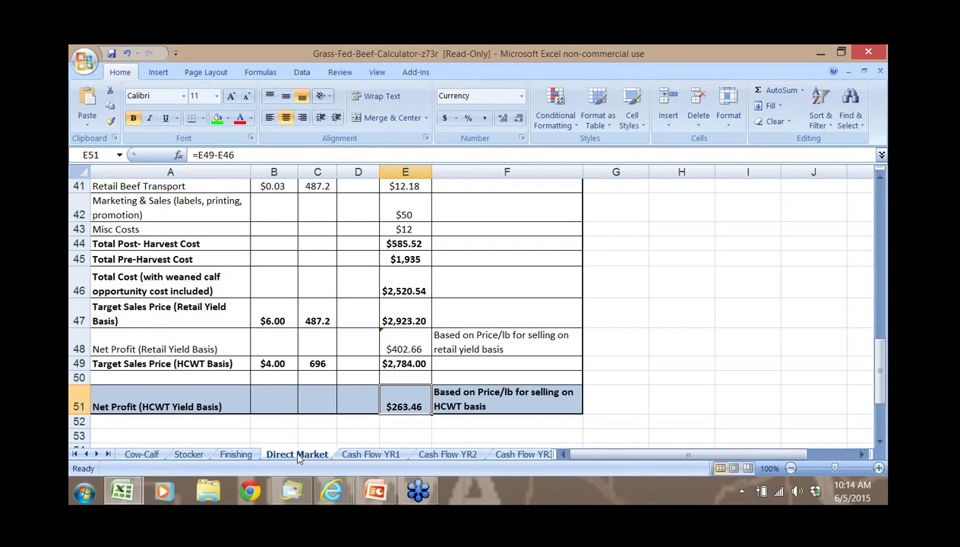
Go back up the Cost/Head column from the HCWT net profit to the retail beef transport cost in E41.
{"action": "key", "text": "Up"}
{"action": "key", "text": "Up"}
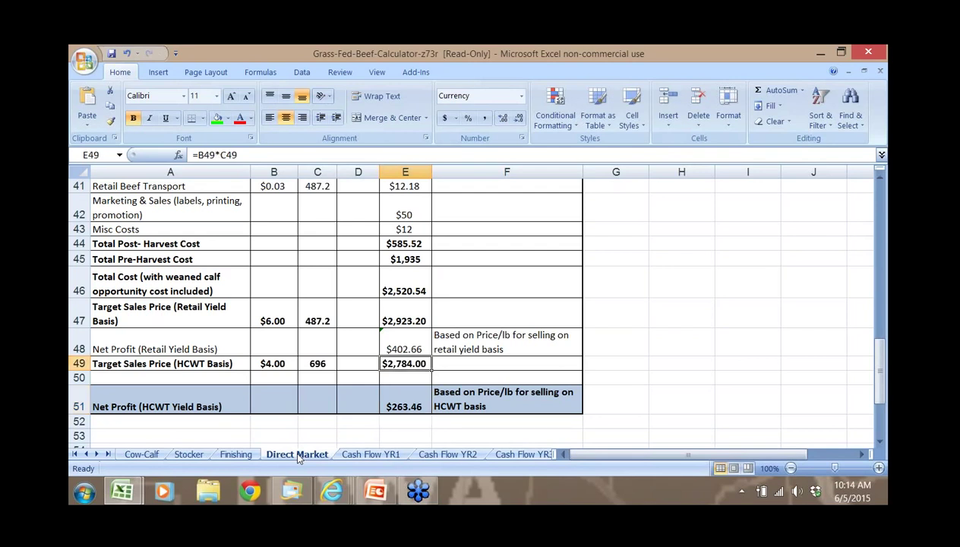
{"action": "key", "text": "Up"}
{"action": "key", "text": "Up"}
{"action": "key", "text": "Up"}
{"action": "key", "text": "Up"}
{"action": "key", "text": "Up"}
{"action": "key", "text": "Up"}
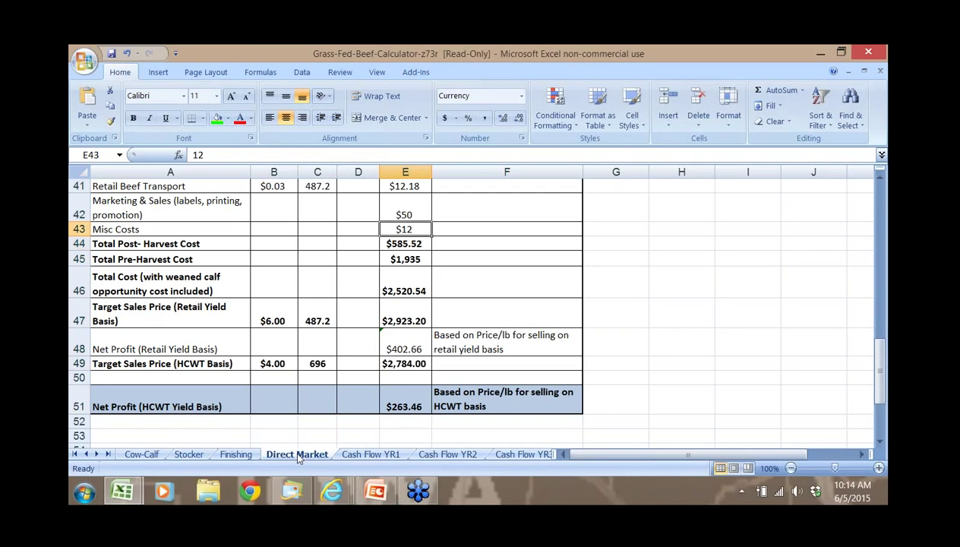
{"action": "key", "text": "Up"}
{"action": "key", "text": "Up"}
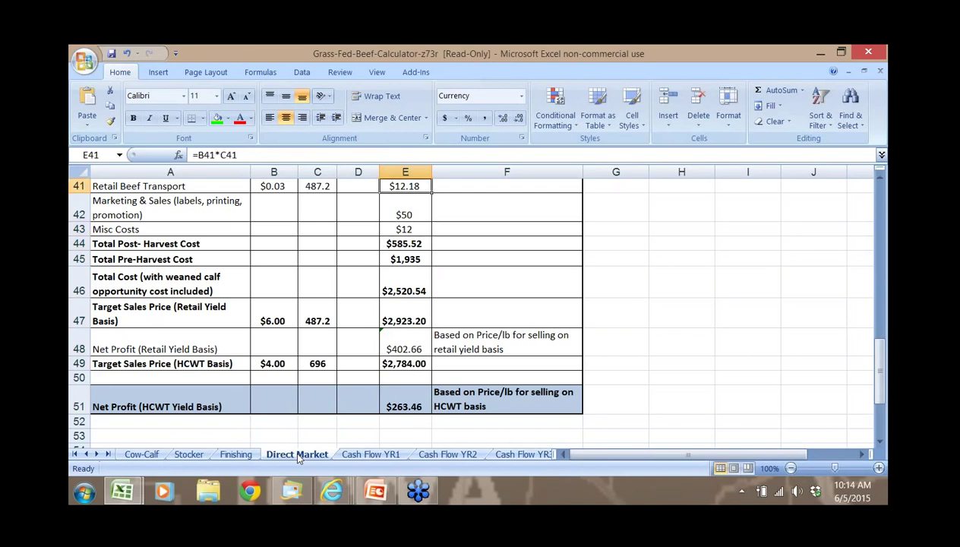
Examine the Cost/Head amounts for cold storage, retail beef transport, marketing and misc costs, ending on the retail beef transport formula in E41.
{"action": "key", "text": "Up"}
{"action": "key", "text": "Up"}
{"action": "key", "text": "Down"}
{"action": "key", "text": "Down"}
{"action": "key", "text": "Down"}
{"action": "key", "text": "Down"}
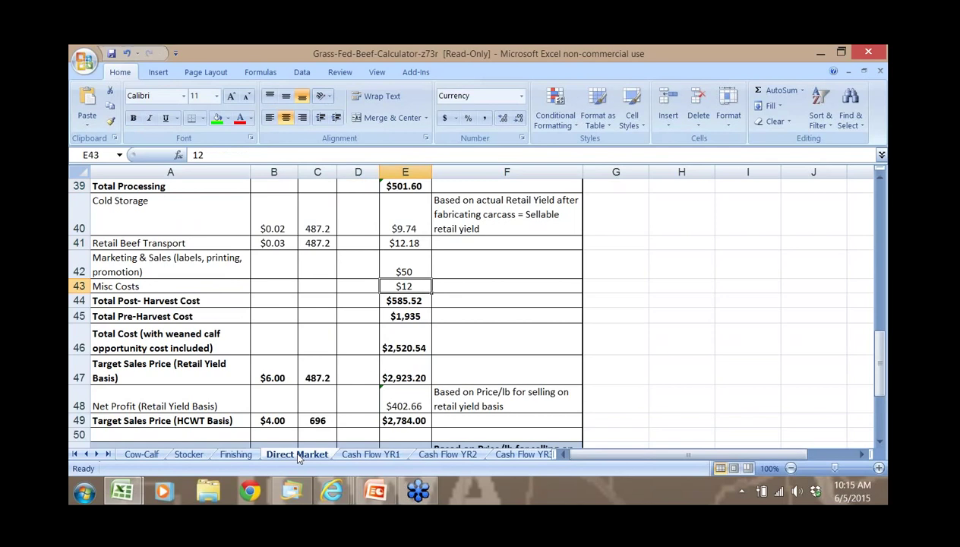
{"action": "key", "text": "Up"}
{"action": "key", "text": "Up"}
{"action": "key", "text": "Up"}
{"action": "key", "text": "Up"}
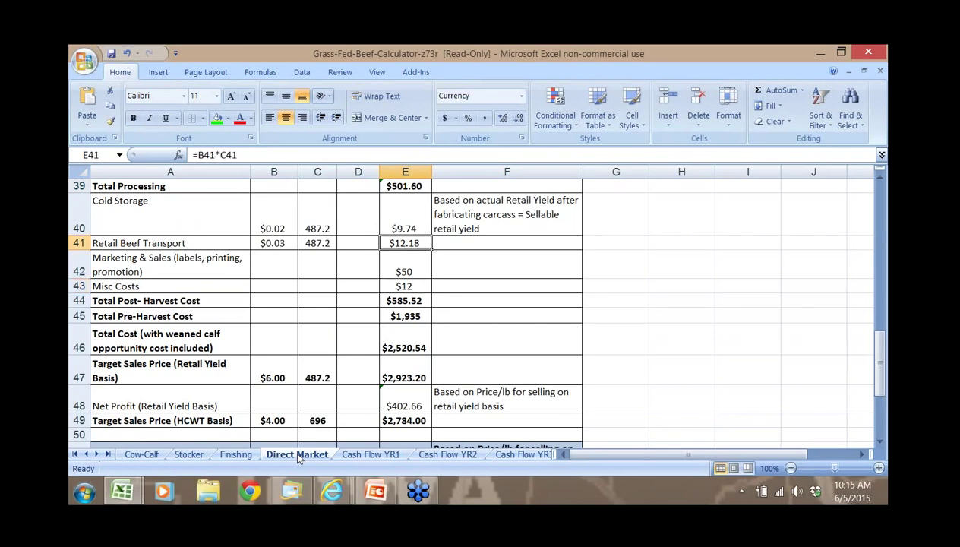
Go up through the post-harvest costs from E41 to the return per acre explanation in C32.
{"action": "key", "text": "Up"}
{"action": "key", "text": "Up"}
{"action": "key", "text": "Up"}
{"action": "key", "text": "Up"}
{"action": "key", "text": "Up"}
{"action": "key", "text": "Up"}
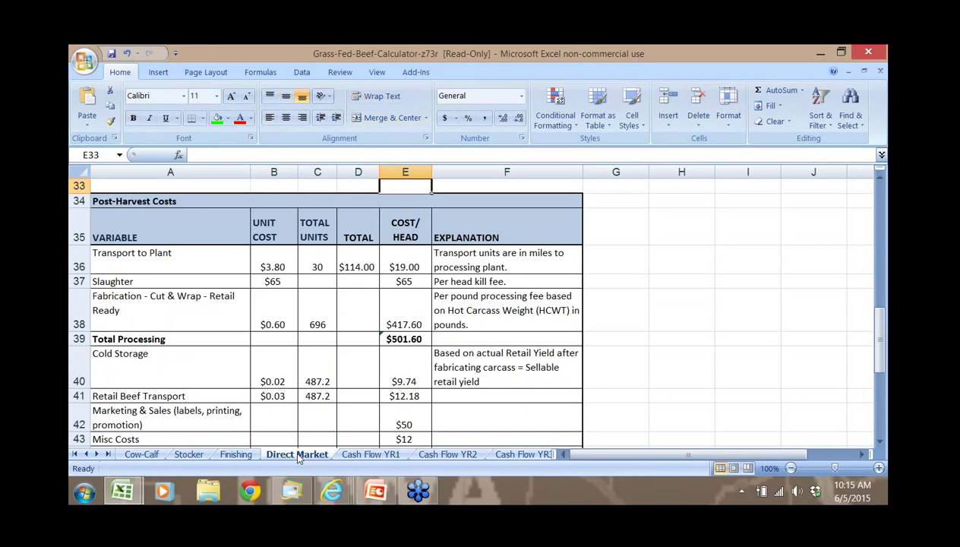
{"action": "key", "text": "Up"}
{"action": "key", "text": "Up"}
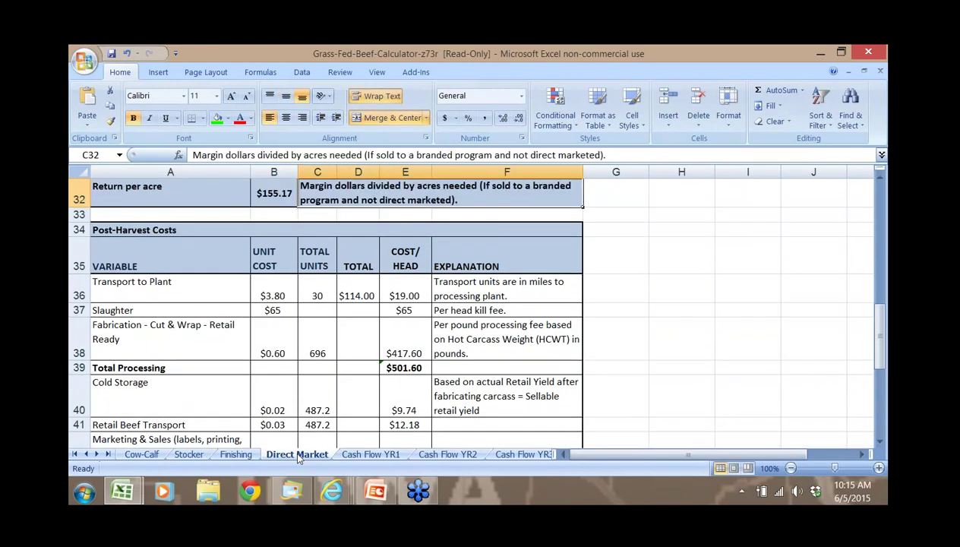
Examine the branded program explanations from the margin in C30 up to the non-feed cost in C25.
{"action": "key", "text": "Up"}
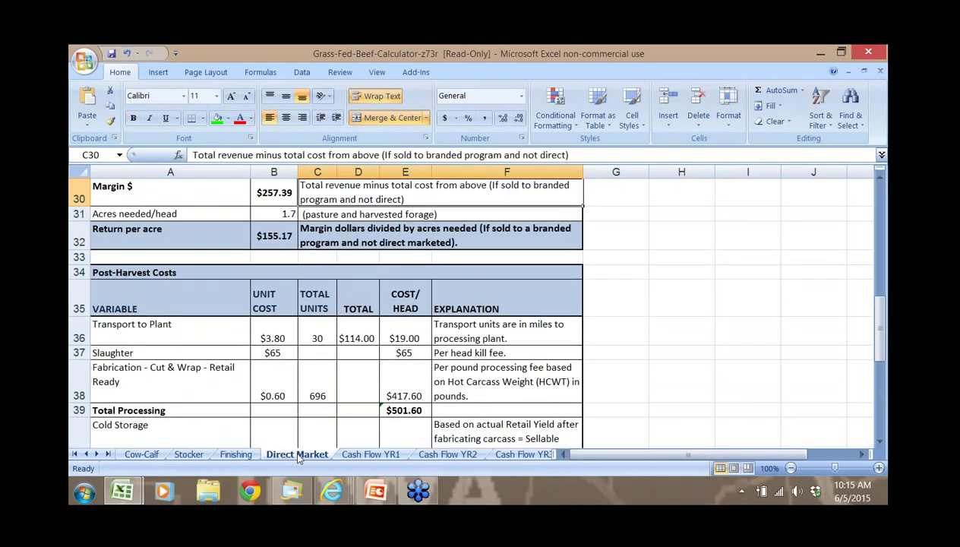
{"action": "key", "text": "Up"}
{"action": "key", "text": "Up"}
{"action": "key", "text": "Up"}
{"action": "key", "text": "Up"}
{"action": "key", "text": "Up"}
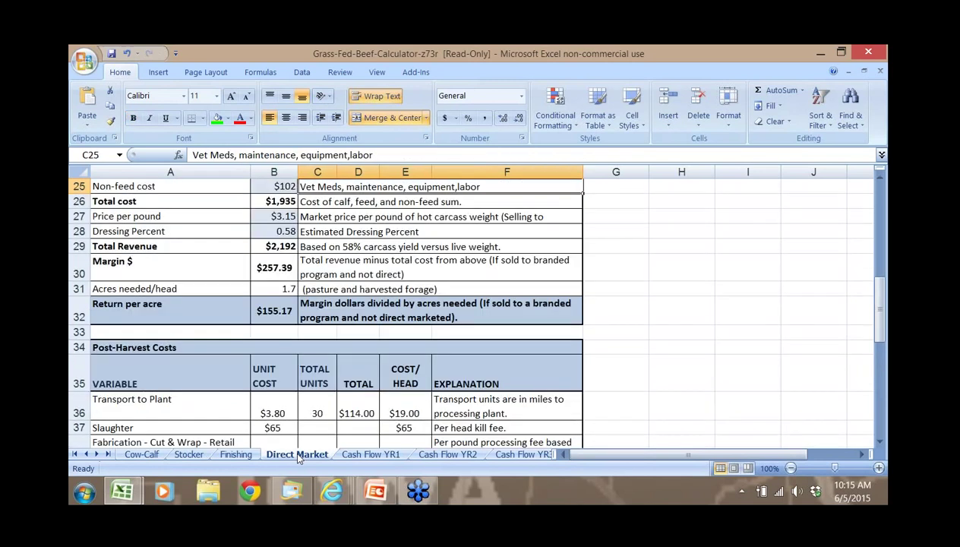
Look over the names of the Cash Flow sheets while keeping the Direct Market sheet open.
{"action": "left_click", "coordinate": [94, 455]}
{"action": "left_click", "coordinate": [93, 455]}
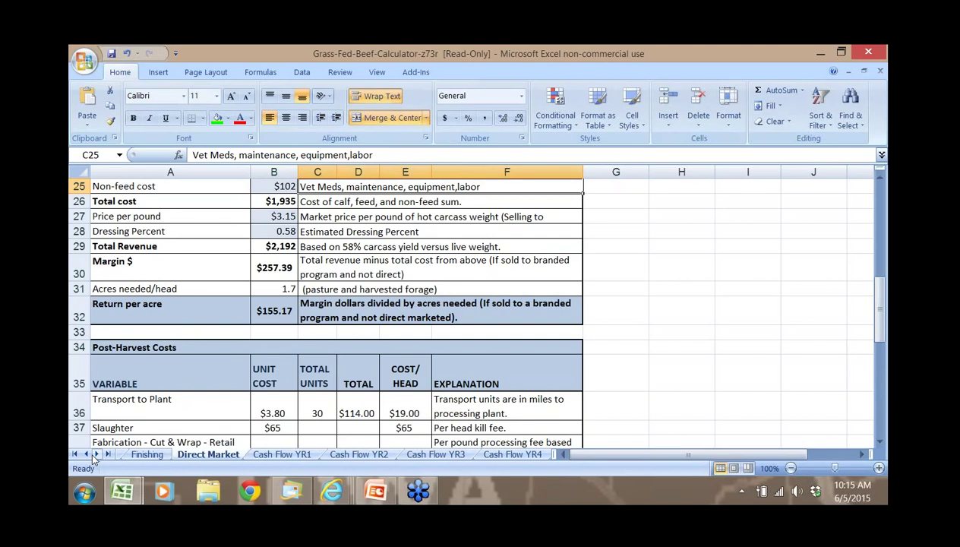
{"action": "left_click", "coordinate": [87, 455]}
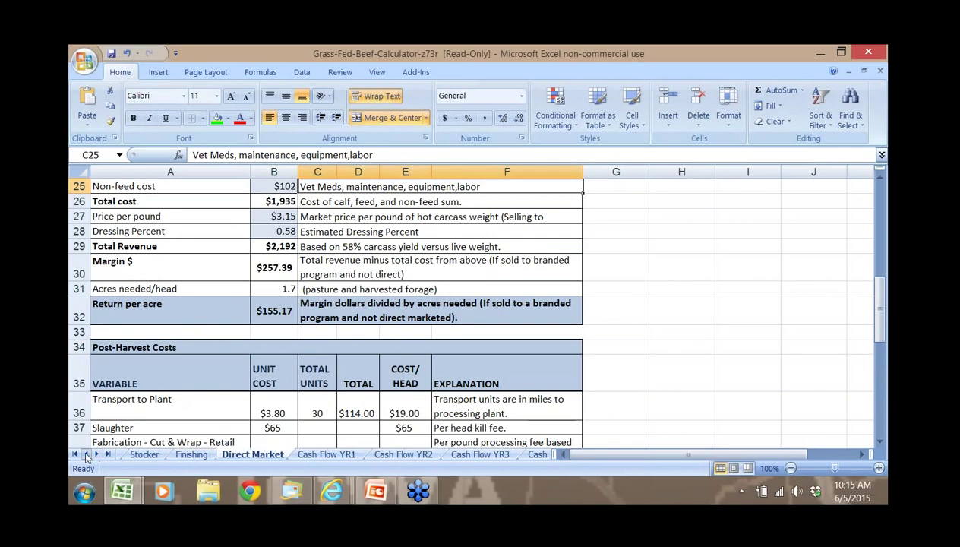
Examine the post-harvest Unit Cost column from Transport to Plant in B36 down to the Total Pre-Harvest Cost row in B45.
{"action": "left_click", "coordinate": [256, 407]}
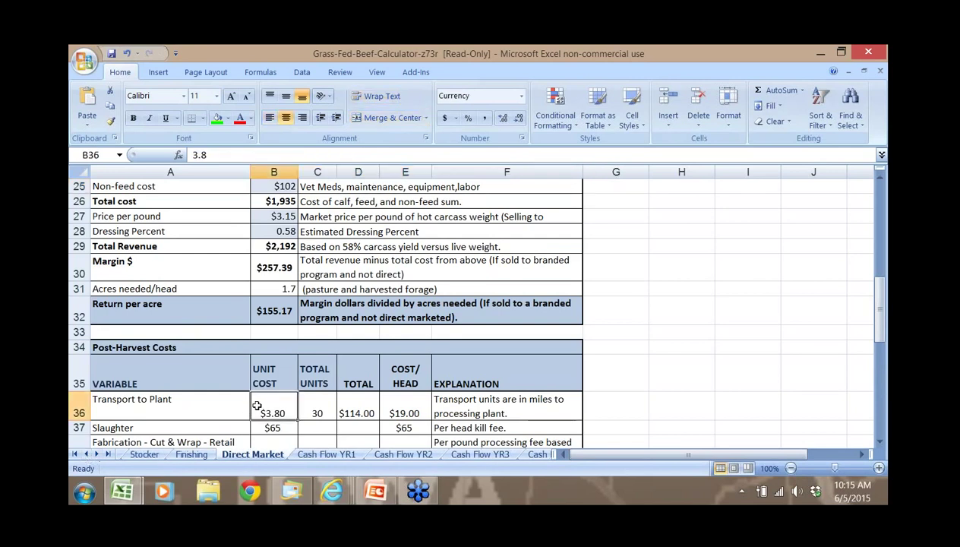
{"action": "key", "text": "Down"}
{"action": "key", "text": "Down"}
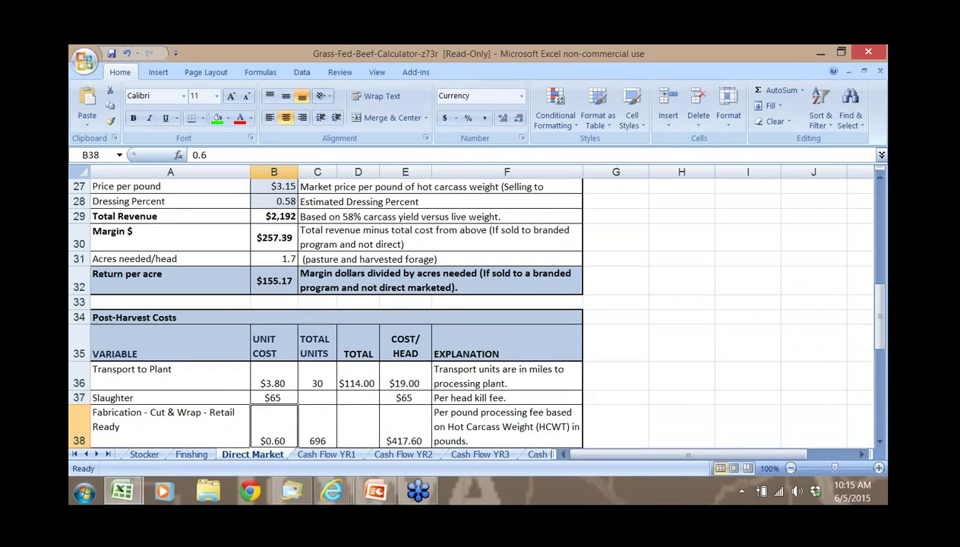
{"action": "key", "text": "Down"}
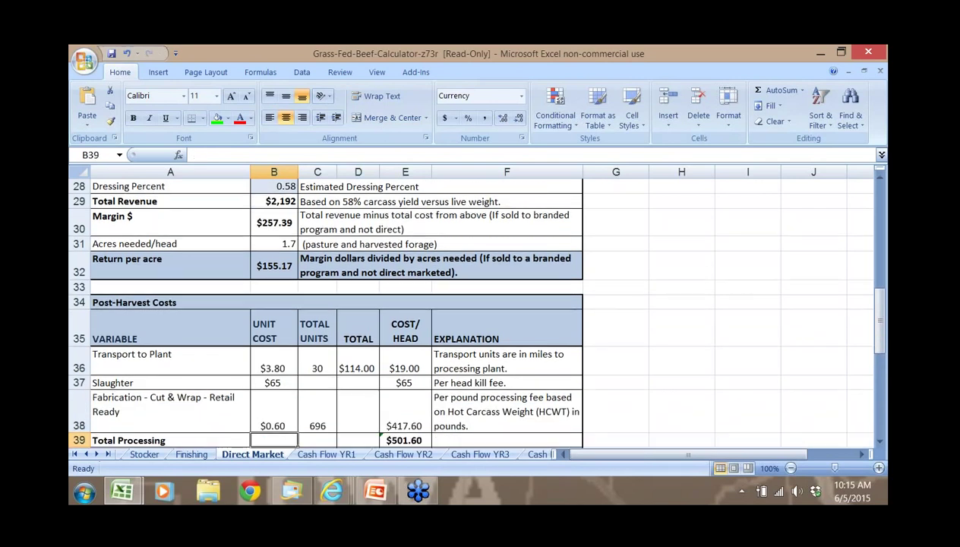
{"action": "key", "text": "Down"}
{"action": "key", "text": "Down"}
{"action": "key", "text": "Down"}
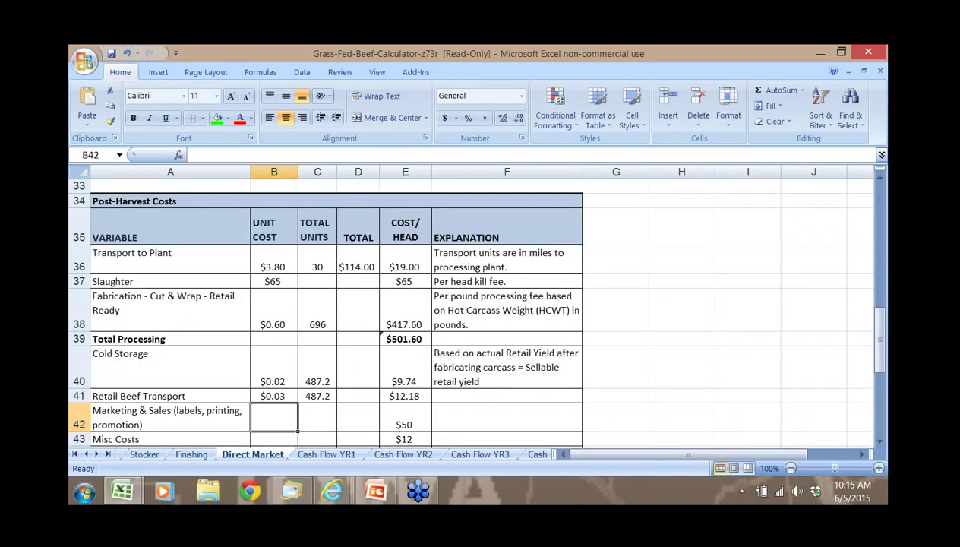
{"action": "key", "text": "Down"}
{"action": "key", "text": "Down"}
{"action": "key", "text": "Down"}
{"action": "key", "text": "Down"}
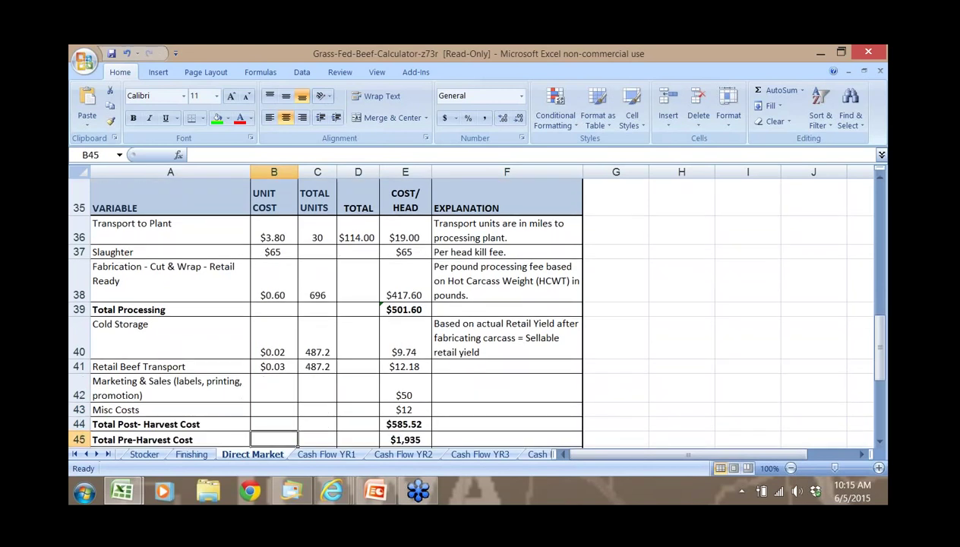
Go to the HCWT target sales formula in E49 and on to the HCWT net profit formula in E51.
{"action": "key", "text": "Down"}
{"action": "key", "text": "Down"}
{"action": "key", "text": "Down"}
{"action": "key", "text": "Right"}
{"action": "key", "text": "Right"}
{"action": "key", "text": "Right"}
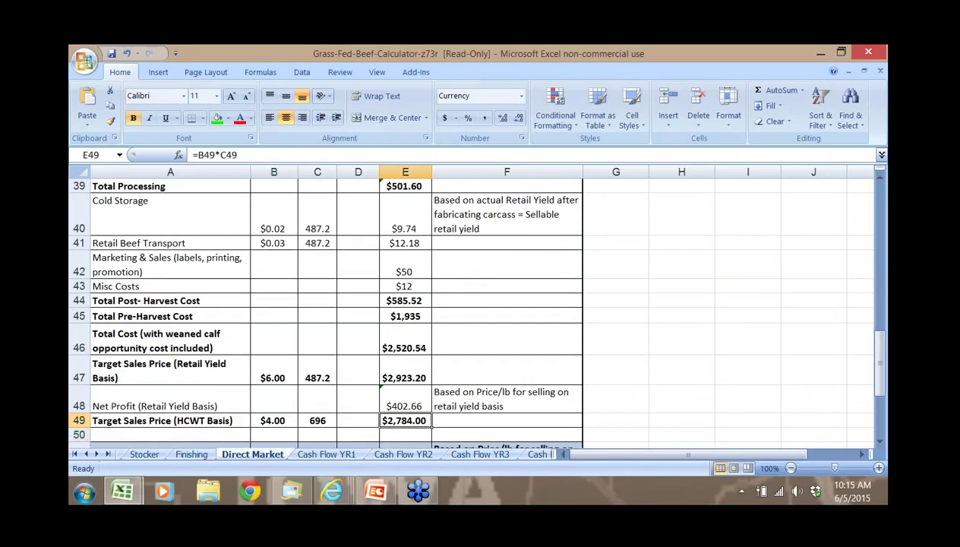
{"action": "key", "text": "Down"}
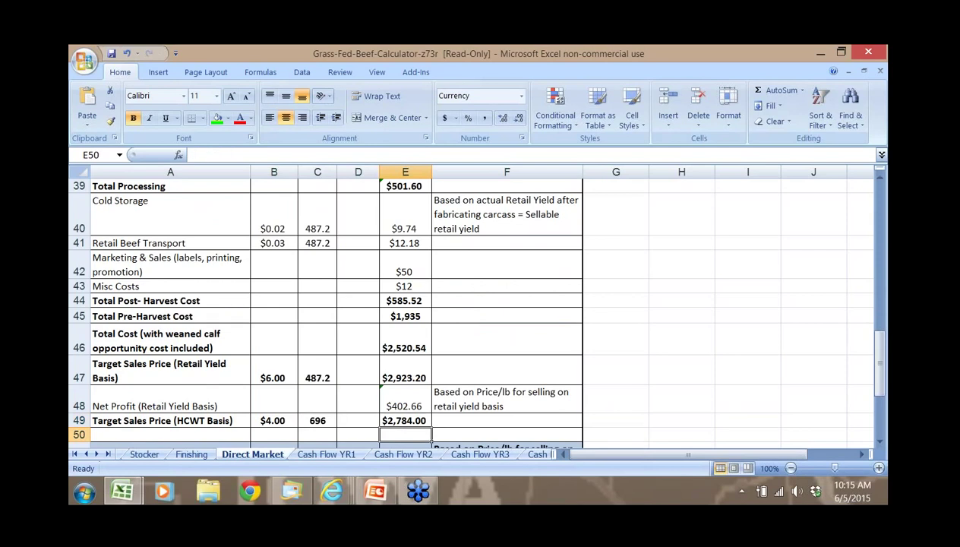
{"action": "key", "text": "Down"}
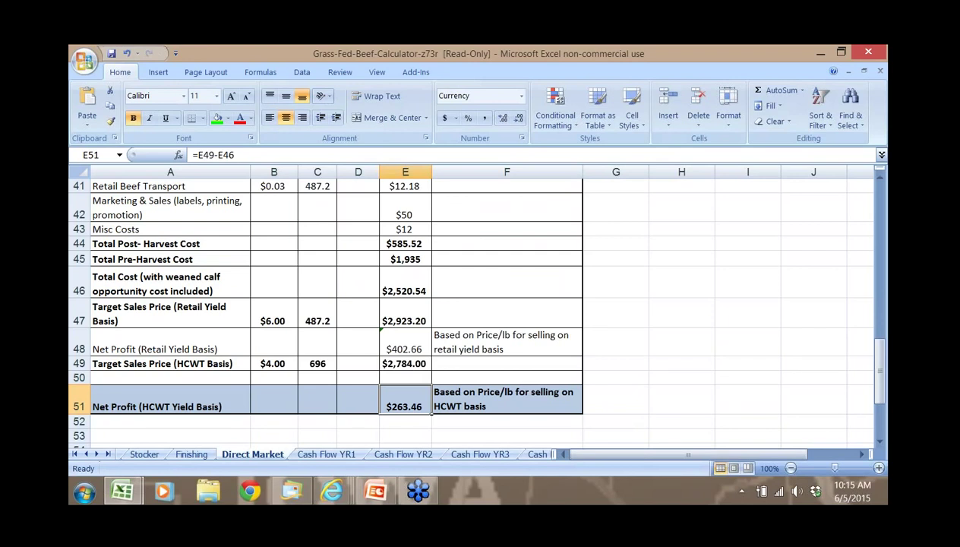
Compare the HCWT target sales formula in E49 with the HCWT net profit in E51, ending on E49.
{"action": "left_click", "coordinate": [405, 363]}
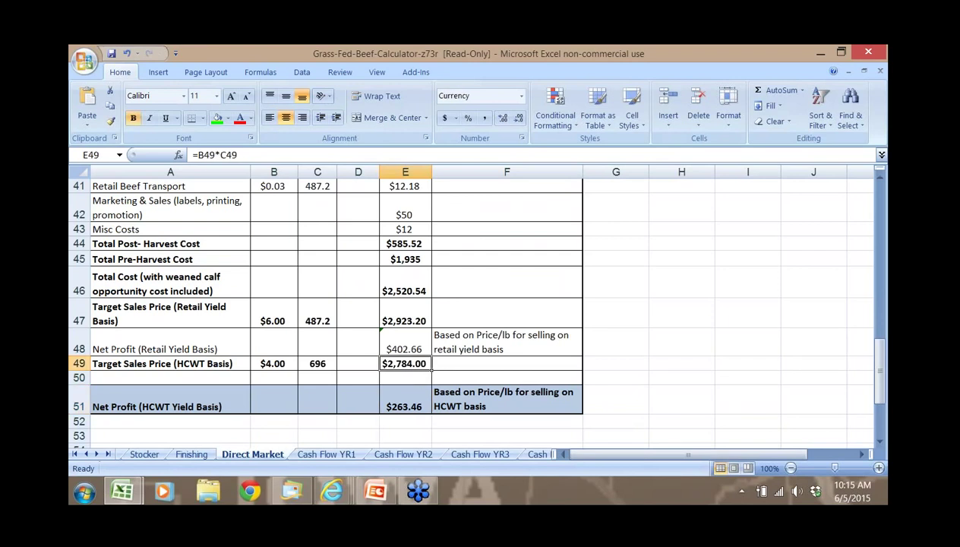
{"action": "key", "text": "Down"}
{"action": "key", "text": "Down"}
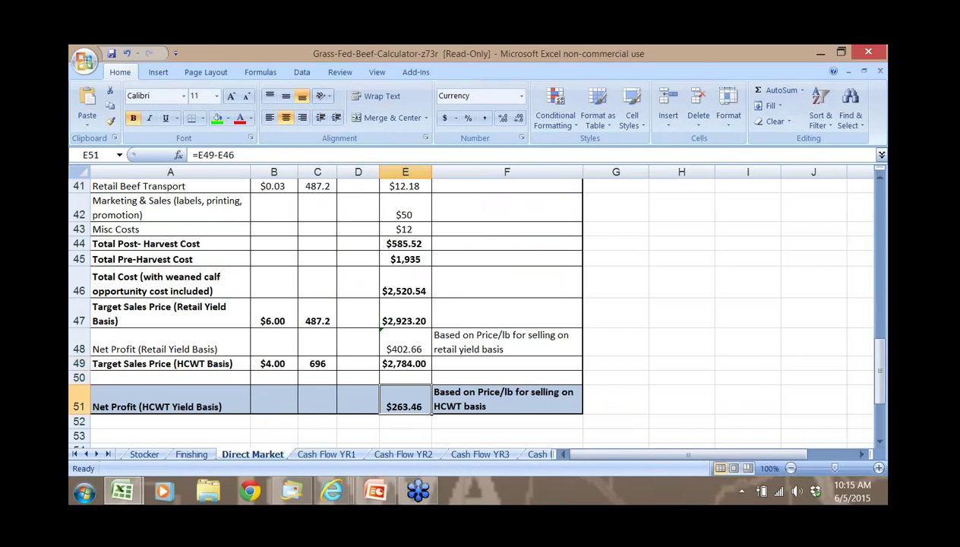
{"action": "key", "text": "Up"}
{"action": "key", "text": "Up"}
{"action": "key", "text": "Up"}
{"action": "key", "text": "Down"}
{"action": "key", "text": "Down"}
{"action": "key", "text": "Up"}
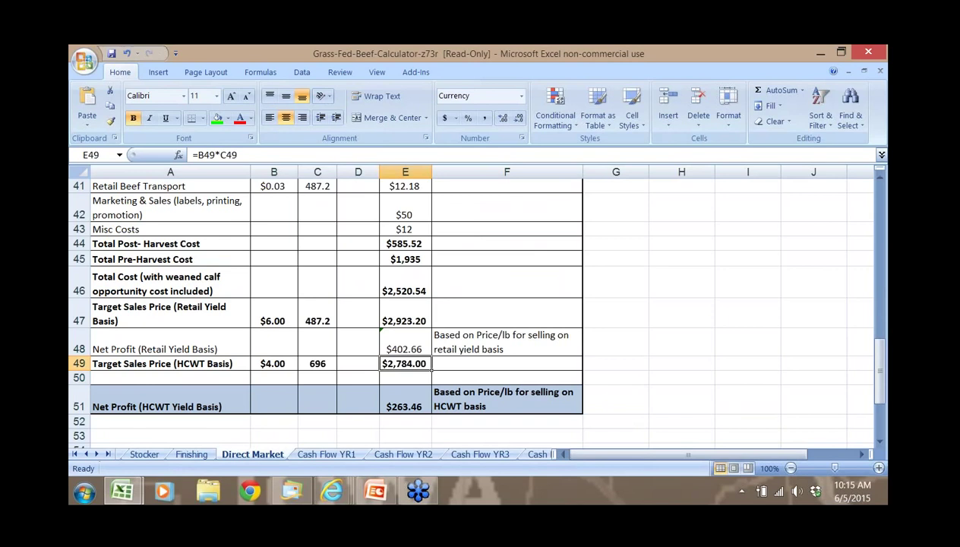
Check the total cost formula in E46 against the retail yield and HCWT sales rows, ending on the HCWT target sales in E49.
{"action": "key", "text": "Up"}
{"action": "key", "text": "Up"}
{"action": "key", "text": "Up"}
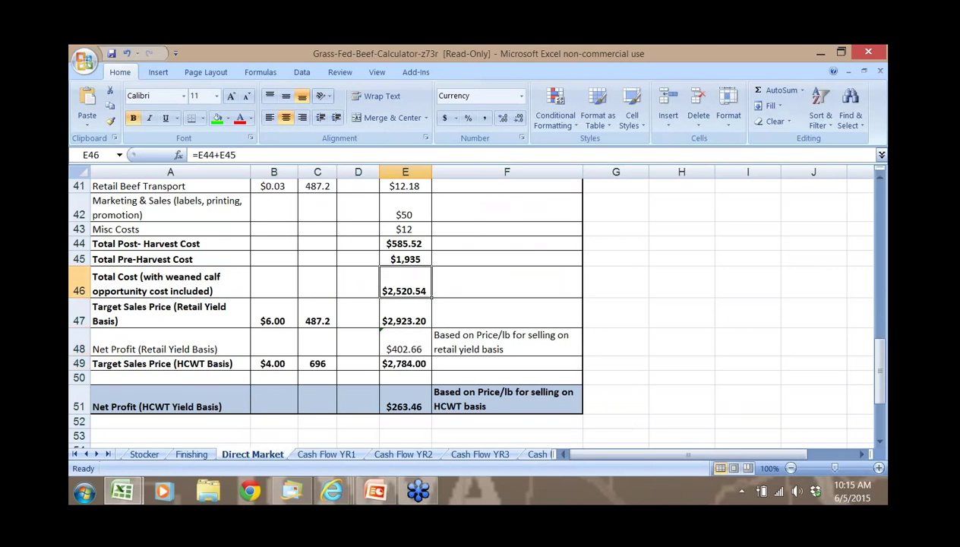
{"action": "key", "text": "Down"}
{"action": "key", "text": "Down"}
{"action": "key", "text": "Down"}
{"action": "key", "text": "Down"}
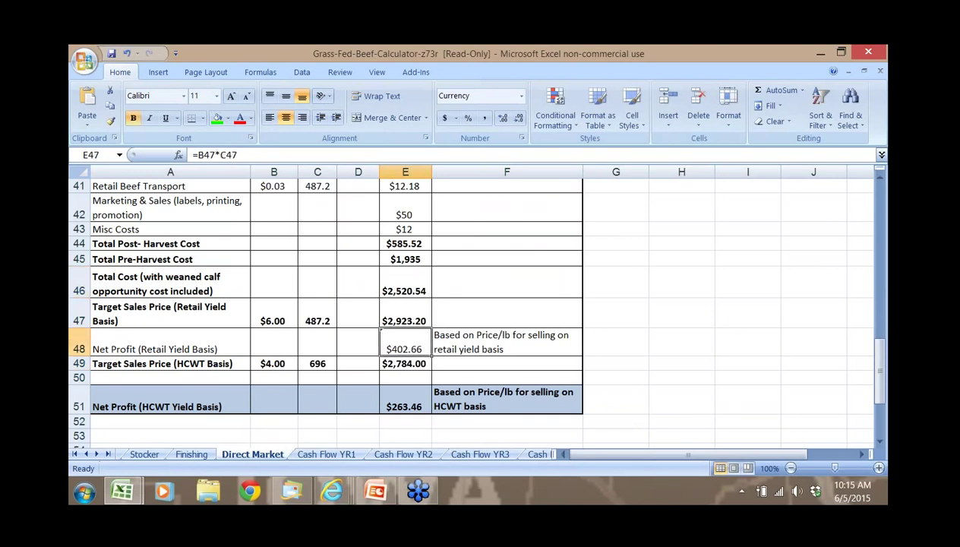
{"action": "key", "text": "Up"}
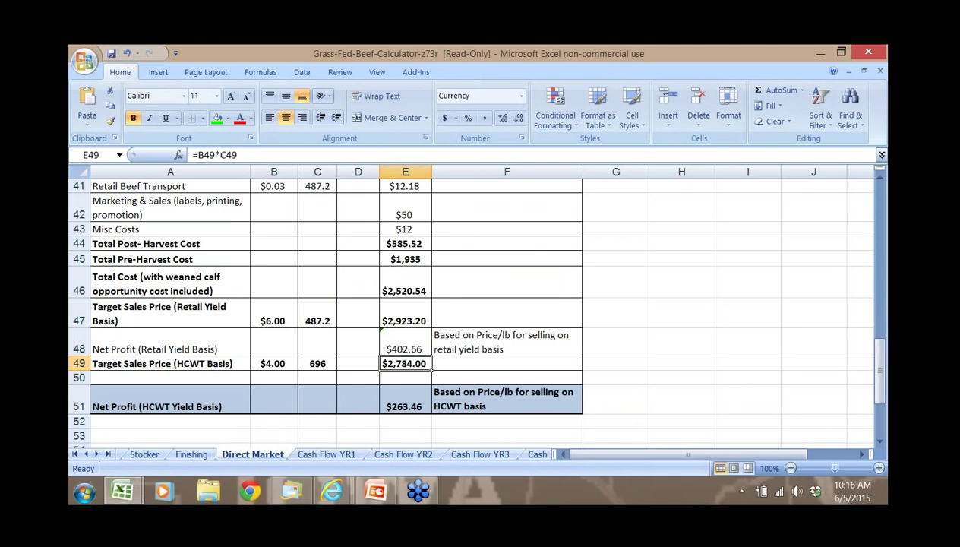
Trace the HCWT net profit in E51 back through the total cost in E46 to the total post-harvest cost in E44.
{"action": "left_click", "coordinate": [405, 378]}
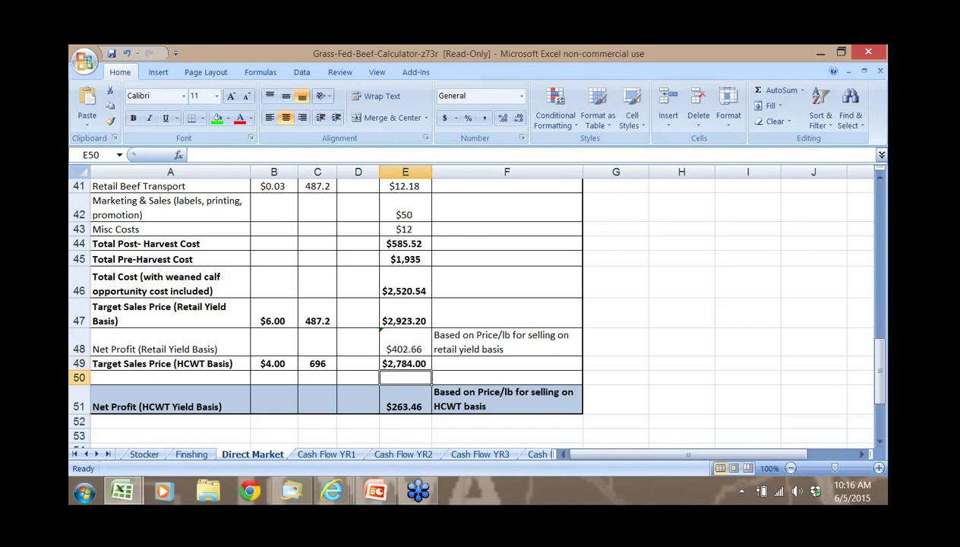
{"action": "left_click", "coordinate": [405, 399]}
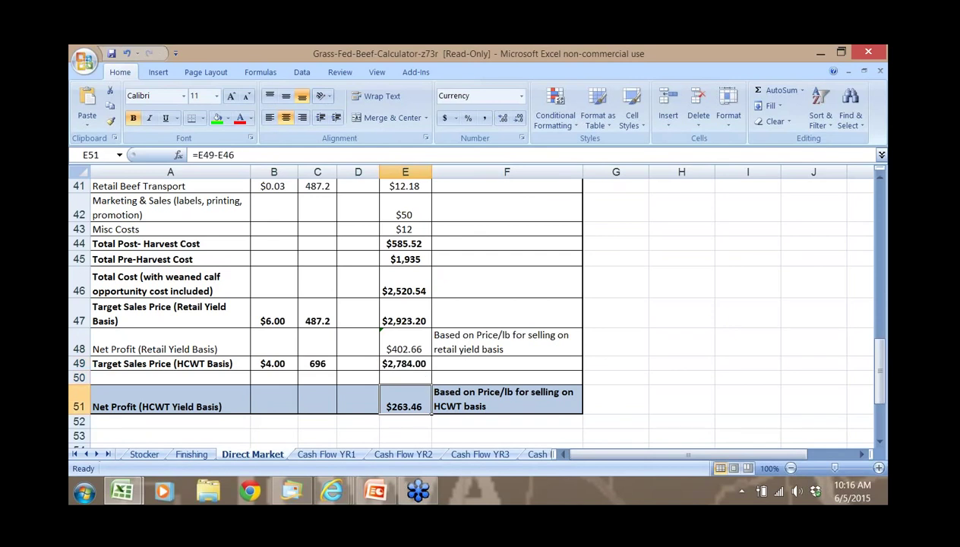
{"action": "key", "text": "Up"}
{"action": "key", "text": "Up"}
{"action": "key", "text": "Up"}
{"action": "key", "text": "Up"}
{"action": "key", "text": "Up"}
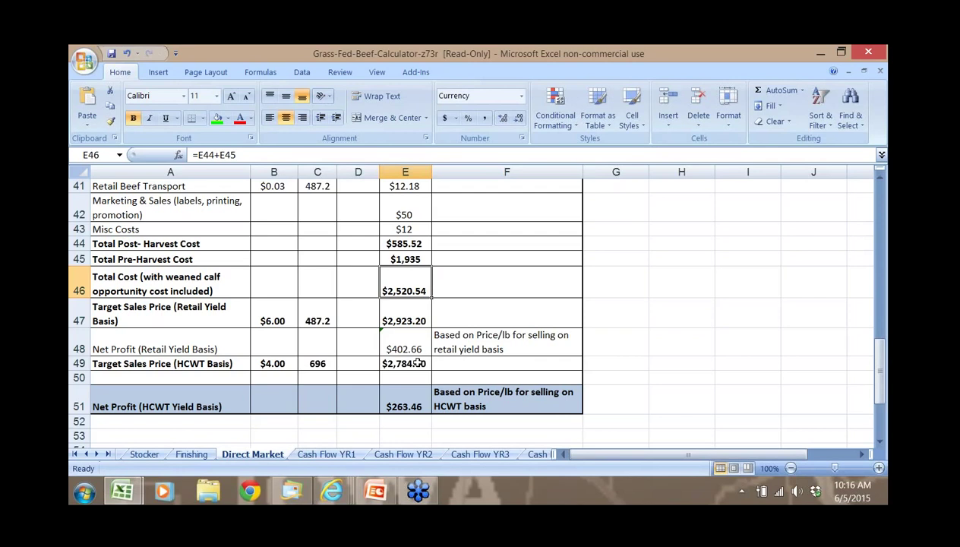
{"action": "key", "text": "Up"}
{"action": "key", "text": "Up"}
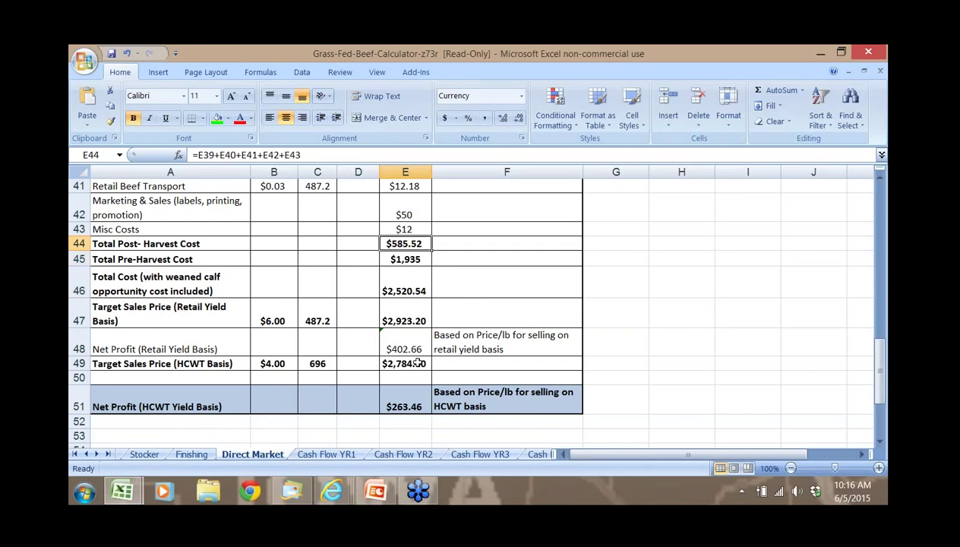
Go down from the total post-harvest cost to the HCWT target sales formula in E49.
{"action": "key", "text": "Down"}
{"action": "key", "text": "Down"}
{"action": "key", "text": "Down"}
{"action": "key", "text": "Down"}
{"action": "key", "text": "Down"}
{"action": "key", "text": "Down"}
{"action": "key", "text": "Up"}
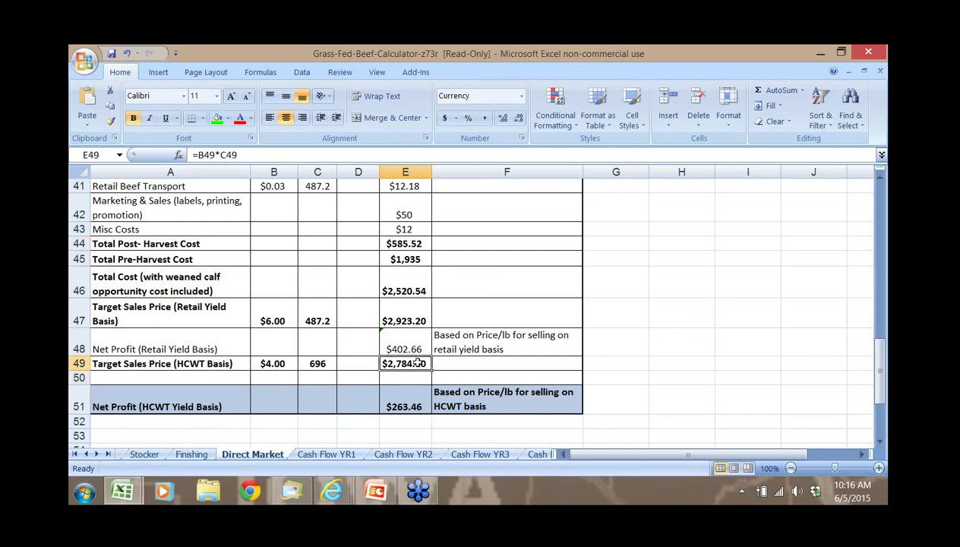
Return to the total post-harvest cost formula in E44.
{"action": "key", "text": "Up"}
{"action": "key", "text": "Up"}
{"action": "key", "text": "Up"}
{"action": "key", "text": "Up"}
{"action": "key", "text": "Up"}
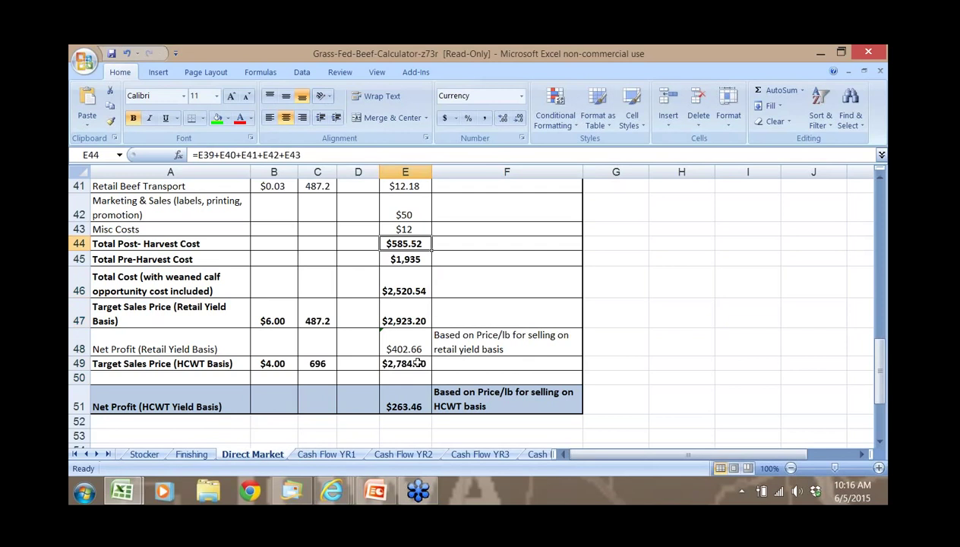
Revisit the HCWT target sales formula in E49 to compare it with the post-harvest cost.
{"action": "key", "text": "Down"}
{"action": "key", "text": "Down"}
{"action": "key", "text": "Down"}
{"action": "key", "text": "Down"}
{"action": "key", "text": "Down"}
{"action": "key", "text": "Down"}
{"action": "key", "text": "Down"}
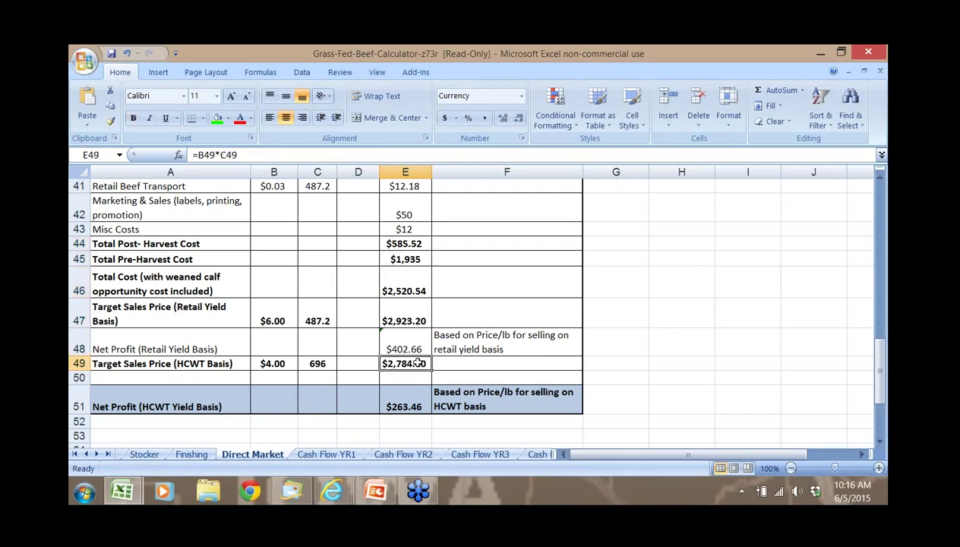
Go up from the HCWT target sales through the total cost formula in E46 to the post-harvest total in E44.
{"action": "key", "text": "Up"}
{"action": "key", "text": "Up"}
{"action": "key", "text": "Up"}
{"action": "key", "text": "Up"}
{"action": "key", "text": "Up"}
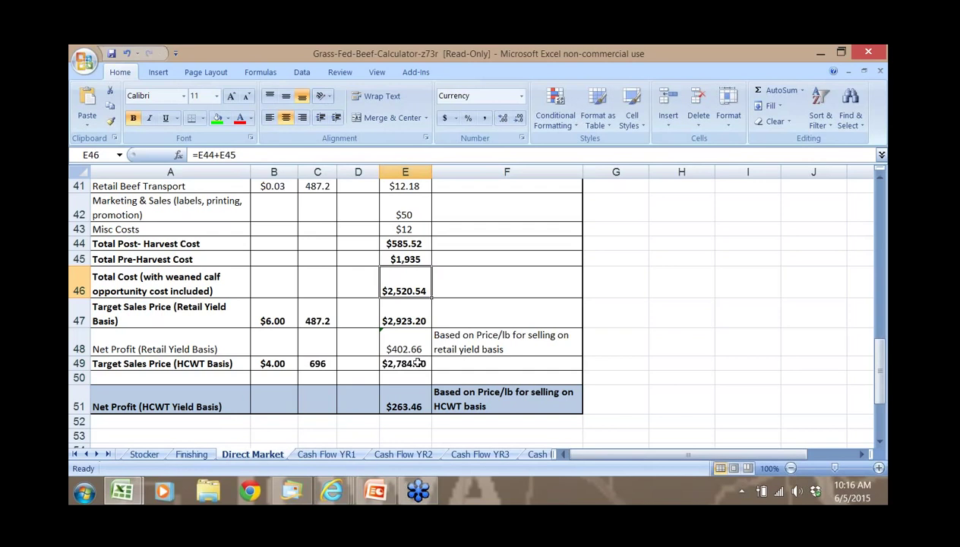
{"action": "key", "text": "Up"}
{"action": "key", "text": "Up"}
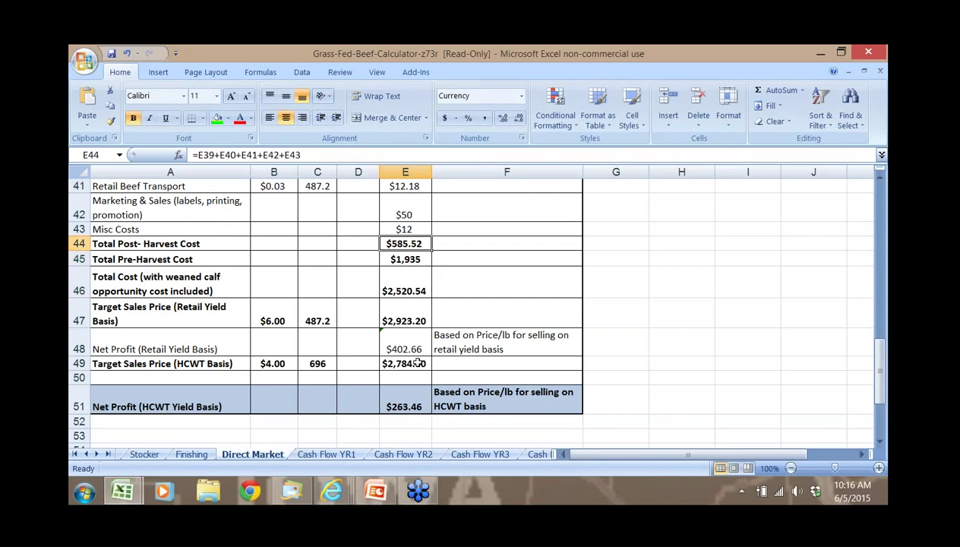
Go down the Cost/Head column from the post-harvest total to the HCWT net profit formula in E51.
{"action": "key", "text": "Down"}
{"action": "key", "text": "Down"}
{"action": "key", "text": "Down"}
{"action": "key", "text": "Down"}
{"action": "key", "text": "Down"}
{"action": "key", "text": "Down"}
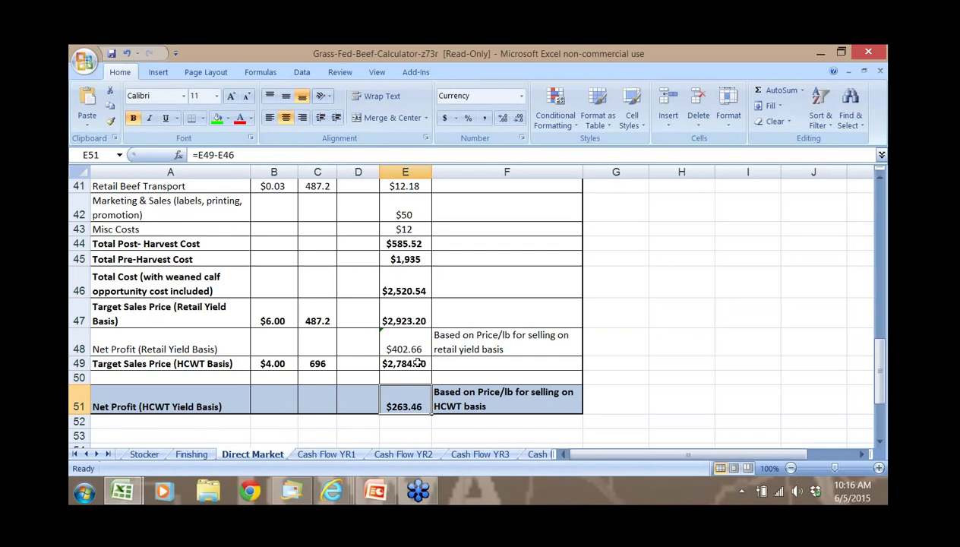
Review the HCWT target sales and net profit formulas in E49 and E51 once more, ending on E49.
{"action": "key", "text": "Up"}
{"action": "key", "text": "Up"}
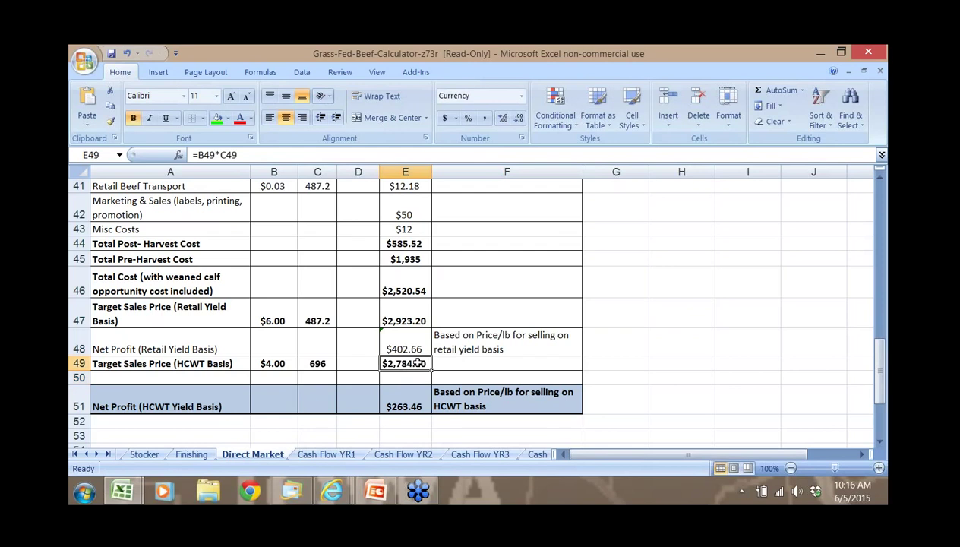
{"action": "key", "text": "Down"}
{"action": "key", "text": "Down"}
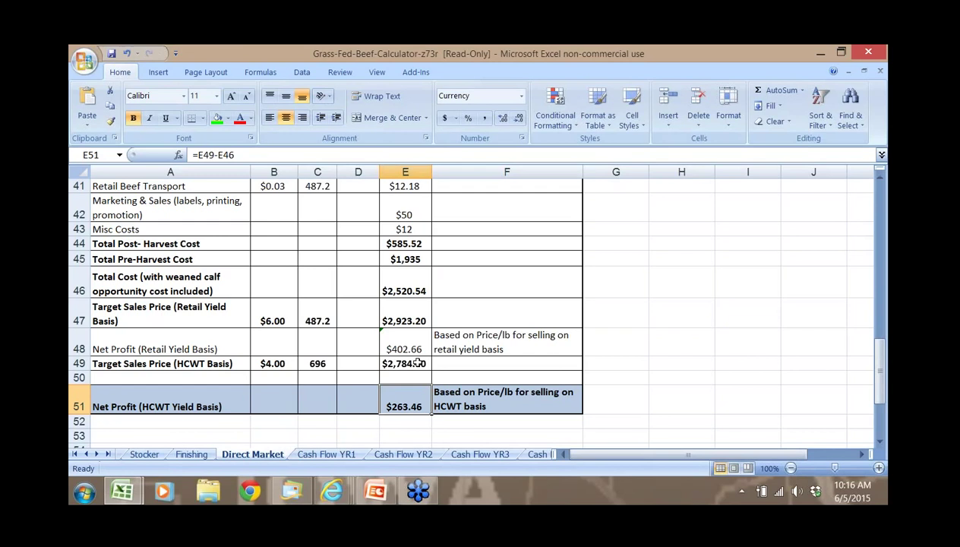
{"action": "left_click", "coordinate": [418, 364]}
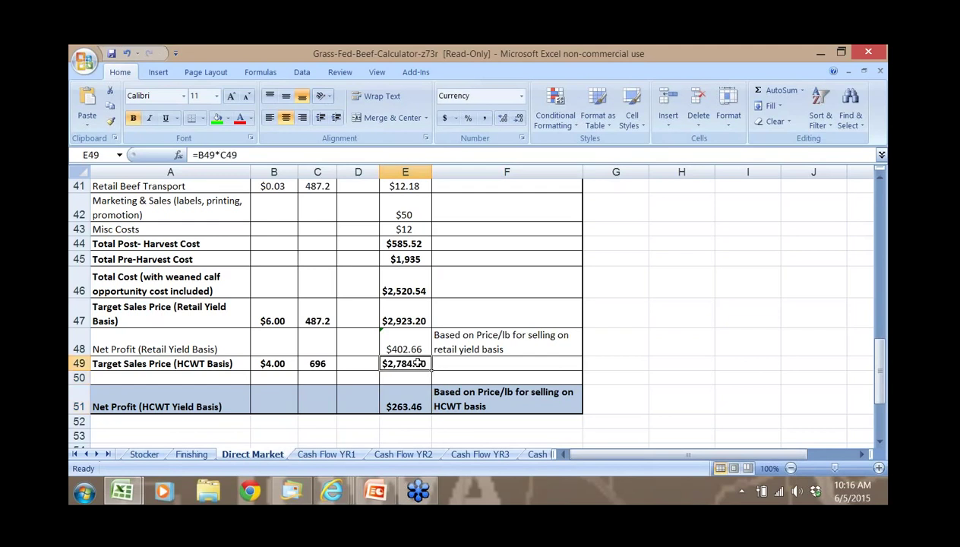
Set the HCWT basis target sales price per pound in B49 to $4.49.
{"action": "key", "text": "Left"}
{"action": "key", "text": "Left"}
{"action": "key", "text": "Left"}
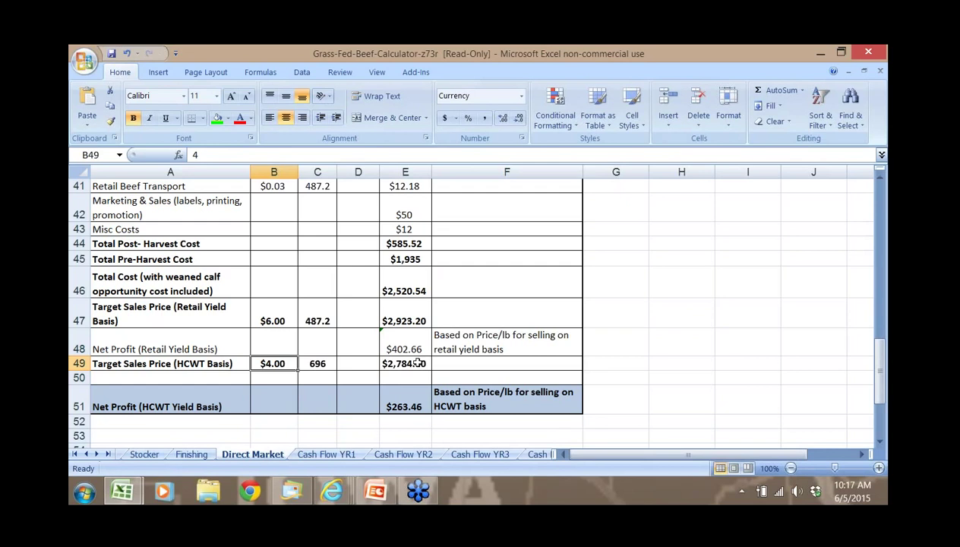
{"action": "type", "text": "4.49"}
{"action": "key", "text": "Return"}
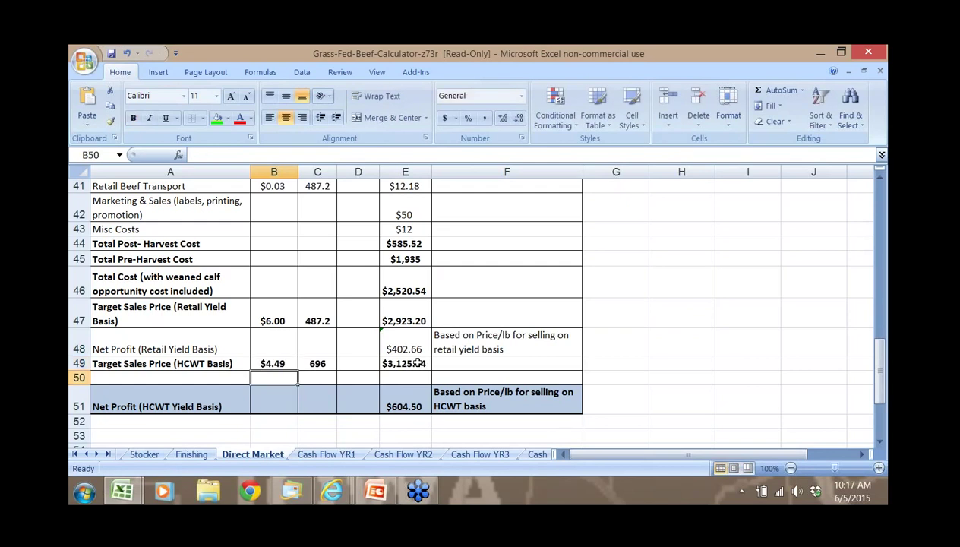
{"action": "key", "text": "Up"}
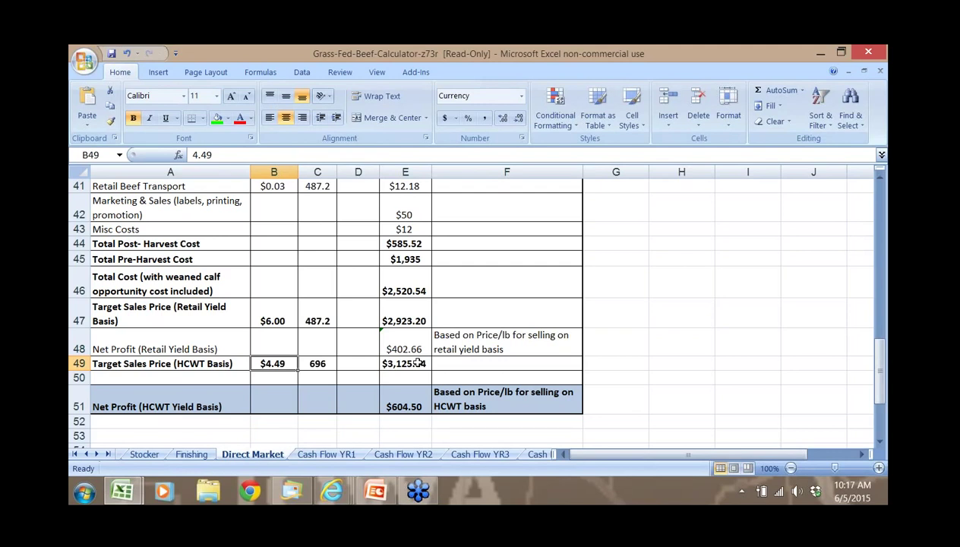
Check the HCWT net profit formula in E51 with the changed price.
{"action": "key", "text": "Down"}
{"action": "key", "text": "Down"}
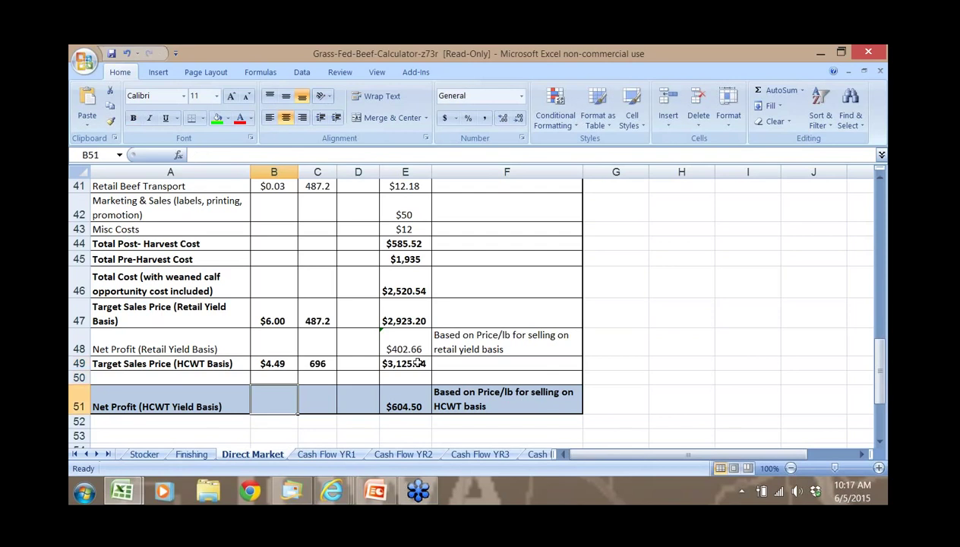
{"action": "key", "text": "Right"}
{"action": "key", "text": "Right"}
{"action": "key", "text": "Right"}
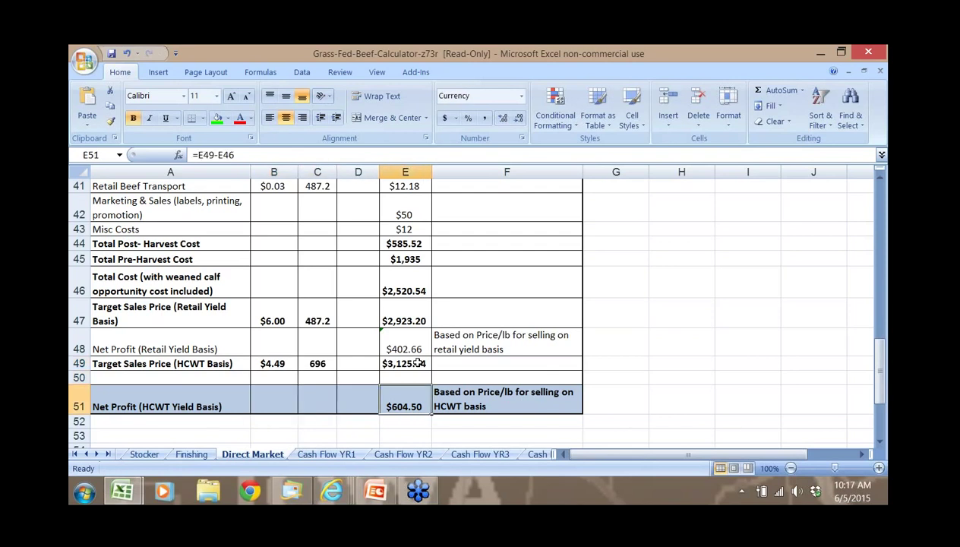
Return the HCWT basis target sales price in B49 to $4.00.
{"action": "key", "text": "Left"}
{"action": "key", "text": "Left"}
{"action": "key", "text": "Left"}
{"action": "key", "text": "Up"}
{"action": "key", "text": "Up"}
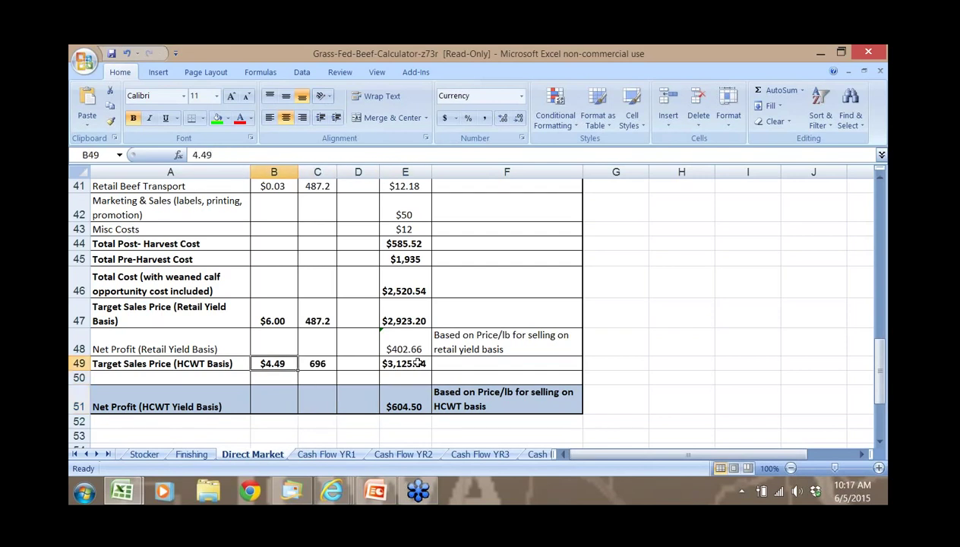
{"action": "type", "text": "4.00"}
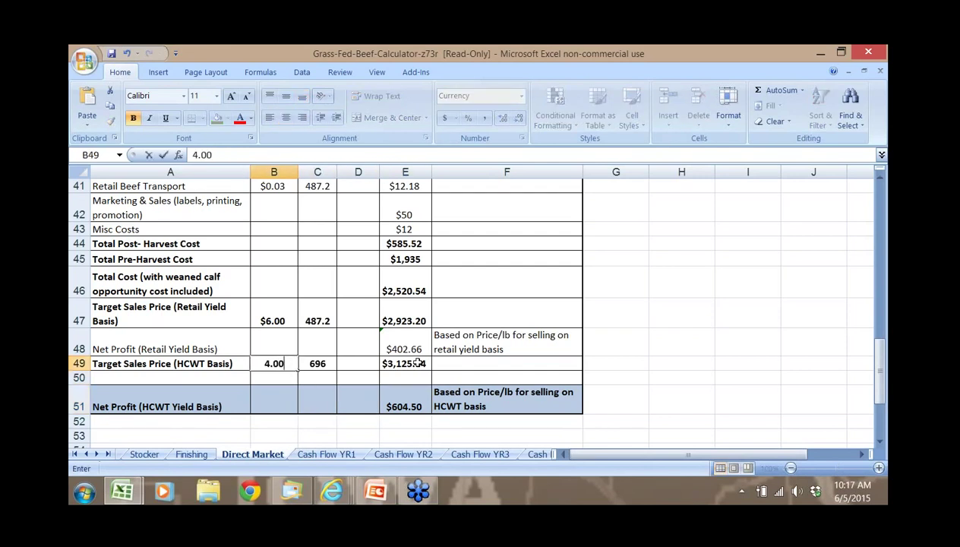
{"action": "key", "text": "Return"}
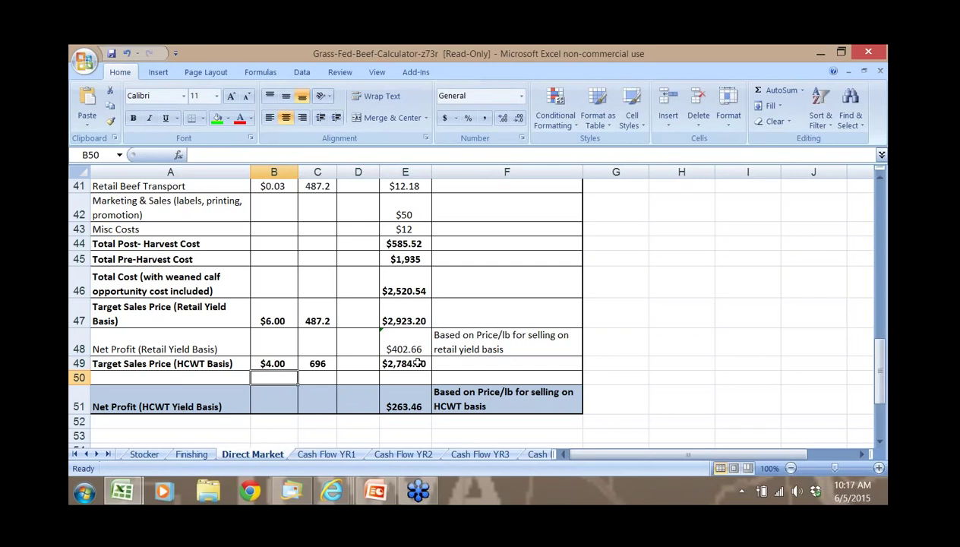
{"action": "key", "text": "Up"}
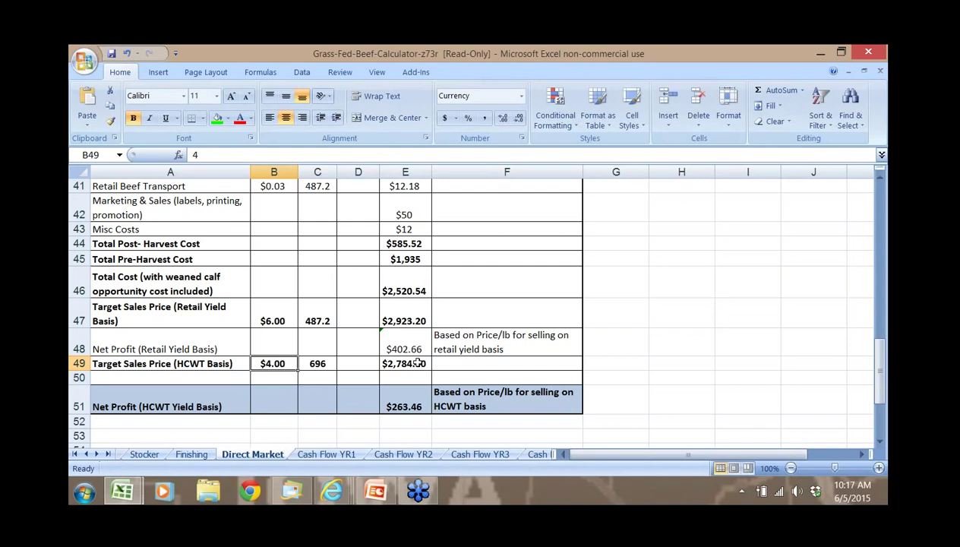
Set the HCWT basis target sales price in B49 to $4.99 to test a higher price.
{"action": "type", "text": "4.99"}
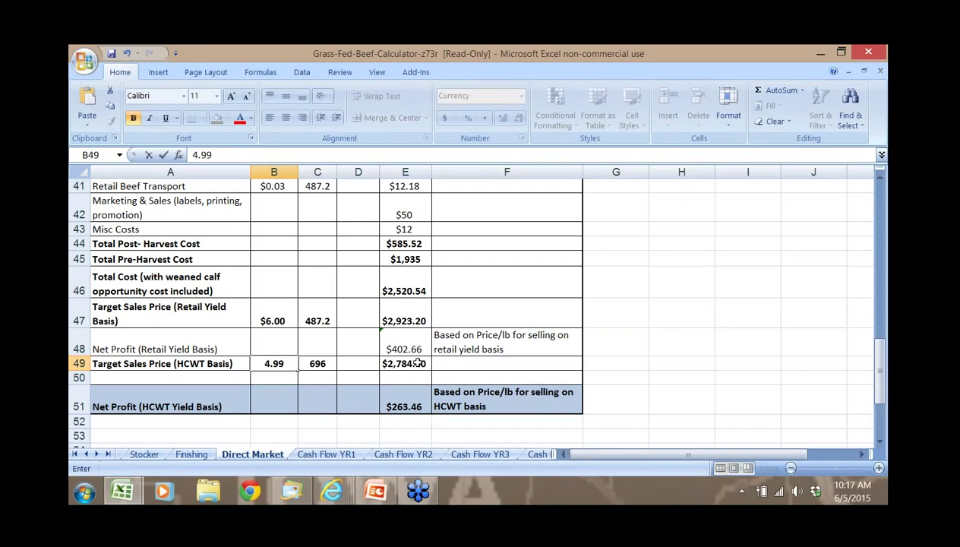
{"action": "key", "text": "Return"}
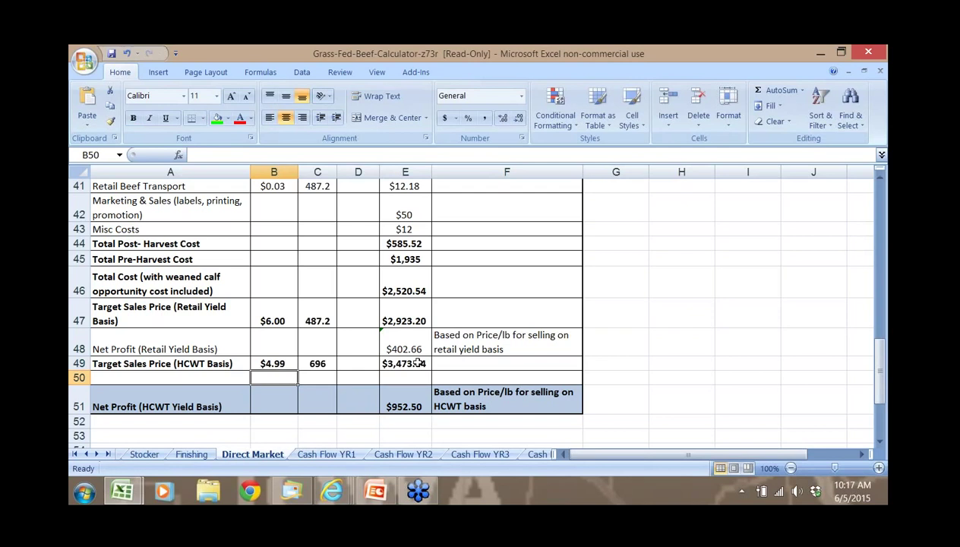
{"action": "key", "text": "Right"}
{"action": "key", "text": "Right"}
{"action": "key", "text": "Right"}
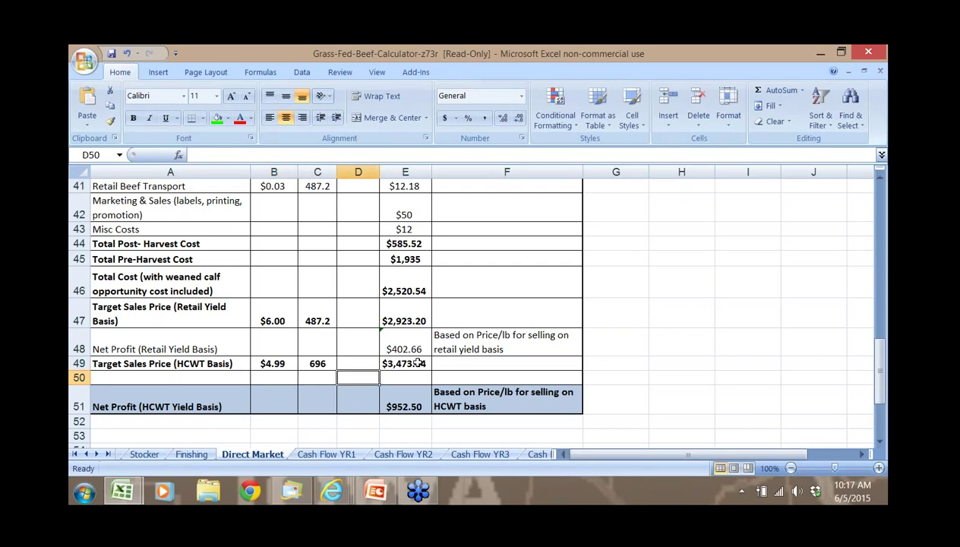
Restore the HCWT basis target sales price in B49 to $4.00.
{"action": "key", "text": "Up"}
{"action": "key", "text": "Left"}
{"action": "key", "text": "Left"}
{"action": "key", "text": "Left"}
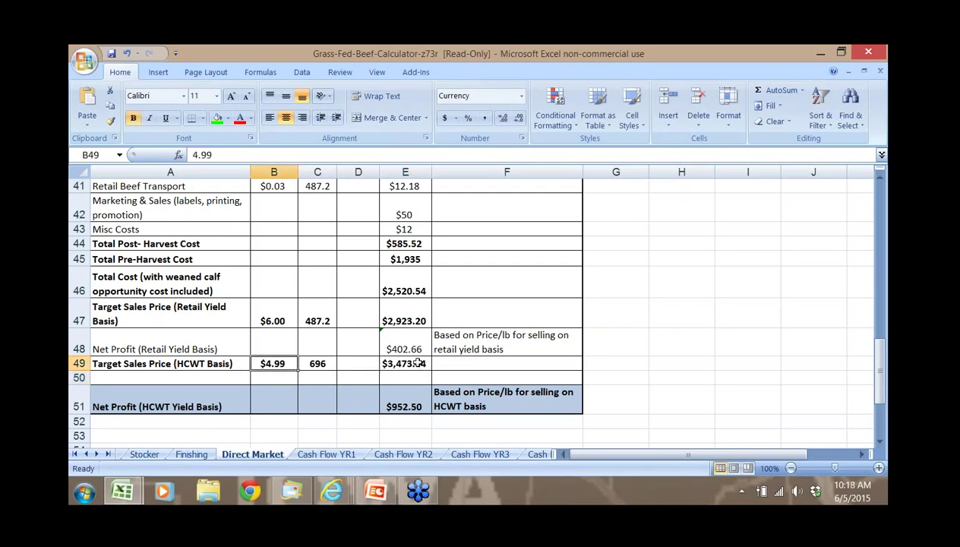
{"action": "type", "text": "4.00"}
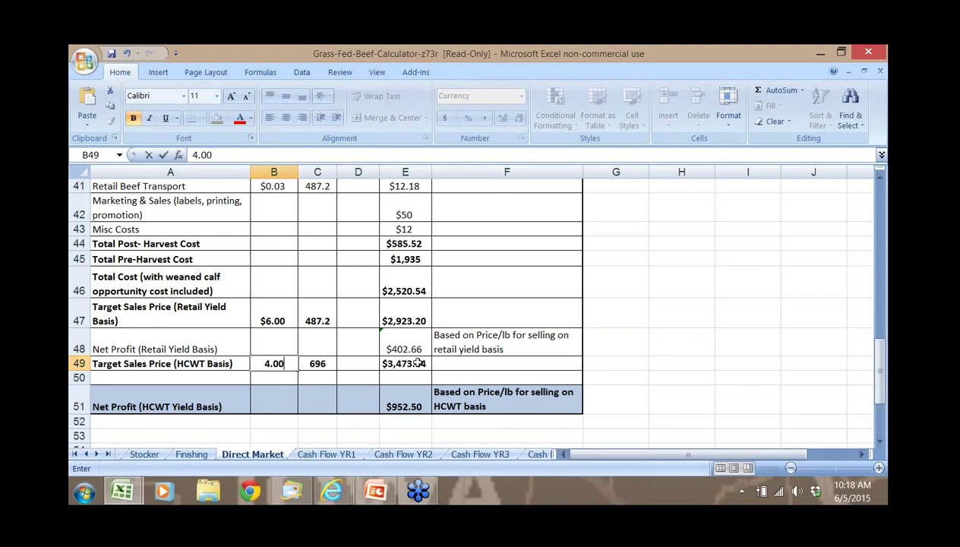
{"action": "key", "text": "Return"}
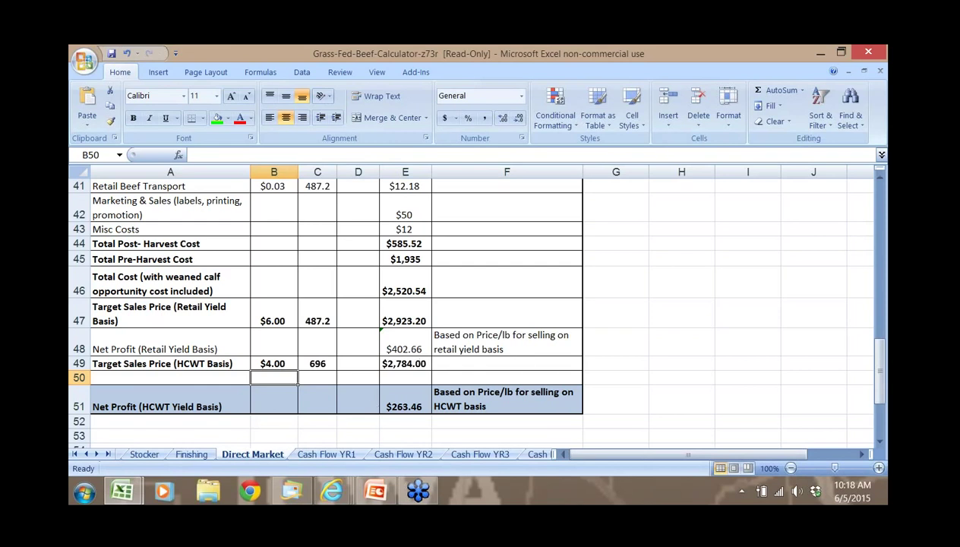
Open the Cash Flow YR1 sheet and select cell A26 below the Post-Harvest table.
{"action": "left_click", "coordinate": [97, 454]}
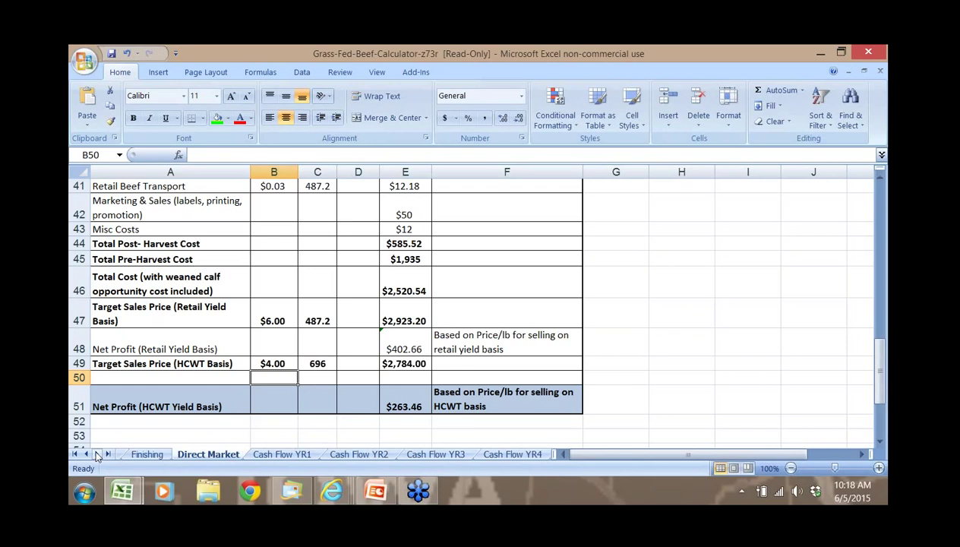
{"action": "left_click", "coordinate": [97, 454]}
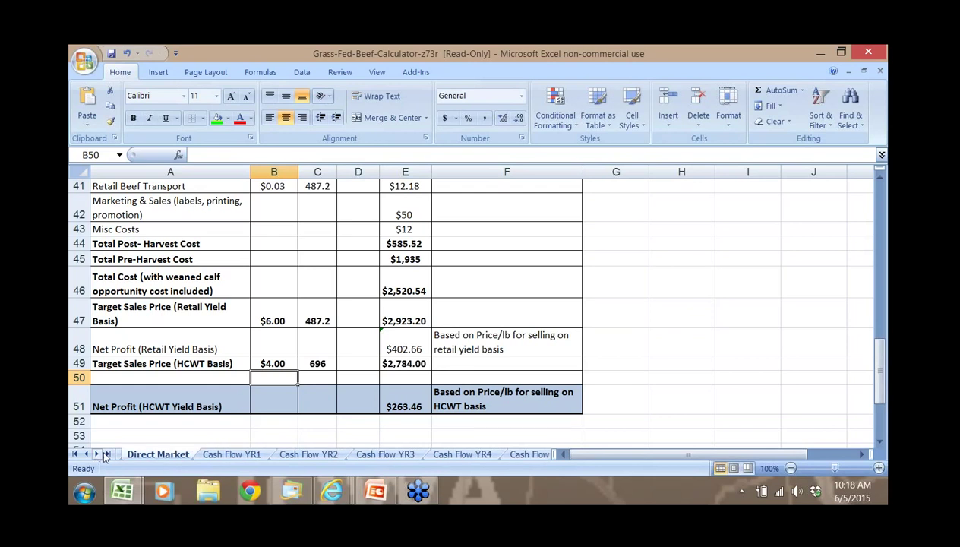
{"action": "left_click", "coordinate": [226, 454]}
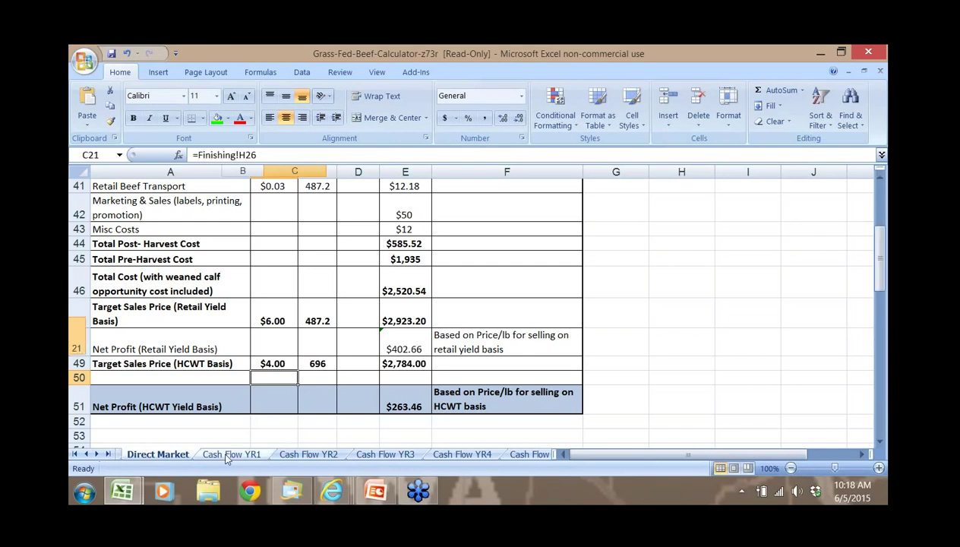
{"action": "left_click", "coordinate": [177, 407]}
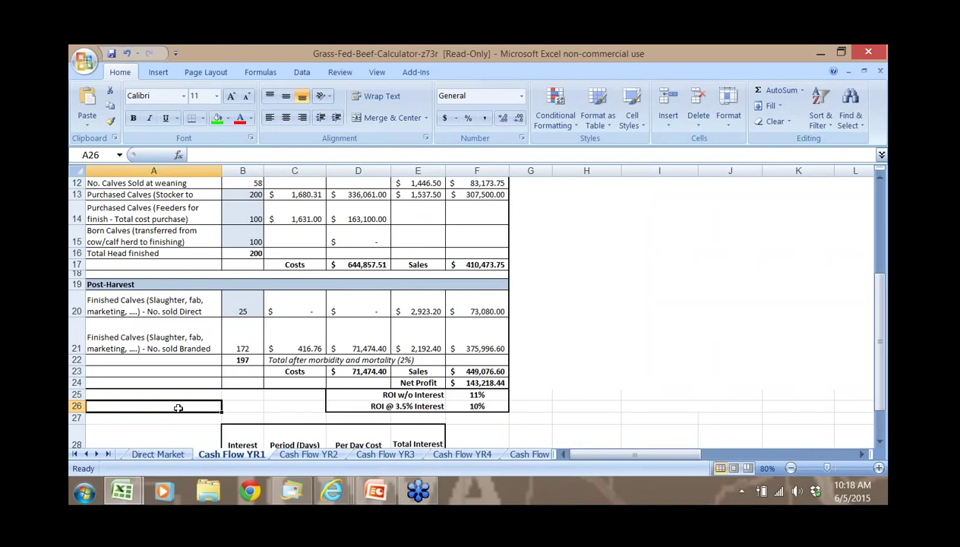
Go up column A of the Cash Flow YR1 sheet to the 5 Year Cash Flow Projection title.
{"action": "key", "text": "Up"}
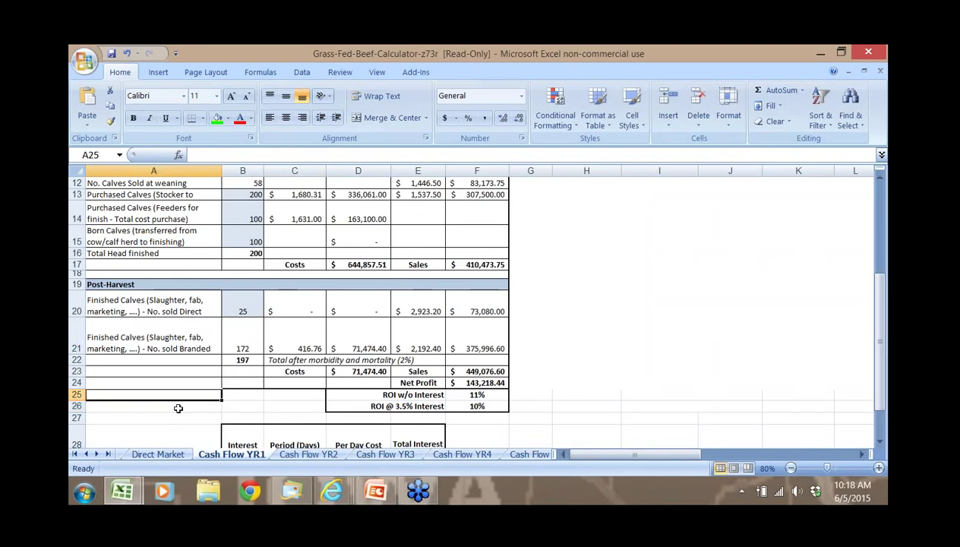
{"action": "key", "text": "Up"}
{"action": "key", "text": "Up"}
{"action": "key", "text": "Up"}
{"action": "key", "text": "Up"}
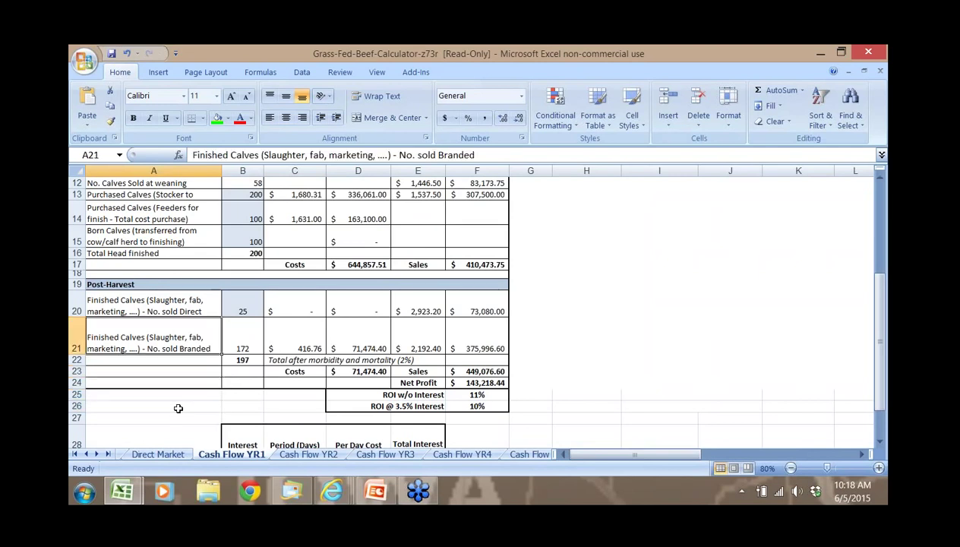
{"action": "key", "text": "Up"}
{"action": "key", "text": "Up"}
{"action": "key", "text": "Up"}
{"action": "key", "text": "Up"}
{"action": "key", "text": "Up"}
{"action": "key", "text": "Up"}
{"action": "key", "text": "Up"}
{"action": "key", "text": "Up"}
{"action": "key", "text": "Up"}
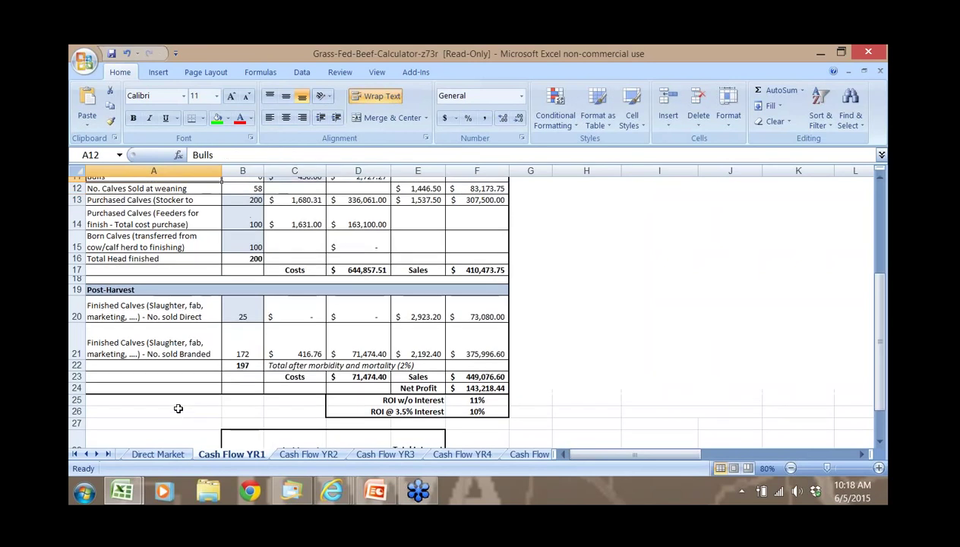
{"action": "key", "text": "Up"}
{"action": "key", "text": "Up"}
{"action": "key", "text": "Up"}
{"action": "key", "text": "Up"}
{"action": "key", "text": "Up"}
{"action": "key", "text": "Up"}
{"action": "key", "text": "Up"}
{"action": "key", "text": "Up"}
{"action": "key", "text": "Up"}
{"action": "key", "text": "Up"}
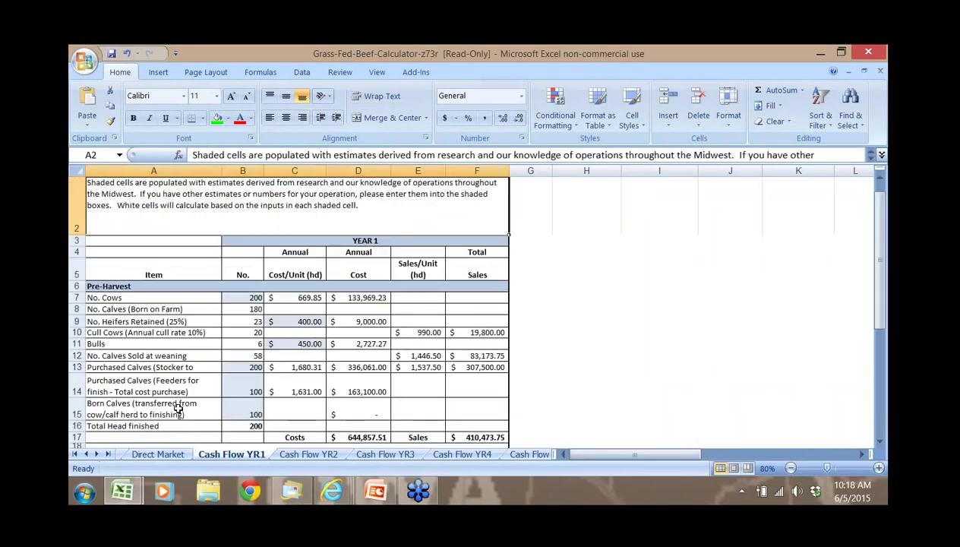
{"action": "key", "text": "Up"}
Review the Pre-Harvest head counts from the number of cows in B7 down to the cull cows formula in B10.
{"action": "key", "text": "Down"}
{"action": "key", "text": "Down"}
{"action": "key", "text": "Down"}
{"action": "key", "text": "Down"}
{"action": "key", "text": "Down"}
{"action": "key", "text": "Down"}
{"action": "key", "text": "Right"}
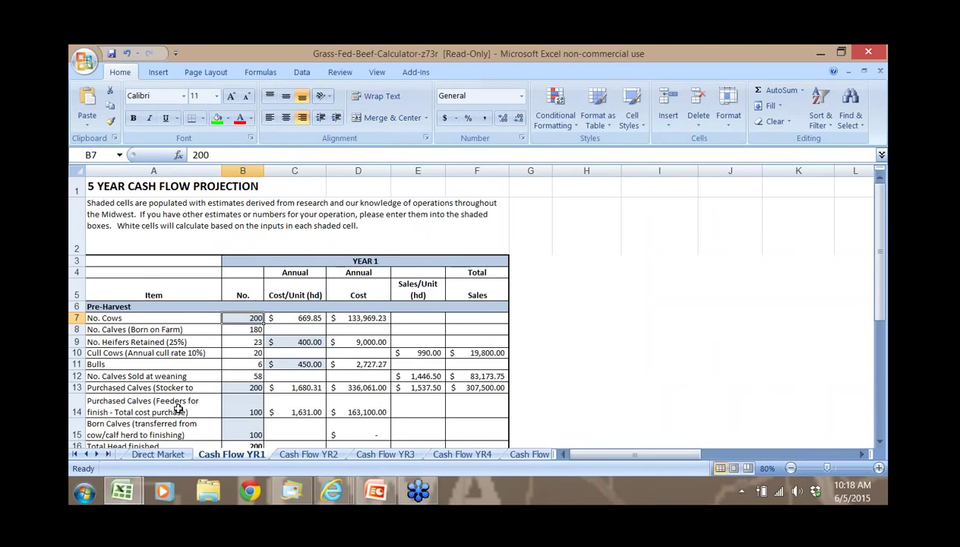
{"action": "key", "text": "Down"}
{"action": "key", "text": "Down"}
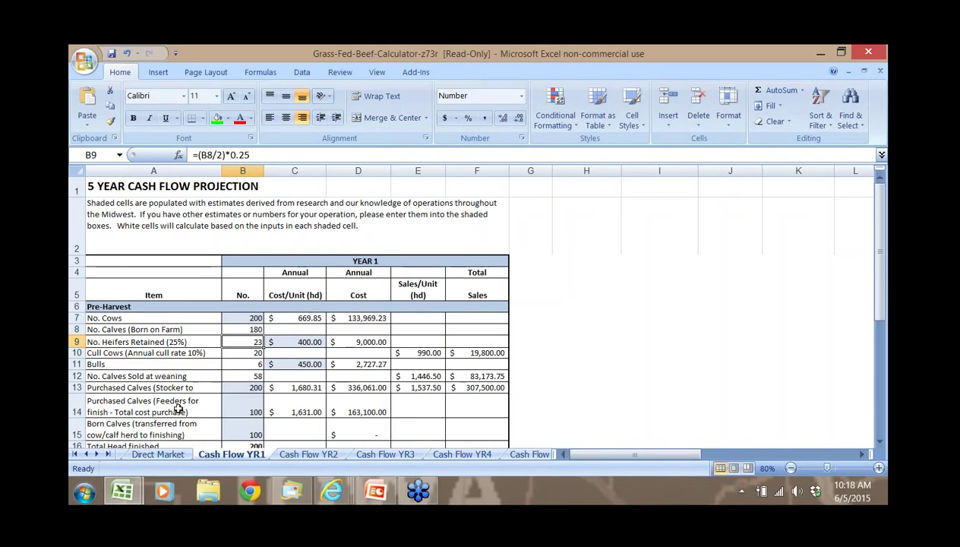
{"action": "key", "text": "Down"}
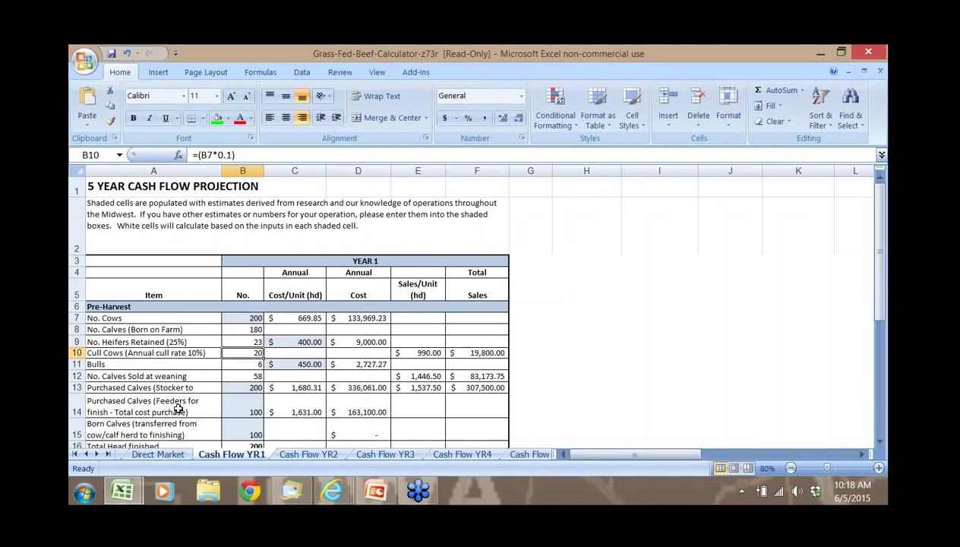
Examine the Pre-Harvest annual costs from the bulls formula in D11 down to the Total Head finished row.
{"action": "key", "text": "Right"}
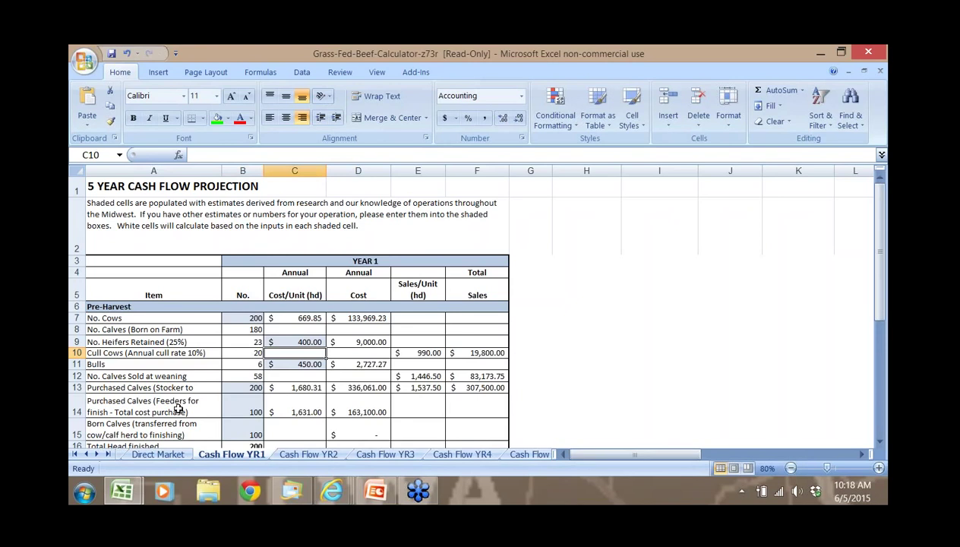
{"action": "key", "text": "Right"}
{"action": "key", "text": "Down"}
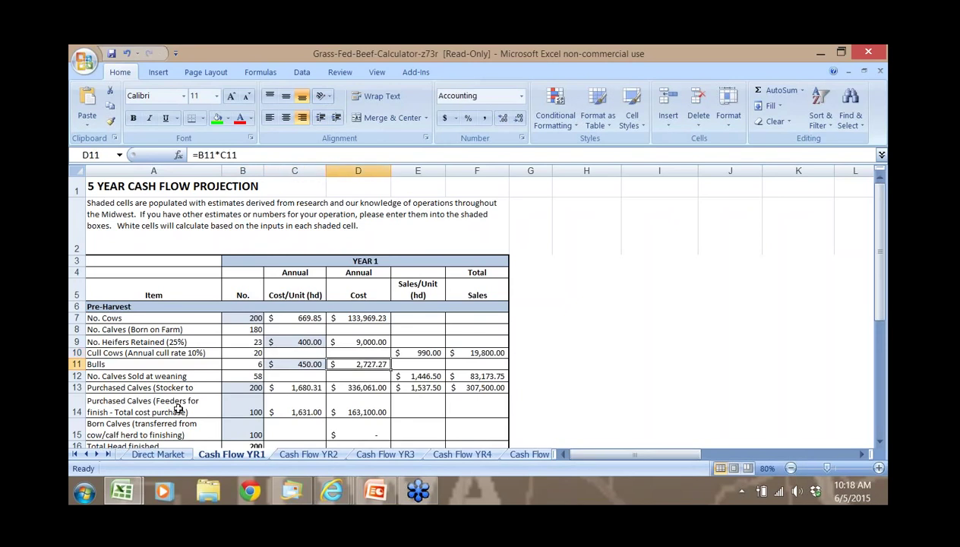
{"action": "key", "text": "Down"}
{"action": "key", "text": "Down"}
{"action": "key", "text": "Down"}
{"action": "key", "text": "Down"}
{"action": "key", "text": "Down"}
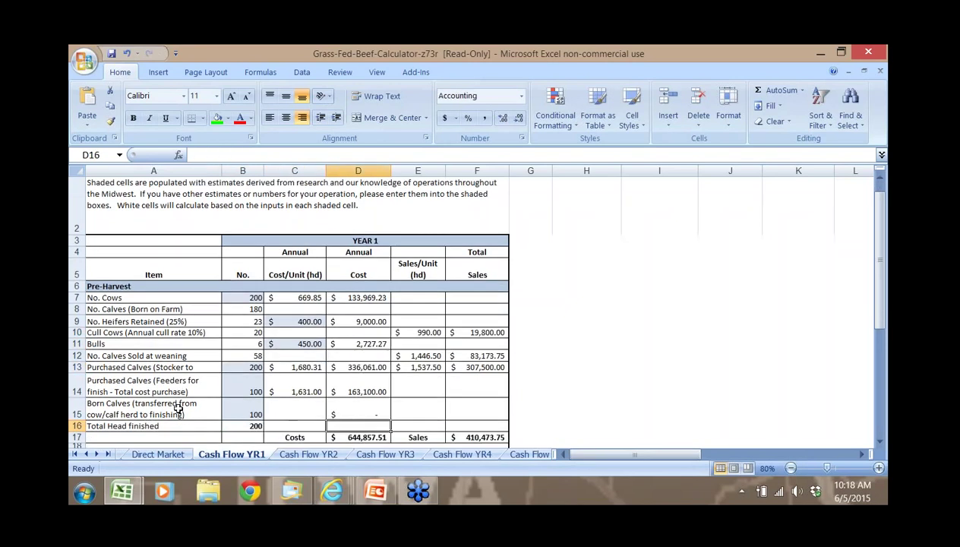
Go down the annual cost column through the Post-Harvest and ROI rows to the per day interest cost formula in D29.
{"action": "key", "text": "Down"}
{"action": "key", "text": "Down"}
{"action": "key", "text": "Down"}
{"action": "key", "text": "Down"}
{"action": "key", "text": "Down"}
{"action": "key", "text": "Down"}
{"action": "key", "text": "Down"}
{"action": "key", "text": "Down"}
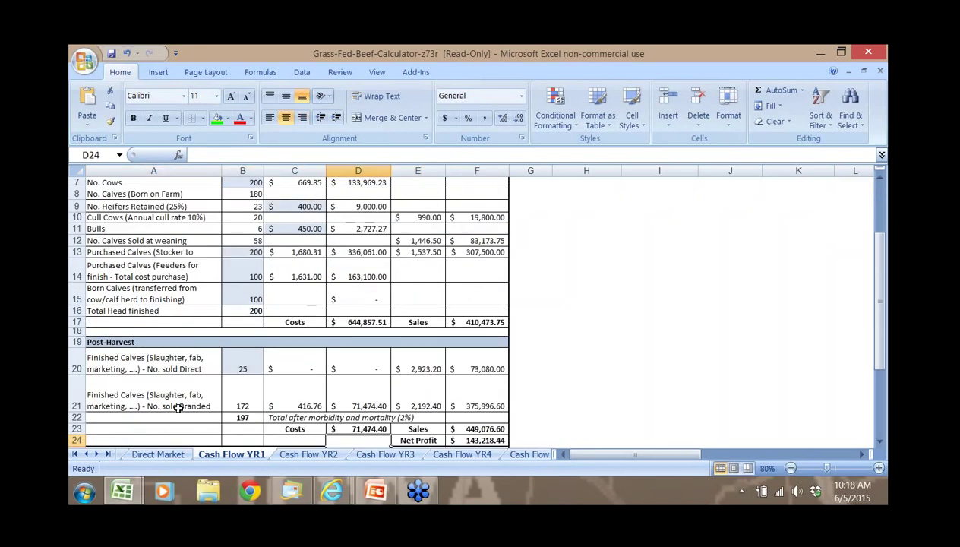
{"action": "key", "text": "Down"}
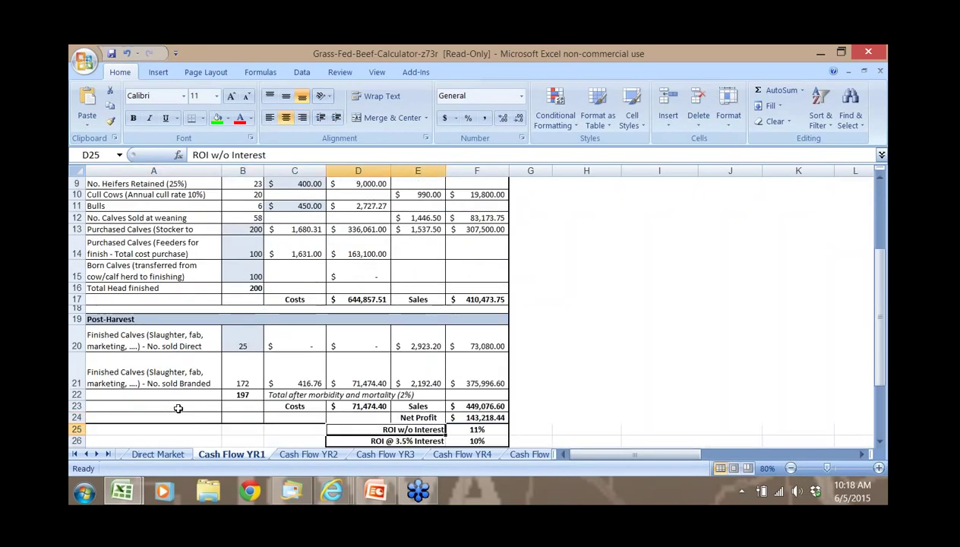
{"action": "key", "text": "Down"}
{"action": "key", "text": "Down"}
{"action": "key", "text": "Down"}
{"action": "key", "text": "Down"}
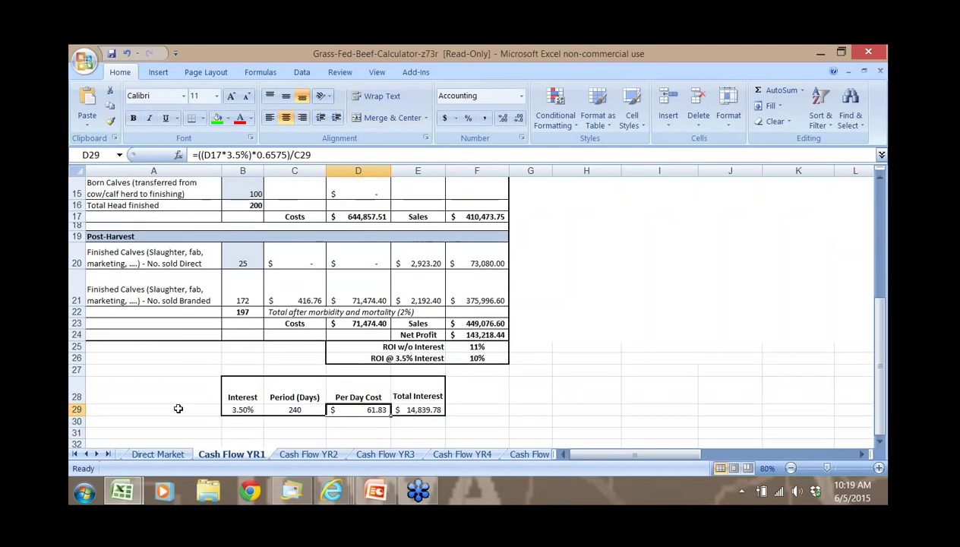
Go back up to the Net Profit row and review its Year 1 formula in F24.
{"action": "key", "text": "Up"}
{"action": "key", "text": "Up"}
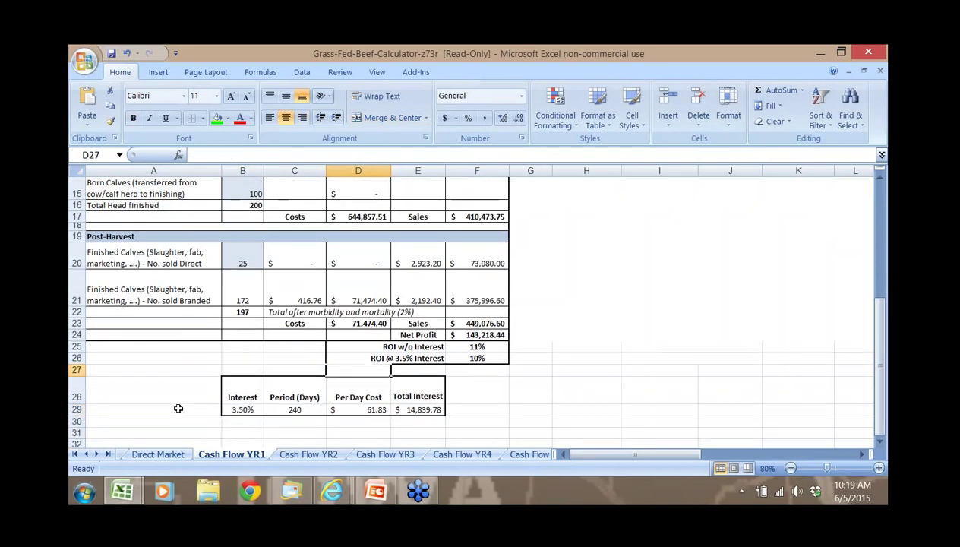
{"action": "key", "text": "Up"}
{"action": "key", "text": "Up"}
{"action": "key", "text": "Up"}
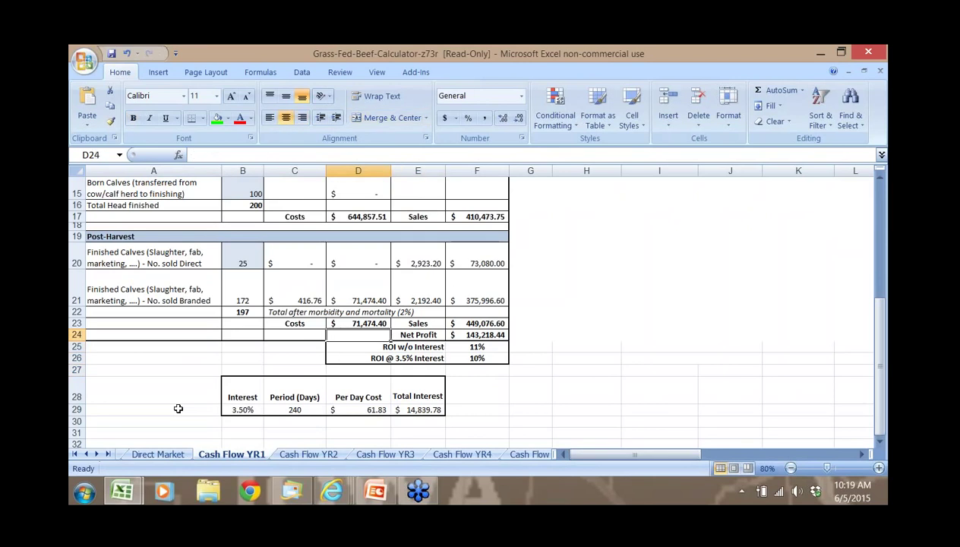
{"action": "key", "text": "Right"}
{"action": "key", "text": "Right"}
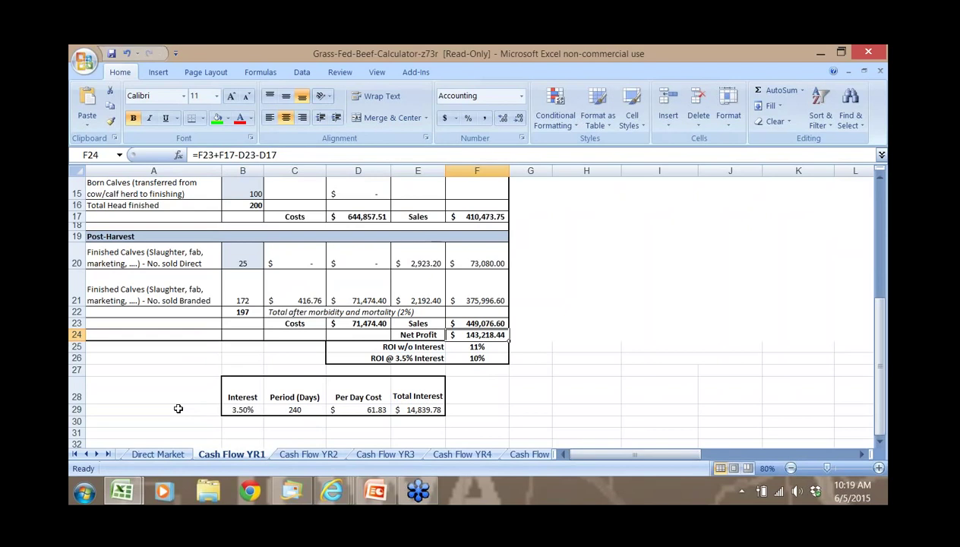
Look through the Year 2, Year 3, Year 4 and Year 5 cash flow sheets.
{"action": "left_click", "coordinate": [310, 454]}
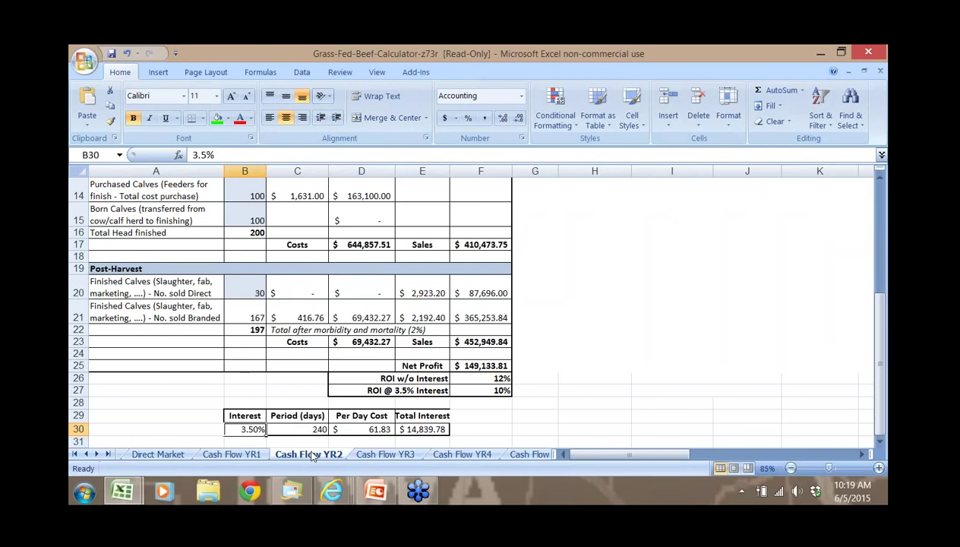
{"action": "key", "text": "ctrl+Page_Up"}
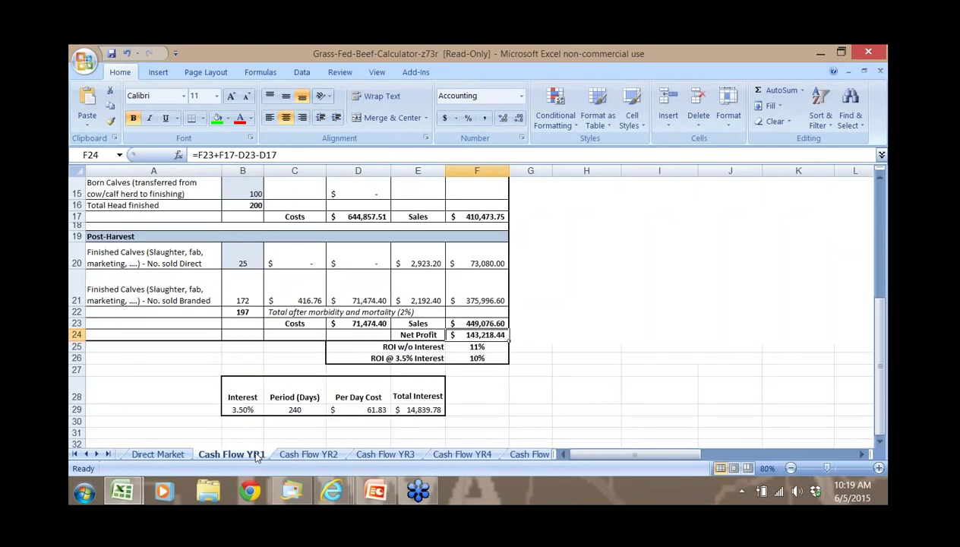
{"action": "left_click", "coordinate": [308, 457]}
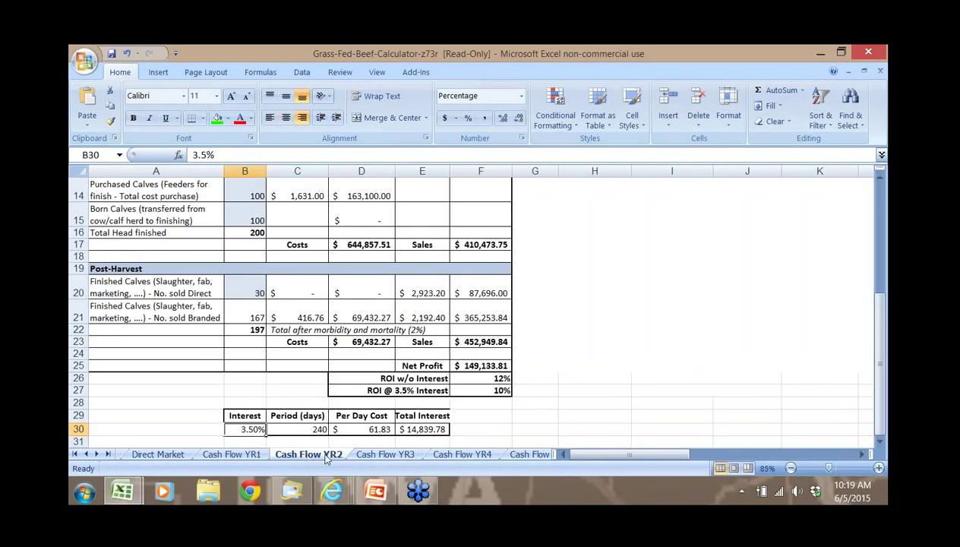
{"action": "left_click", "coordinate": [387, 456]}
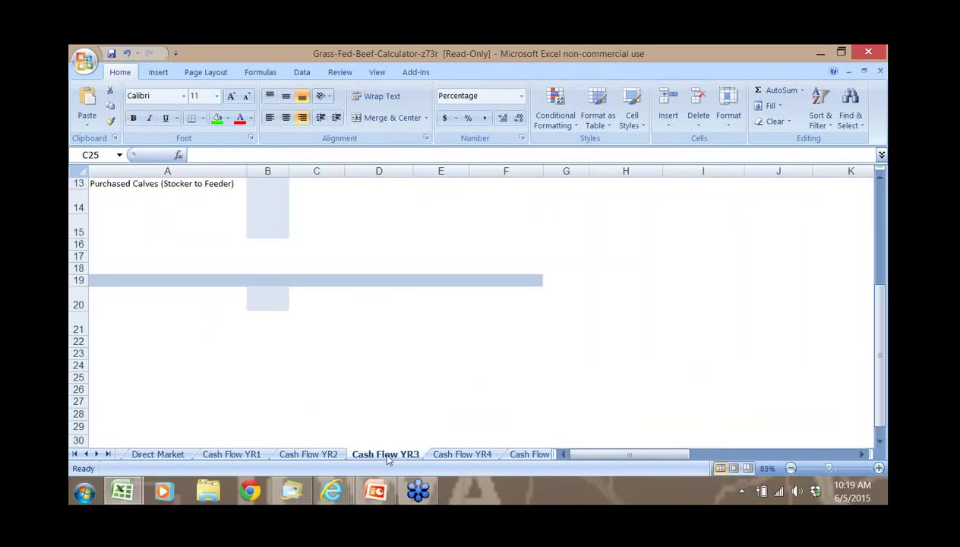
{"action": "left_click", "coordinate": [453, 455]}
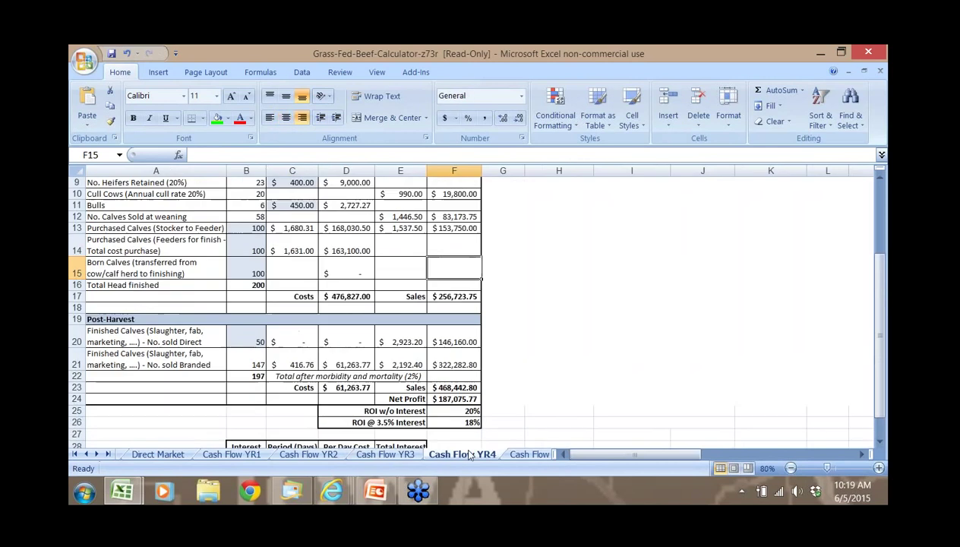
{"action": "left_click", "coordinate": [530, 455]}
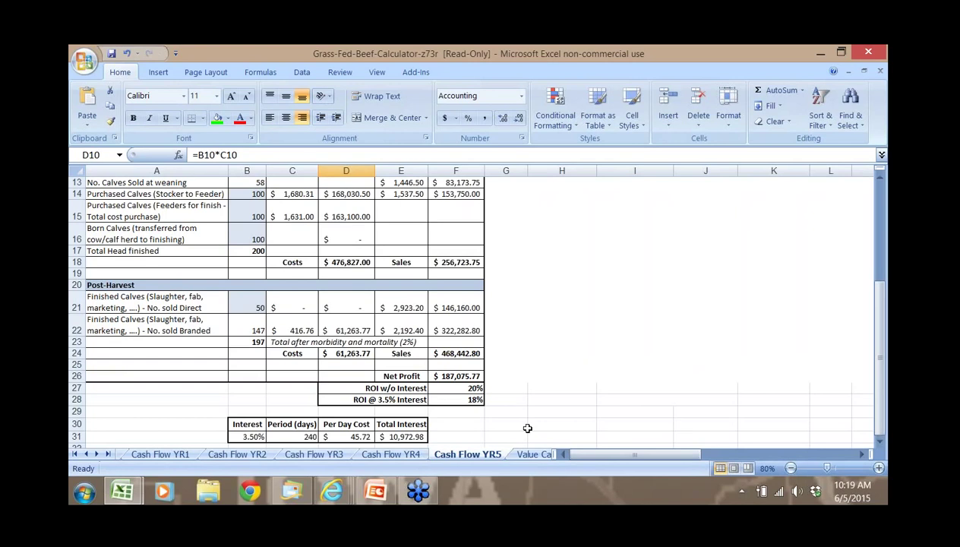
Go down the Year 5 annual cost column from D10 through the Post-Harvest, ROI and interest rows to D33.
{"action": "scroll", "coordinate": [527, 428], "scroll_direction": "up", "scroll_amount": 2}
{"action": "key", "text": "Down"}
{"action": "key", "text": "Down"}
{"action": "key", "text": "Down"}
{"action": "key", "text": "Down"}
{"action": "key", "text": "Down"}
{"action": "key", "text": "Down"}
{"action": "key", "text": "Down"}
{"action": "key", "text": "Down"}
{"action": "key", "text": "Down"}
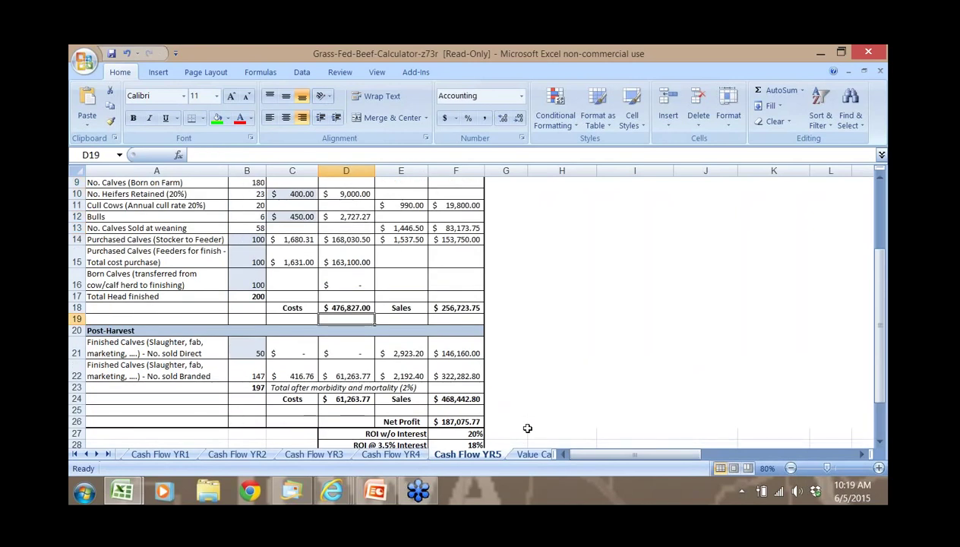
{"action": "key", "text": "Down"}
{"action": "key", "text": "Down"}
{"action": "key", "text": "Down"}
{"action": "key", "text": "Down"}
{"action": "key", "text": "Down"}
{"action": "key", "text": "Down"}
{"action": "key", "text": "Down"}
{"action": "key", "text": "Down"}
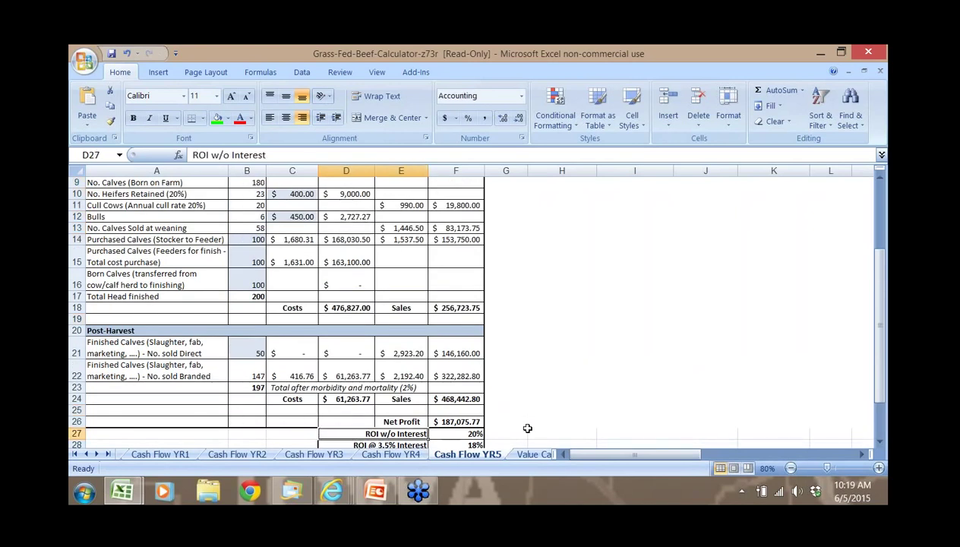
{"action": "key", "text": "Down"}
{"action": "key", "text": "Down"}
{"action": "key", "text": "Down"}
{"action": "key", "text": "Down"}
{"action": "key", "text": "Down"}
{"action": "key", "text": "Down"}
Bring up the Value Calculator sheet and select its introductory note in A2.
{"action": "left_click", "coordinate": [96, 453]}
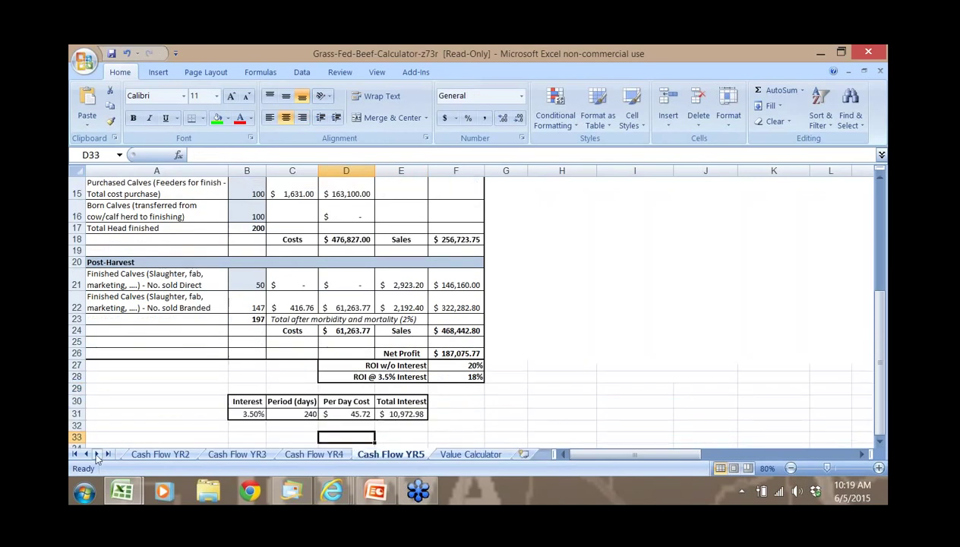
{"action": "left_click", "coordinate": [458, 454]}
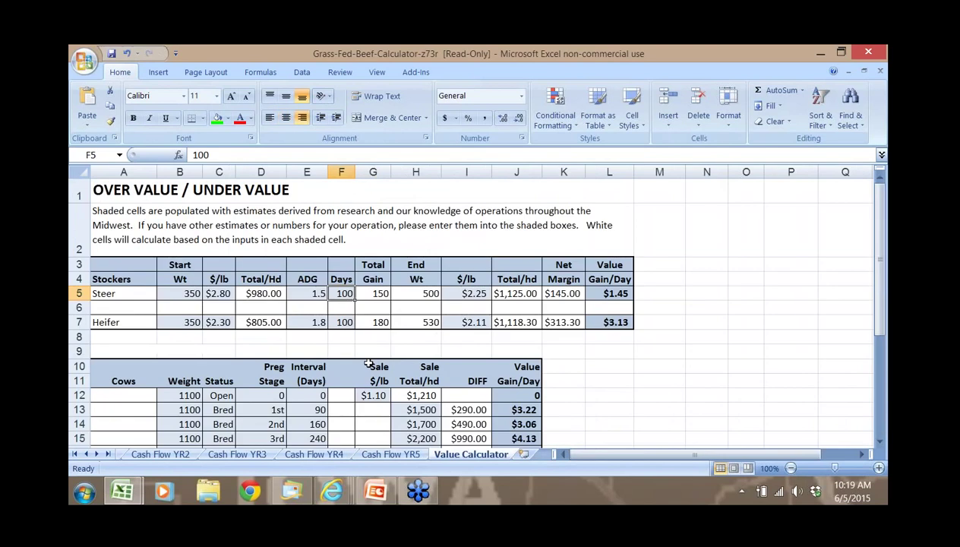
{"action": "key", "text": "Up"}
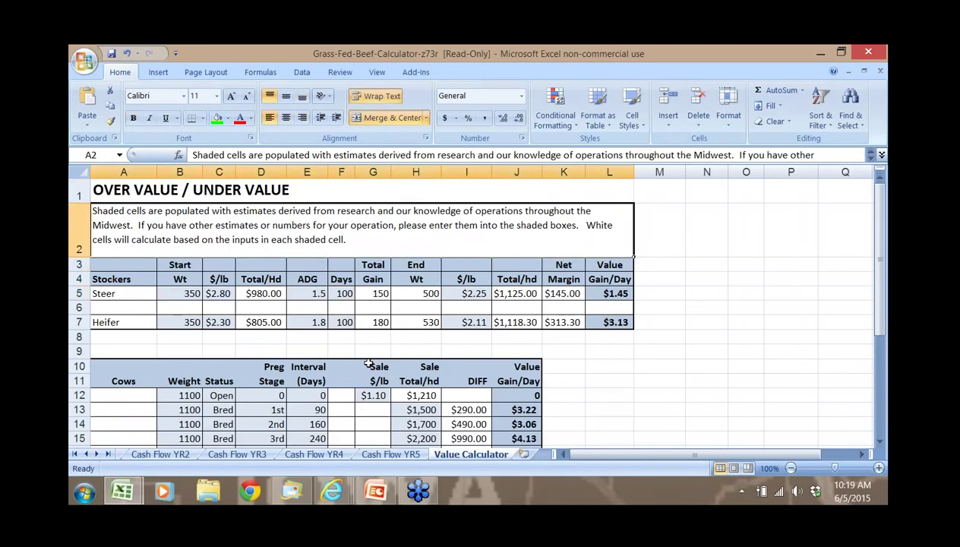
Look down the Stockers labels in column A past the Heifer row and return to the Steer label in A5.
{"action": "key", "text": "Down"}
{"action": "key", "text": "Down"}
{"action": "key", "text": "Down"}
{"action": "key", "text": "Down"}
{"action": "key", "text": "Down"}
{"action": "key", "text": "Down"}
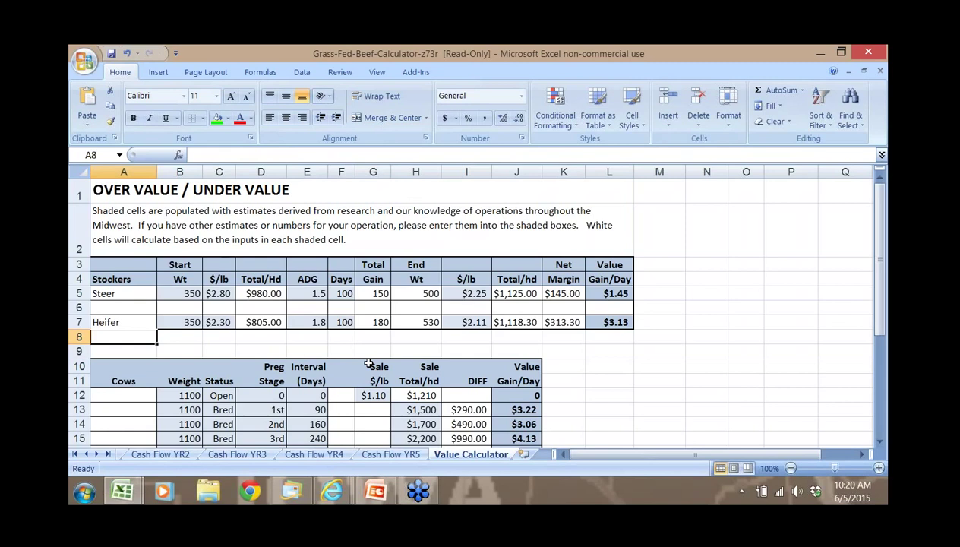
{"action": "key", "text": "Up"}
{"action": "key", "text": "Up"}
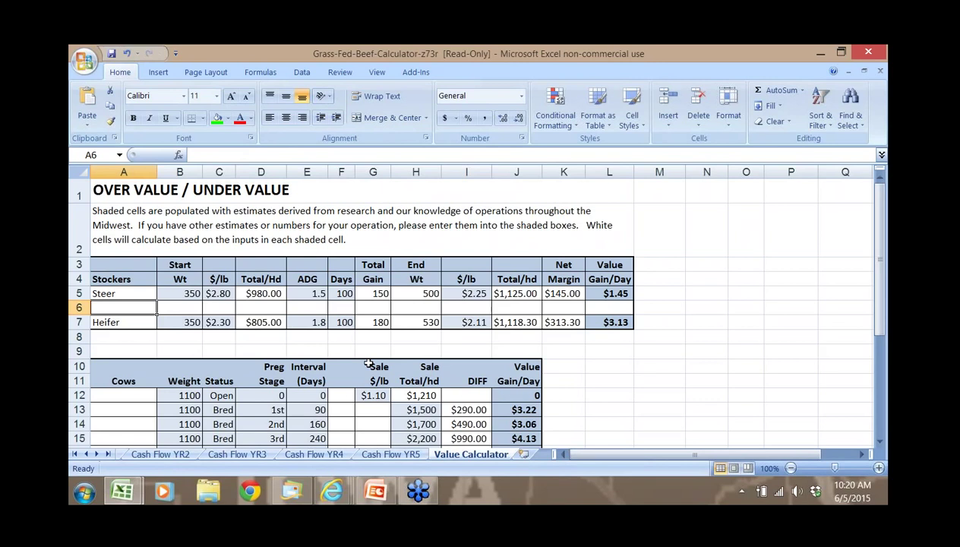
{"action": "key", "text": "Up"}
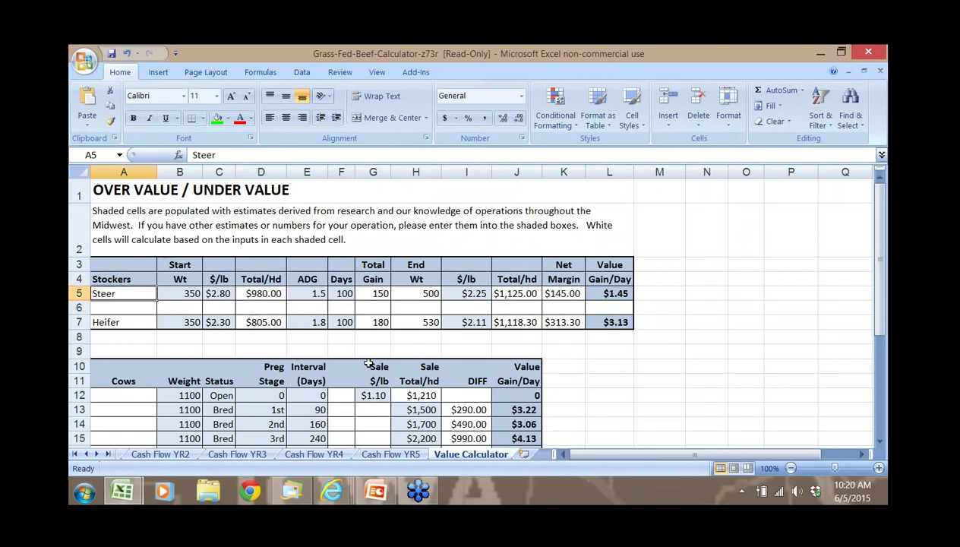
Examine the Steer row from the start weight in B5 across to the Value Gain/Day formula in L5.
{"action": "key", "text": "Right"}
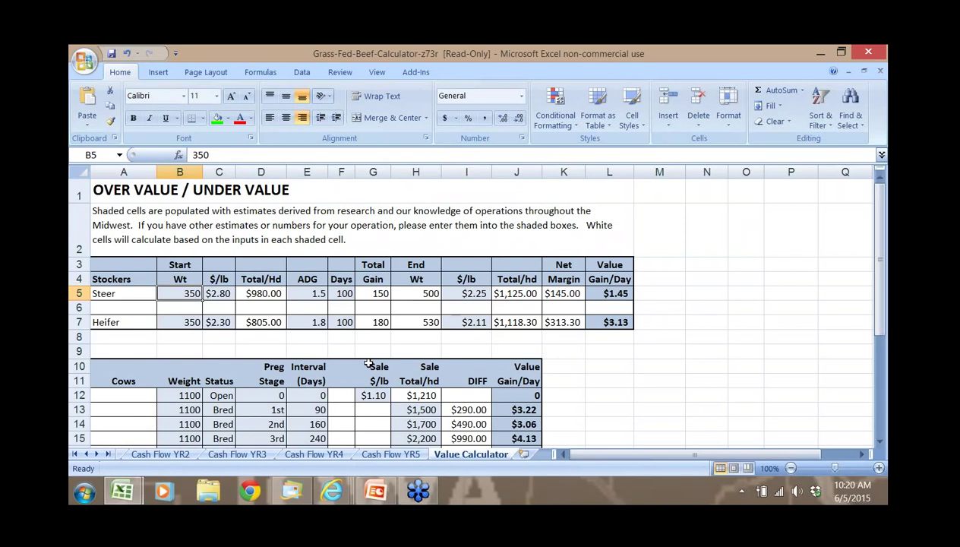
{"action": "key", "text": "Right"}
{"action": "key", "text": "Right"}
{"action": "key", "text": "Right"}
{"action": "key", "text": "Right"}
{"action": "key", "text": "Right"}
{"action": "key", "text": "Right"}
{"action": "key", "text": "Right"}
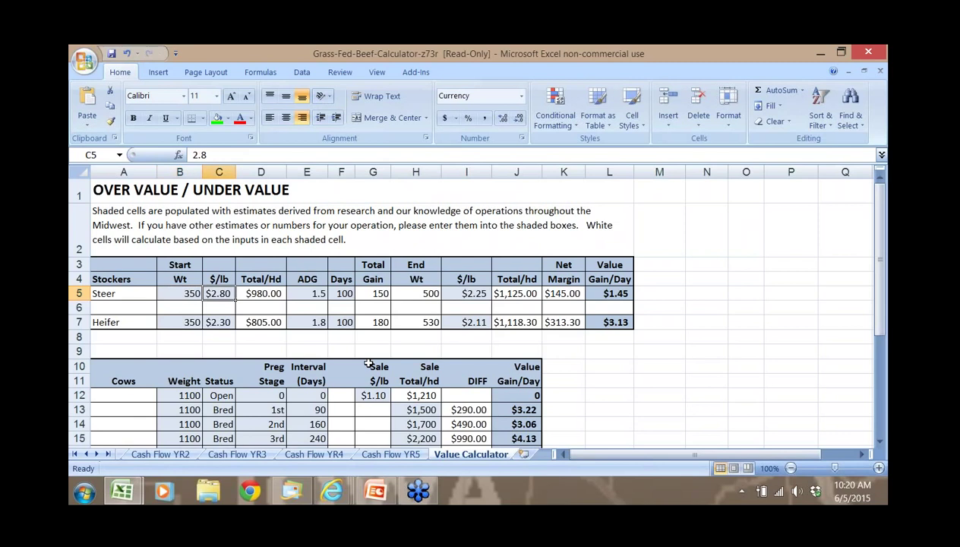
{"action": "key", "text": "Right"}
{"action": "key", "text": "Right"}
{"action": "key", "text": "Right"}
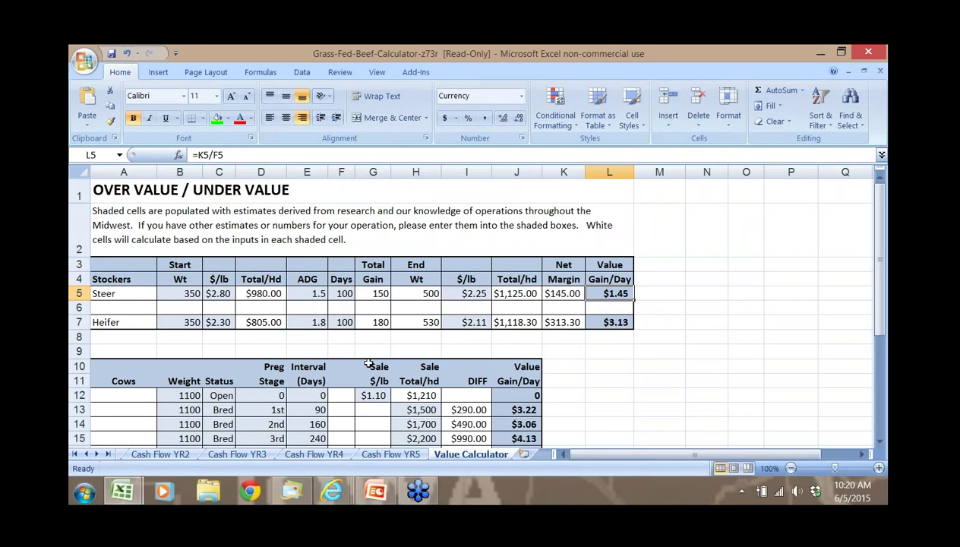
Set the Steer purchase price per pound in C5 to 2.65.
{"action": "key", "text": "Left"}
{"action": "key", "text": "Left"}
{"action": "key", "text": "Left"}
{"action": "key", "text": "Left"}
{"action": "key", "text": "Left"}
{"action": "key", "text": "Left"}
{"action": "key", "text": "Left"}
{"action": "key", "text": "Left"}
{"action": "key", "text": "Left"}
{"action": "key", "text": "Left"}
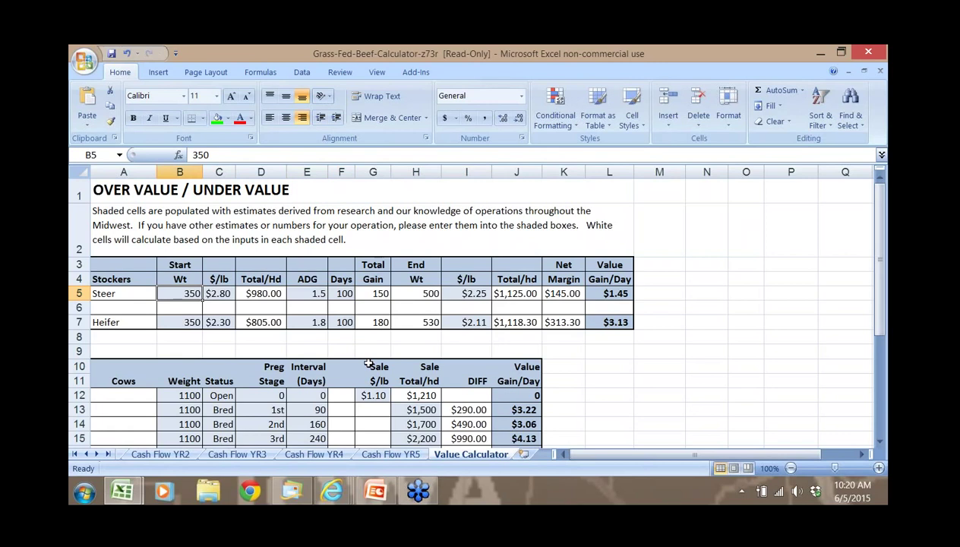
{"action": "key", "text": "Right"}
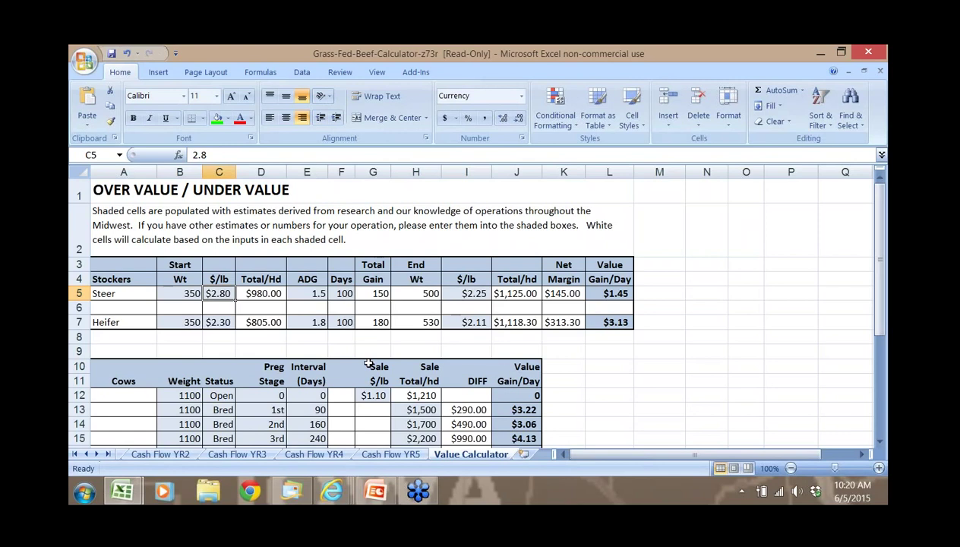
{"action": "type", "text": "2.65"}
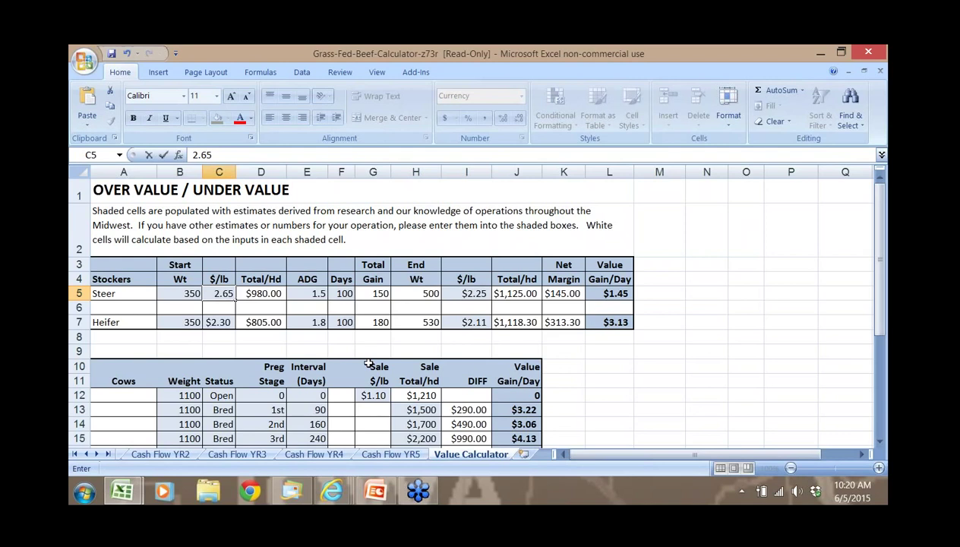
{"action": "key", "text": "Return"}
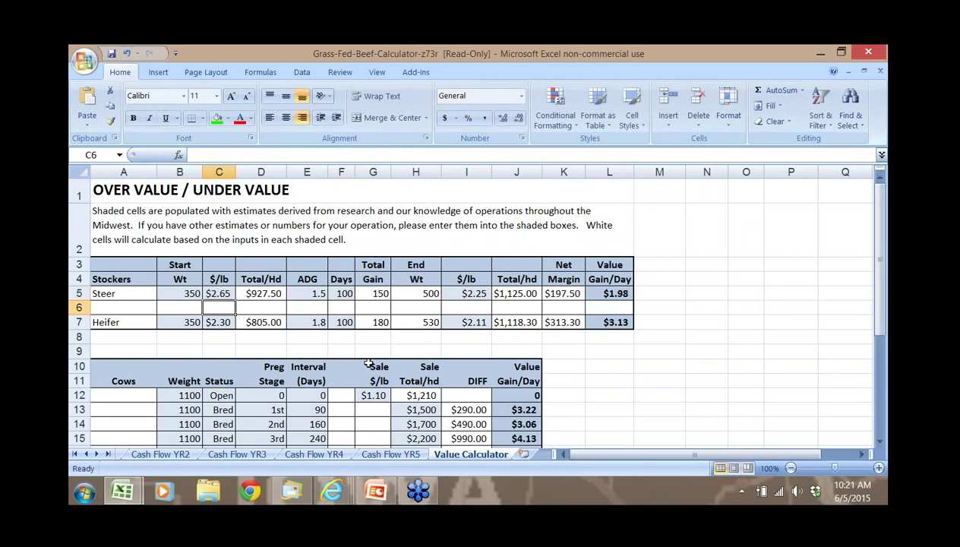
Set the Steer purchase price per pound in C5 back to 2.8.
{"action": "key", "text": "Up"}
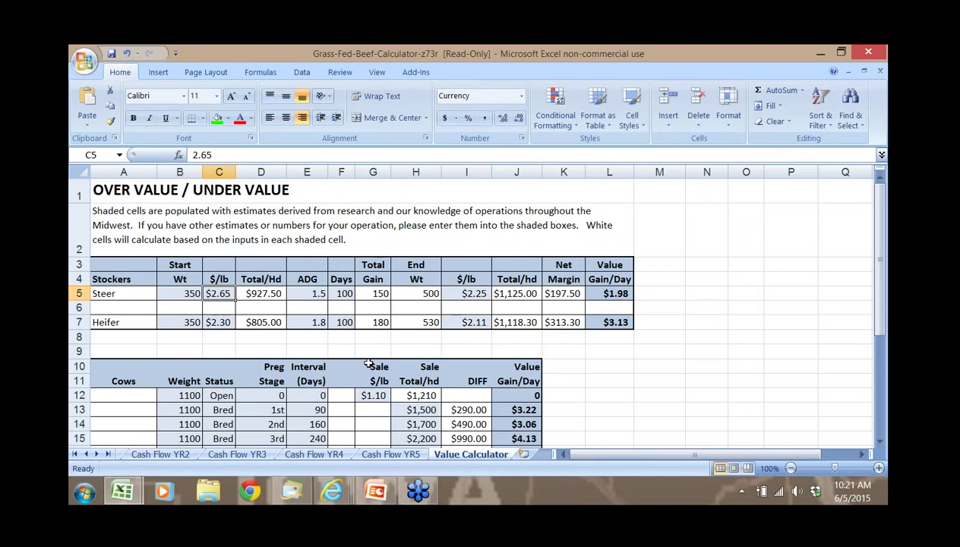
{"action": "type", "text": "2.8"}
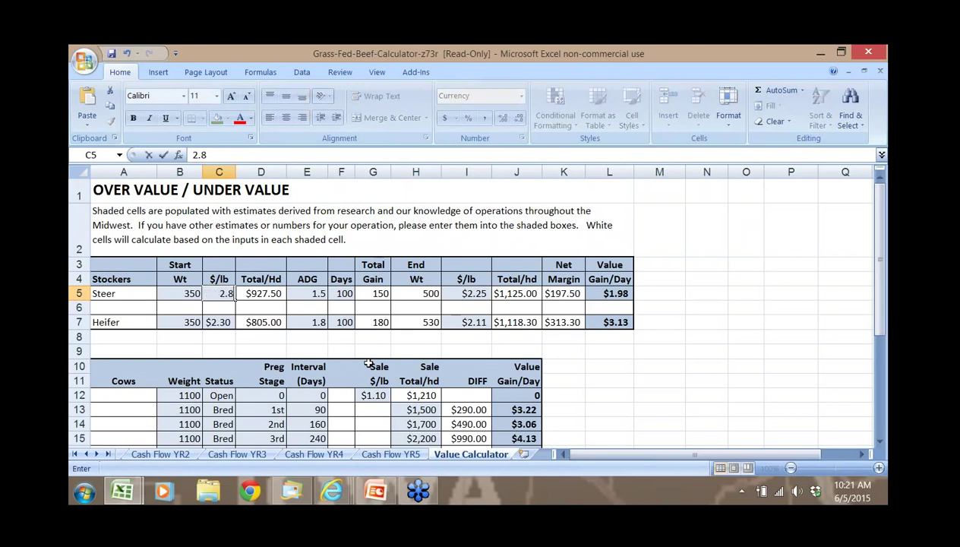
{"action": "key", "text": "Tab"}
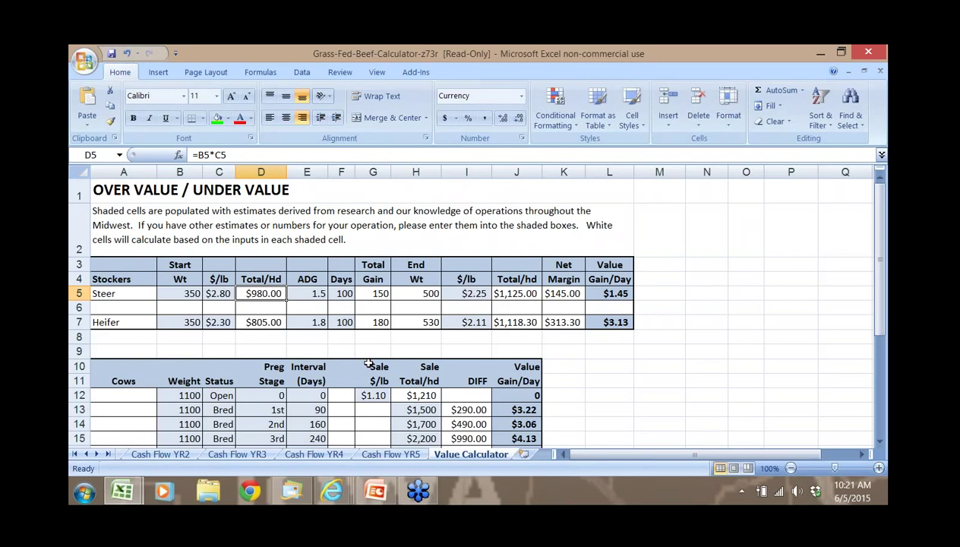
Set the Steer average daily gain in E5 to 2.
{"action": "key", "text": "Right"}
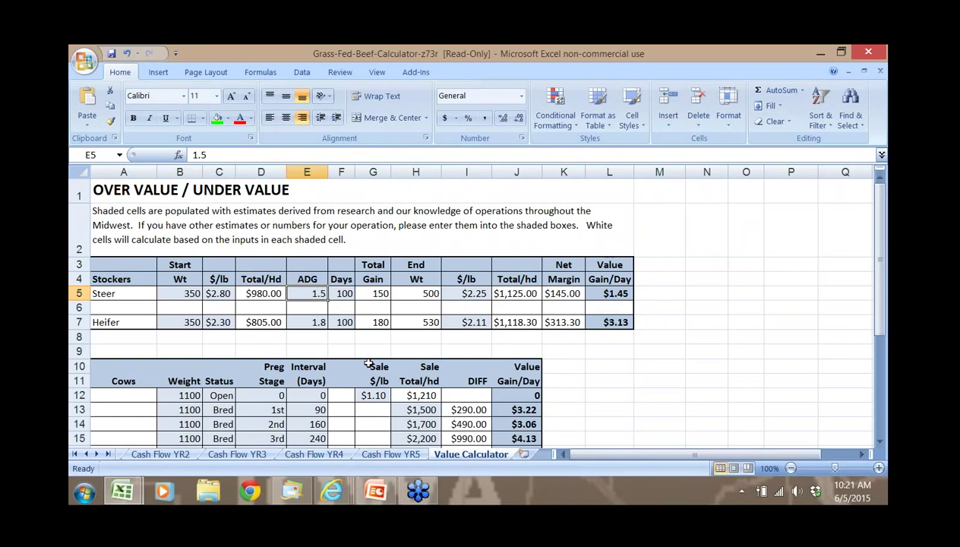
{"action": "type", "text": "2"}
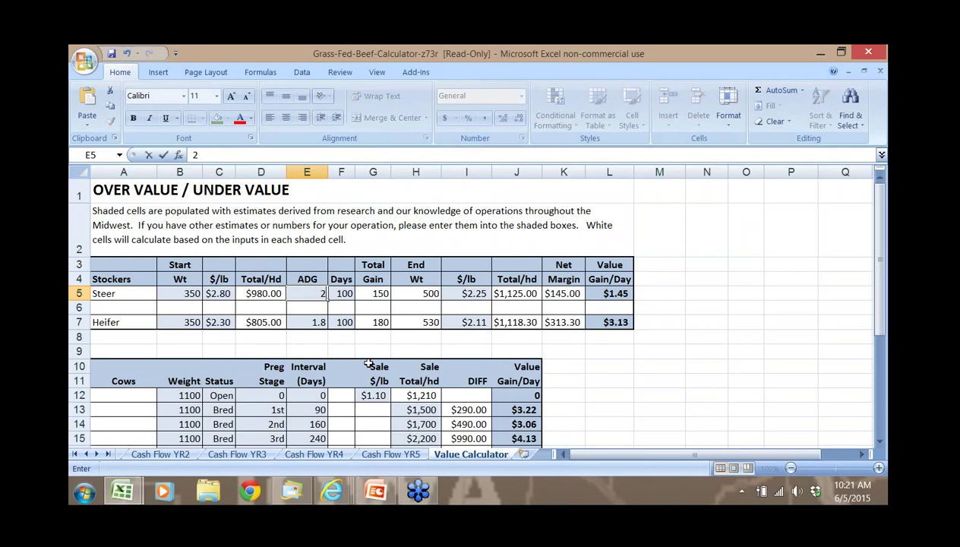
{"action": "key", "text": "Tab"}
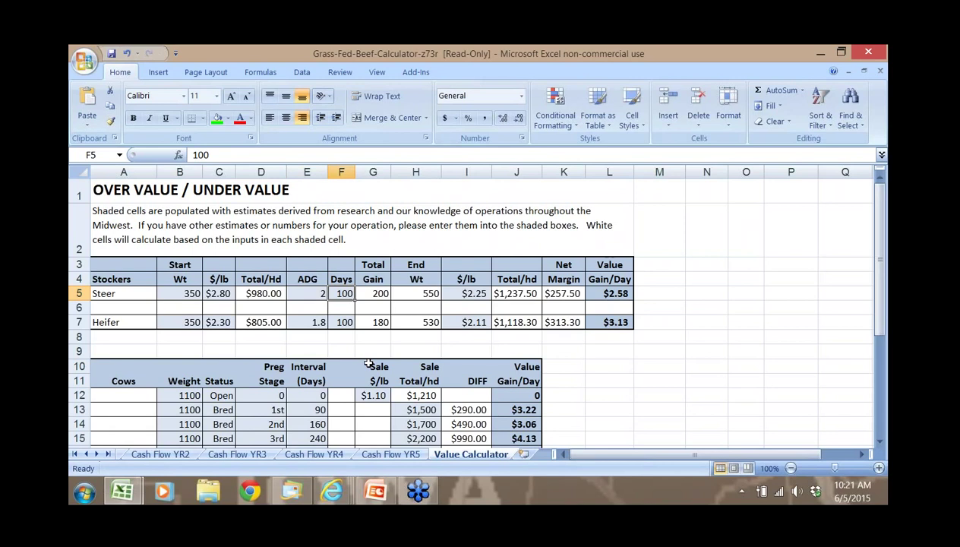
Review the Steer row from the ADG cell through the sale price and Net Margin to Value Gain/Day in L5.
{"action": "key", "text": "Left"}
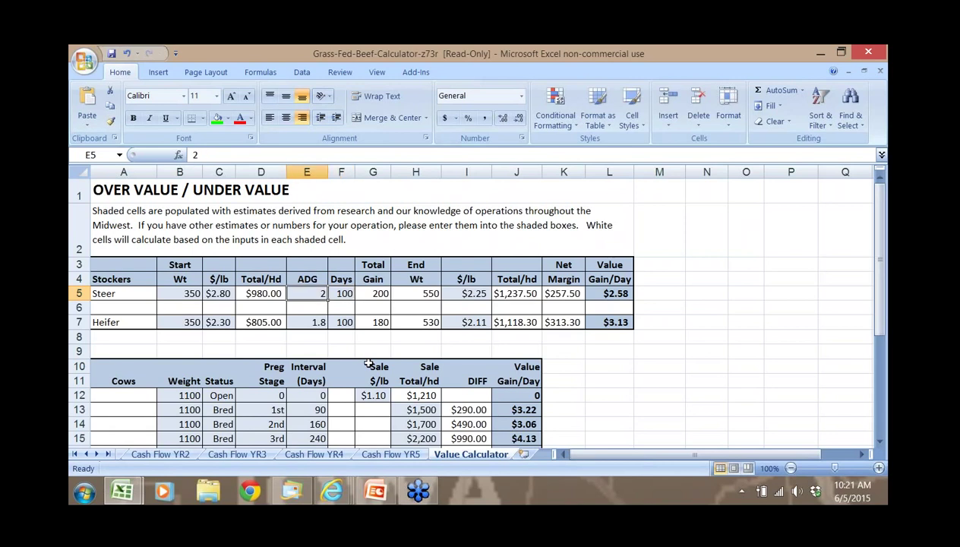
{"action": "key", "text": "Right"}
{"action": "key", "text": "Right"}
{"action": "key", "text": "Right"}
{"action": "key", "text": "Right"}
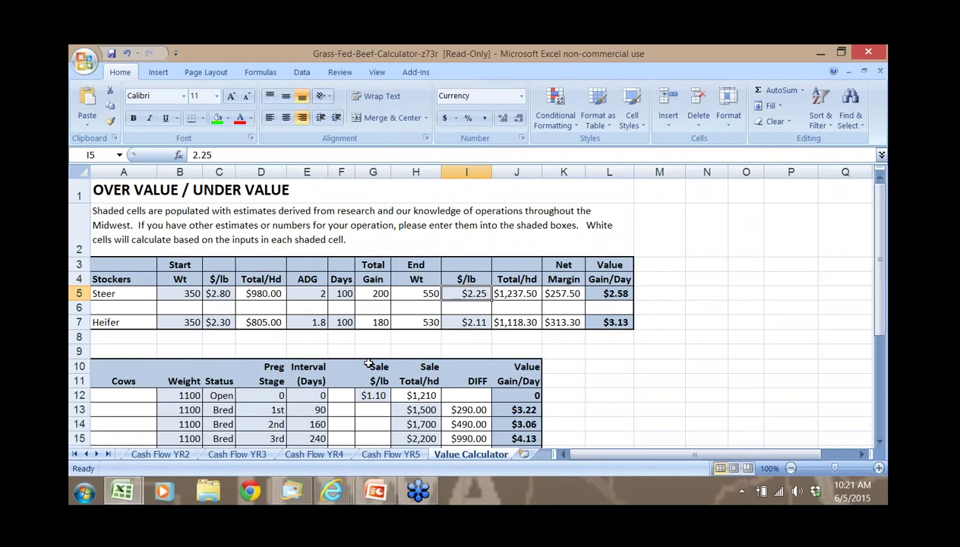
{"action": "key", "text": "Right"}
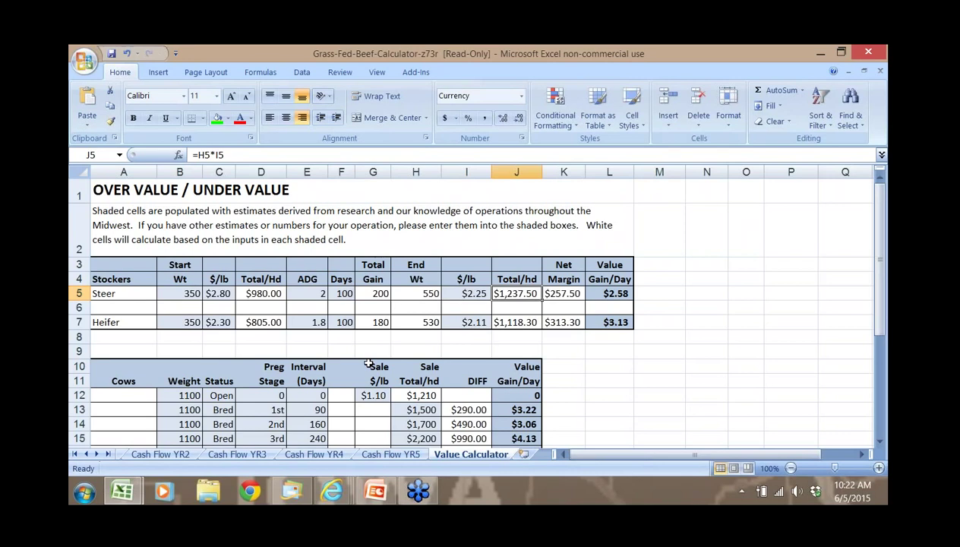
{"action": "key", "text": "Right"}
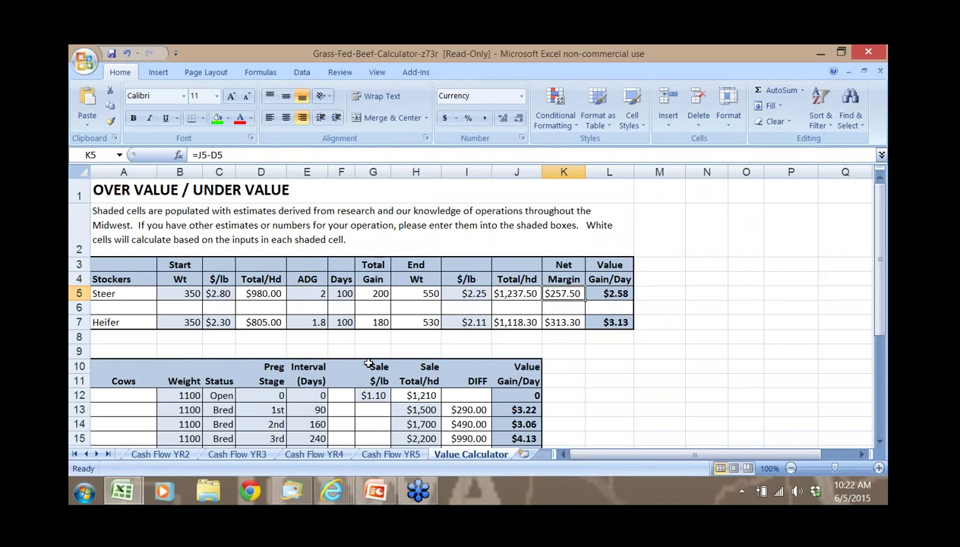
{"action": "key", "text": "Right"}
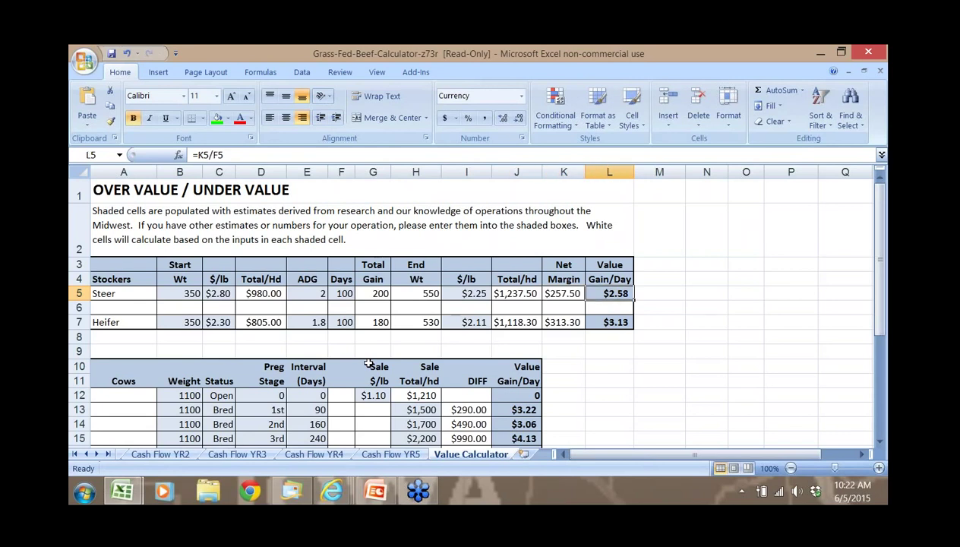
Go back along the Steer row to its label in A5 and compare it with the Heifer row.
{"action": "key", "text": "Left"}
{"action": "key", "text": "Left"}
{"action": "key", "text": "Left"}
{"action": "key", "text": "Left"}
{"action": "key", "text": "Left"}
{"action": "key", "text": "Left"}
{"action": "key", "text": "Left"}
{"action": "key", "text": "Left"}
{"action": "key", "text": "Left"}
{"action": "key", "text": "Left"}
{"action": "key", "text": "Left"}
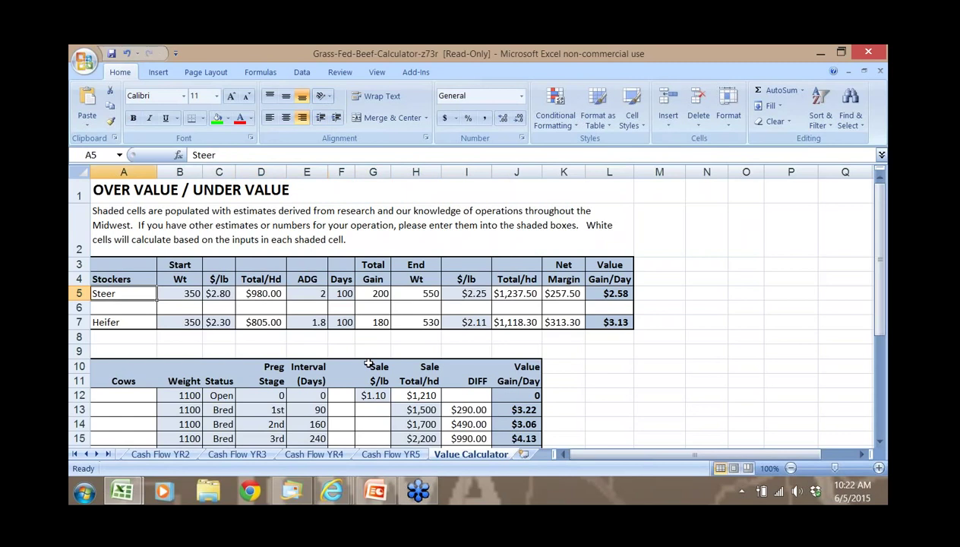
{"action": "key", "text": "Down"}
{"action": "key", "text": "Down"}
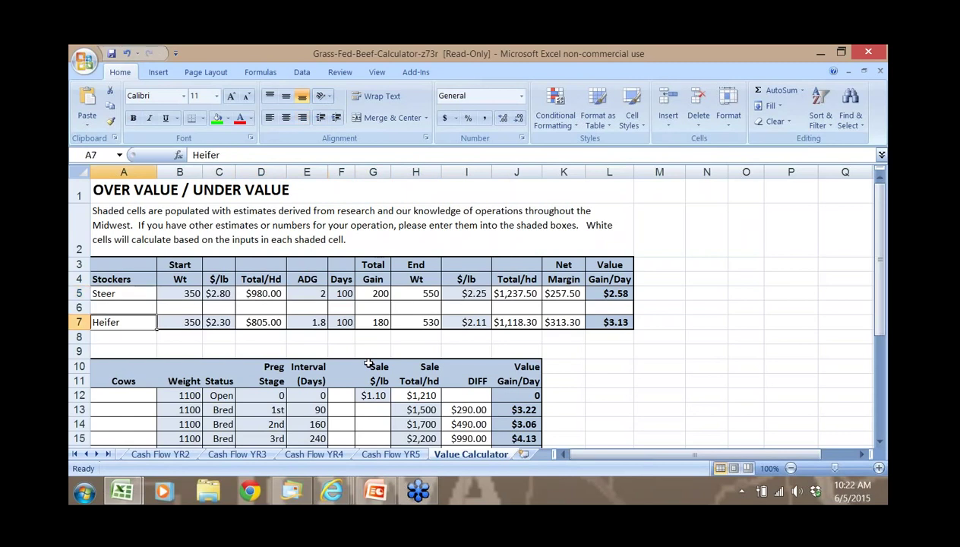
{"action": "key", "text": "Up"}
{"action": "key", "text": "Up"}
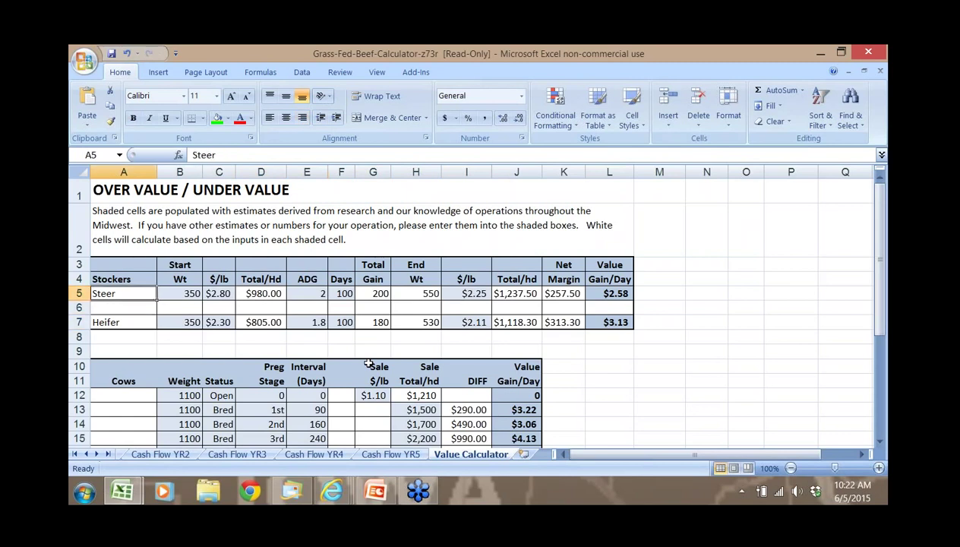
Check the Heifer row's start weight in B7, then leave the Stockers table at the blank cell G8.
{"action": "key", "text": "Down"}
{"action": "key", "text": "Down"}
{"action": "key", "text": "Right"}
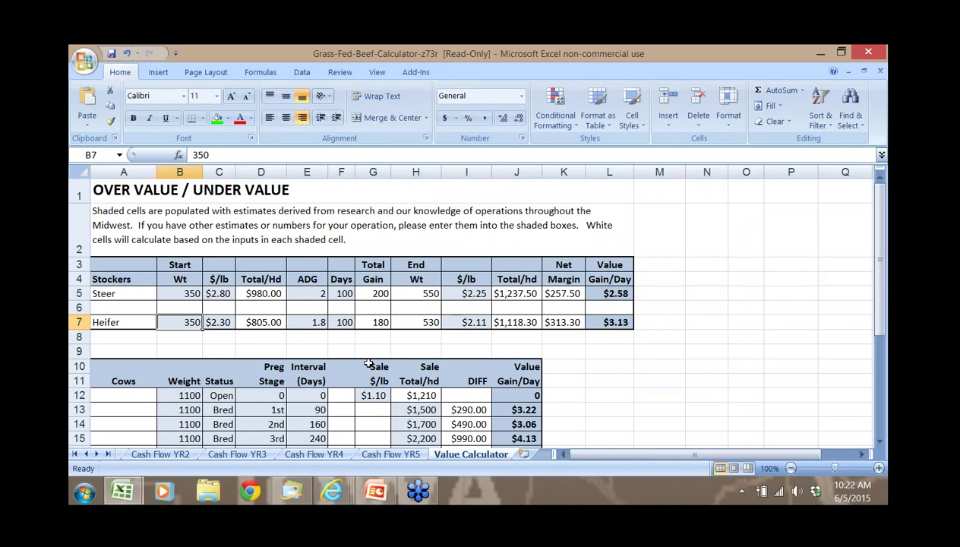
{"action": "left_click", "coordinate": [368, 336]}
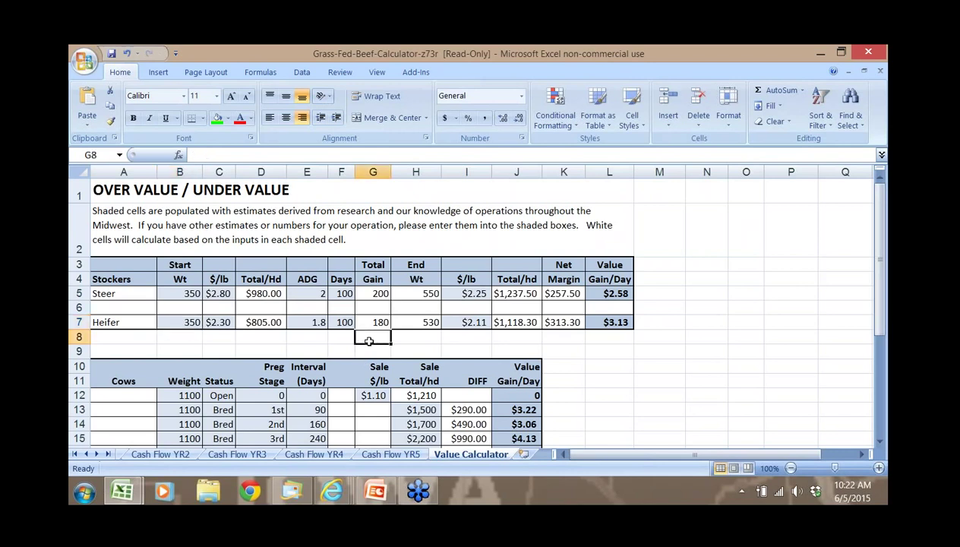
Go back to the workbook's first sheets and look through Cow-Calf, Stocker and Finishing in order.
{"action": "left_click", "coordinate": [86, 454]}
{"action": "left_click", "coordinate": [86, 454]}
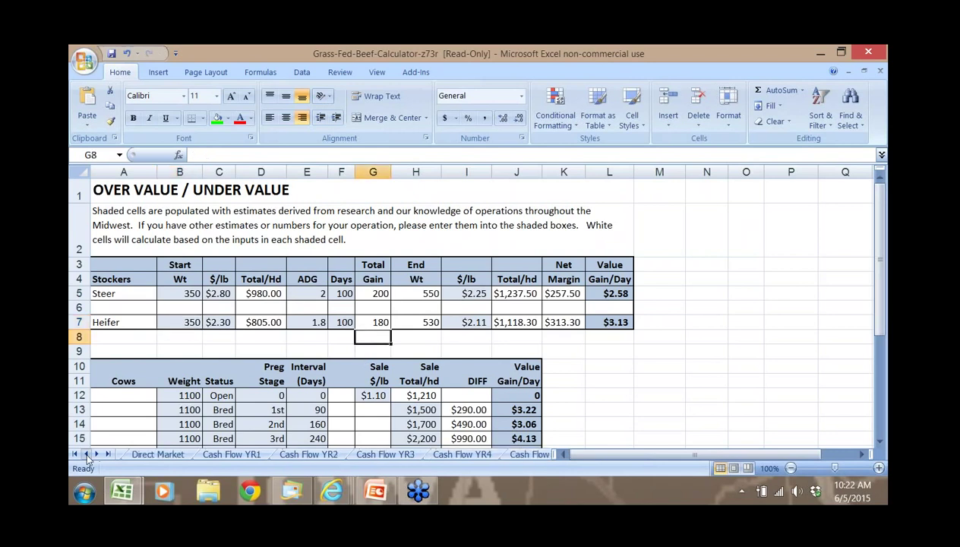
{"action": "left_click", "coordinate": [86, 454]}
{"action": "left_click", "coordinate": [86, 454]}
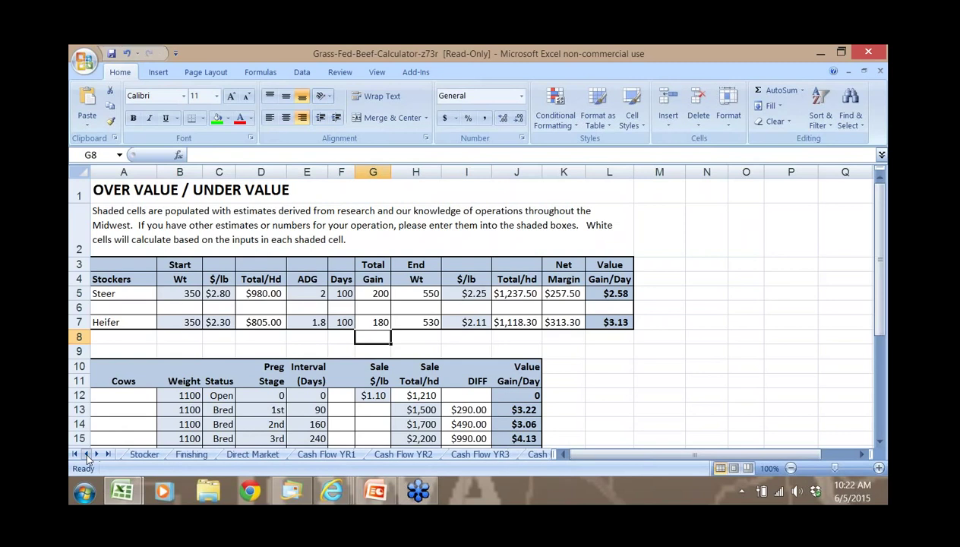
{"action": "left_click", "coordinate": [86, 455]}
{"action": "left_click", "coordinate": [142, 455]}
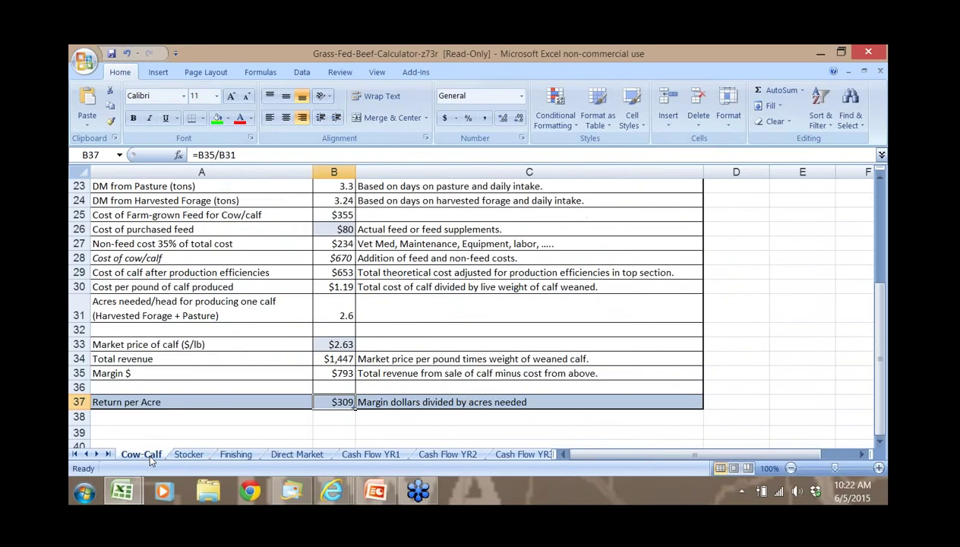
{"action": "left_click", "coordinate": [194, 455]}
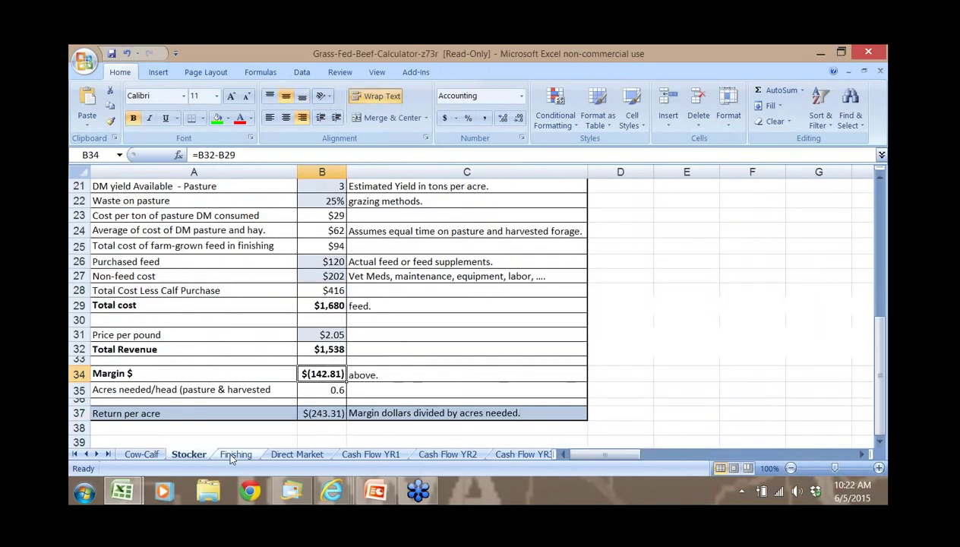
{"action": "left_click", "coordinate": [230, 454]}
Return to the Cow-Calf sheet and go up column B from Return per Acre to the sheet's title in A1.
{"action": "left_click", "coordinate": [141, 454]}
{"action": "key", "text": "Up"}
{"action": "key", "text": "Up"}
{"action": "key", "text": "Up"}
{"action": "key", "text": "Up"}
{"action": "key", "text": "Up"}
{"action": "key", "text": "Up"}
{"action": "key", "text": "Up"}
{"action": "key", "text": "Up"}
{"action": "key", "text": "Up"}
{"action": "key", "text": "Up"}
{"action": "key", "text": "Up"}
{"action": "key", "text": "Up"}
{"action": "key", "text": "Up"}
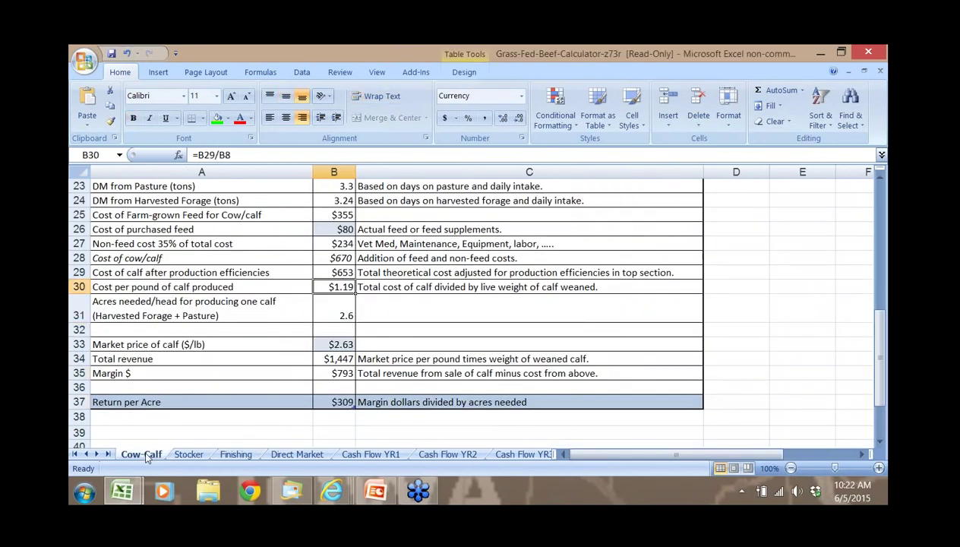
{"action": "key", "text": "Up"}
{"action": "key", "text": "Up"}
{"action": "key", "text": "Up"}
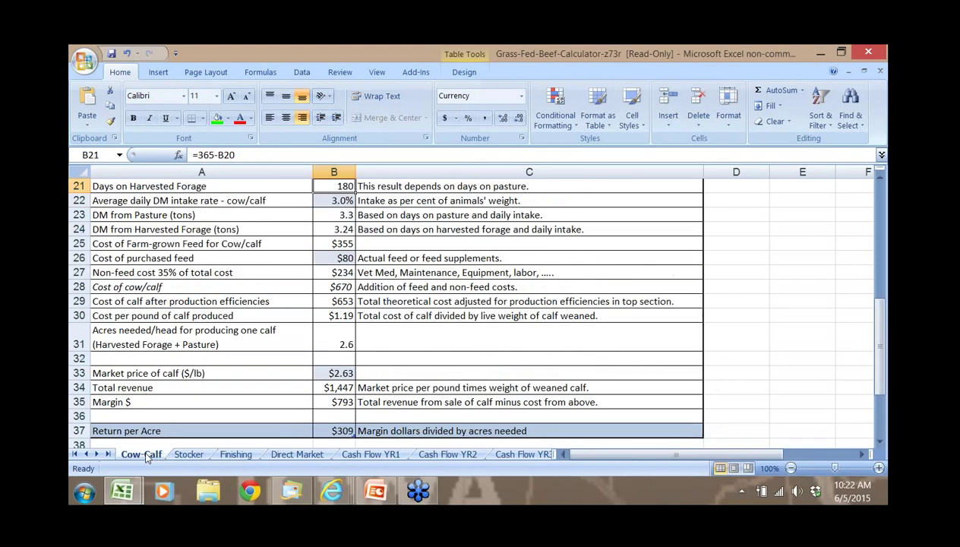
{"action": "key", "text": "ctrl+Home"}
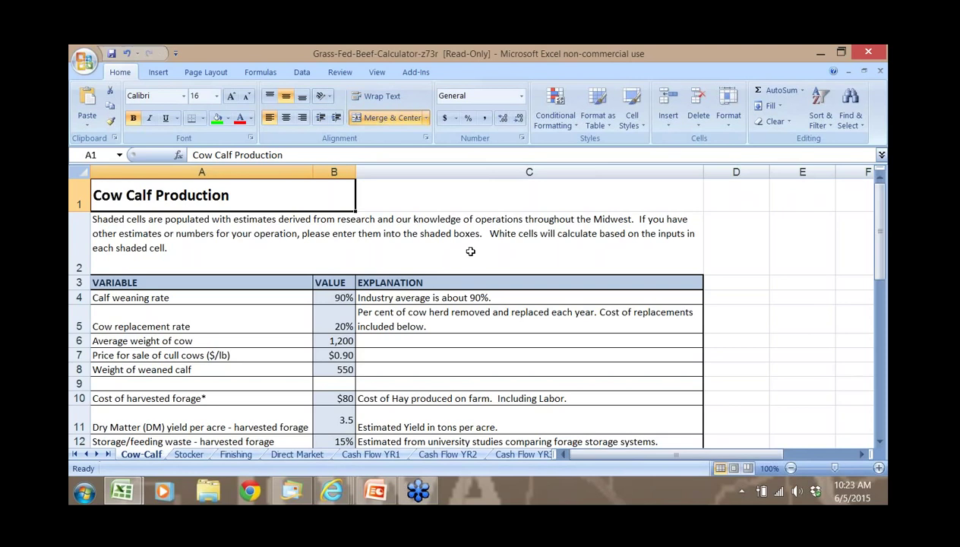
Review the Cow Calf Production variables from Calf weaning rate in row 4 down to Average weight of cow in A6.
{"action": "key", "text": "Down"}
{"action": "key", "text": "Down"}
{"action": "key", "text": "Down"}
{"action": "key", "text": "Right"}
{"action": "key", "text": "Left"}
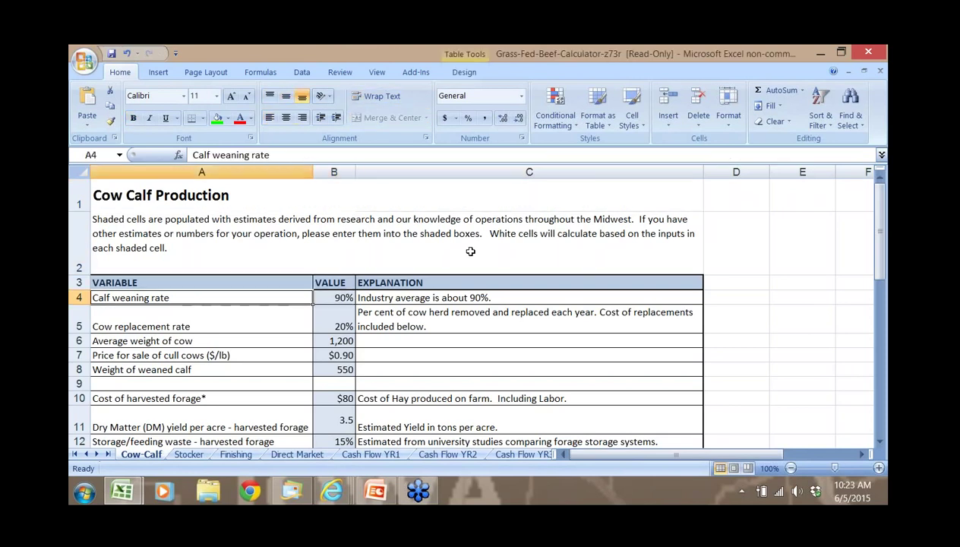
{"action": "key", "text": "Down"}
{"action": "key", "text": "Down"}
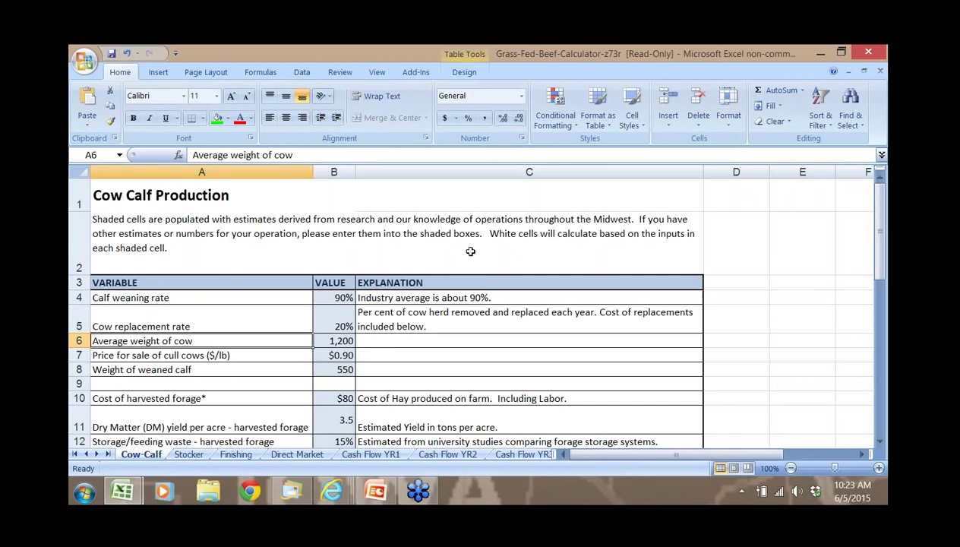